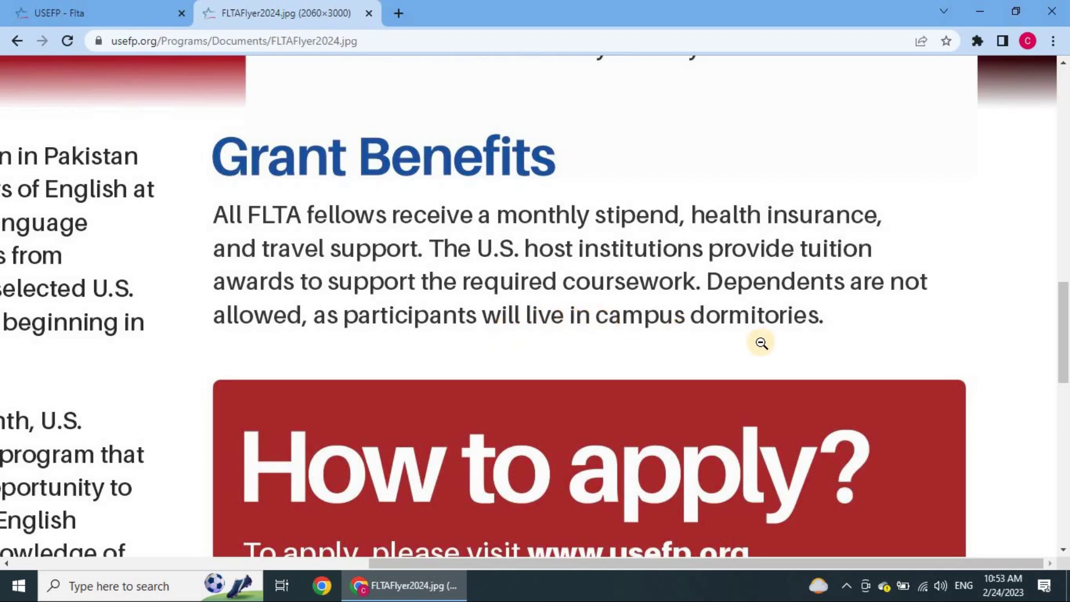
Step: Read the flyer's How to apply section, the plagiarism notice and the note on which groups are encouraged to apply
scroll(657, 337, down, 3)
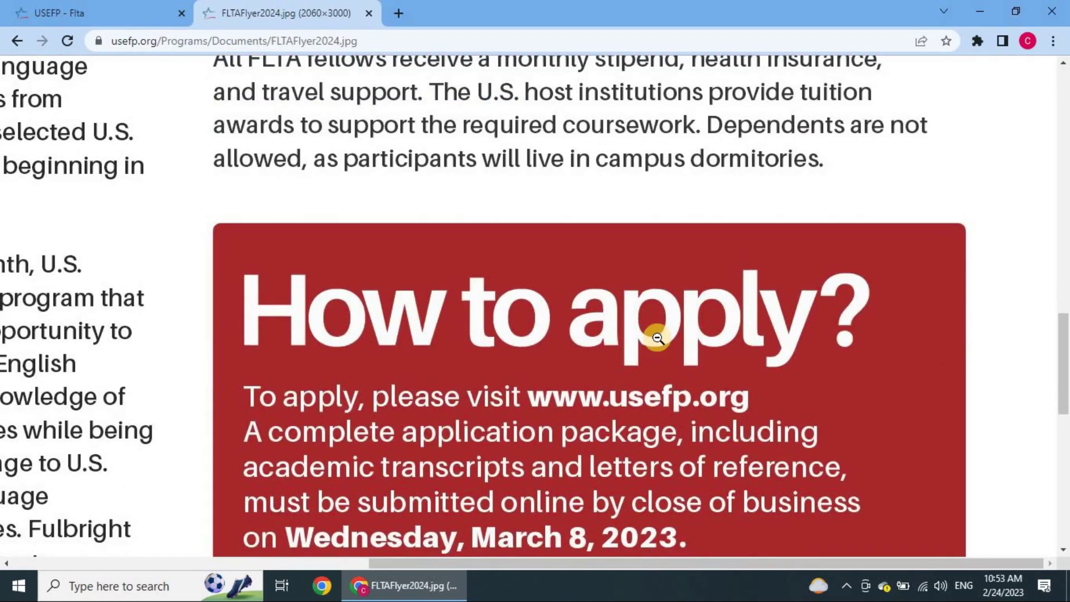
scroll(658, 338, down, 3)
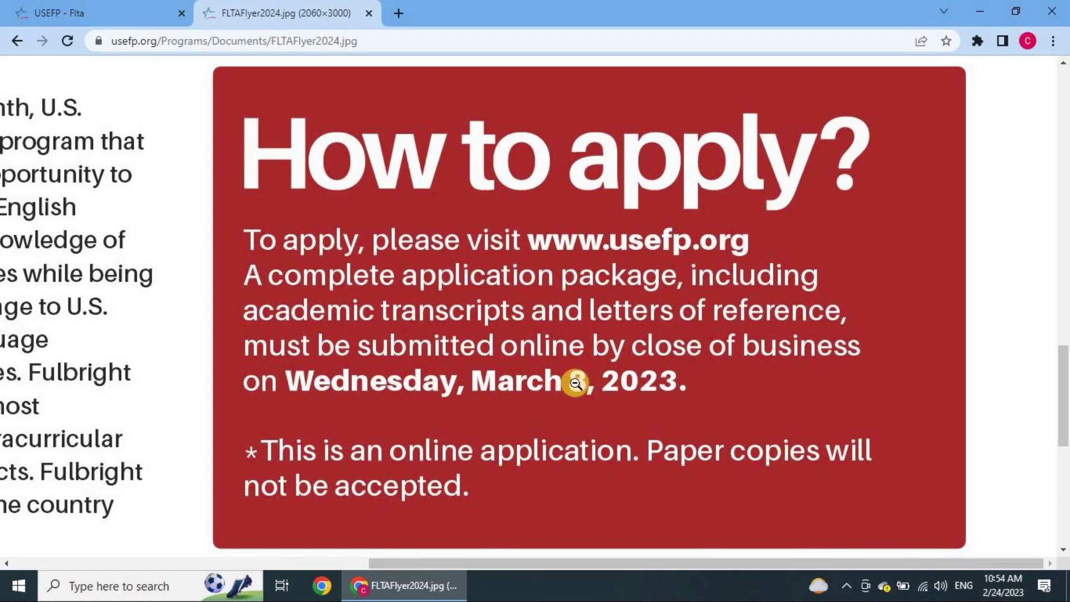
scroll(557, 386, down, 4)
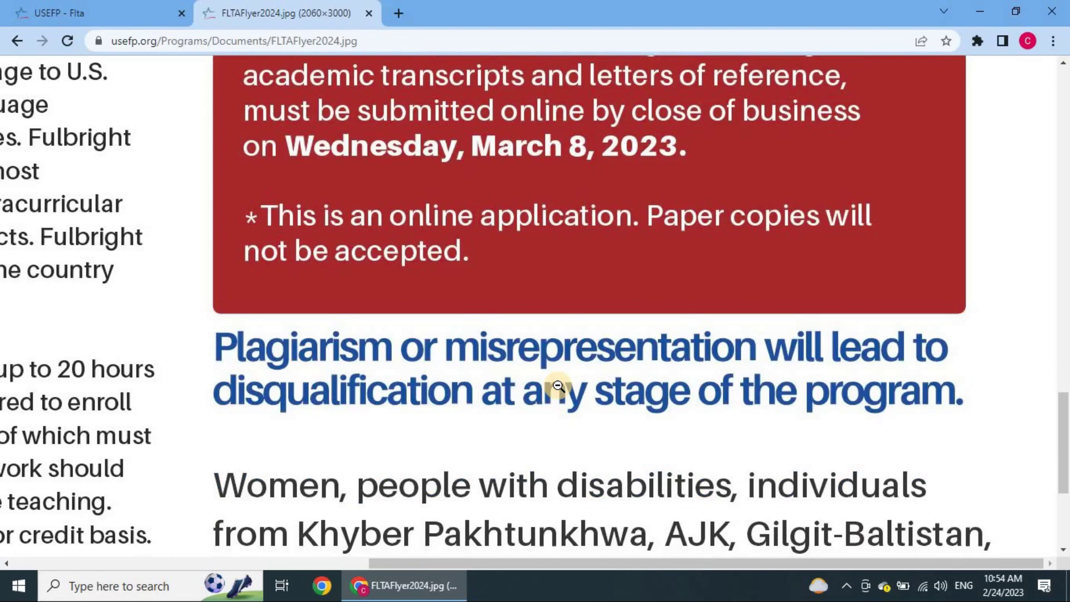
scroll(557, 385, down, 3)
scroll(559, 381, up, 5)
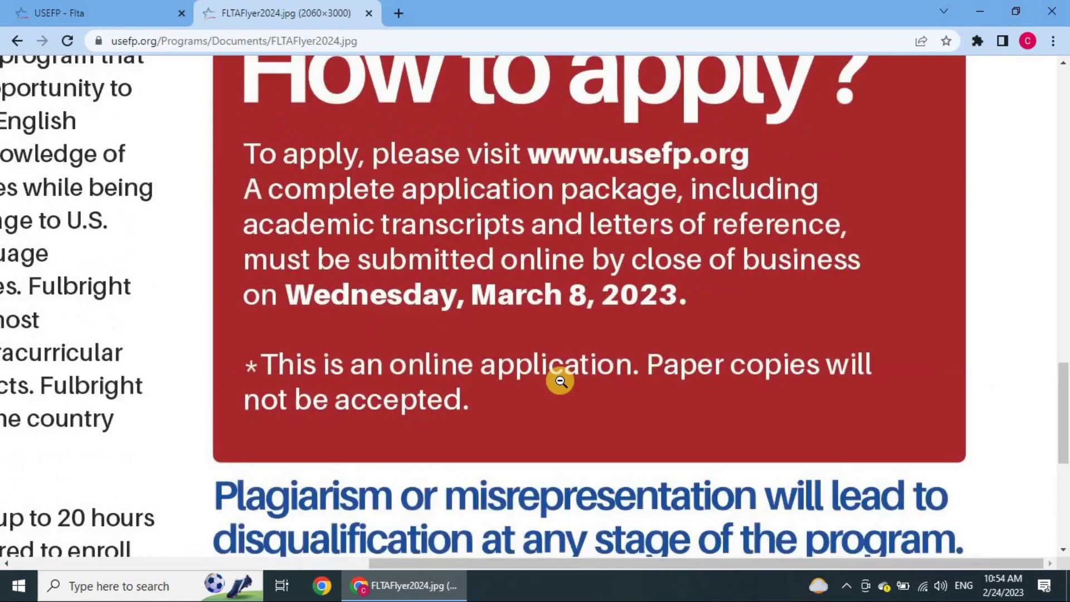
scroll(559, 381, up, 3)
scroll(560, 381, down, 2)
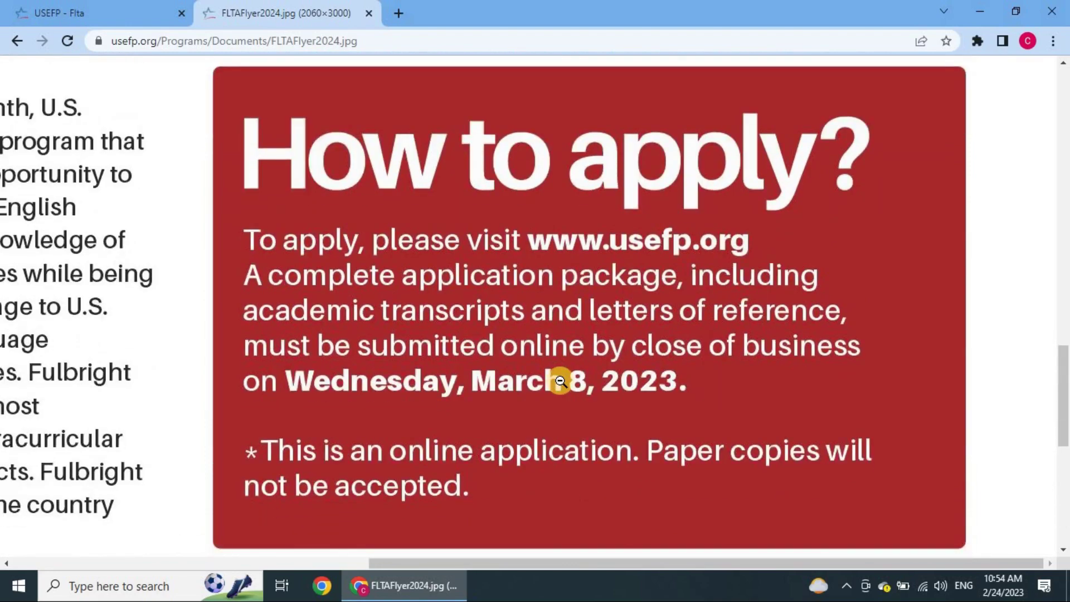
scroll(560, 381, down, 7)
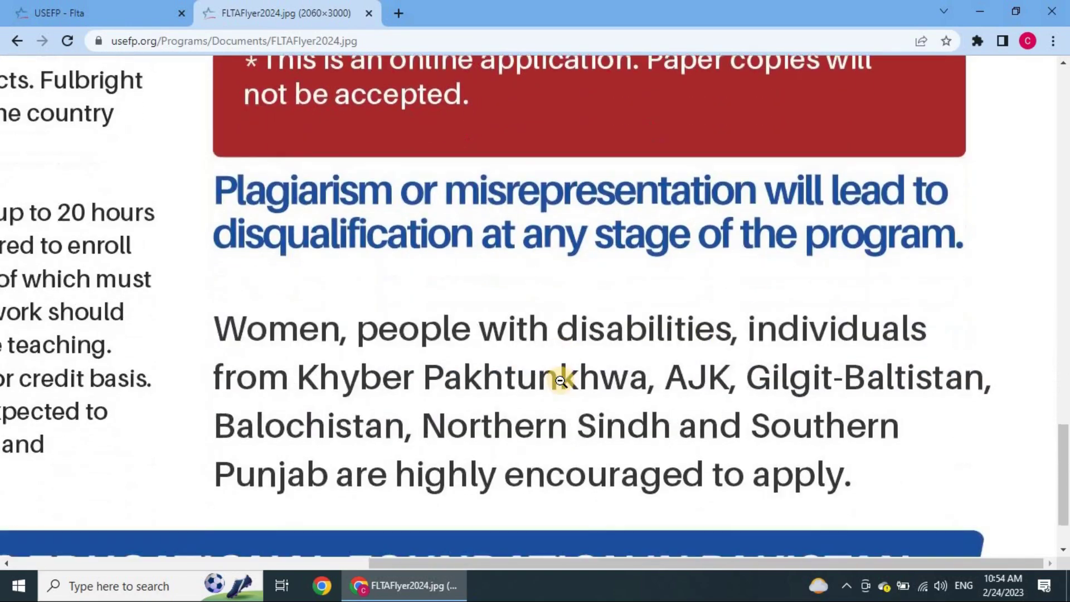
scroll(560, 380, down, 2)
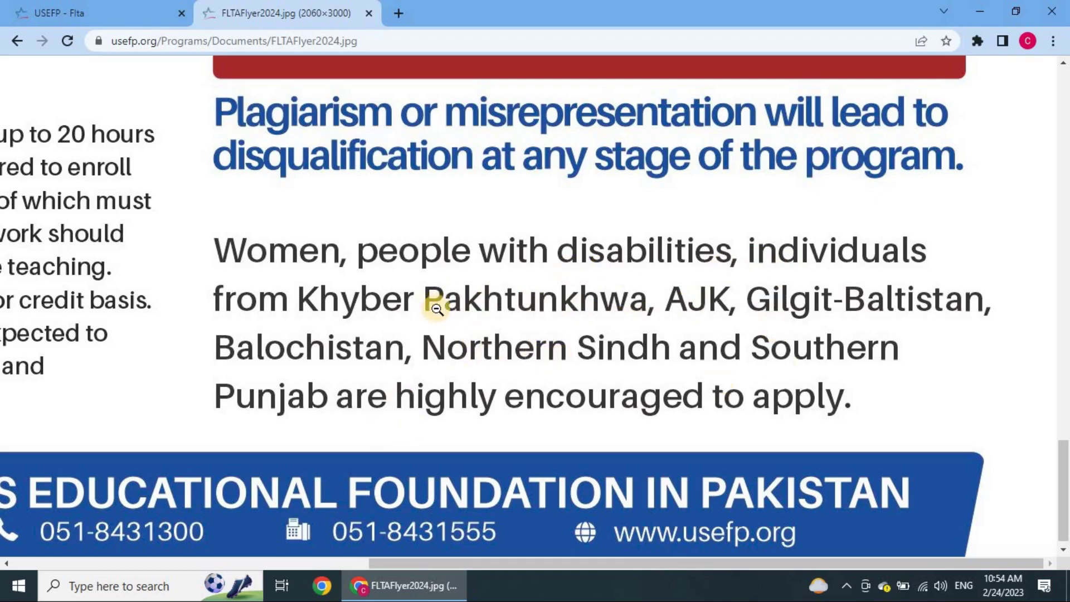
scroll(436, 308, down, 1)
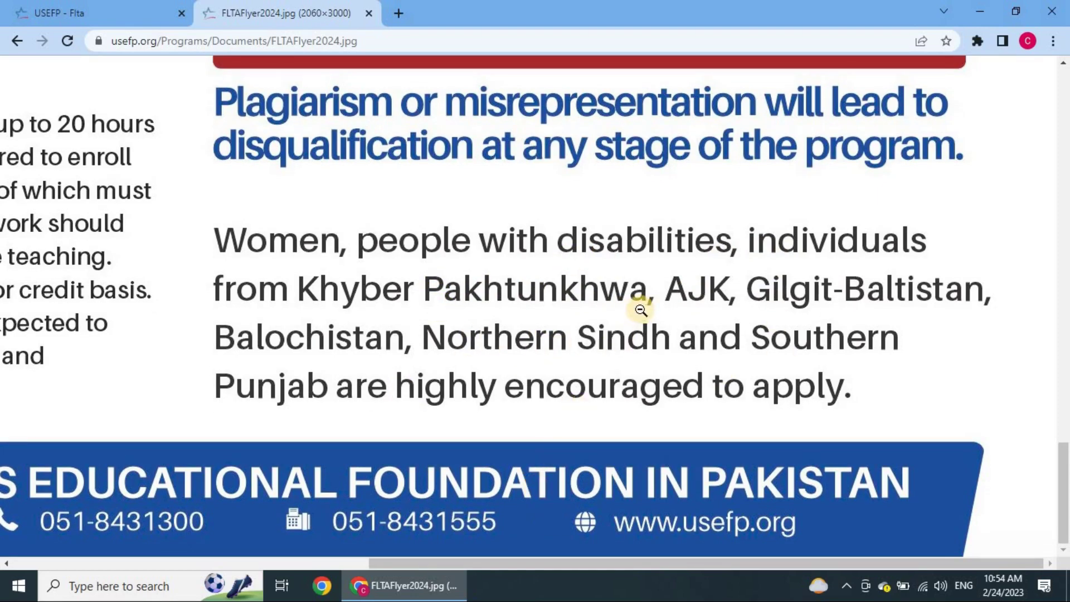
Step: Fit the whole flyer in view, switch back to the USEFP FLTA page and show its full web address
drag(633, 563, 312, 527)
click(469, 258)
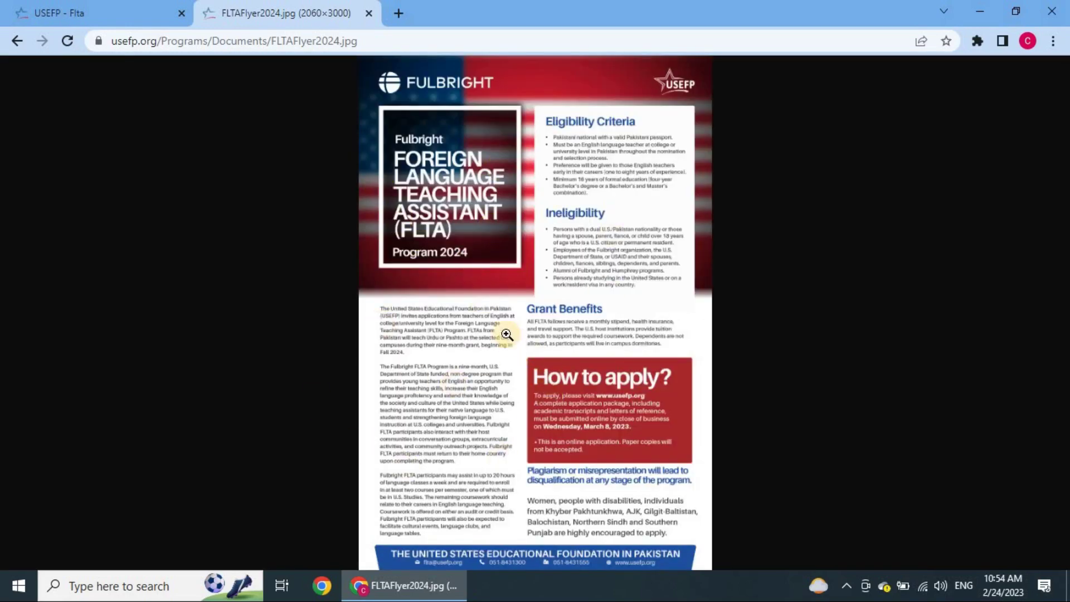
click(565, 238)
click(83, 12)
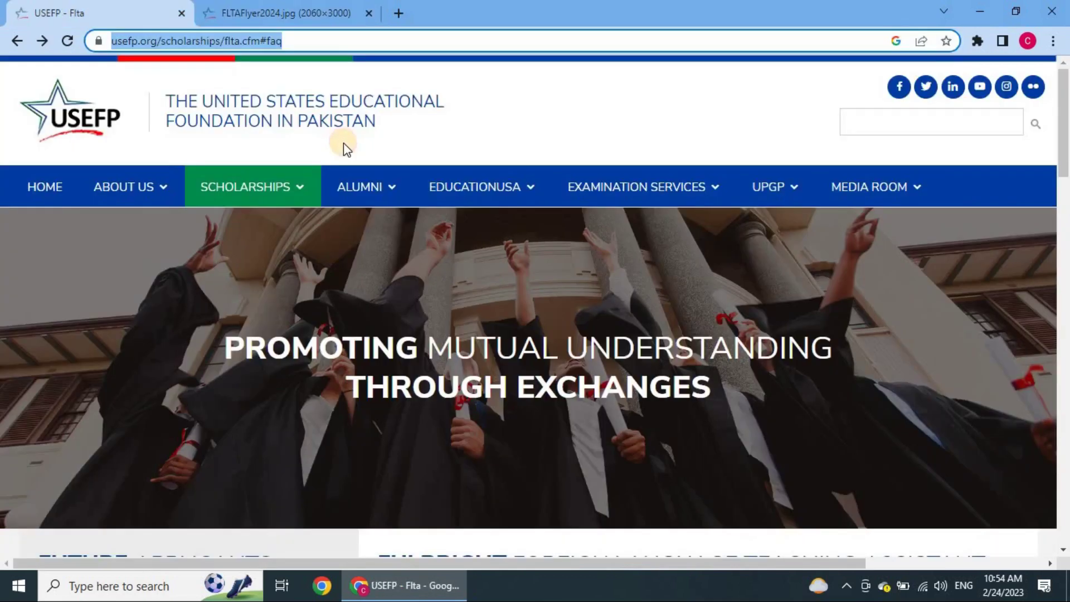
click(199, 44)
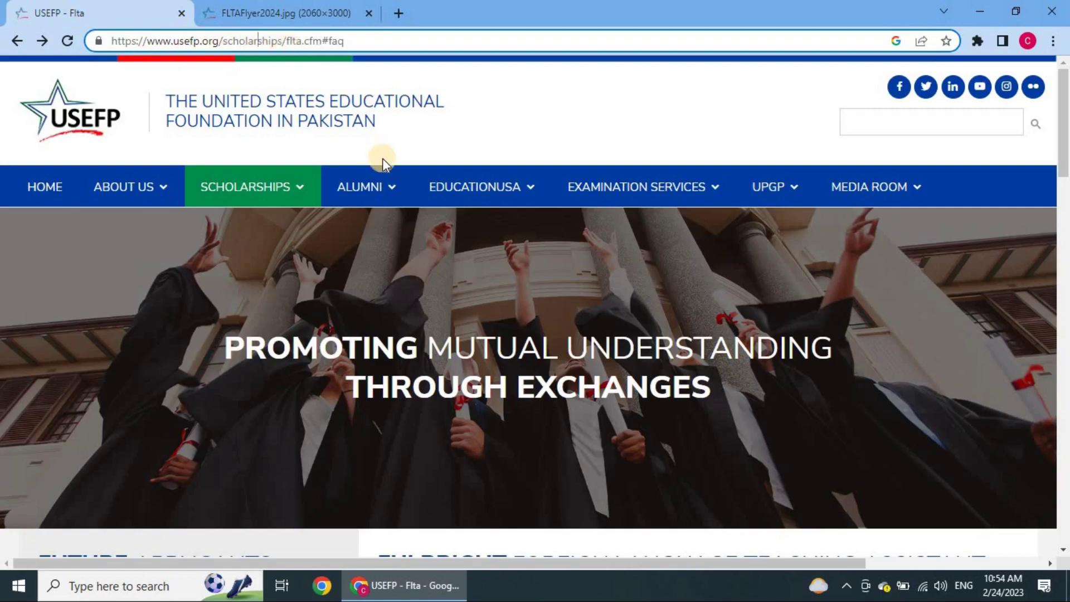
Step: Review the FLTA page's current status, deadline, program description, cycle, eligibility criteria, application instructions and list of Important Questions
scroll(385, 172, down, 15)
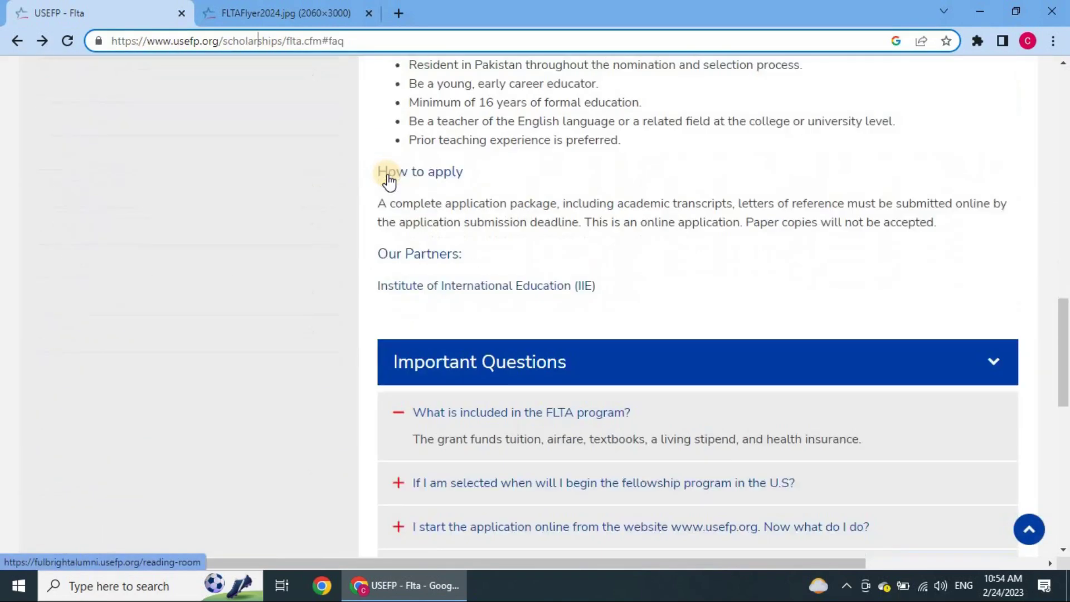
scroll(388, 179, down, 4)
scroll(389, 178, up, 20)
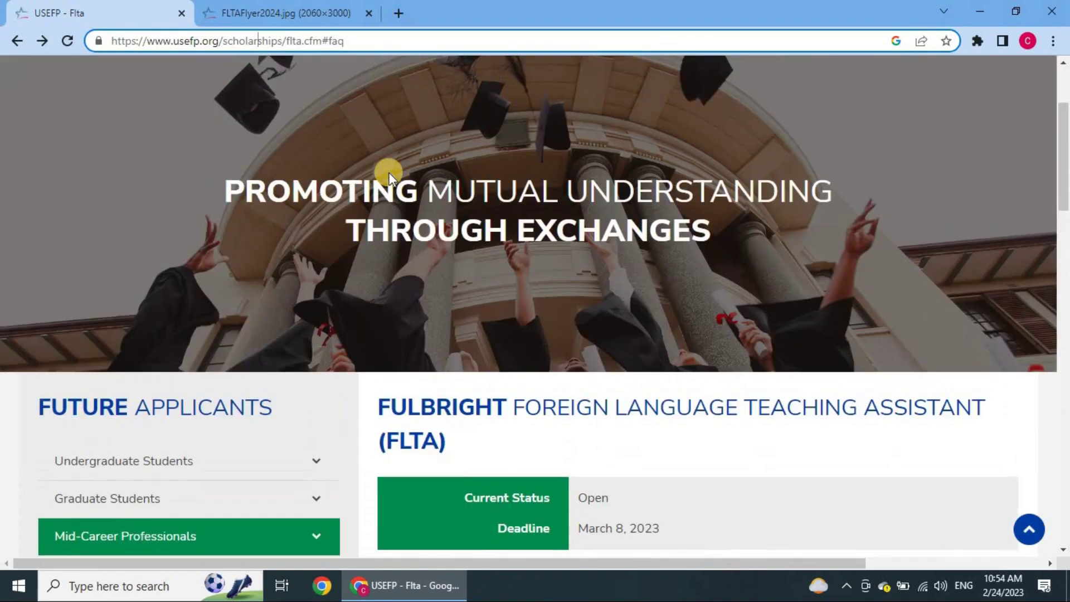
scroll(502, 167, down, 5)
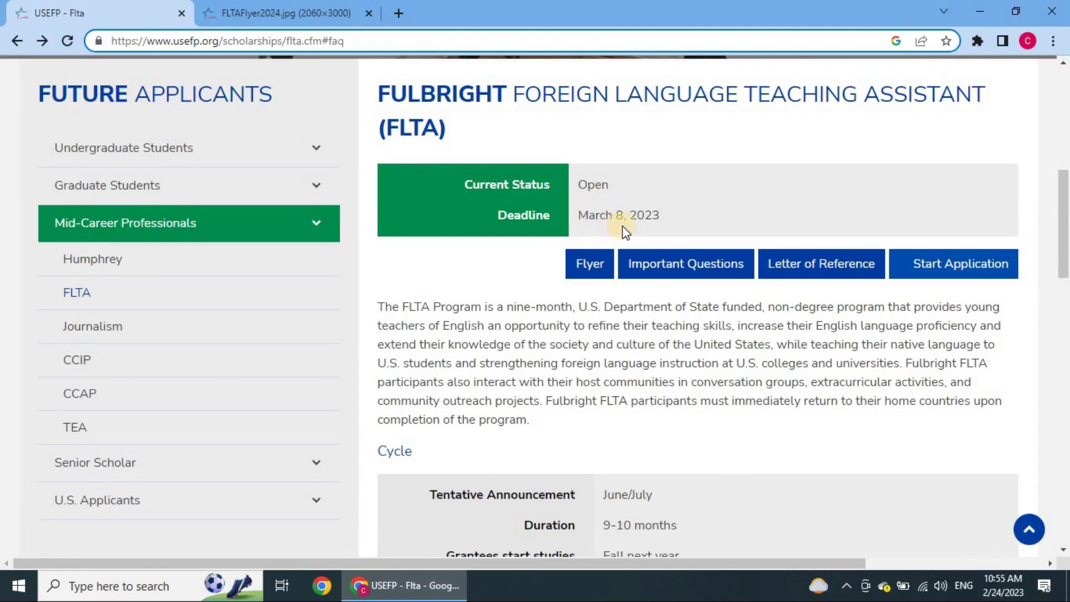
scroll(697, 301, down, 3)
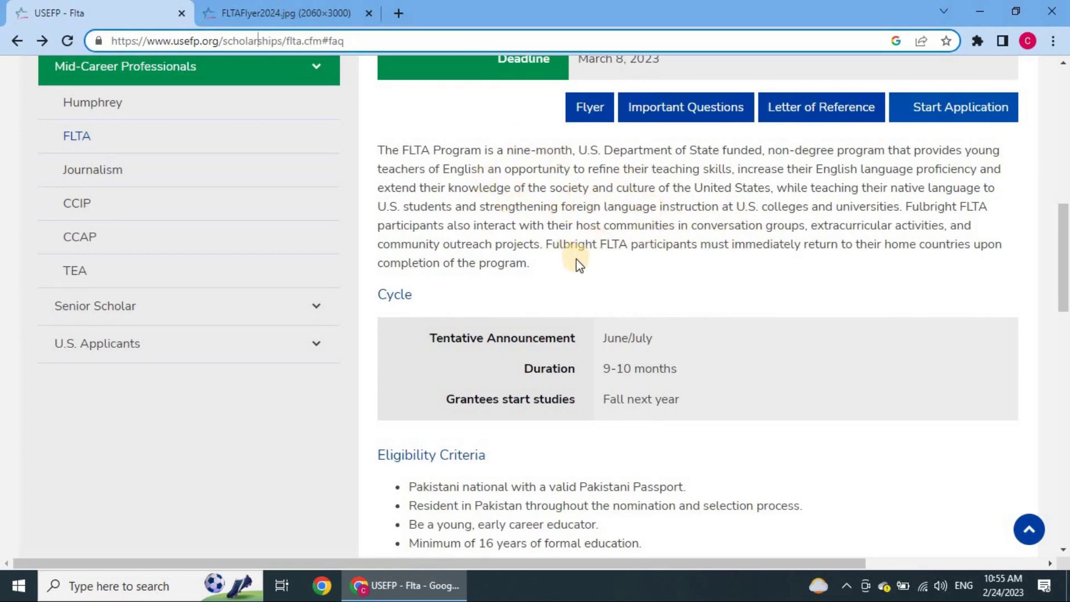
scroll(554, 252, down, 3)
scroll(553, 252, down, 1)
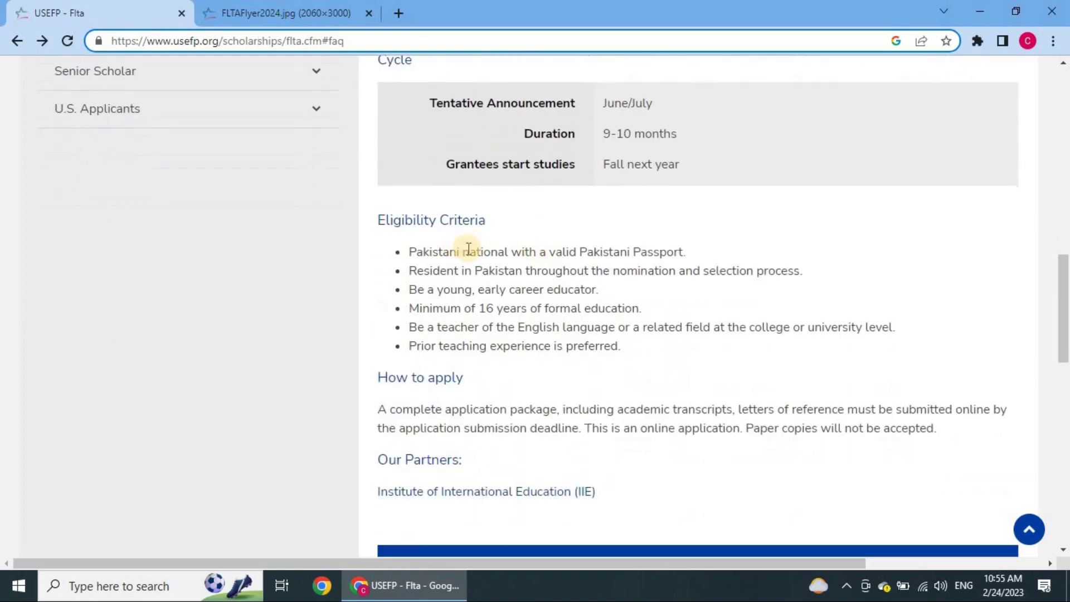
scroll(490, 270, down, 3)
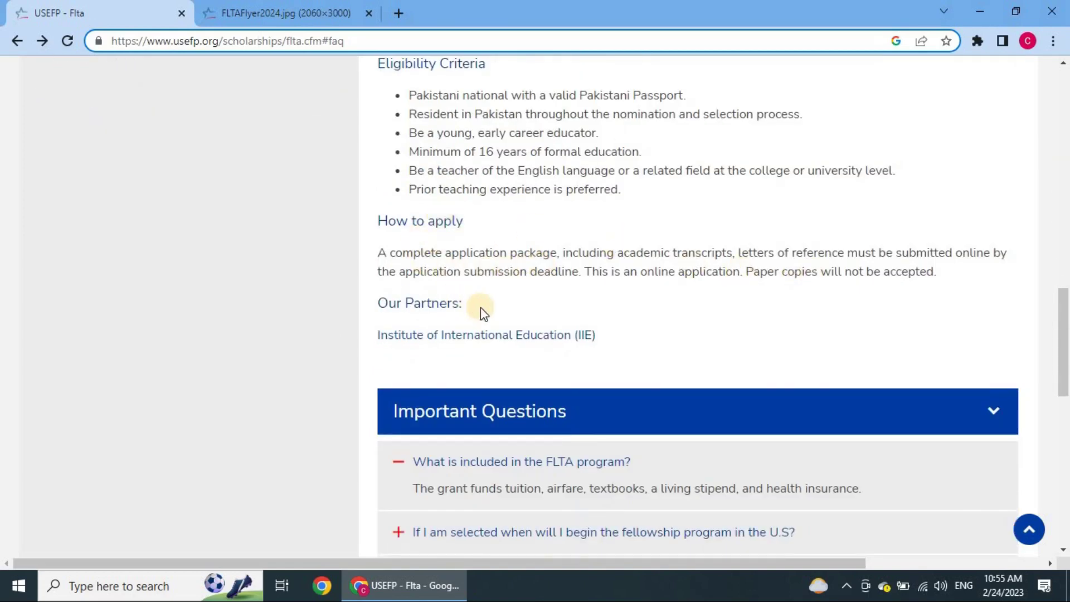
scroll(431, 264, down, 9)
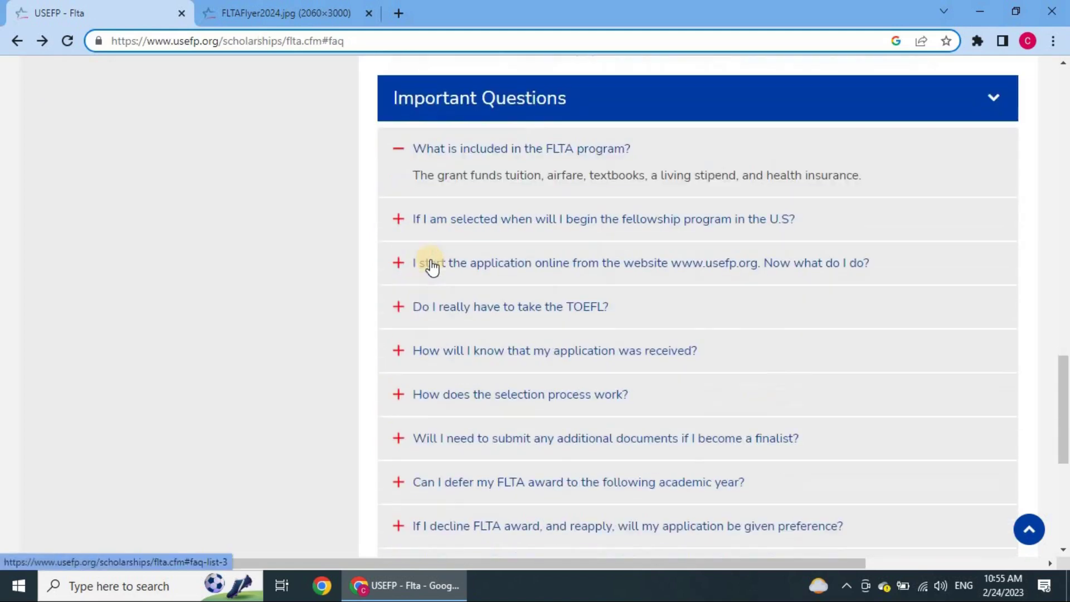
scroll(430, 265, up, 4)
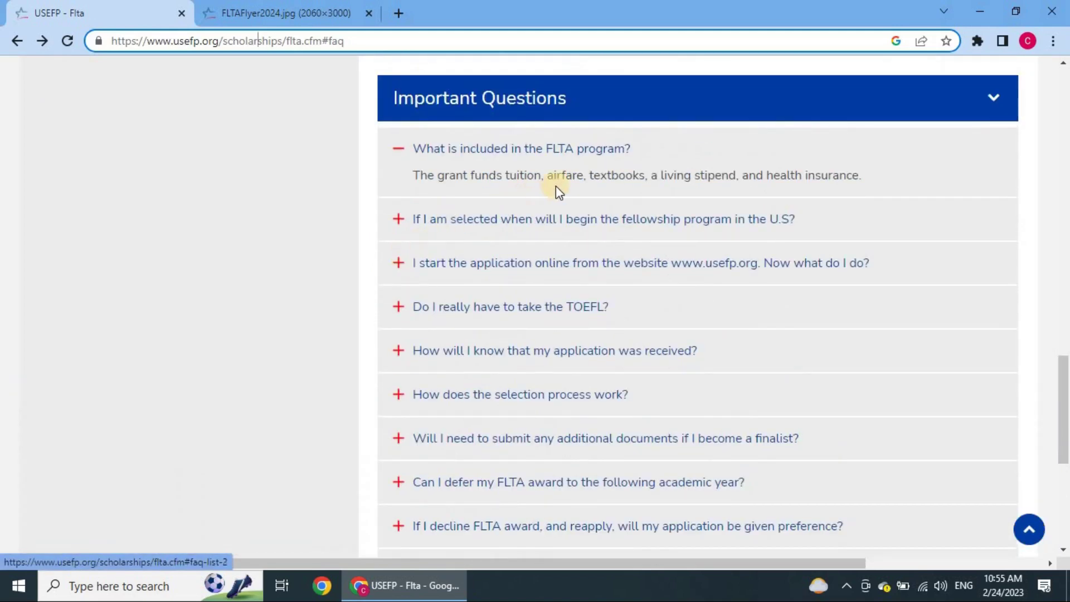
scroll(520, 219, up, 10)
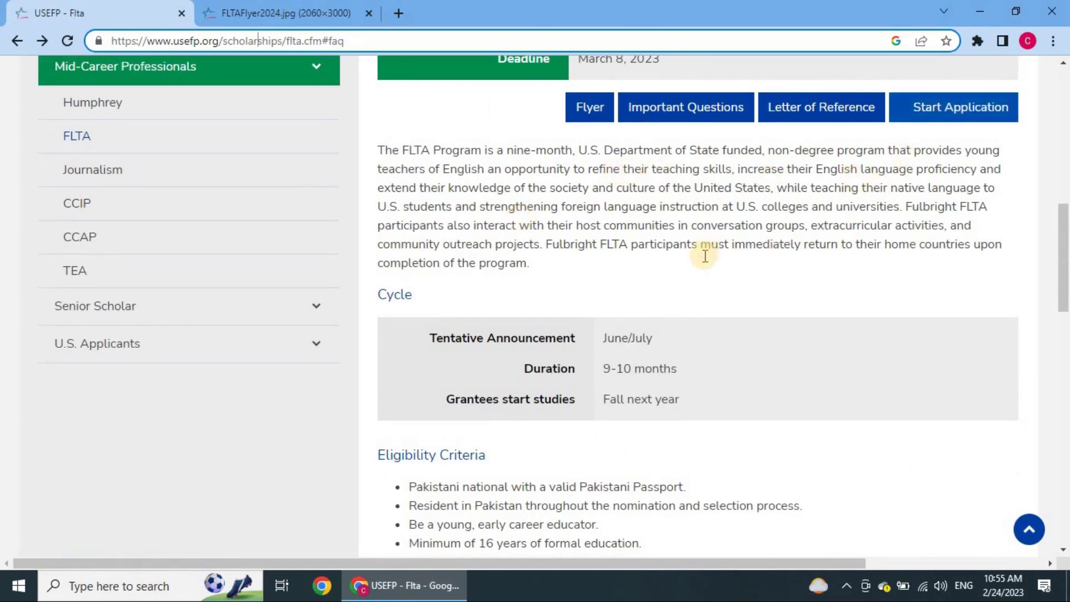
scroll(700, 254, down, 10)
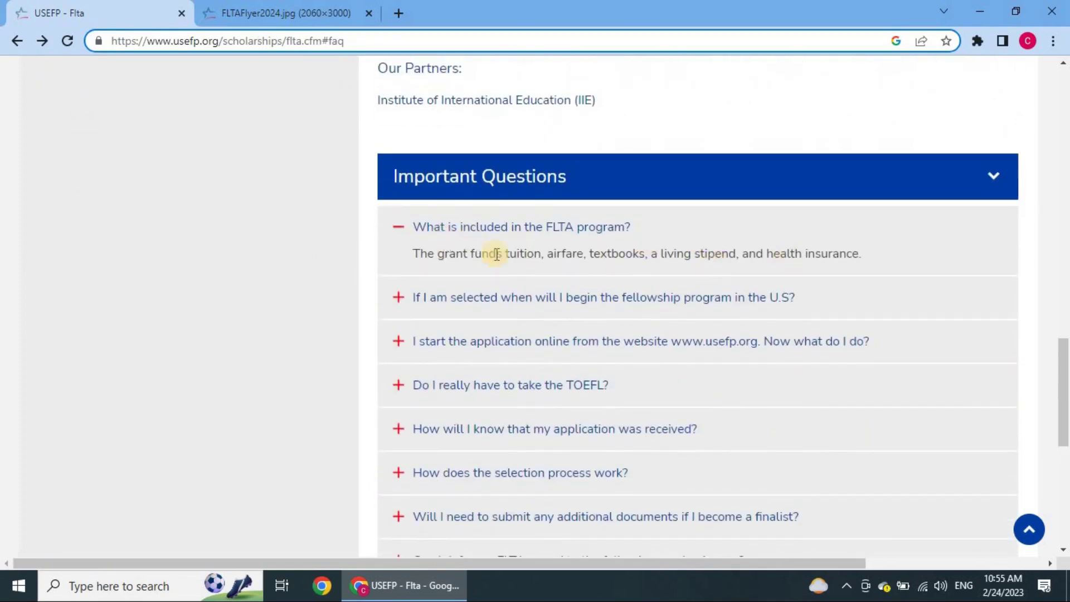
Step: Read the answers on what the FLTA program includes and when the fellowship begins in the U.S., collapsing each one
click(388, 233)
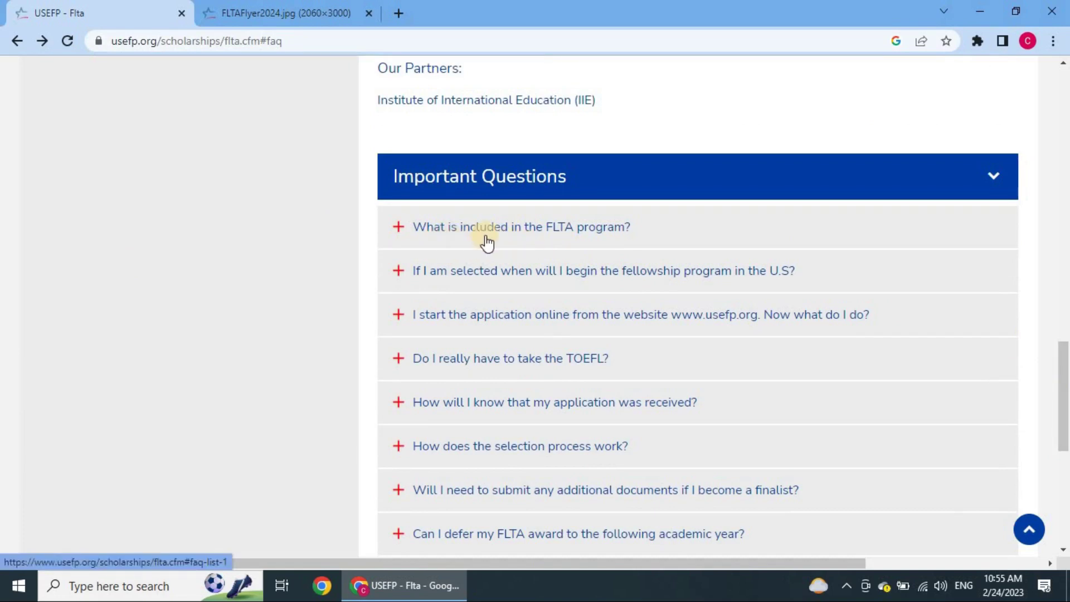
click(553, 237)
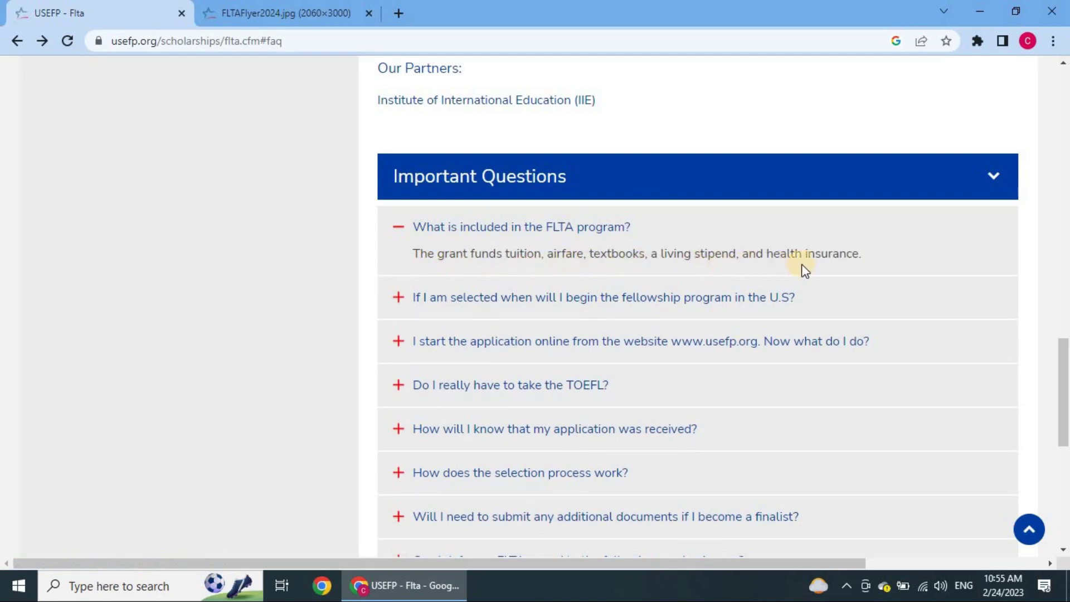
click(577, 234)
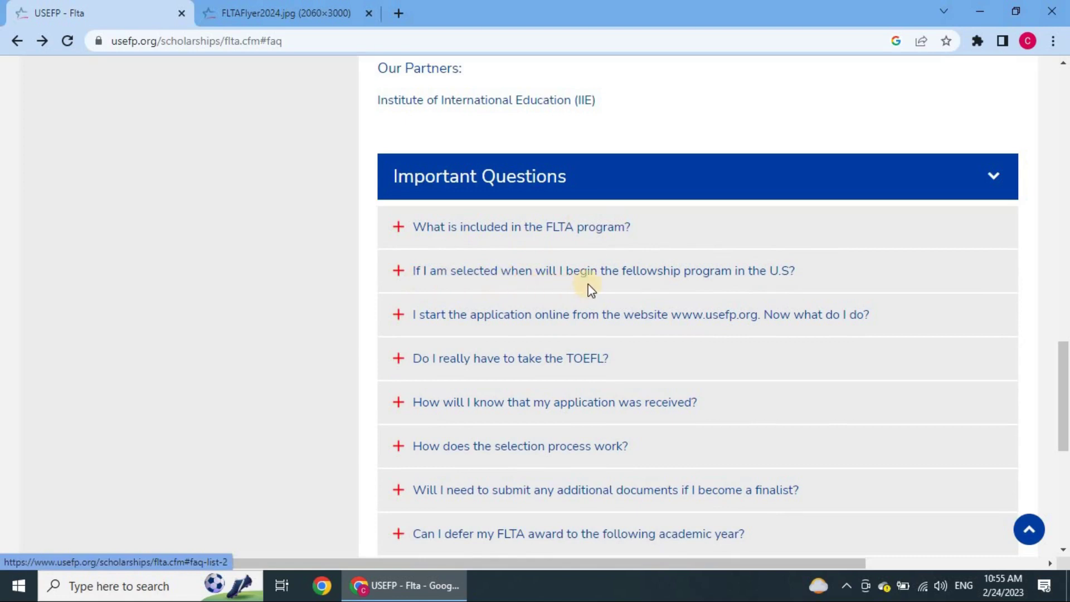
click(701, 284)
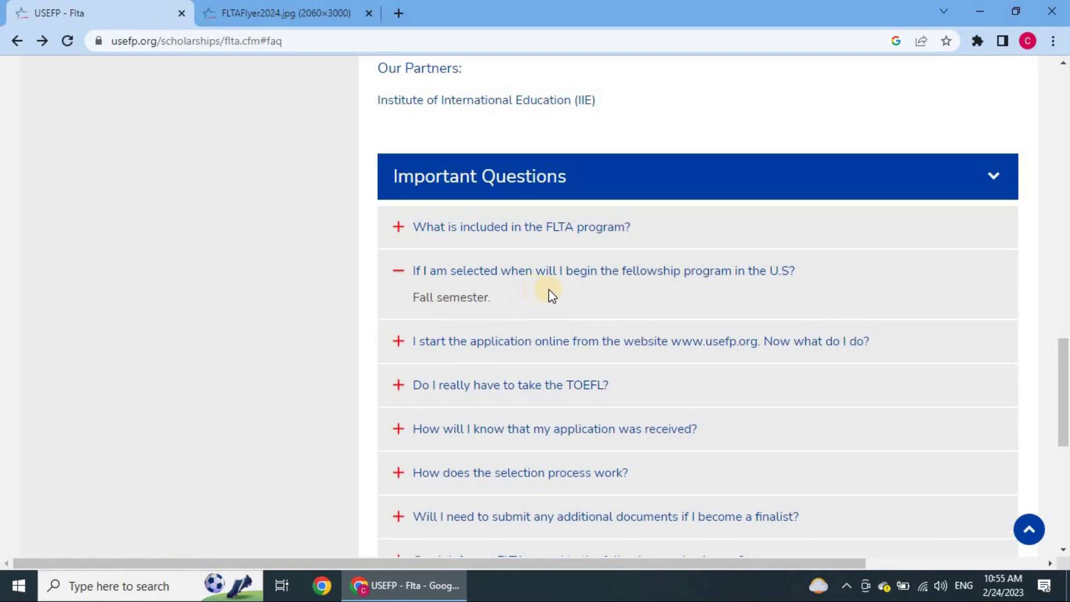
click(579, 277)
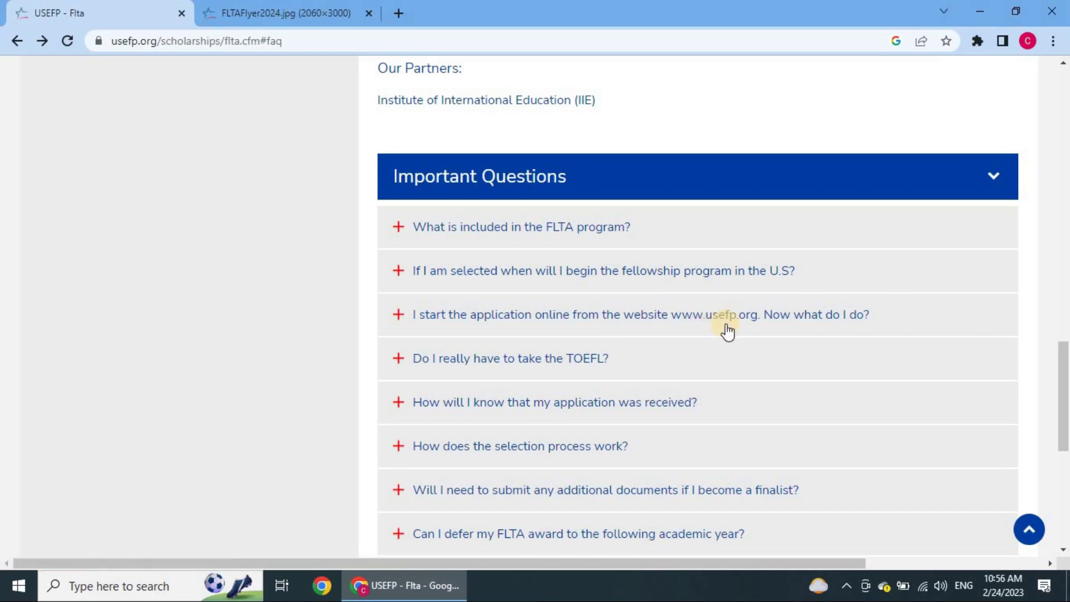
click(789, 317)
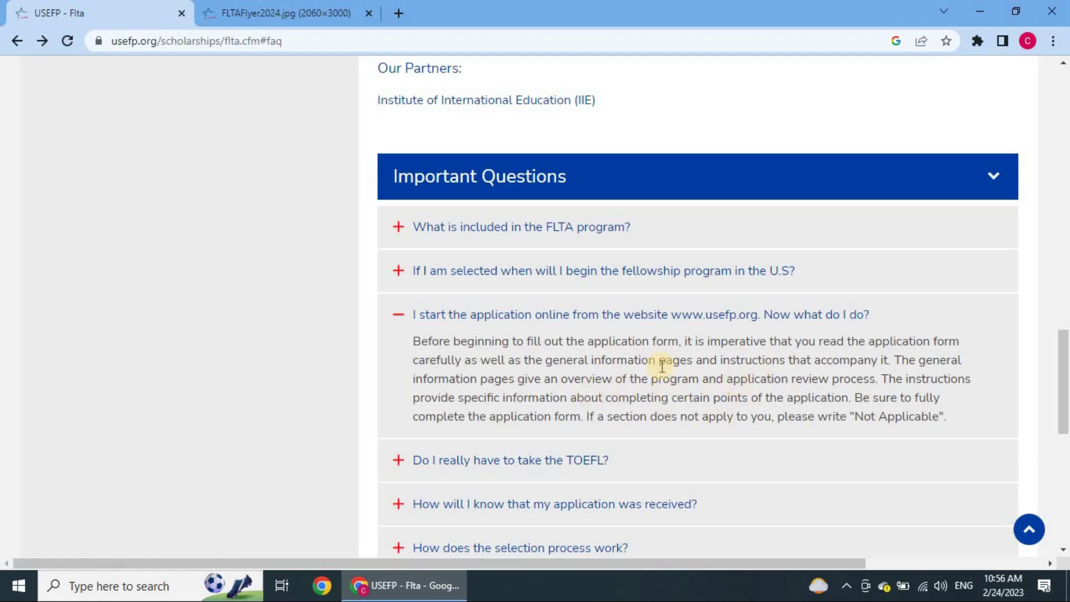
scroll(542, 379, up, 10)
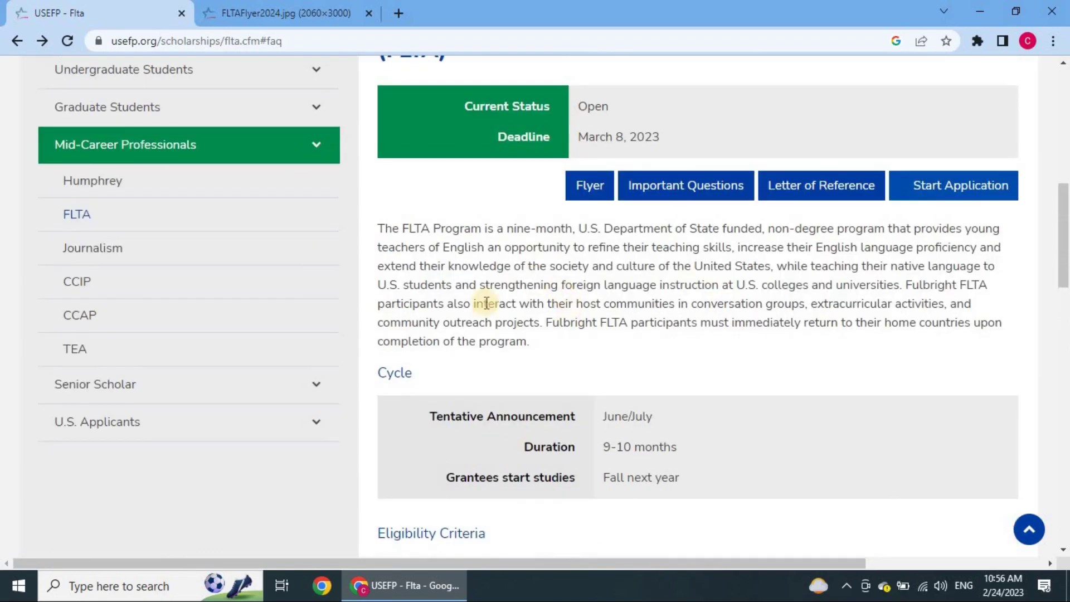
scroll(522, 305, up, 5)
scroll(527, 343, down, 15)
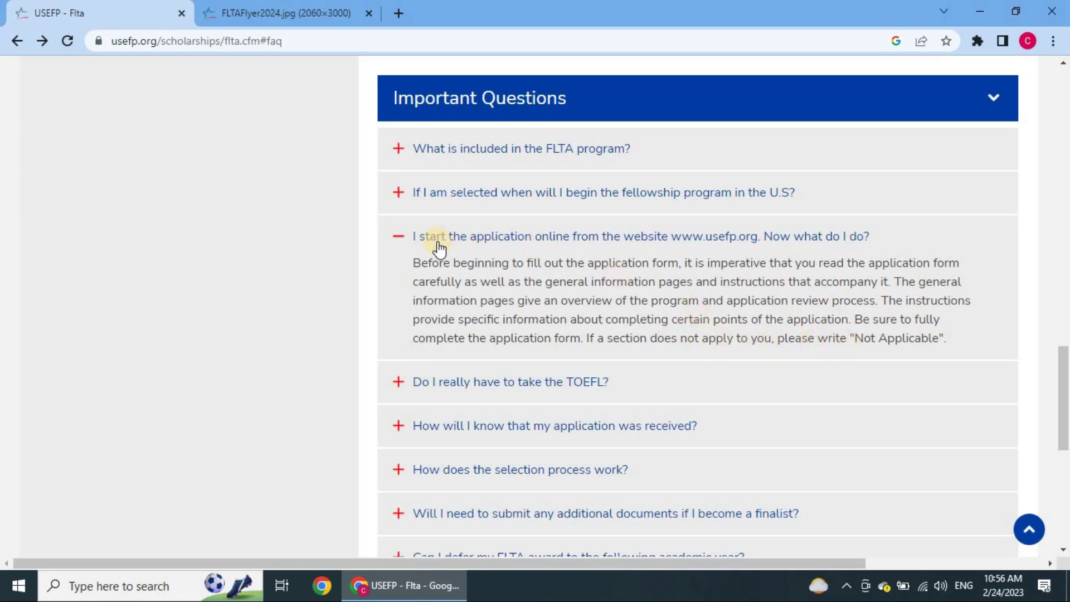
click(402, 238)
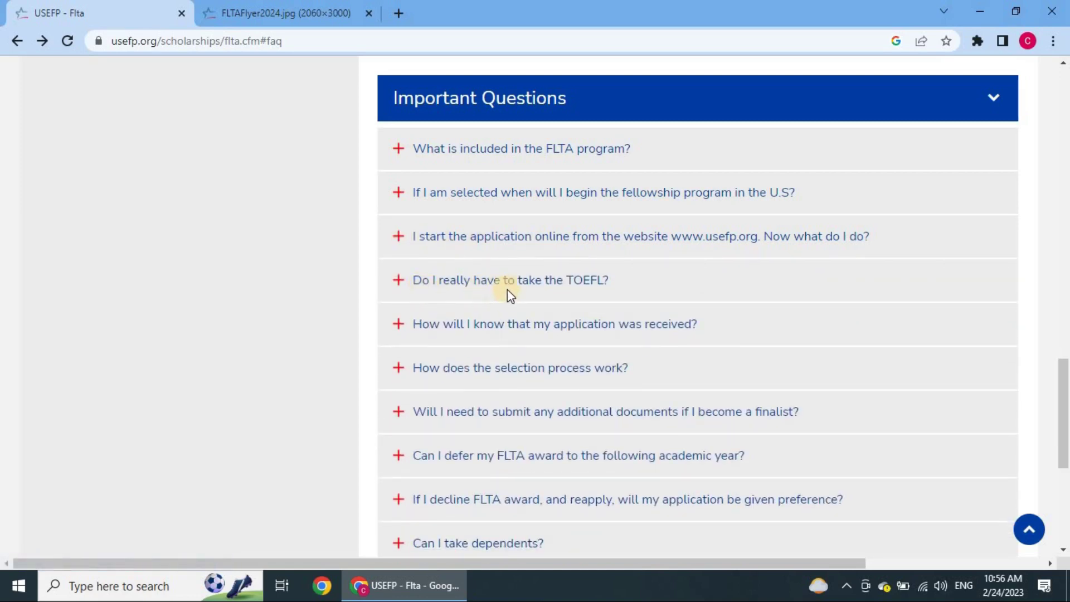
Step: Expand "Do I really have to take the TOEFL?" and highlight the answer's first sentence and its word TOEFL while reading
click(530, 283)
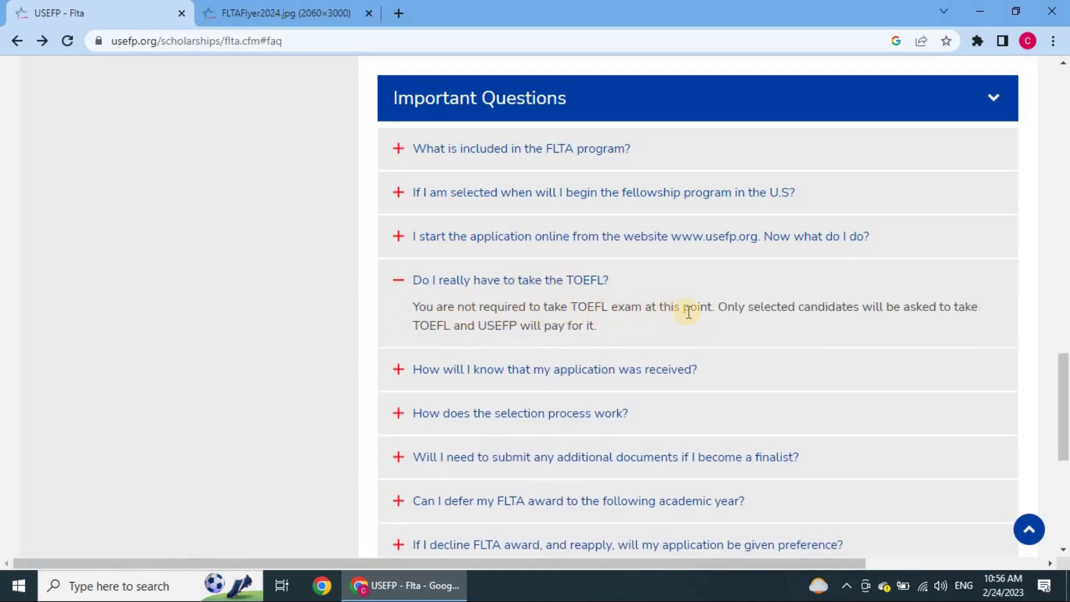
drag(715, 306, 407, 296)
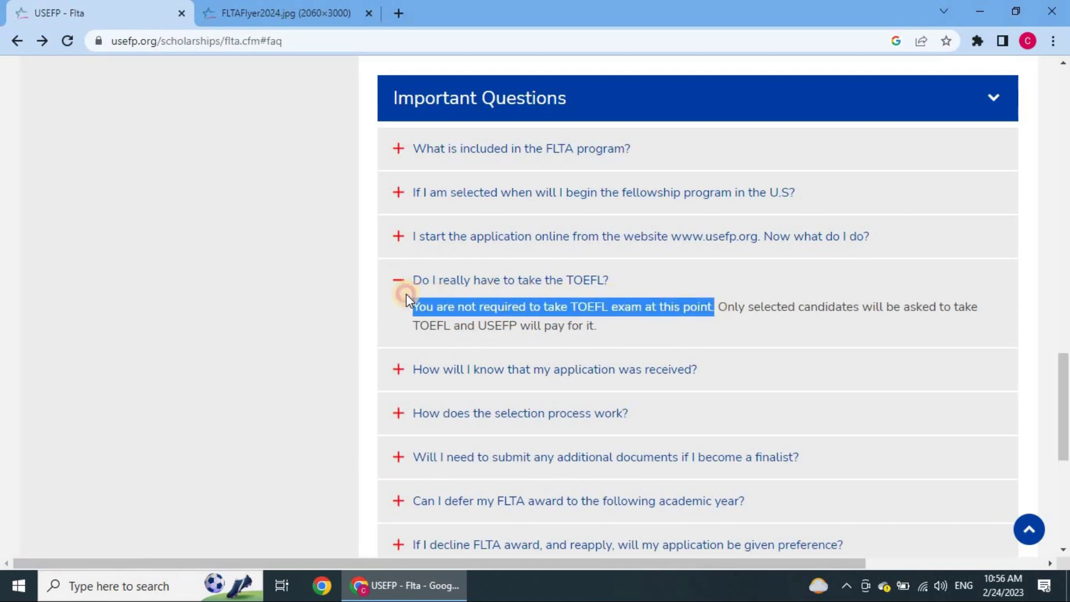
click(591, 303)
drag(713, 305, 406, 303)
click(557, 304)
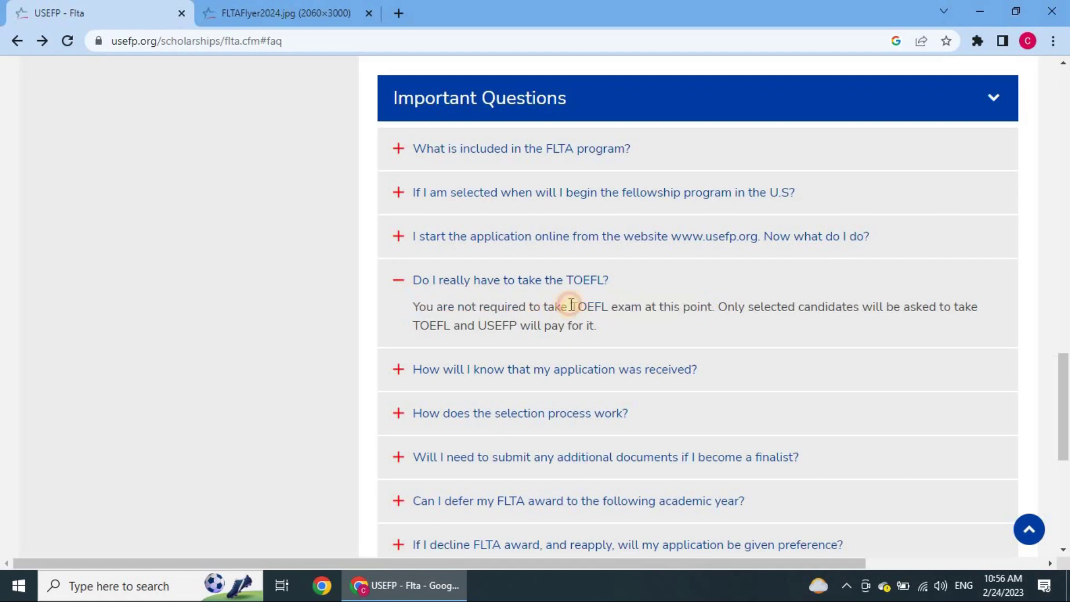
double_click(591, 304)
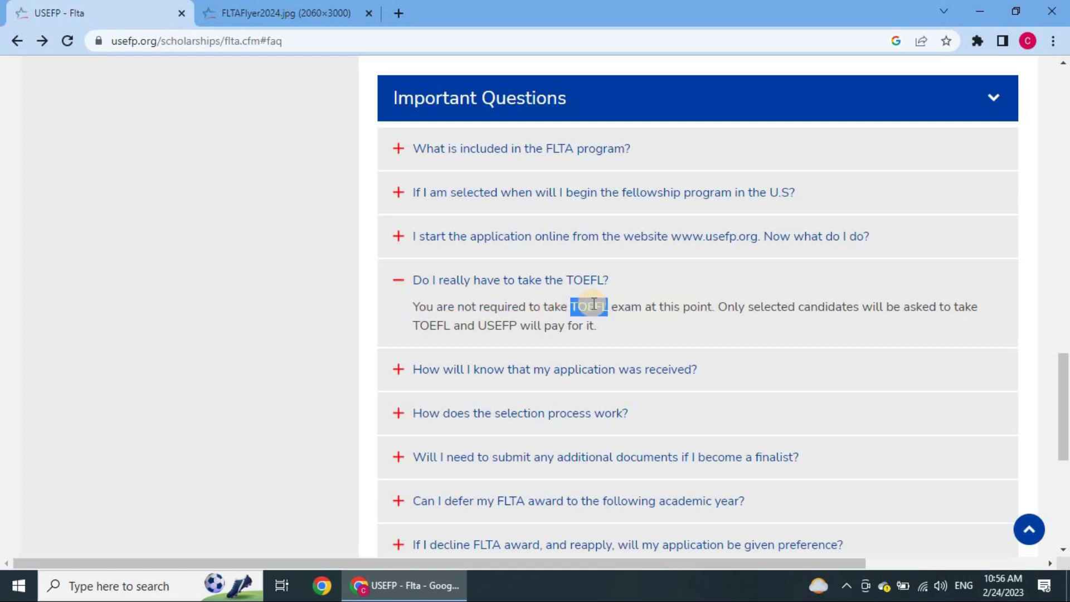
click(606, 305)
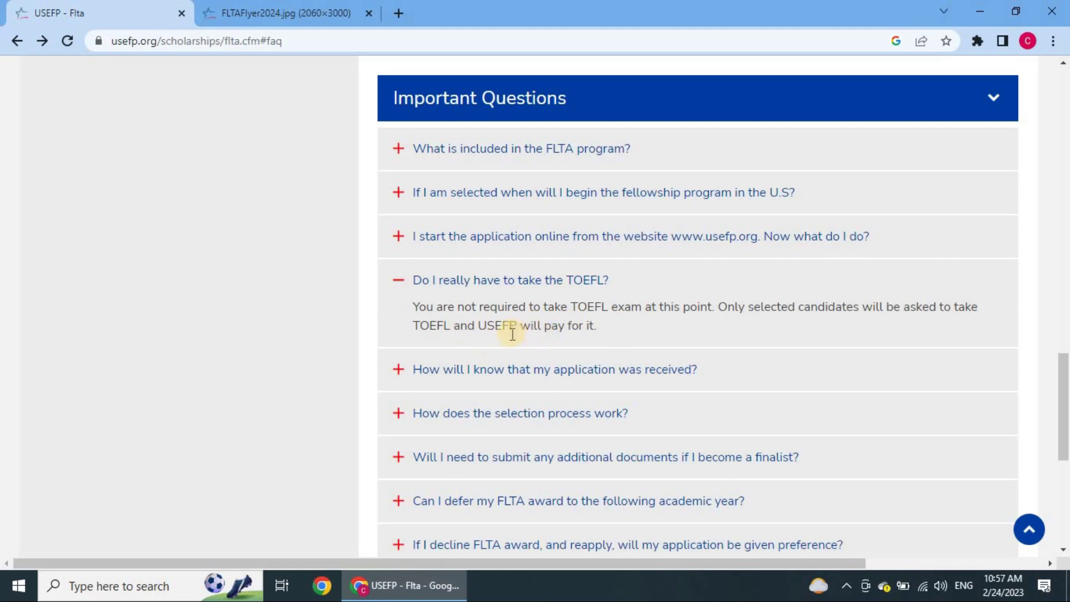
Step: Collapse the TOEFL answer, read how receipt of the application is acknowledged, and collapse that answer too
scroll(513, 318, down, 1)
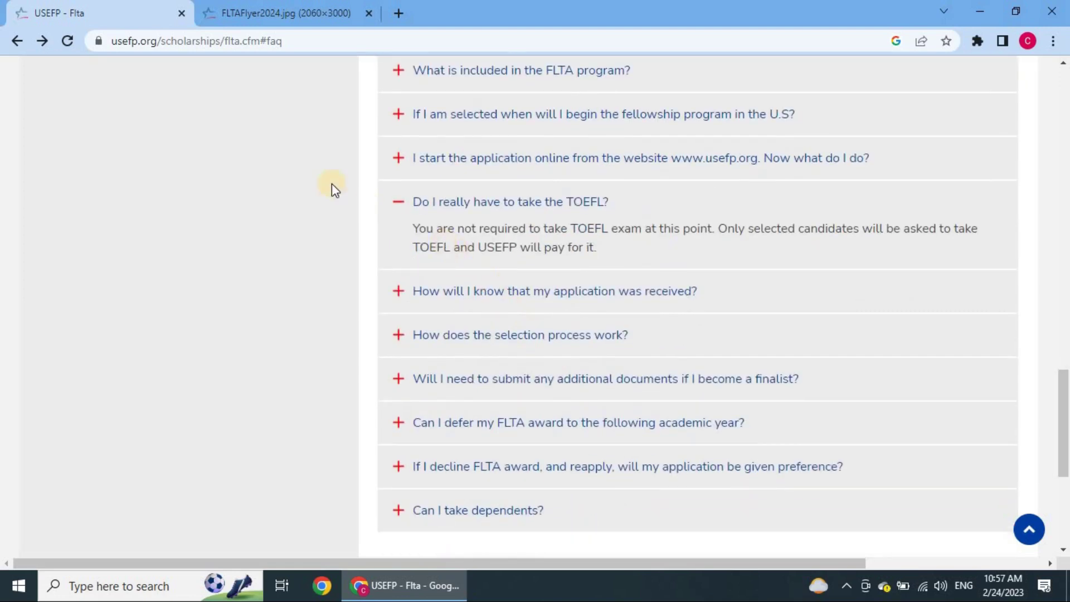
click(410, 202)
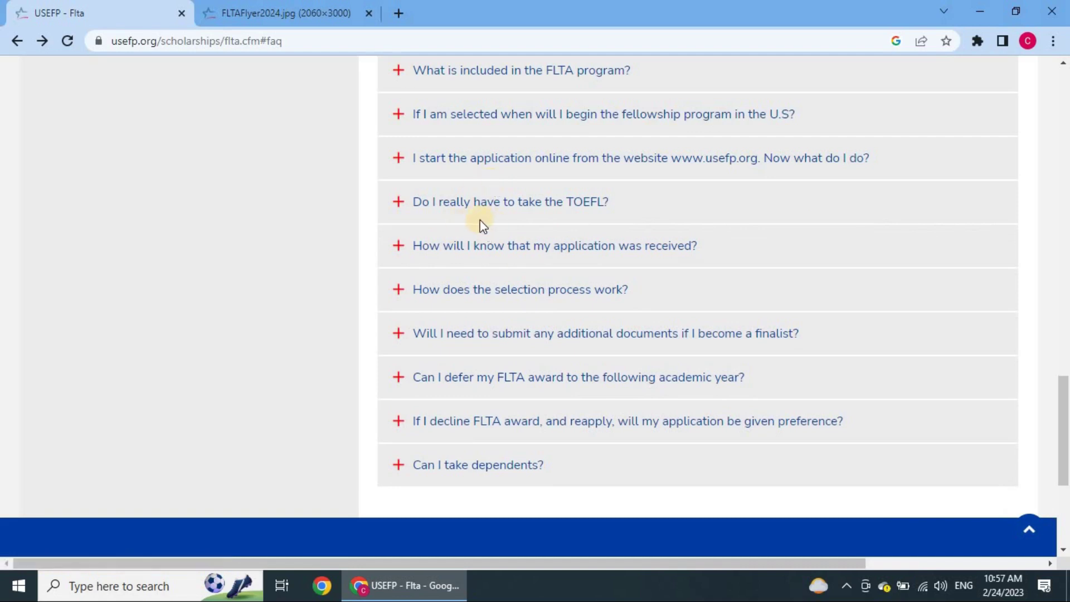
click(412, 248)
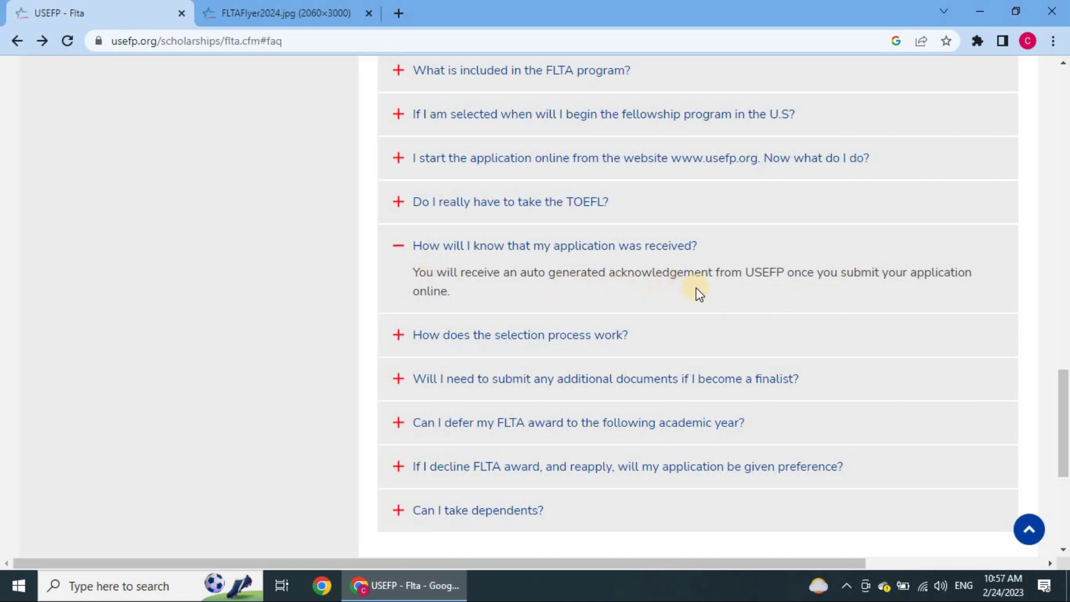
click(433, 245)
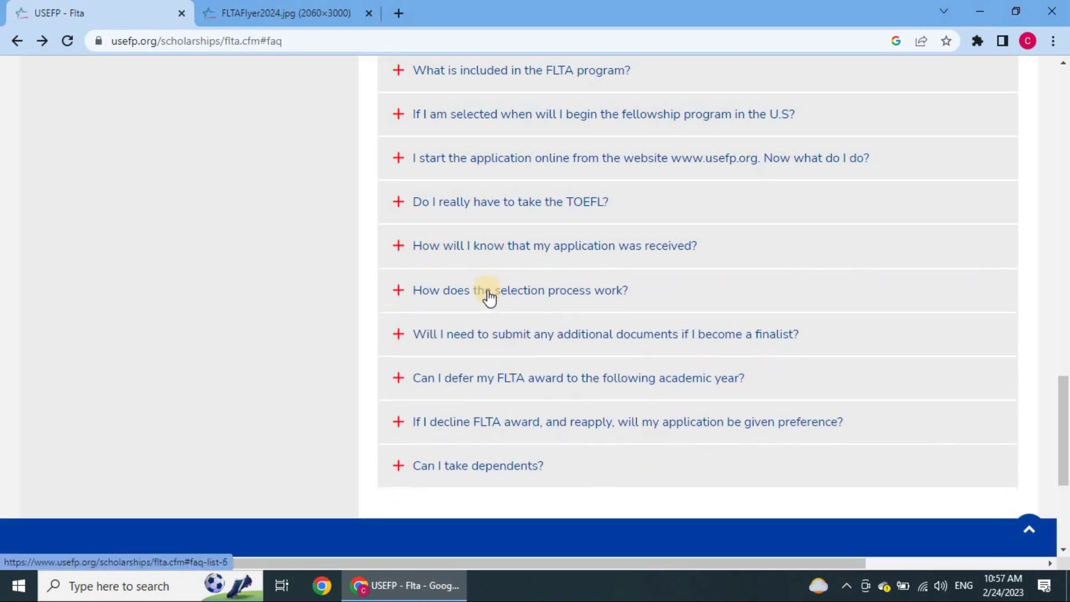
Step: Read the answer on how the selection process works, highlighting the Round 2 text and October in Round 4
click(609, 295)
scroll(516, 314, down, 3)
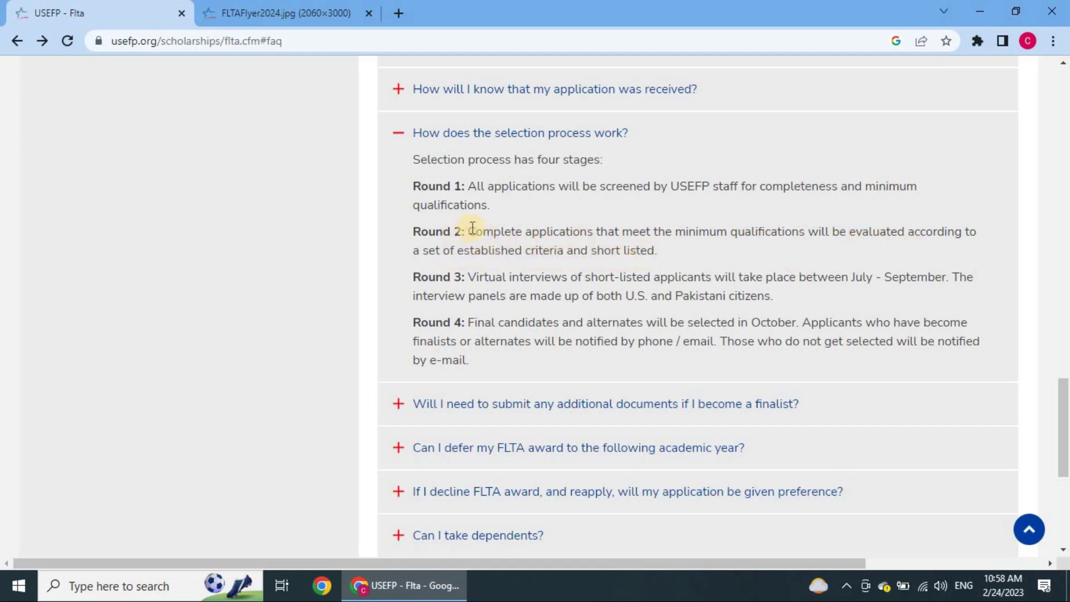
drag(470, 231, 674, 255)
click(635, 257)
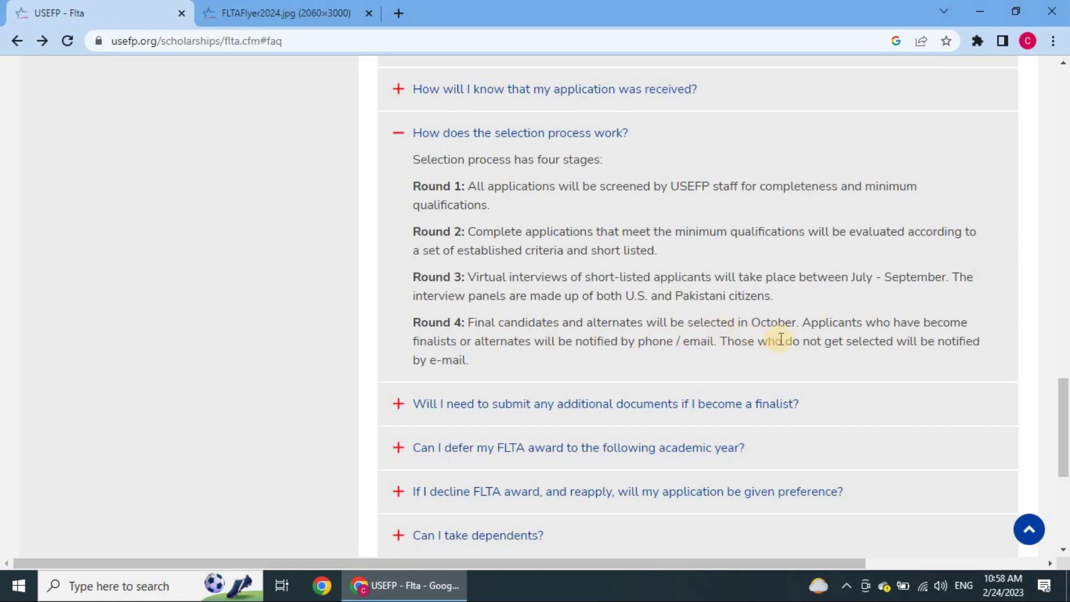
drag(798, 325, 755, 327)
click(542, 326)
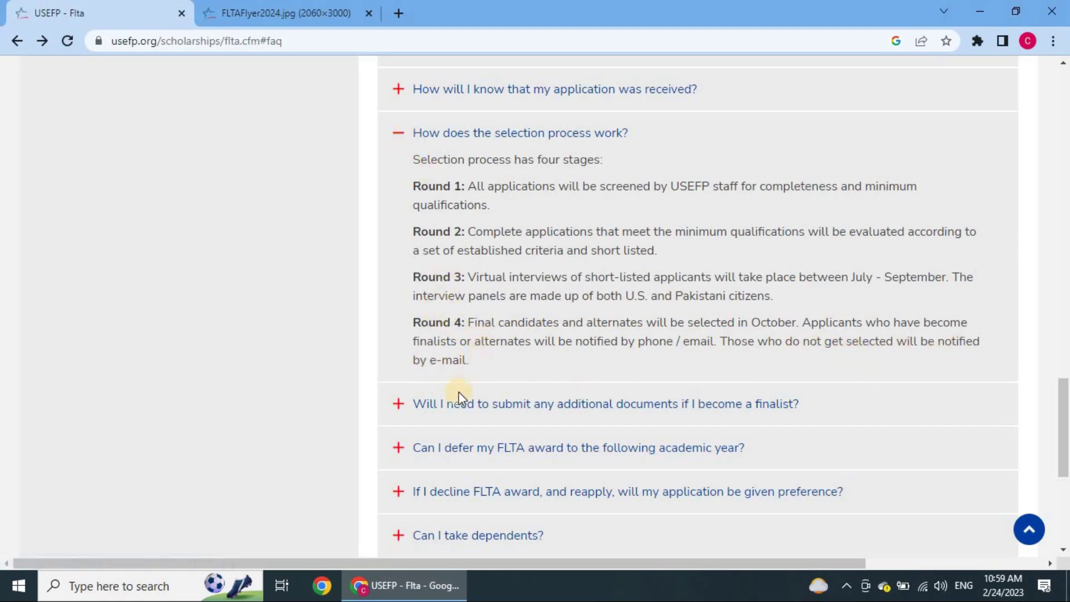
Step: Read the answer on additional documents for finalists and expand the one on deferring the FLTA award
click(453, 414)
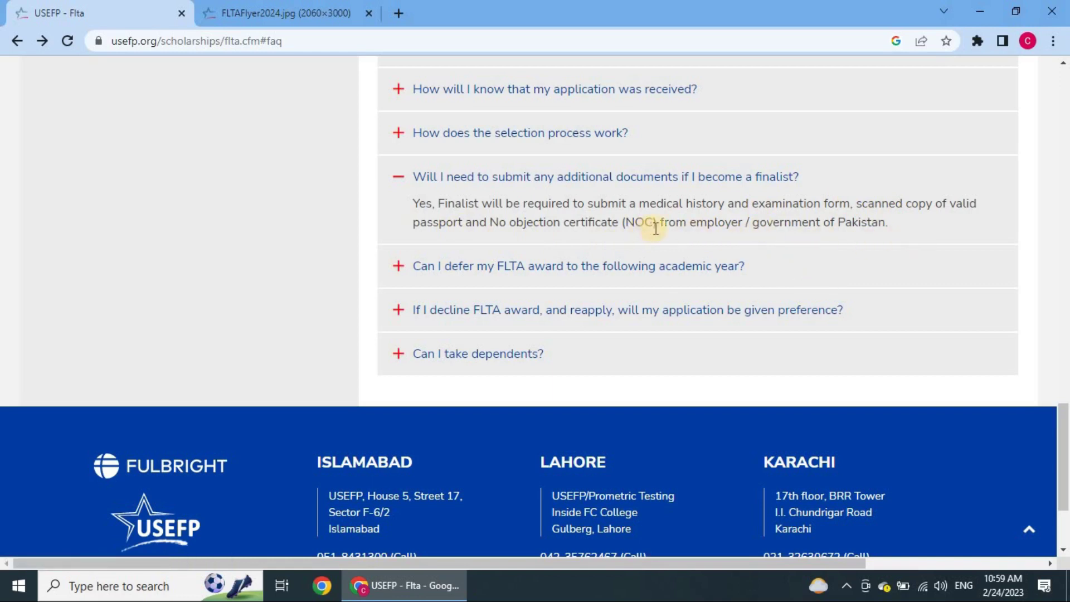
click(386, 169)
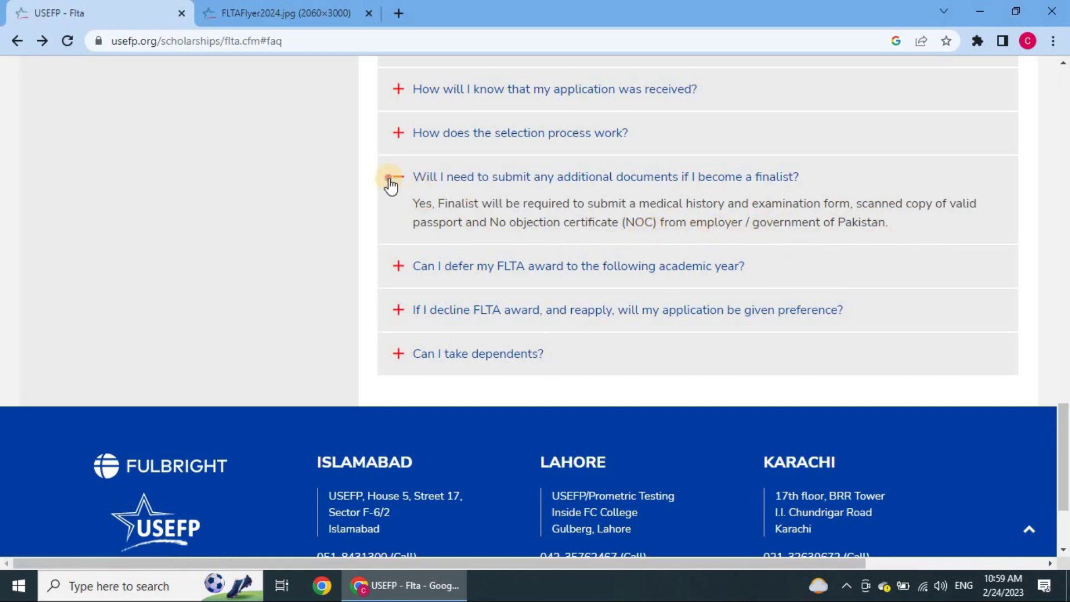
click(401, 220)
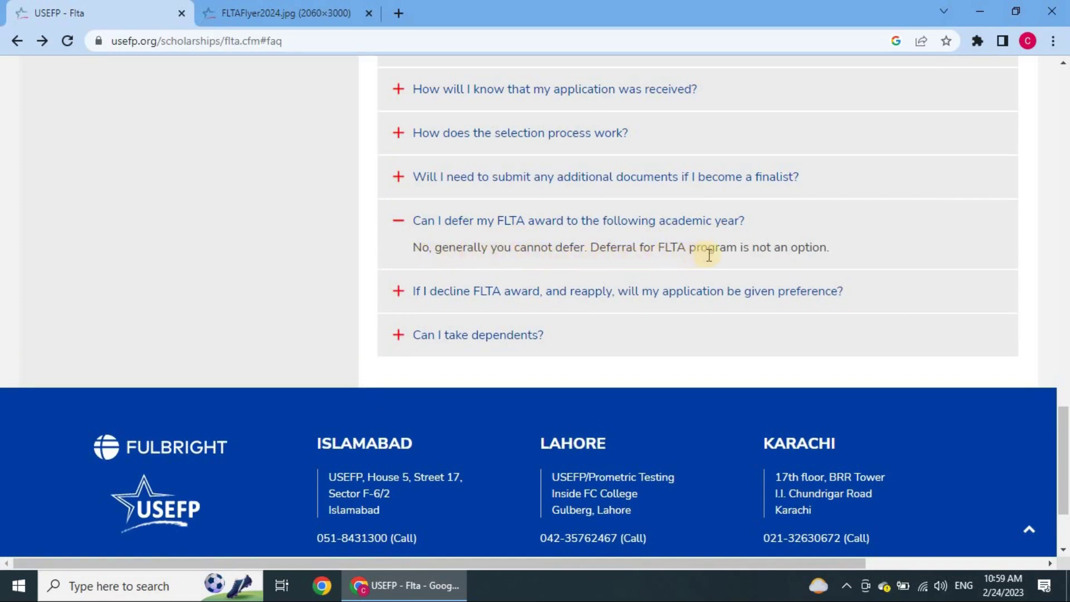
Step: Read the answer on reapplying after declining the award, collapse it, and expand "Can I take dependents?"
click(406, 290)
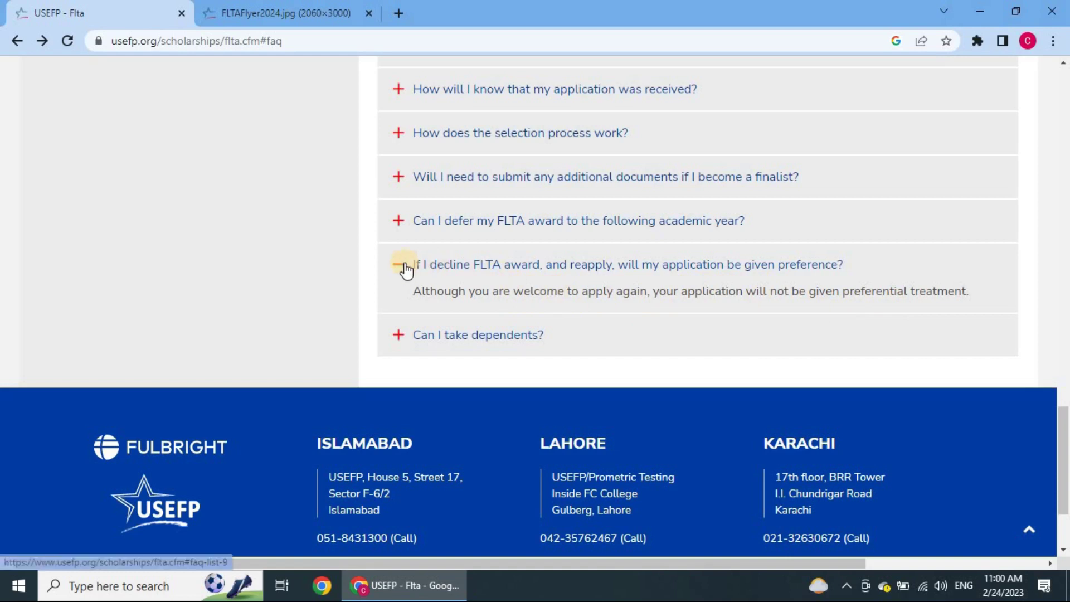
click(460, 264)
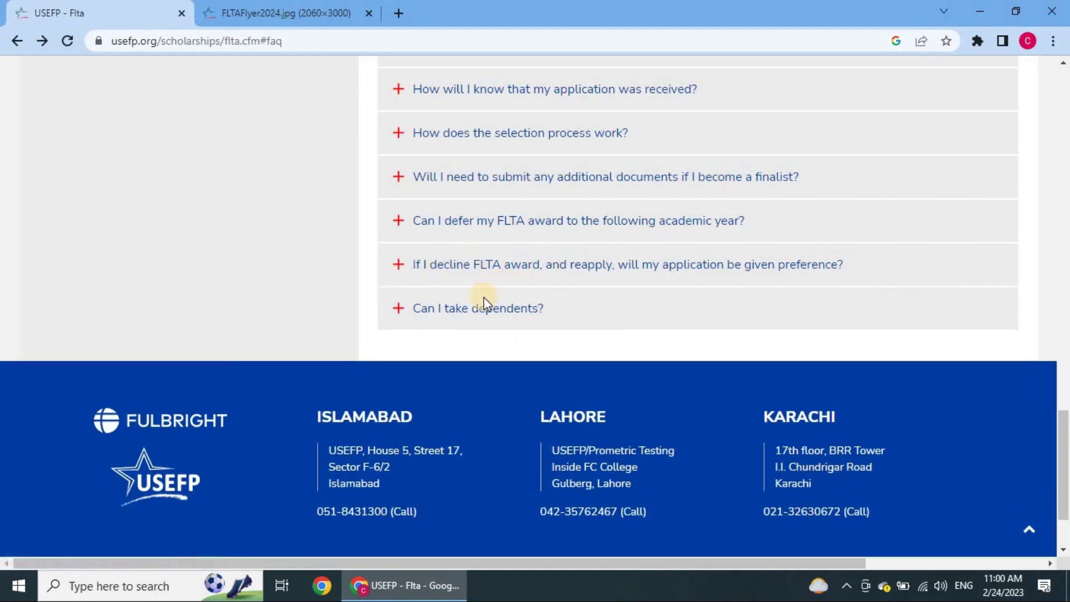
click(439, 322)
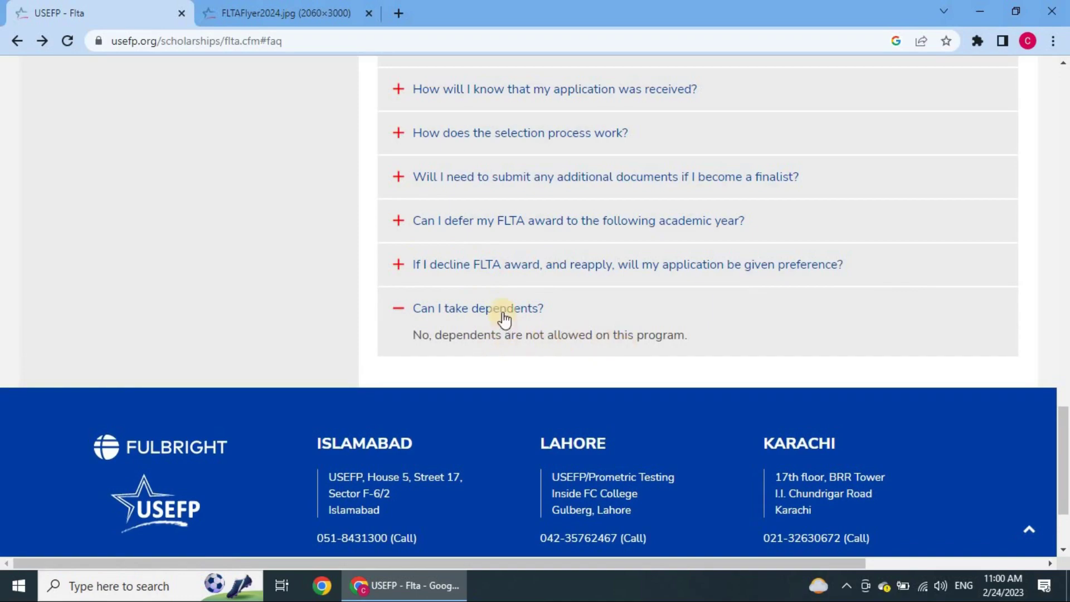
Step: Review the FLTA page's status, deadline, program description, cycle and eligibility criteria once more
scroll(505, 312, up, 20)
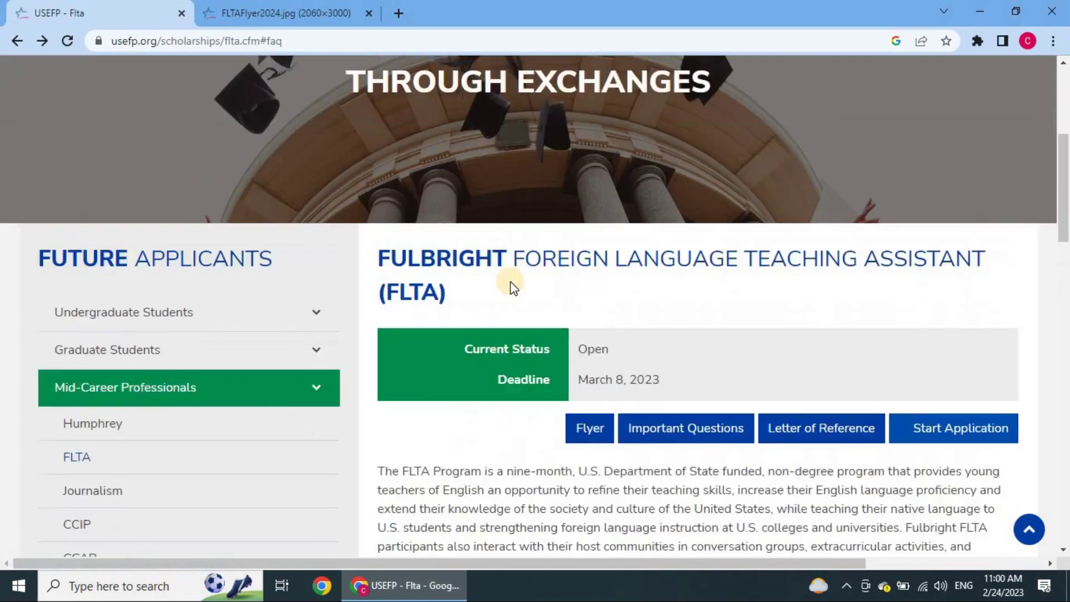
scroll(511, 284, up, 5)
scroll(515, 285, down, 13)
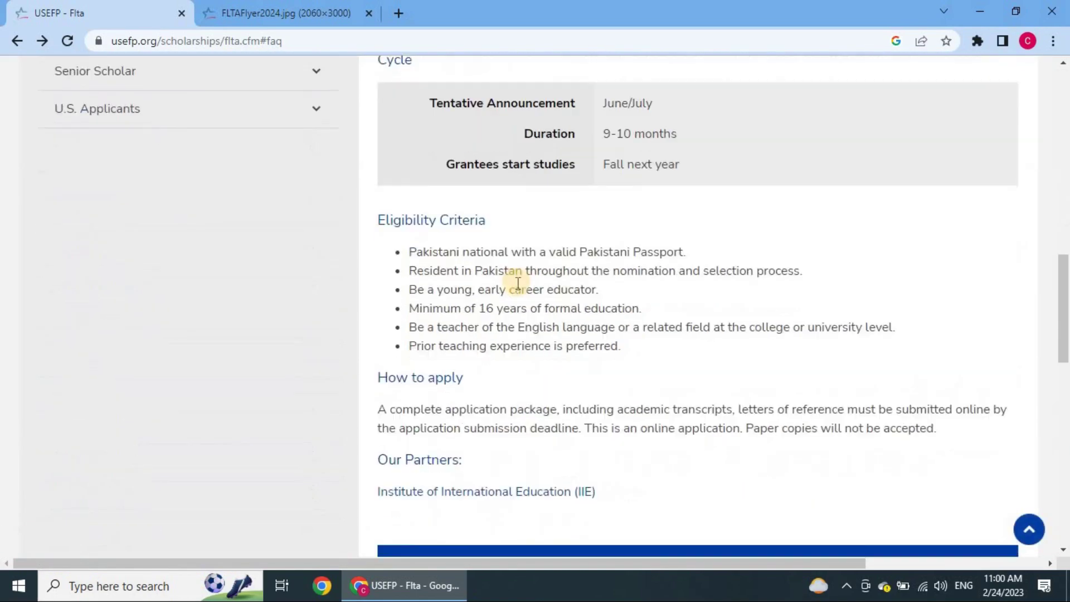
scroll(517, 283, up, 5)
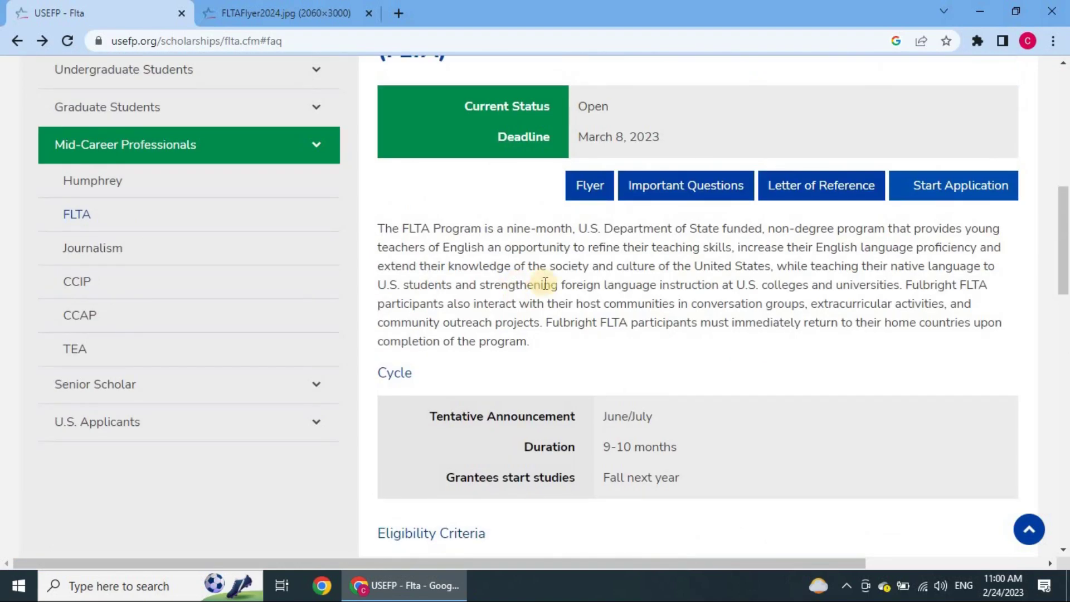
scroll(514, 283, up, 4)
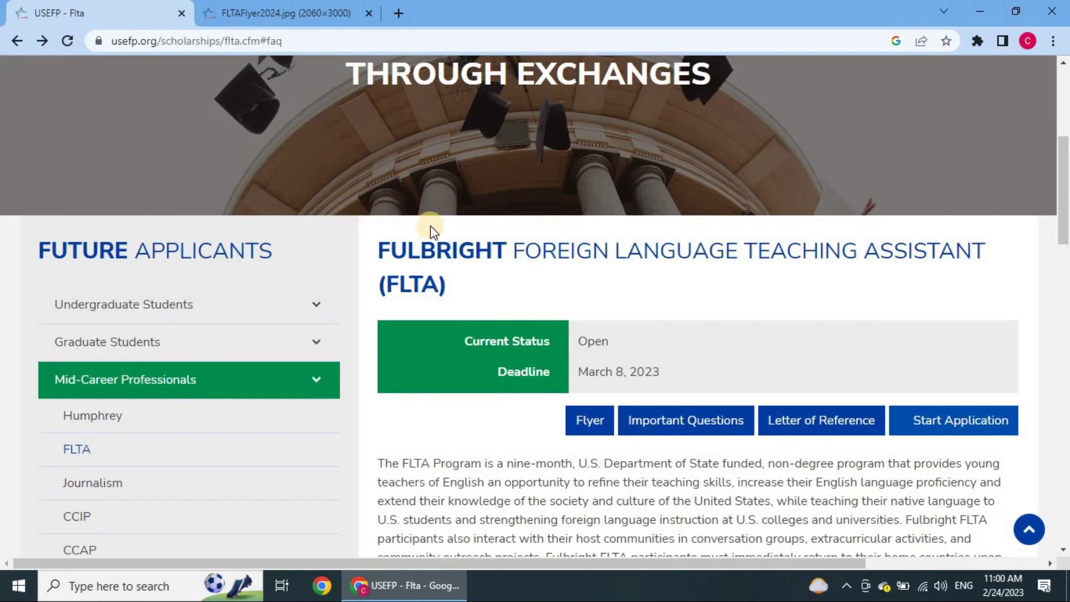
scroll(667, 290, down, 6)
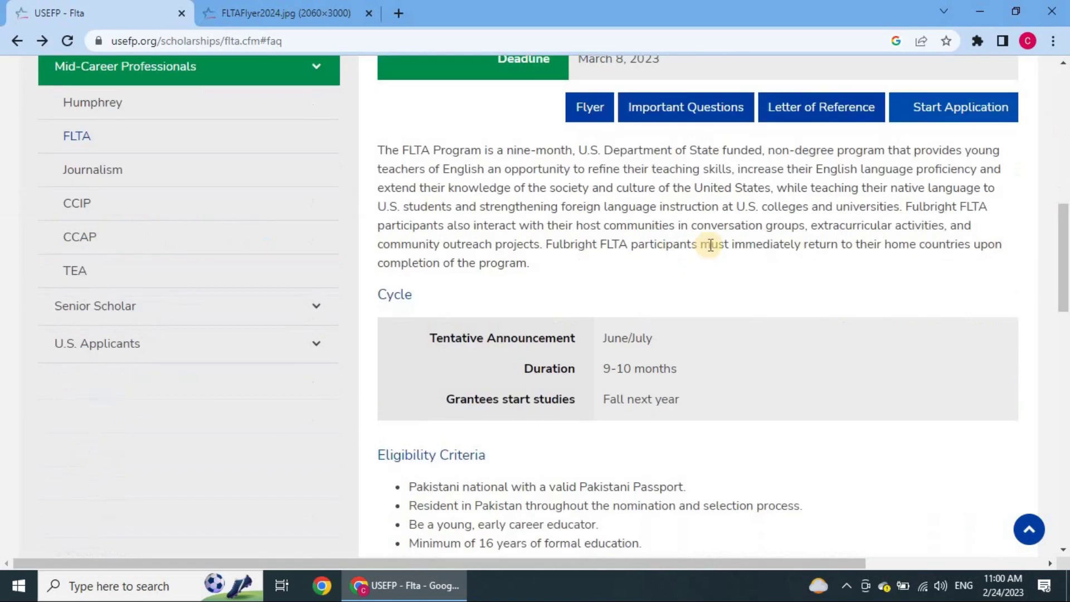
scroll(707, 245, up, 4)
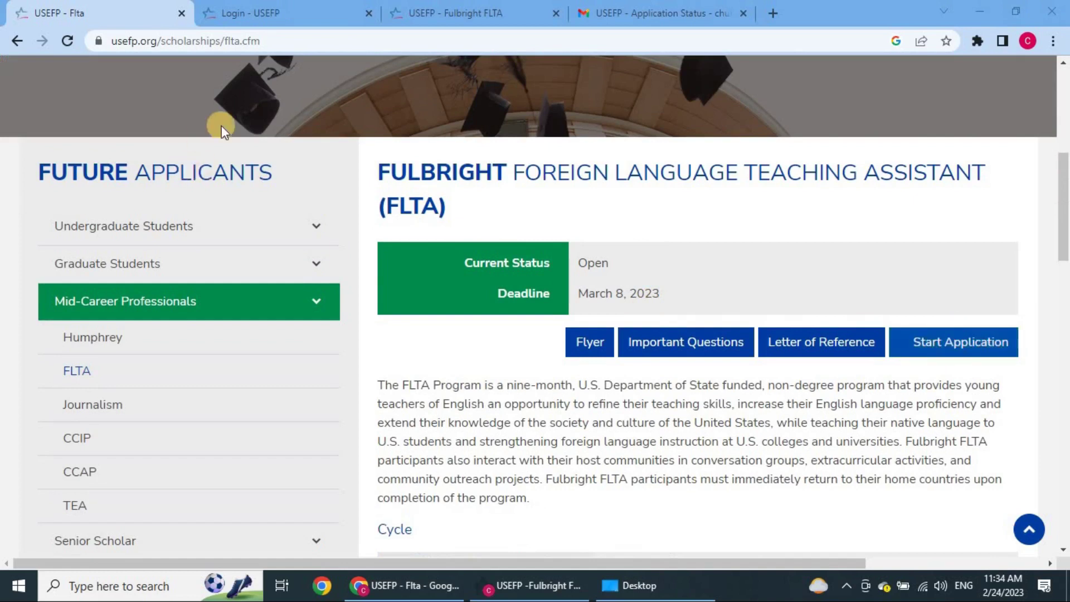
Step: Switch to the USEFP Fulbright FLTA Application login page and review its welcome instructions and login options
click(291, 8)
scroll(486, 243, up, 3)
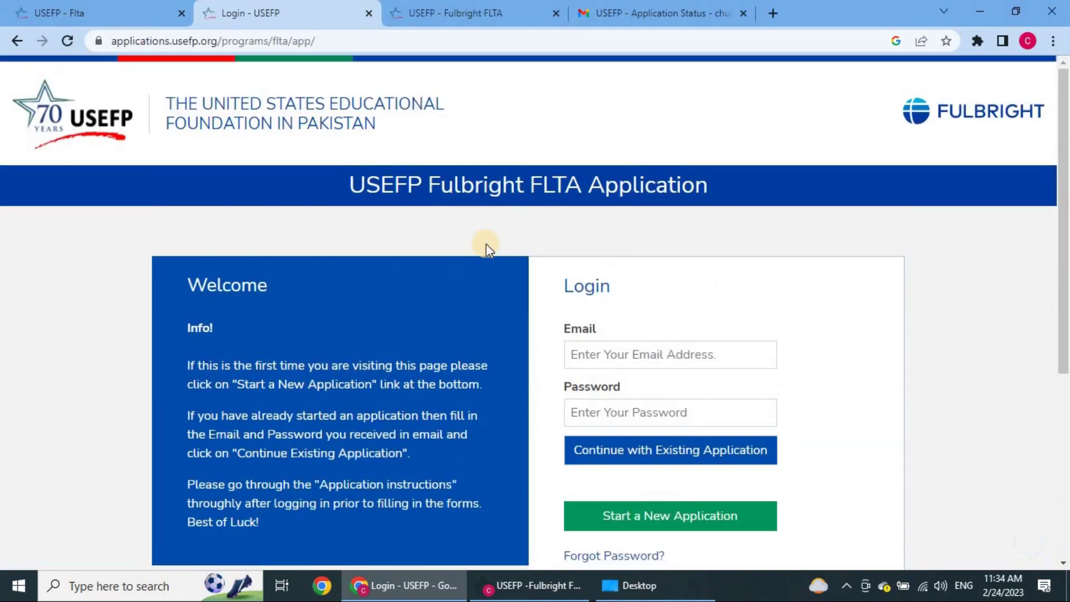
scroll(486, 242, down, 3)
scroll(486, 243, up, 3)
scroll(502, 243, down, 4)
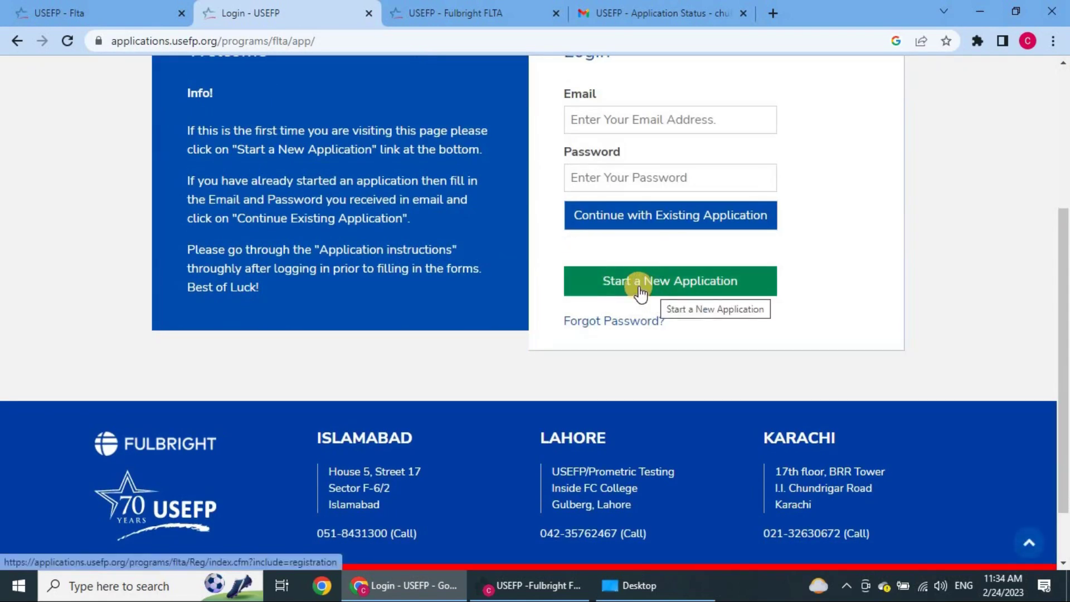
Step: Open Start a New Application in a new tab and review the registration form's email, confirm email and CNIC fields
right_click(638, 287)
click(663, 300)
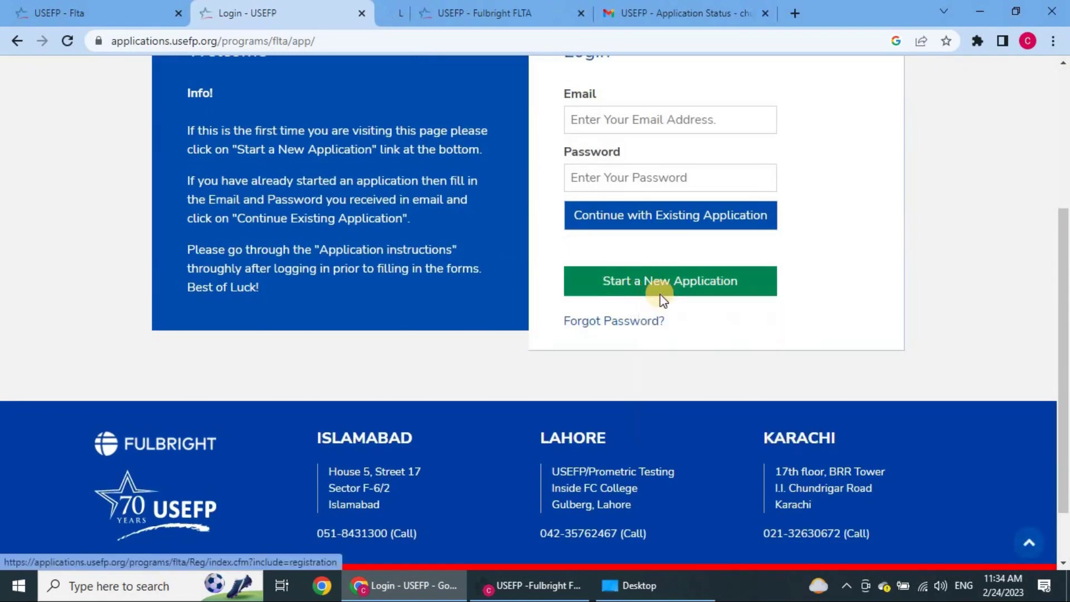
click(446, 2)
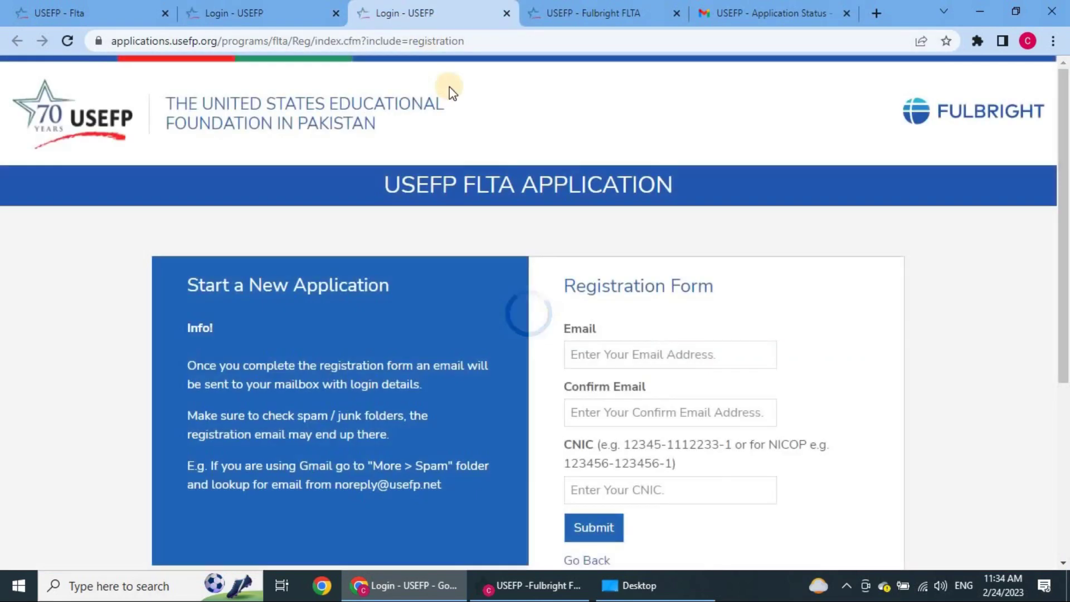
scroll(545, 210, down, 2)
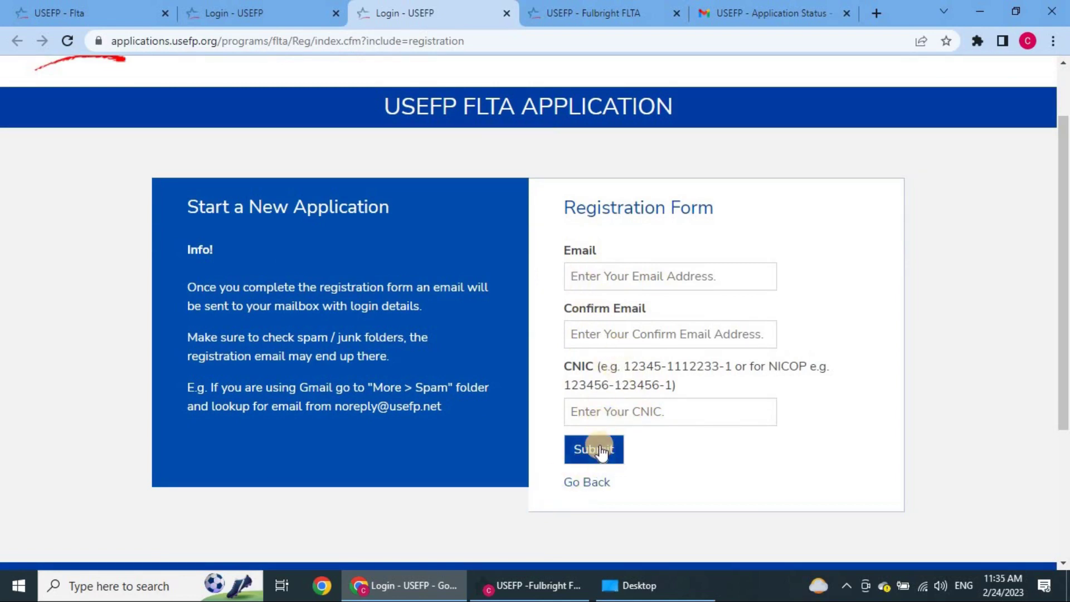
Step: Switch to Gmail and read the USEFP Application Status email containing the application link and login credentials
click(755, 8)
scroll(704, 167, down, 3)
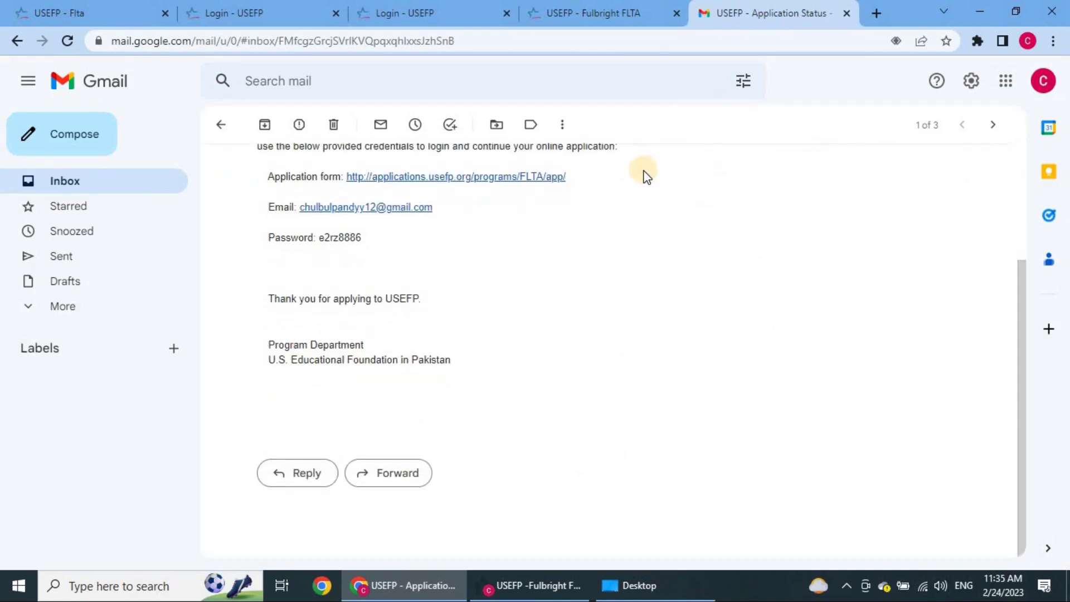
scroll(645, 174, up, 3)
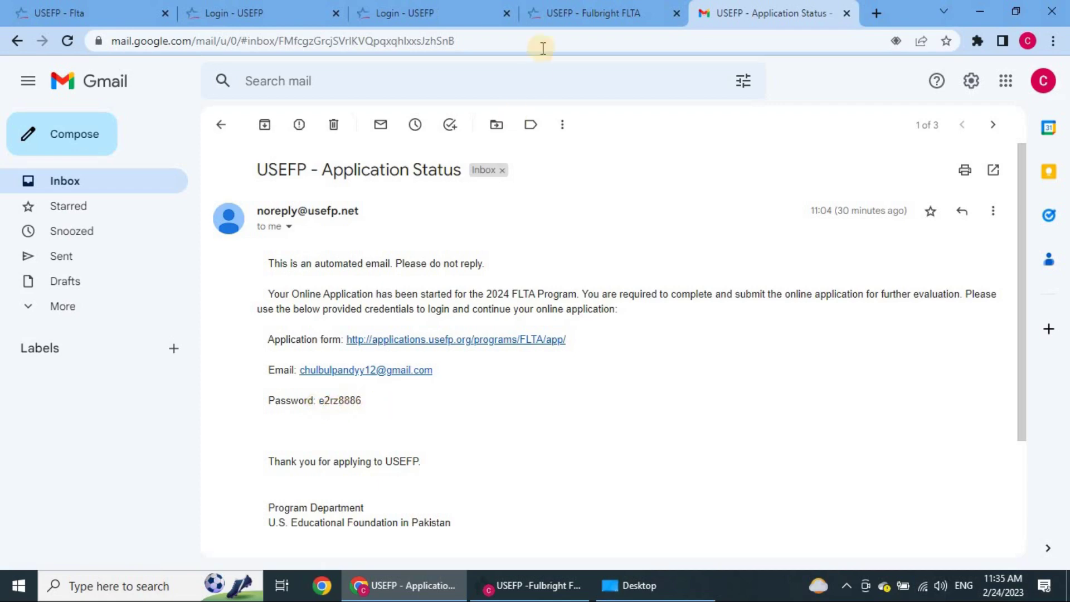
Step: Revisit the FLTA application portal, registration form and login page to compare starting a new application with continuing an existing one
click(554, 12)
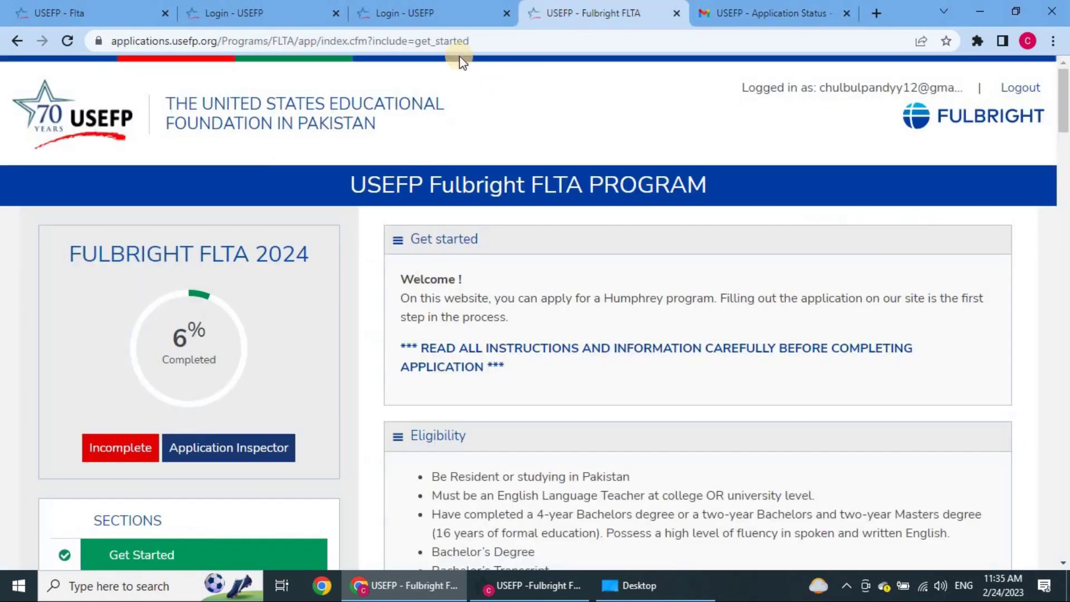
click(442, 8)
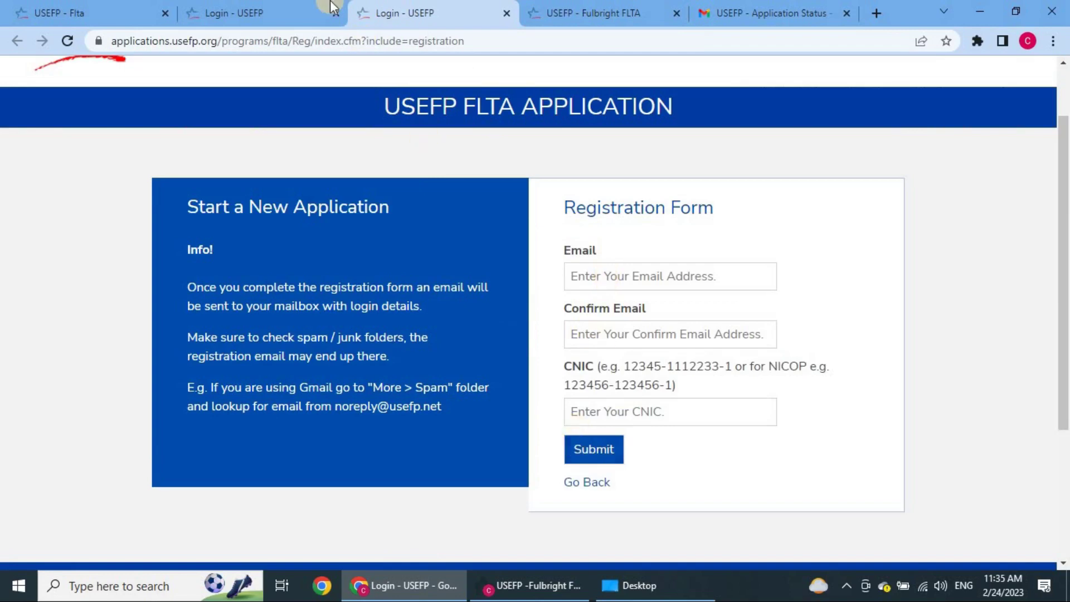
click(287, 7)
scroll(456, 171, up, 3)
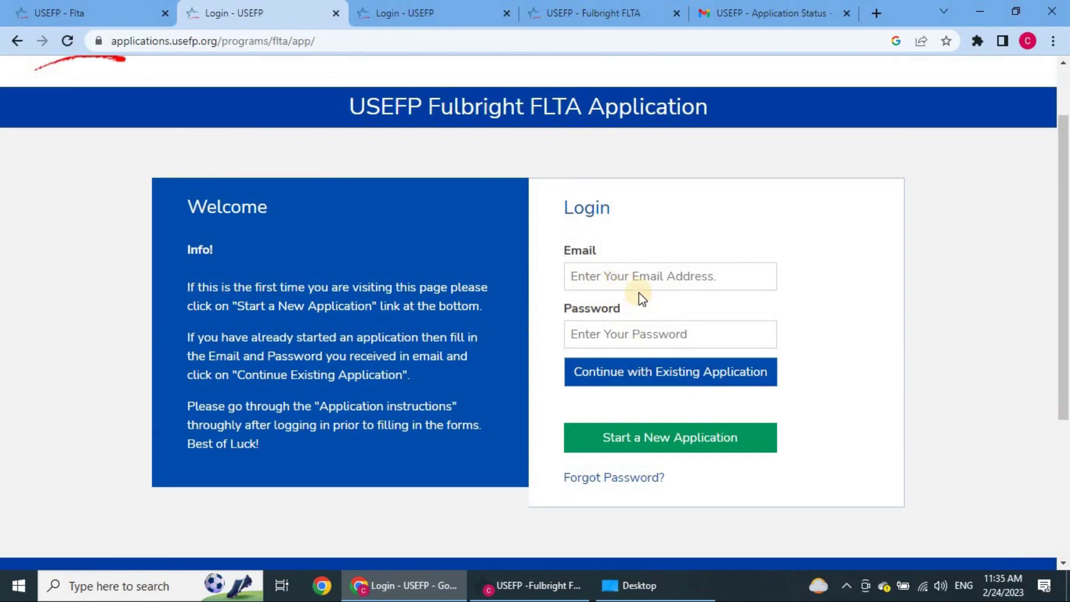
click(466, 8)
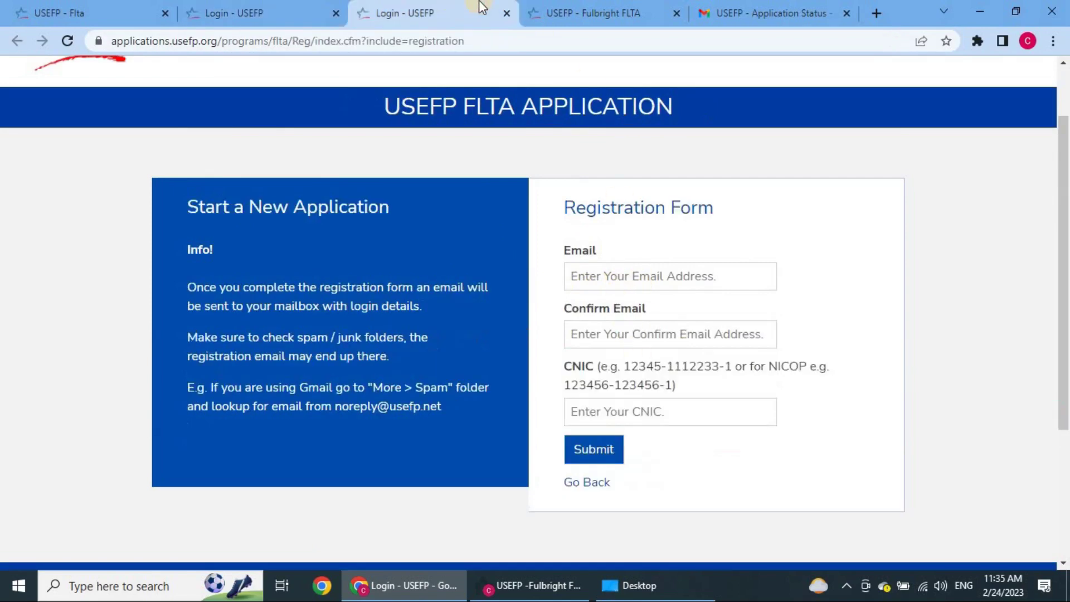
Step: Review the logged-in application's Get Started page, including eligibility, additional requirements, general and item-specific instructions, and the section list
click(549, 7)
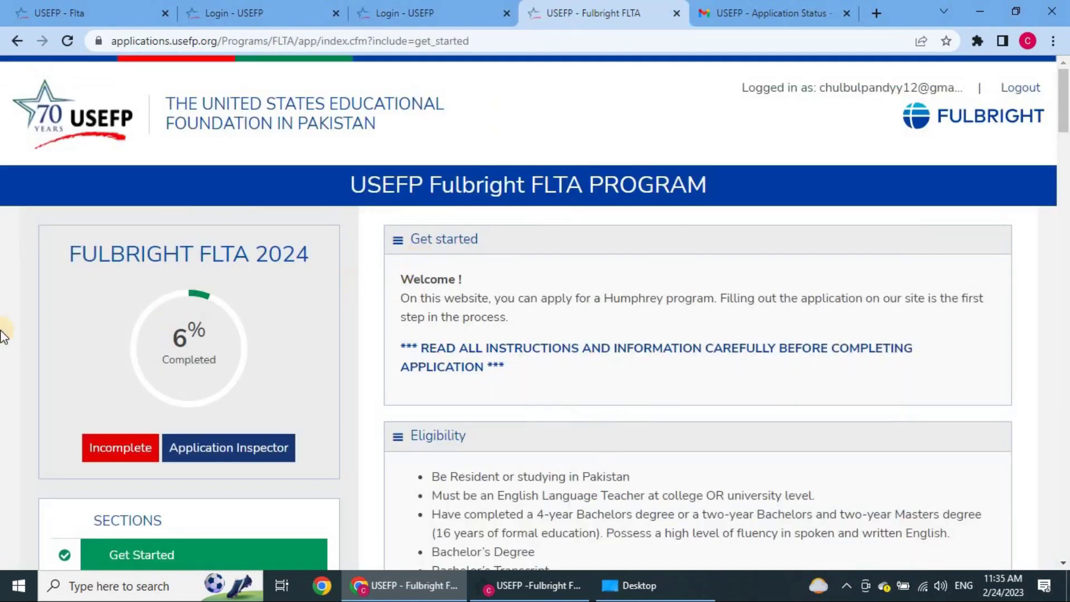
scroll(677, 221, down, 3)
scroll(678, 220, up, 3)
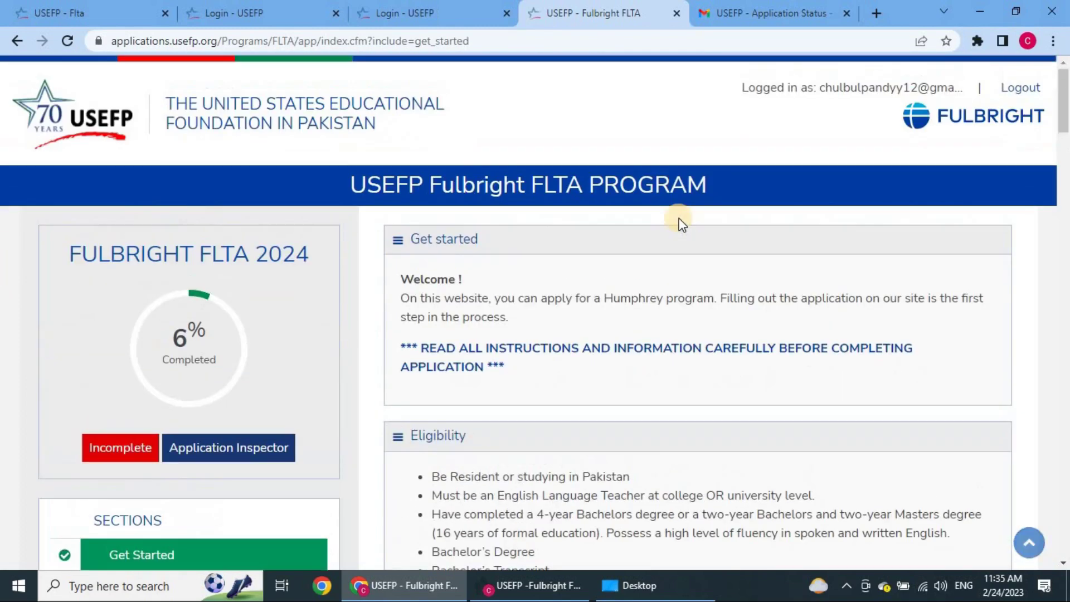
scroll(678, 220, down, 15)
scroll(680, 223, down, 4)
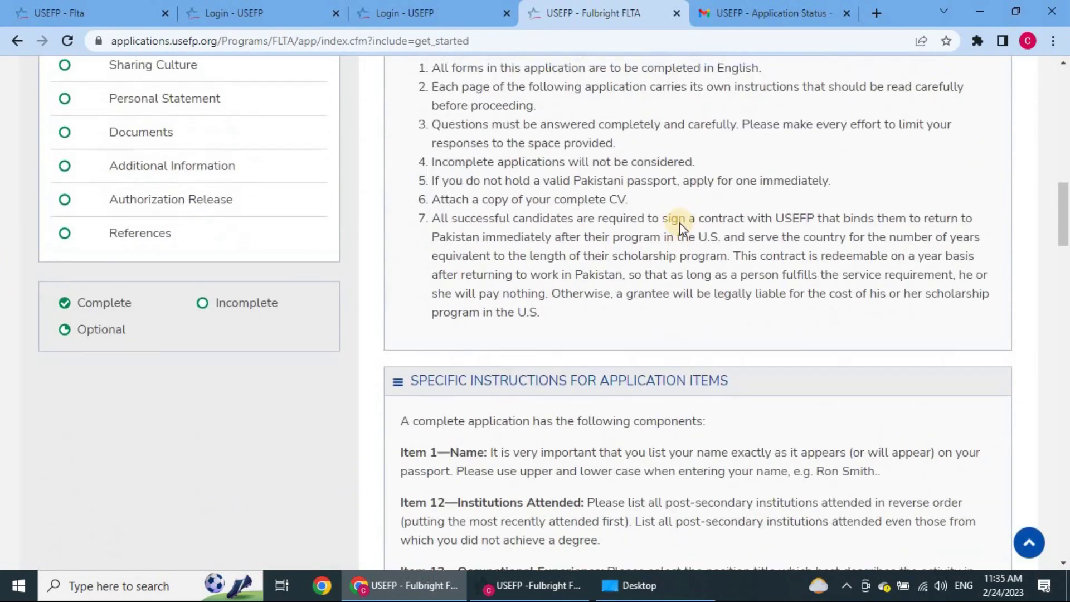
scroll(680, 220, up, 10)
scroll(234, 192, down, 10)
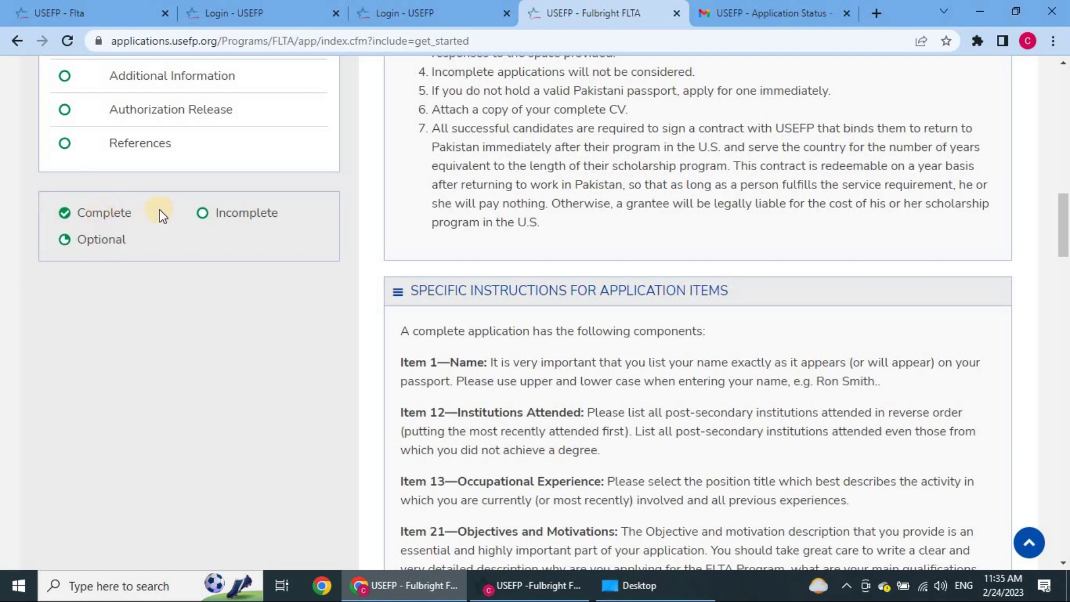
scroll(159, 210, up, 10)
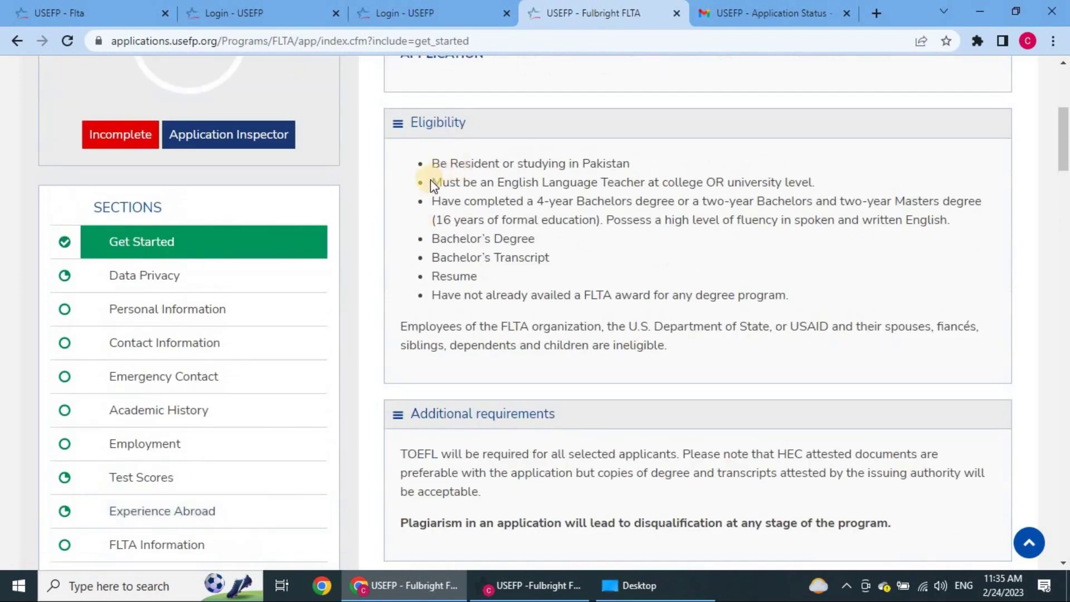
Step: Read the Get Started page from Eligibility through the item-specific instructions, reference letters and TOEFL requirements to the supported browsers section
scroll(434, 178, up, 5)
scroll(514, 170, down, 4)
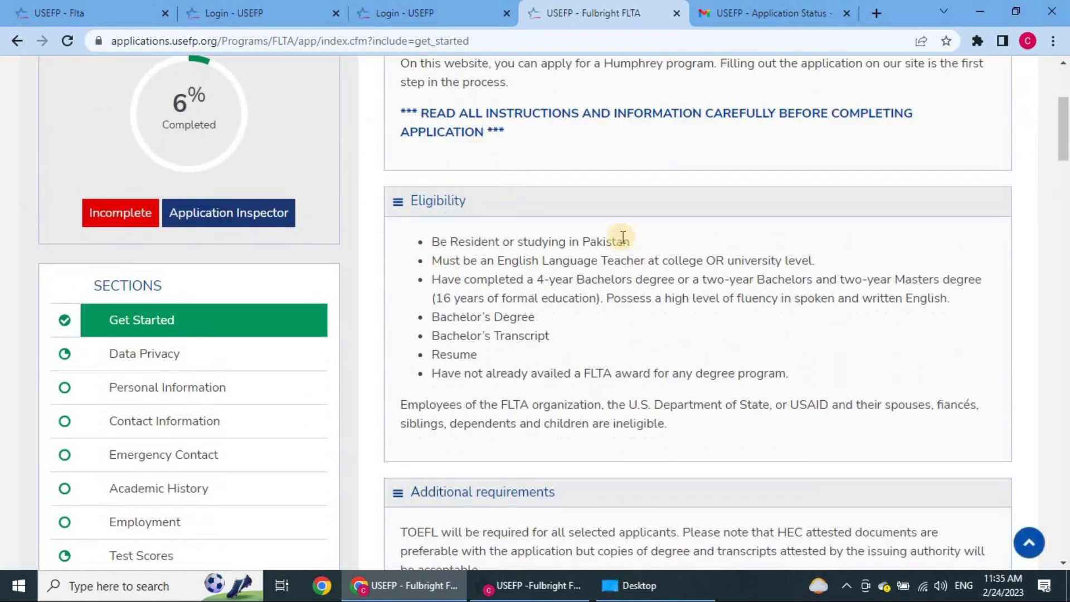
scroll(635, 196, down, 6)
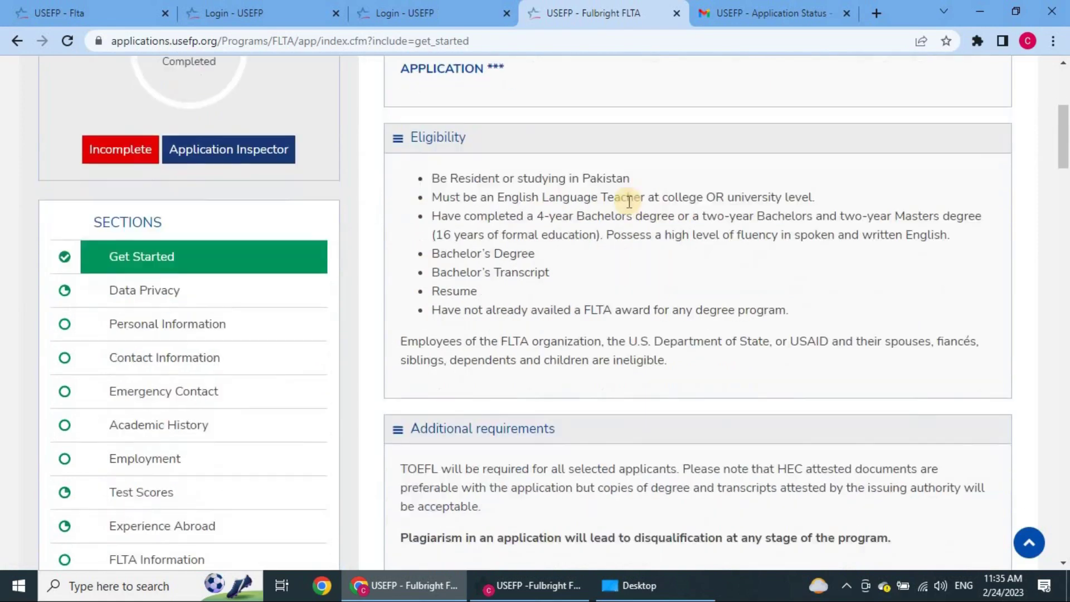
scroll(627, 211, down, 8)
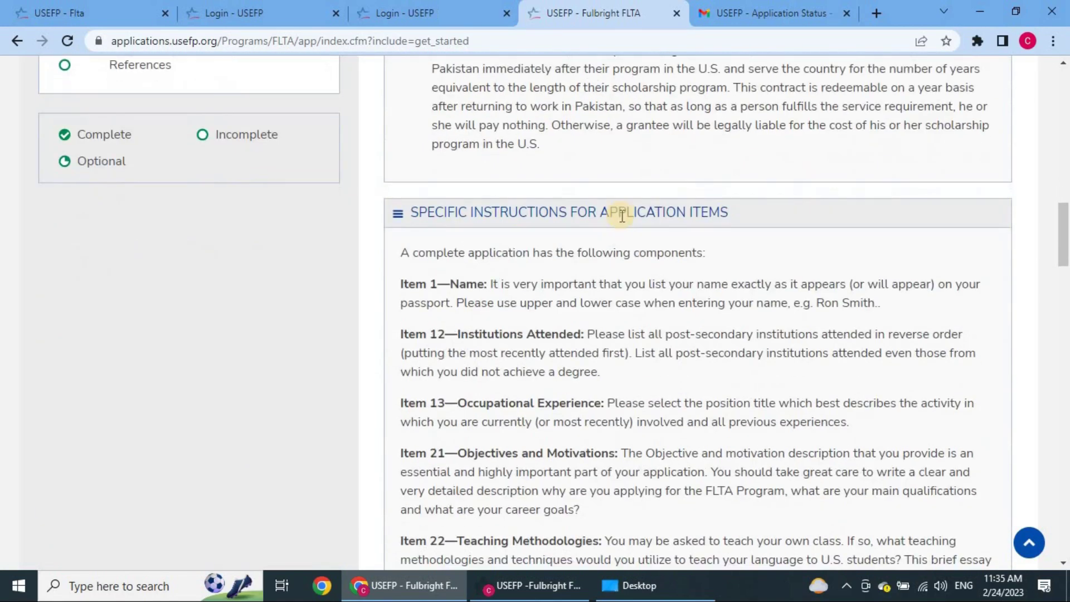
scroll(612, 195, down, 3)
scroll(486, 143, up, 3)
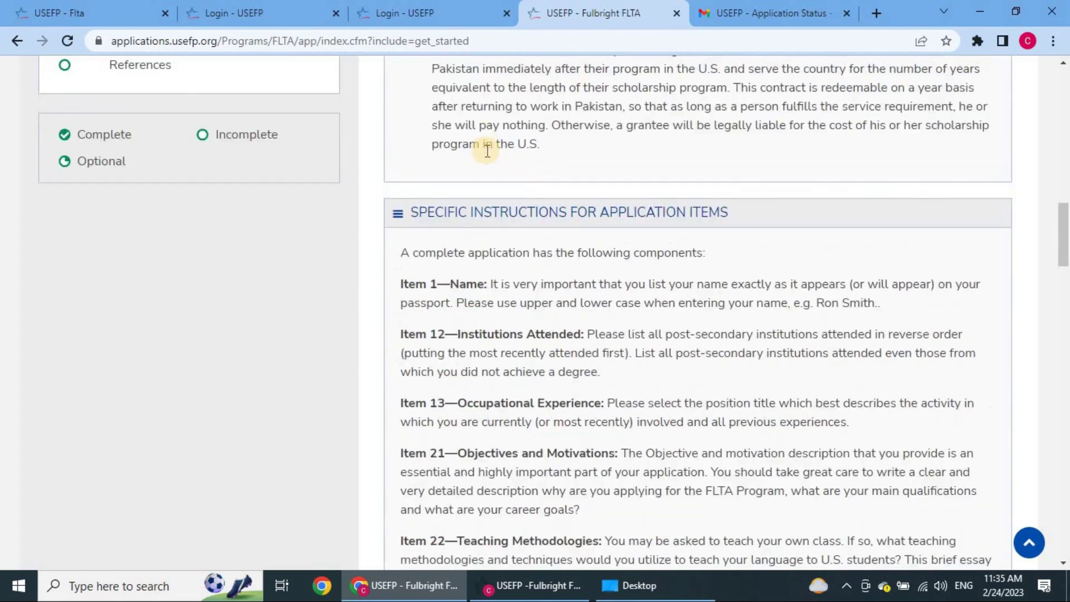
scroll(477, 291, down, 3)
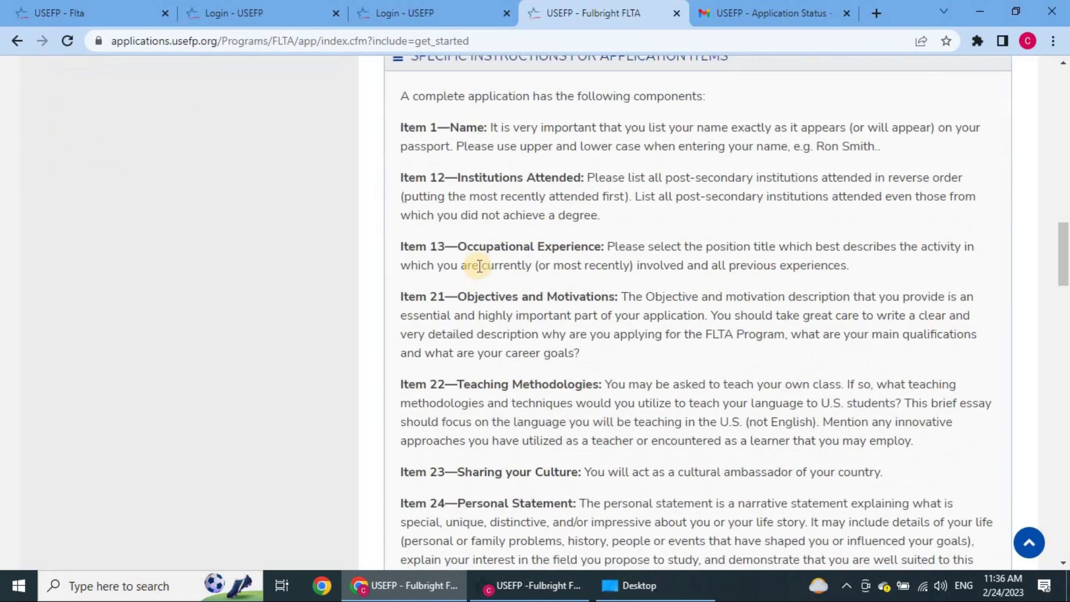
scroll(478, 265, down, 5)
scroll(613, 293, down, 3)
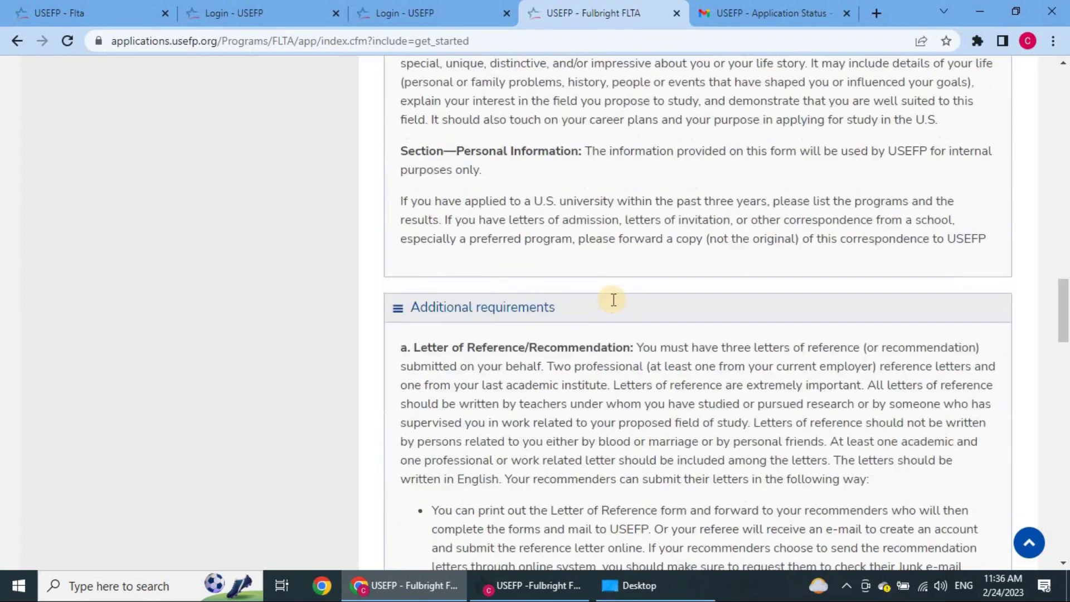
scroll(612, 300, down, 10)
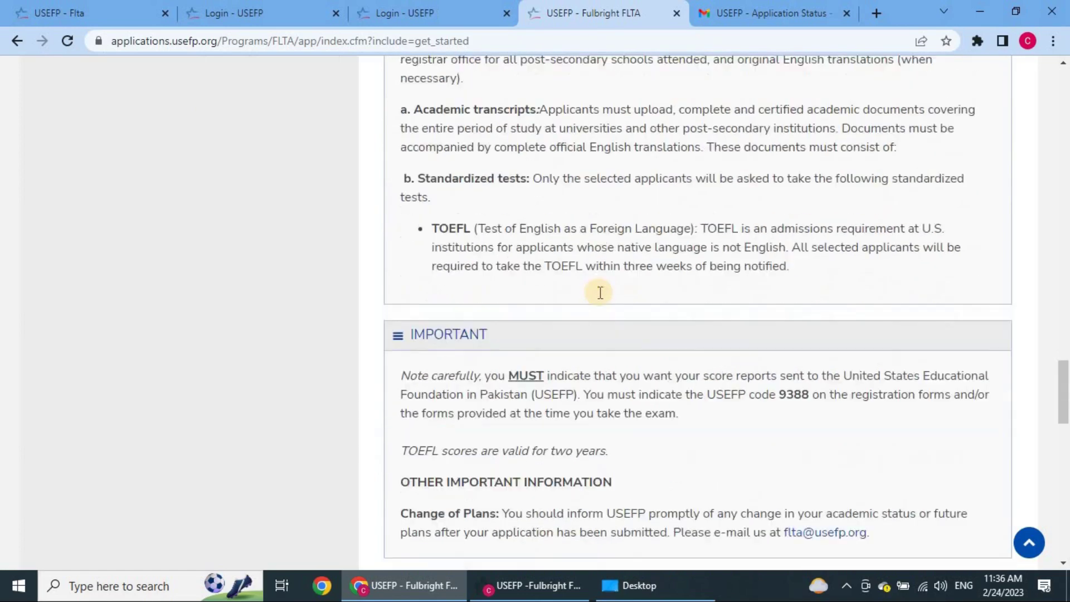
scroll(600, 293, down, 15)
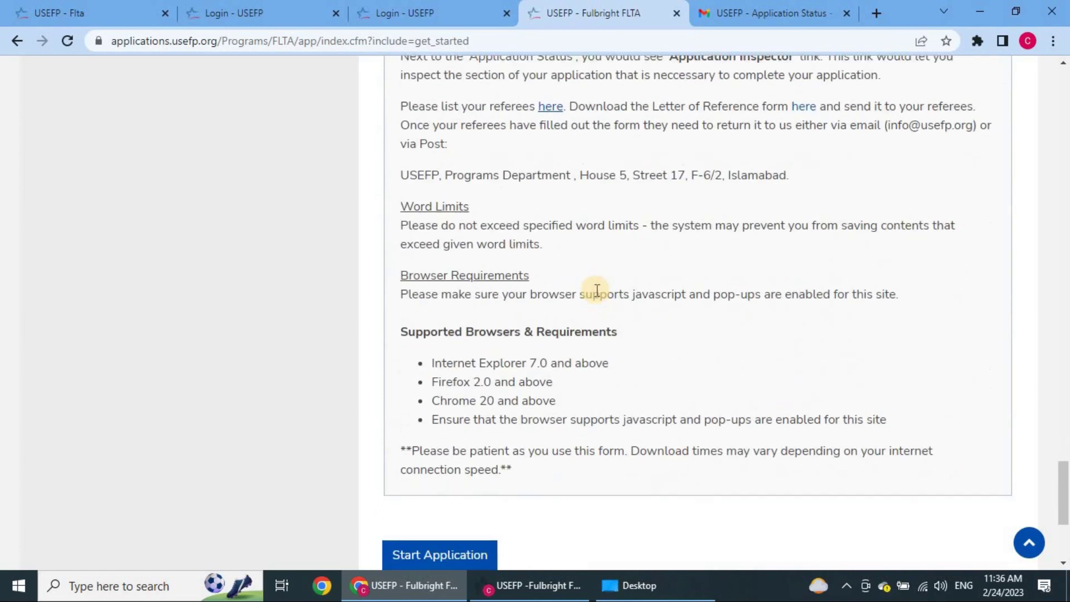
scroll(596, 289, down, 2)
scroll(594, 290, up, 2)
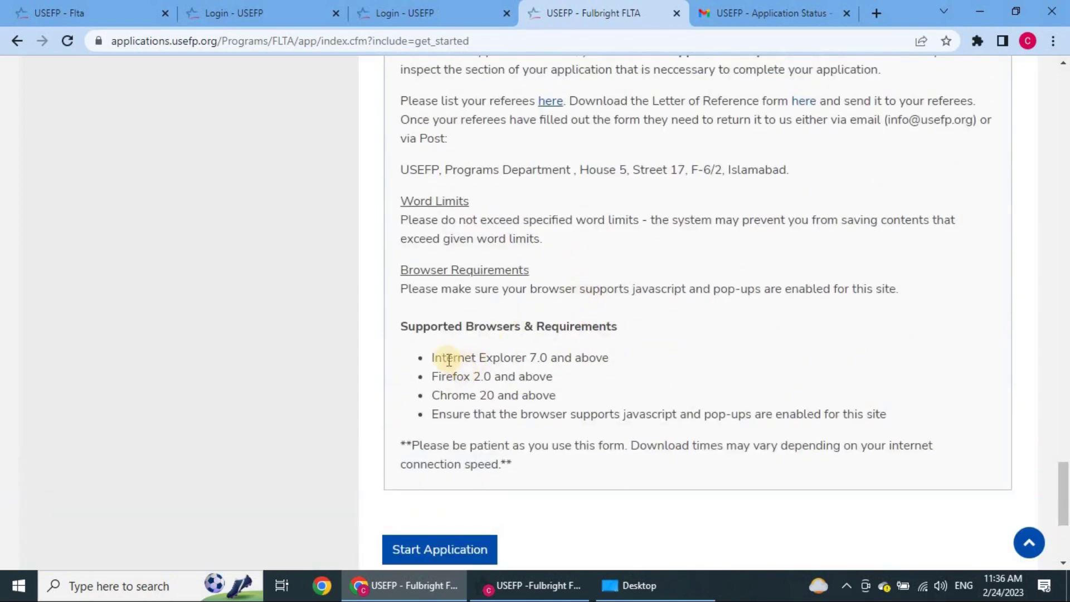
Step: Recheck the Get Started page's reference letter requirements, general instructions and eligibility criteria
scroll(563, 335, up, 20)
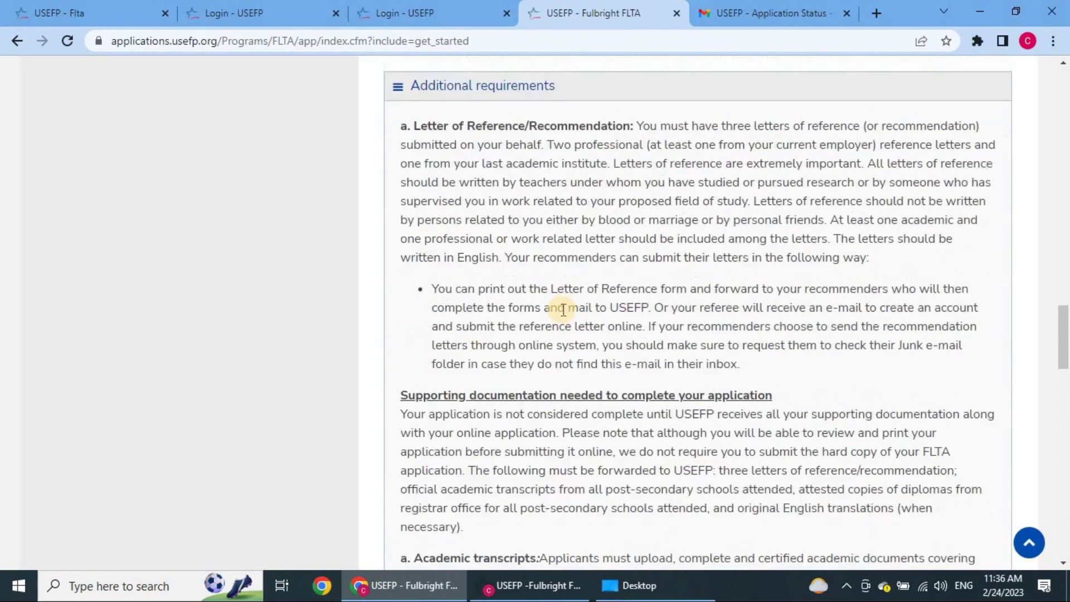
scroll(563, 309, up, 16)
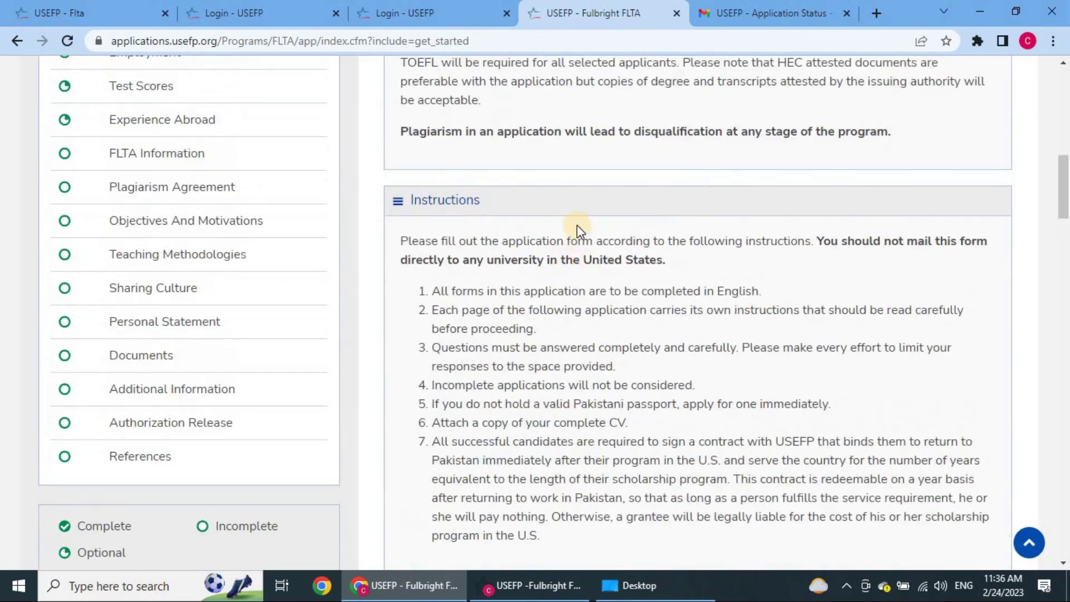
scroll(577, 225, up, 10)
scroll(604, 249, down, 3)
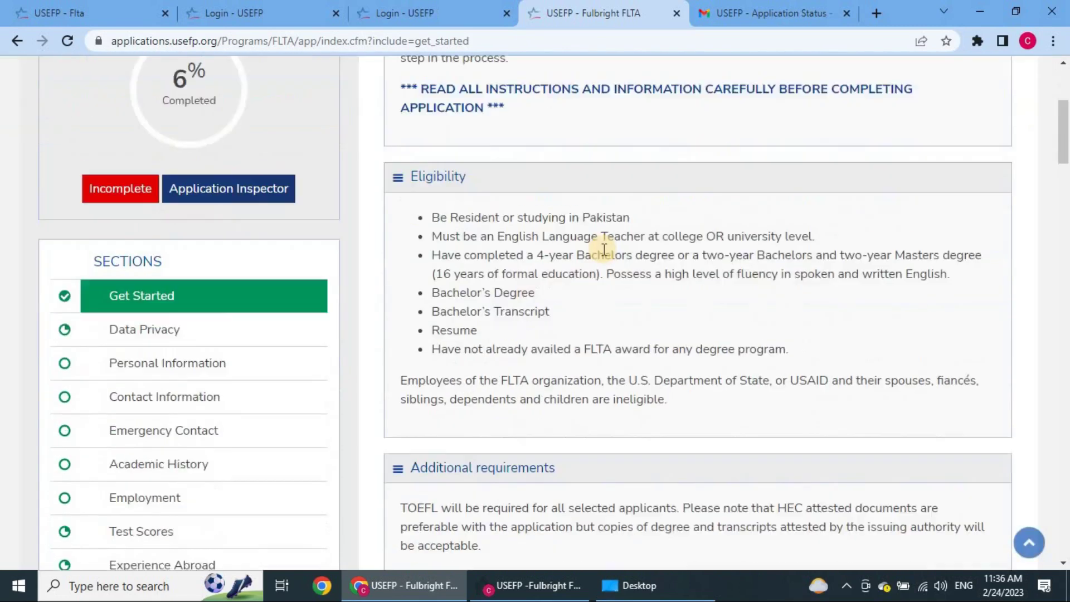
scroll(604, 250, down, 1)
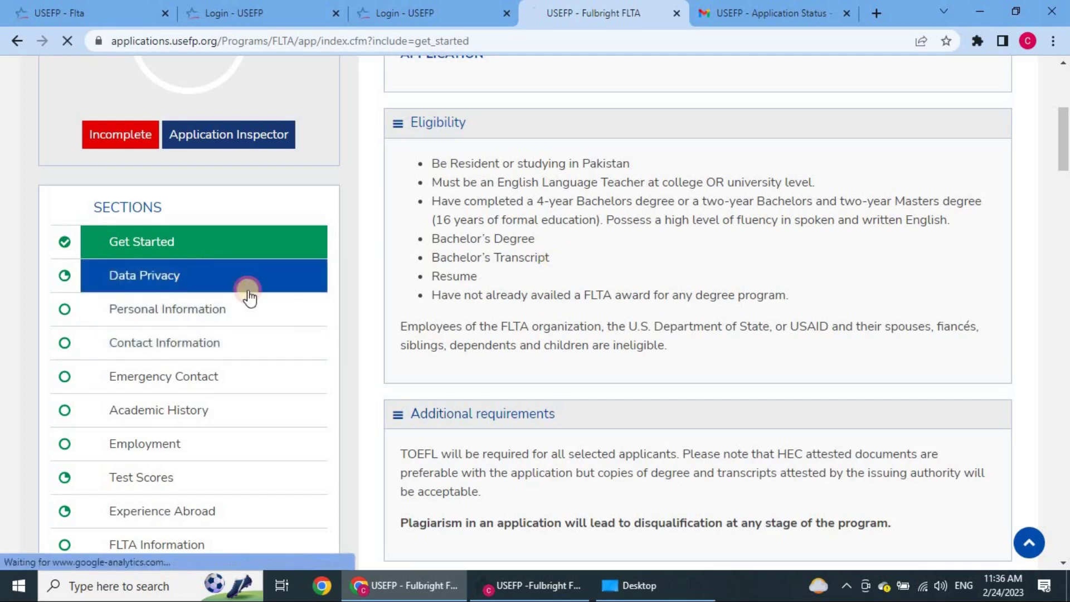
Step: Open the Data Privacy section and read how applicants' personal data will and will not be handled
click(179, 282)
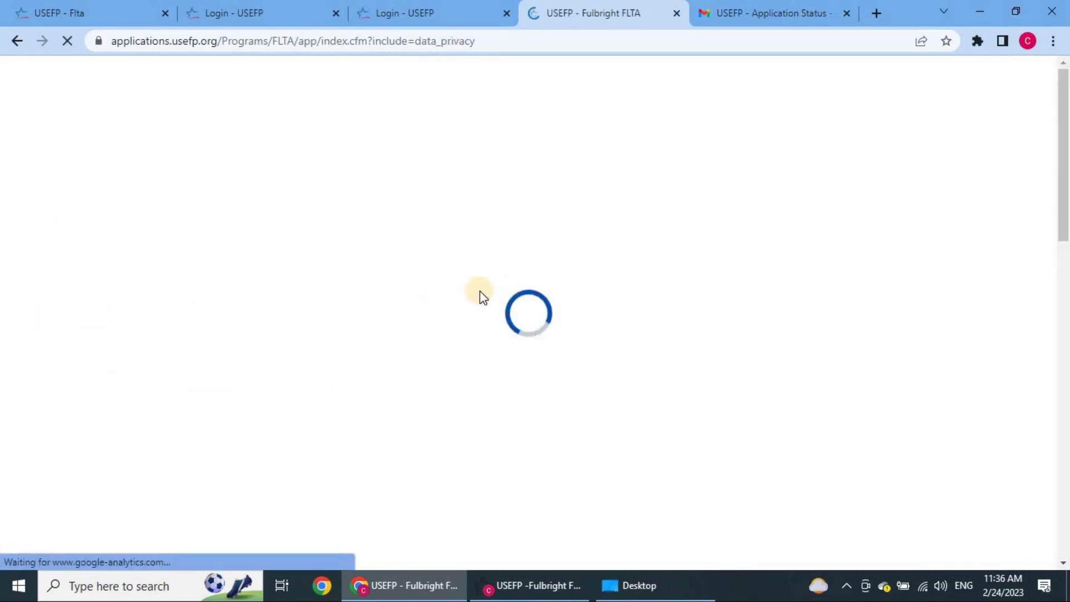
scroll(586, 344, down, 4)
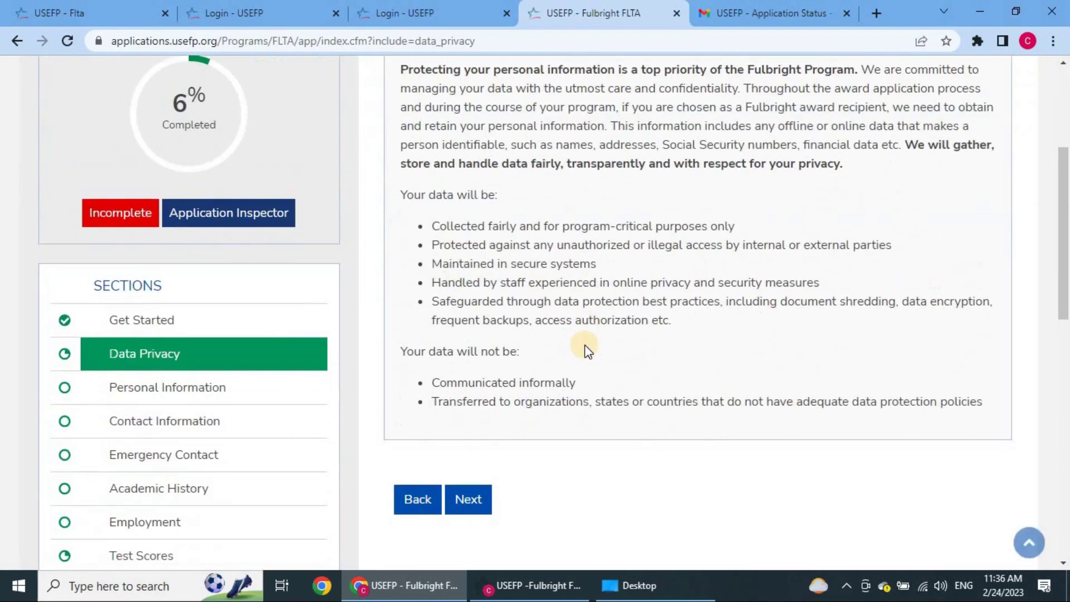
scroll(584, 343, up, 3)
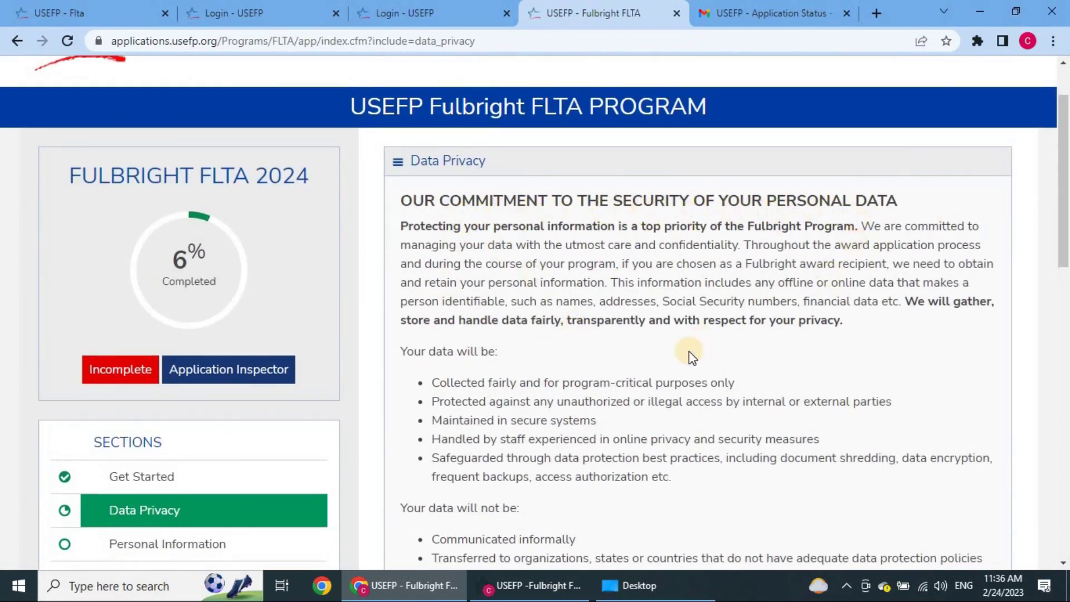
scroll(688, 351, down, 1)
scroll(689, 351, down, 2)
scroll(513, 256, up, 3)
scroll(591, 355, down, 3)
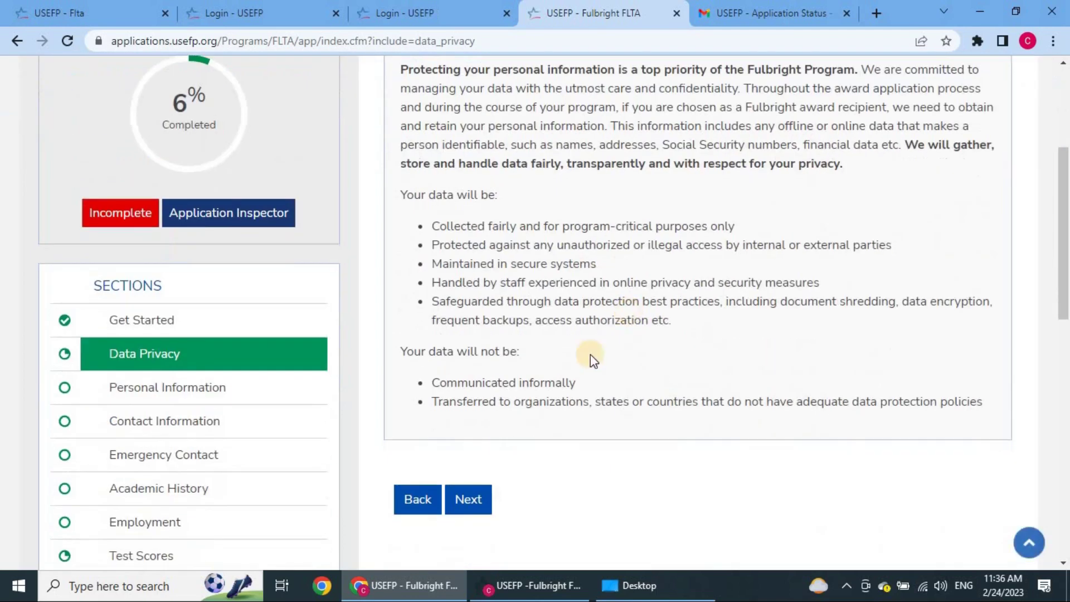
scroll(590, 354, down, 1)
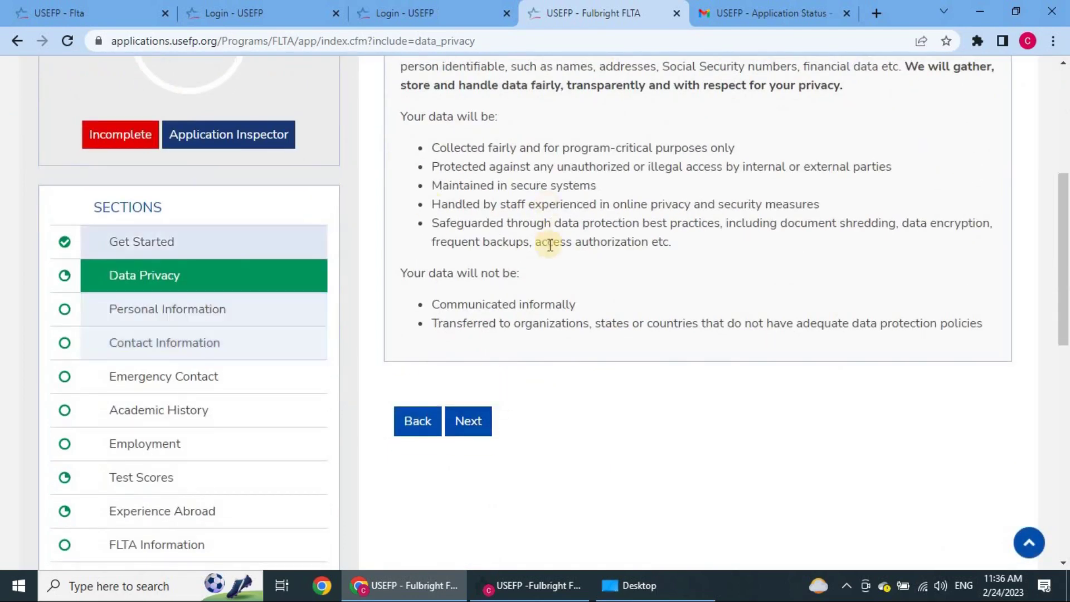
scroll(556, 243, up, 5)
scroll(606, 286, down, 2)
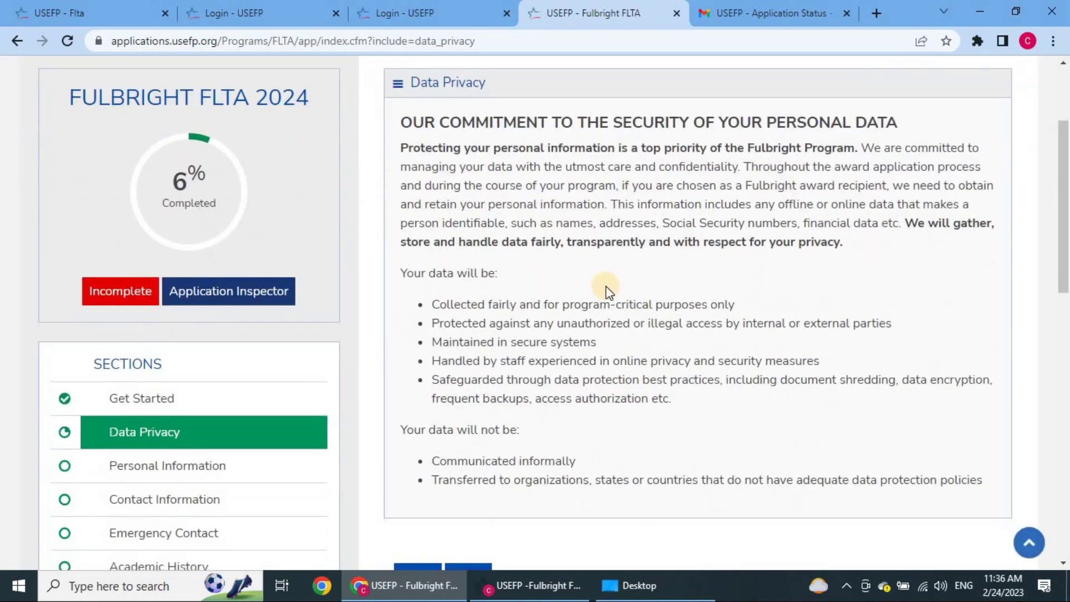
scroll(192, 435, down, 1)
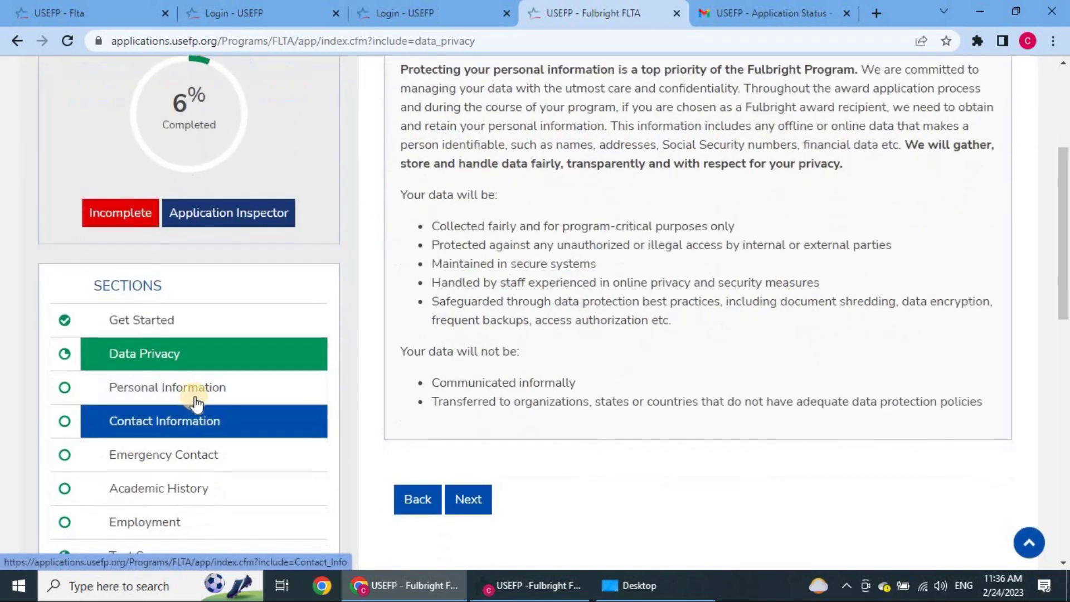
Step: Open the Personal Information section and examine the applicant's title, first, middle and last name fields and the passport note
click(195, 392)
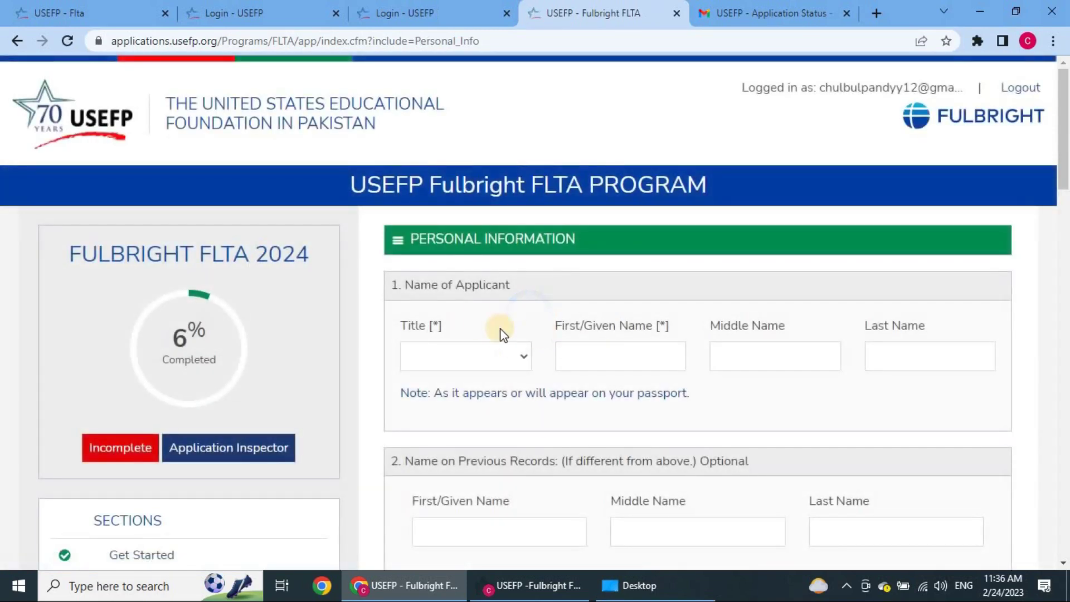
scroll(595, 342, down, 4)
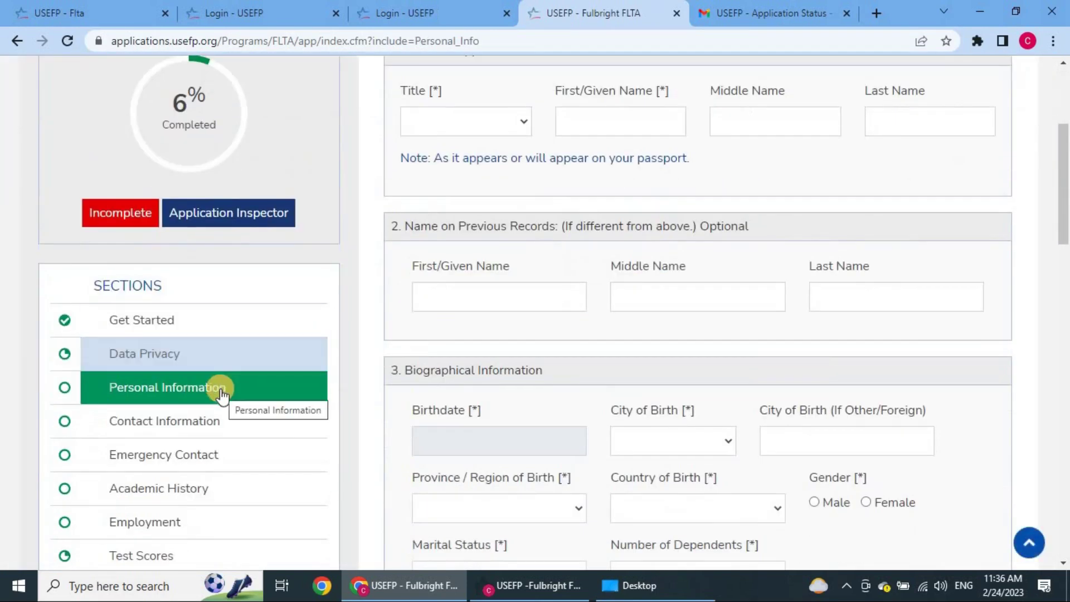
scroll(444, 327, up, 4)
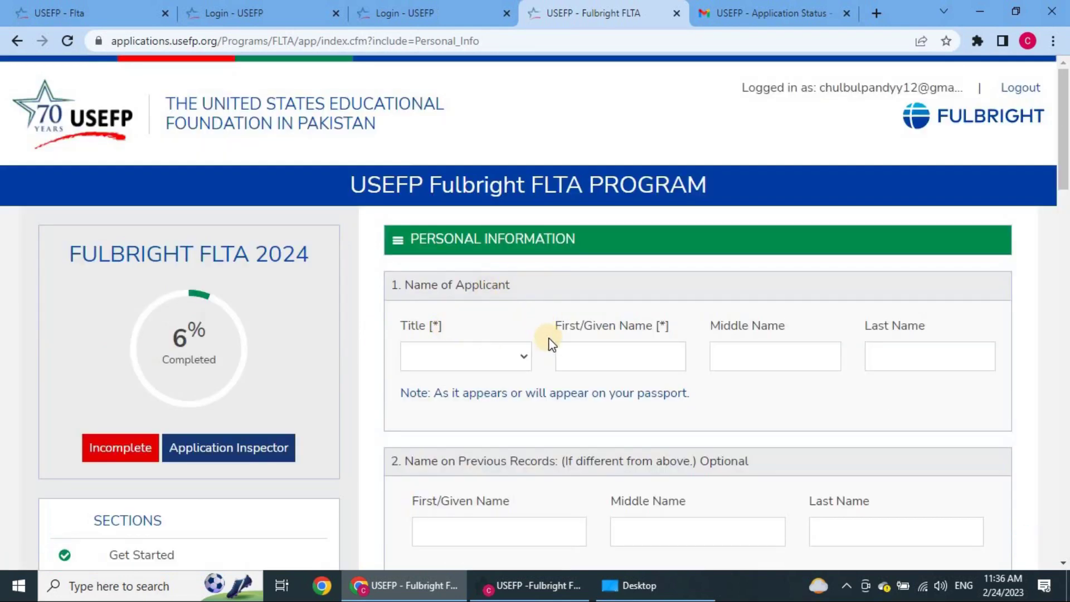
scroll(485, 307, down, 1)
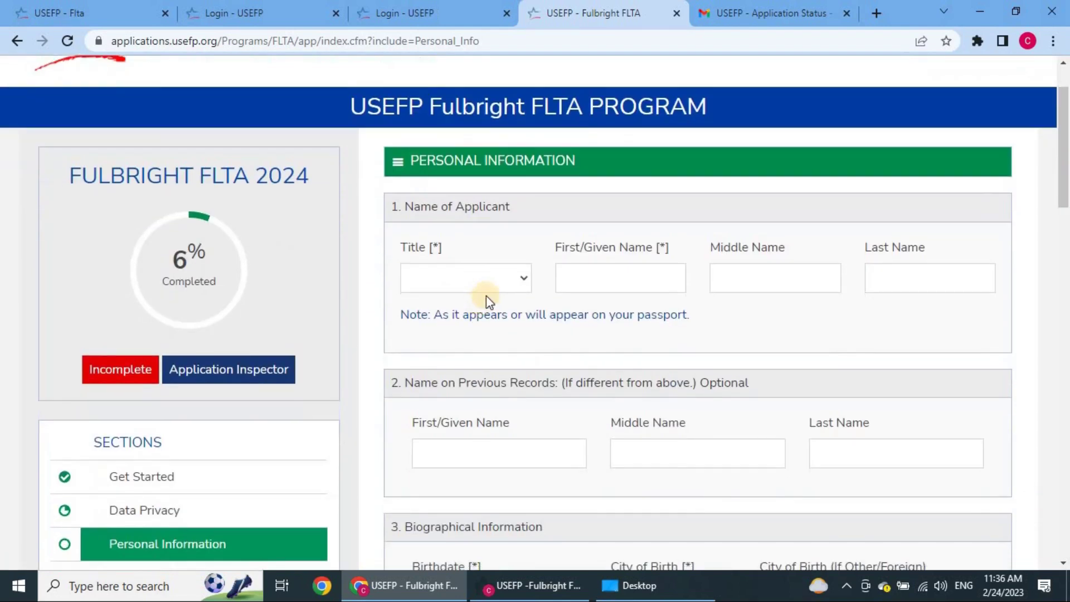
click(507, 277)
click(599, 274)
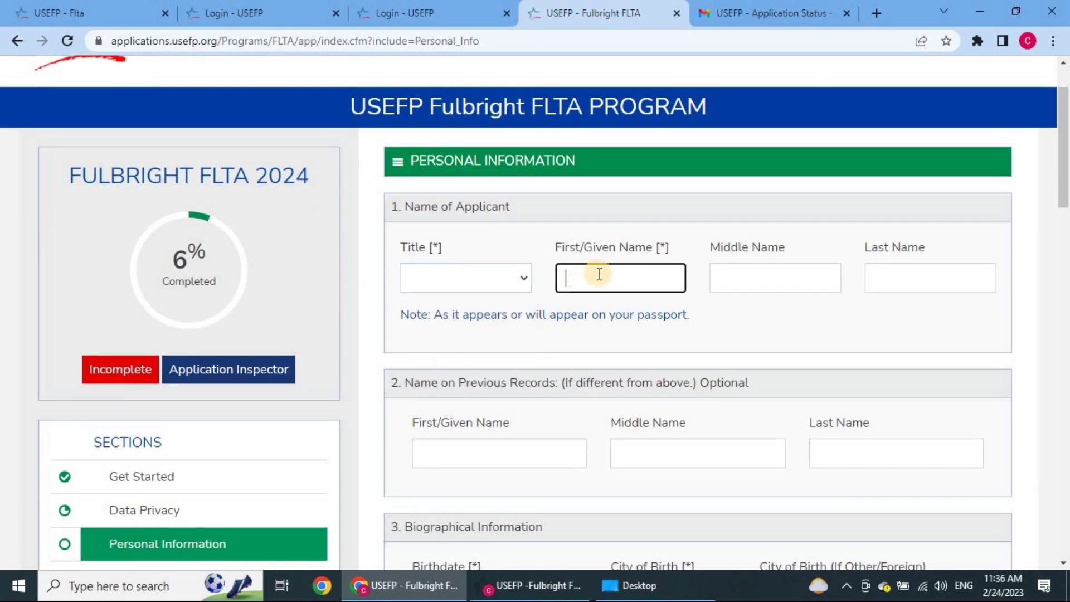
click(735, 271)
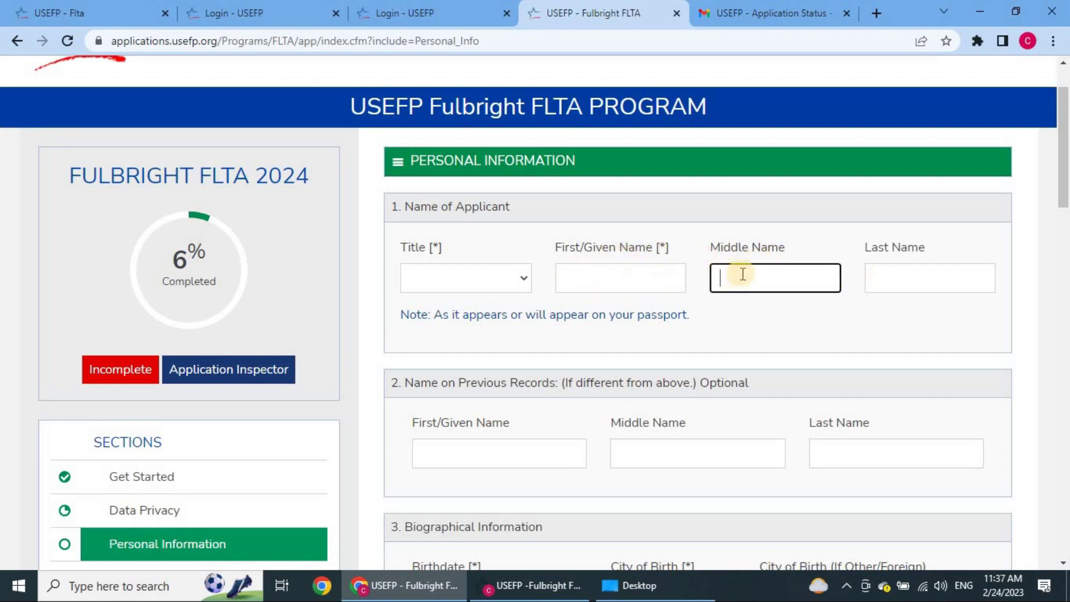
click(635, 279)
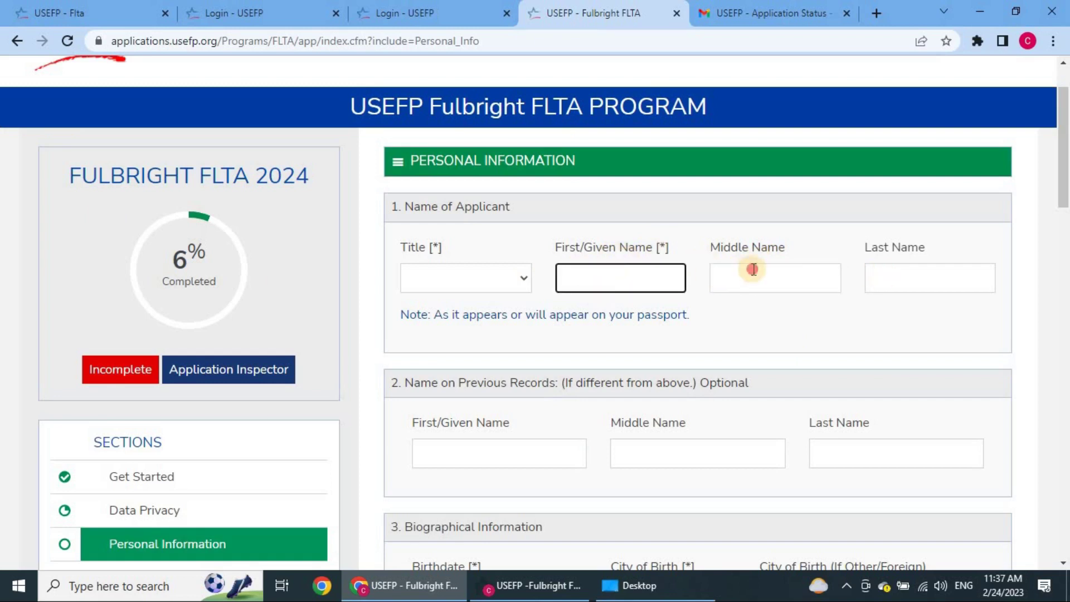
click(753, 271)
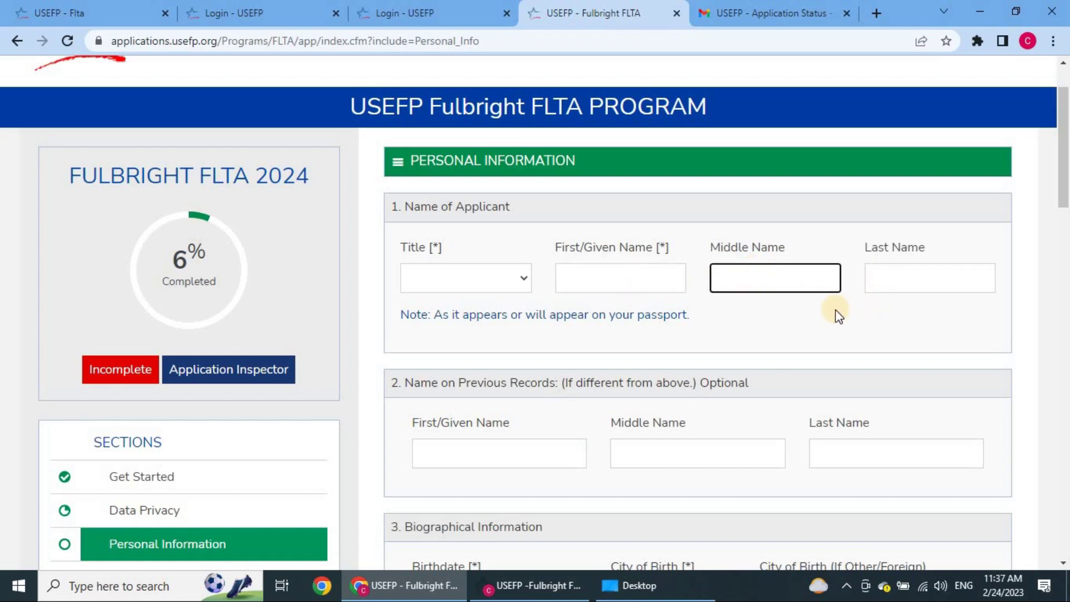
scroll(836, 310, down, 3)
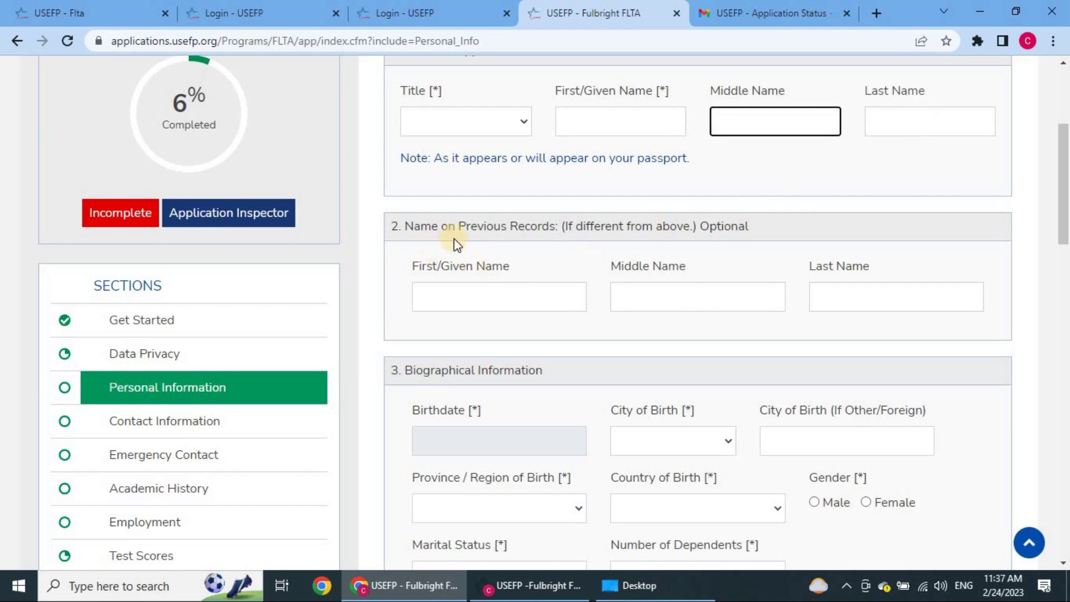
scroll(609, 227, up, 3)
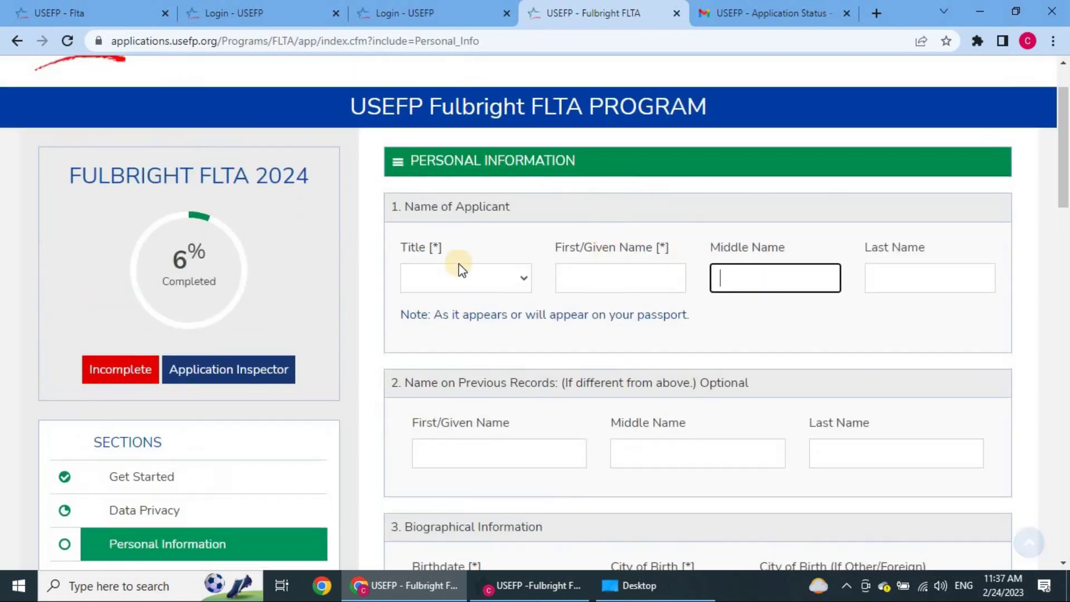
Step: Examine the optional previous-records name fields and the Biographical Information birthdate picker and city of birth fields
scroll(641, 288, down, 5)
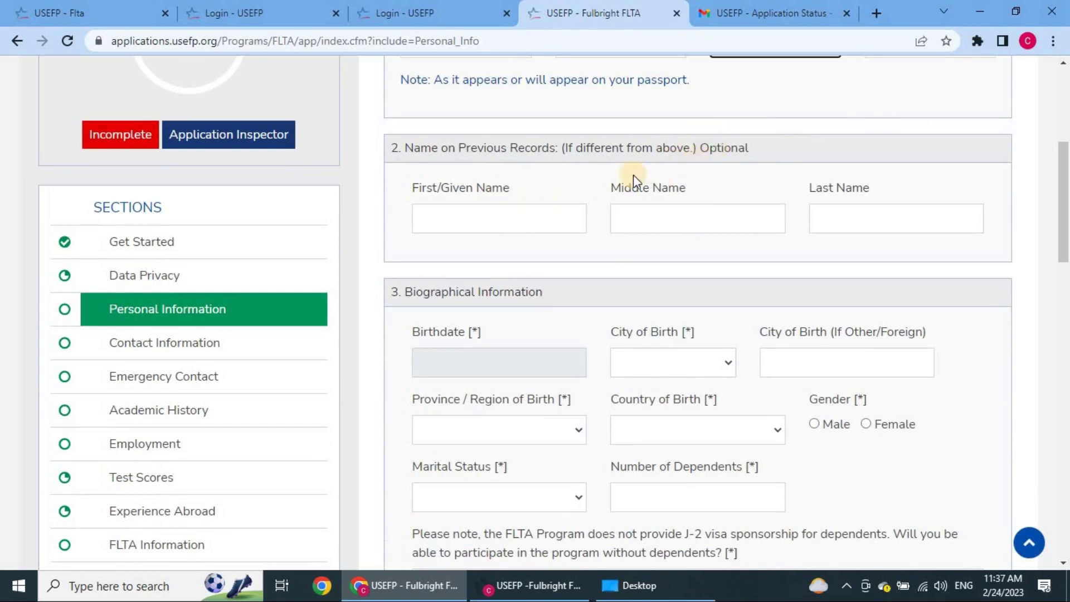
scroll(674, 220, down, 2)
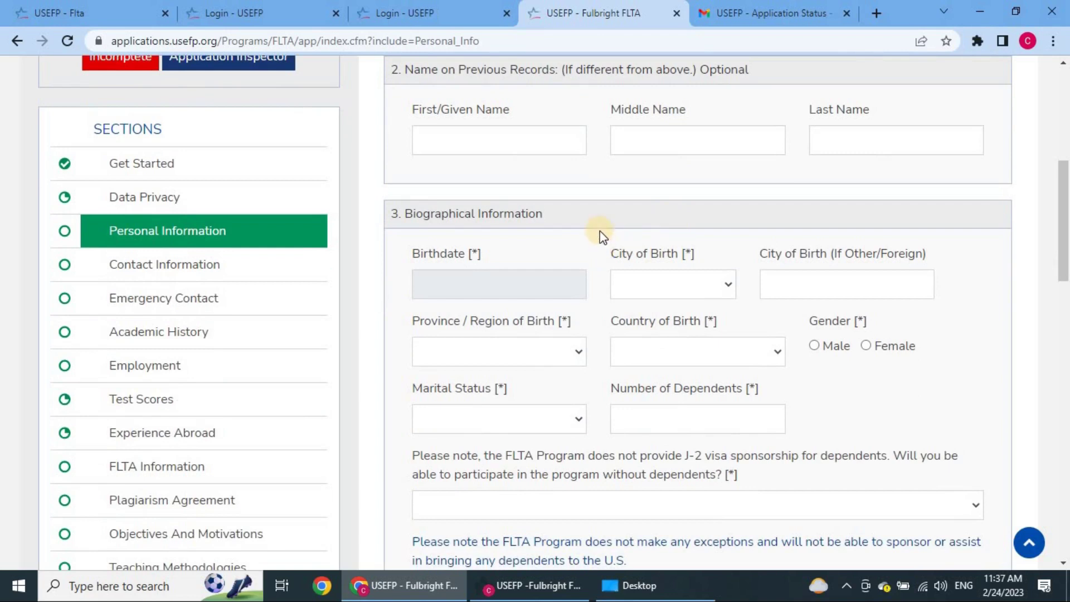
click(502, 289)
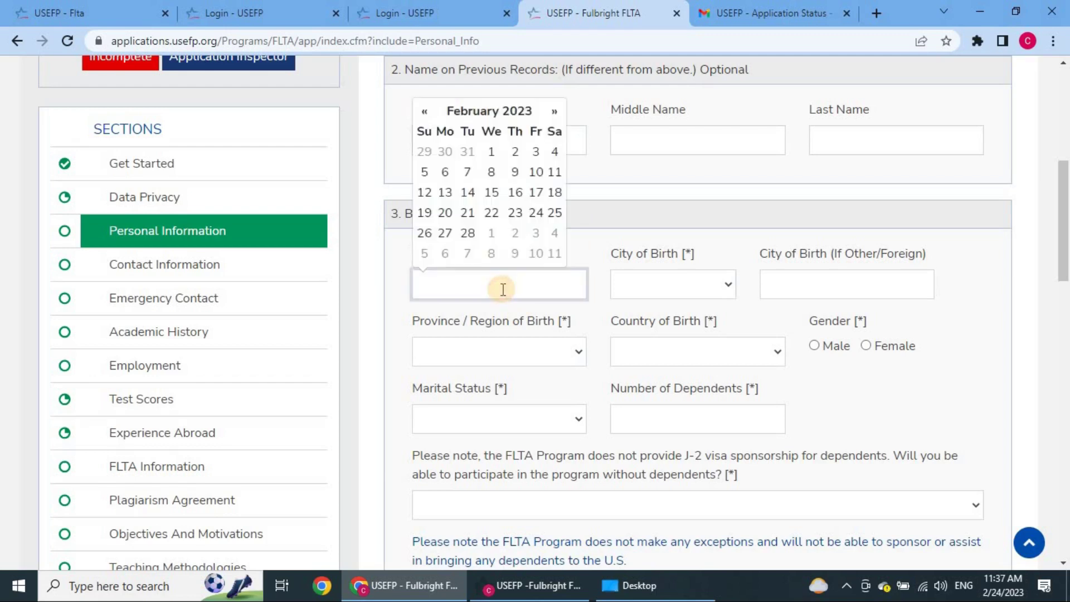
click(607, 242)
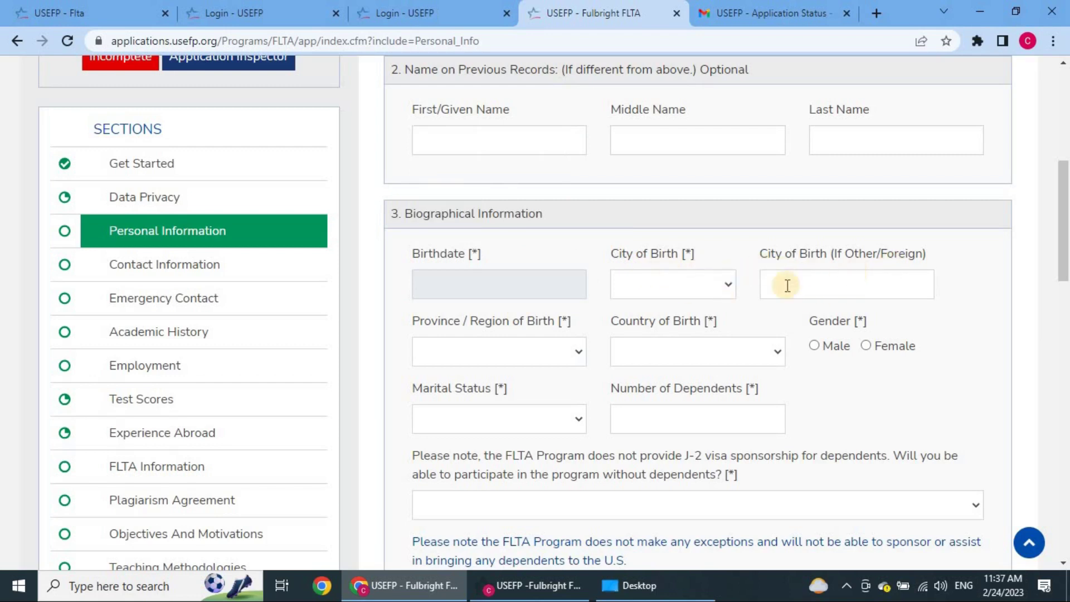
click(884, 284)
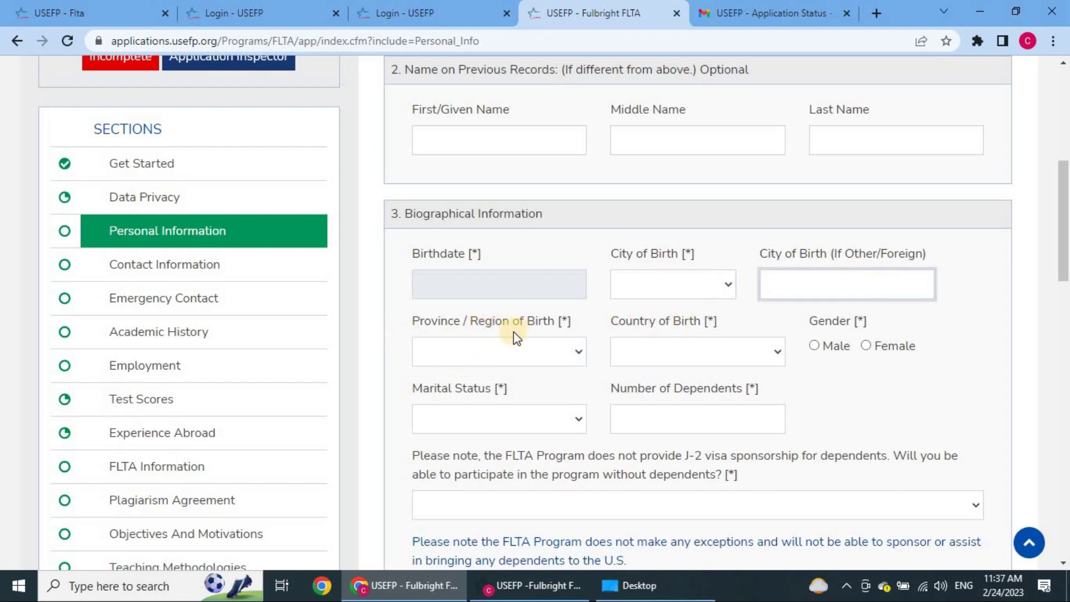
Step: Review the Province / Region of Birth choices and set the Country of Birth to Pacific Islands Trust Territory
click(557, 351)
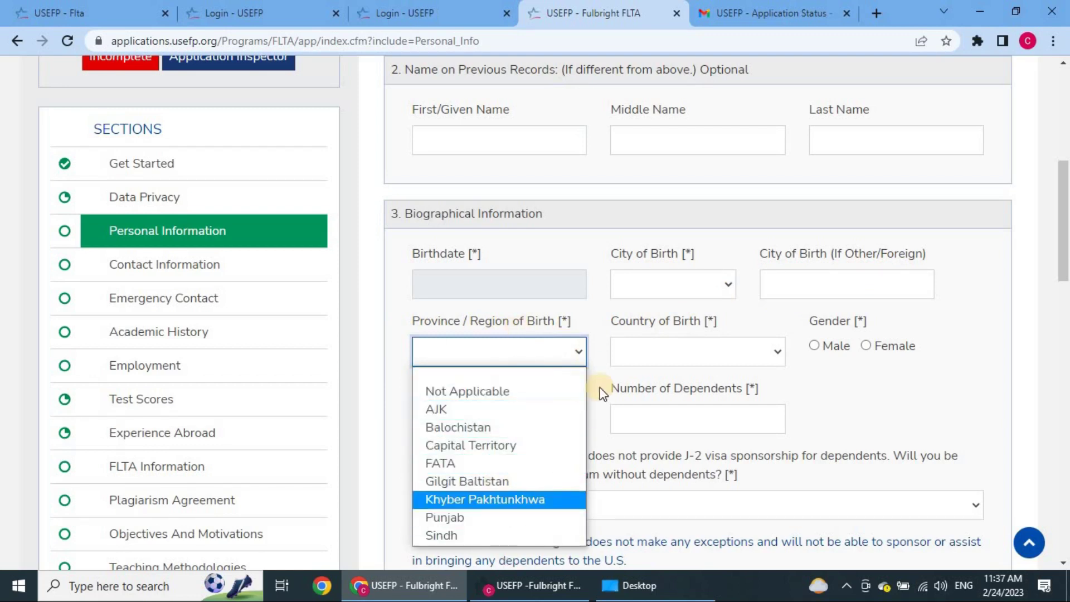
click(619, 358)
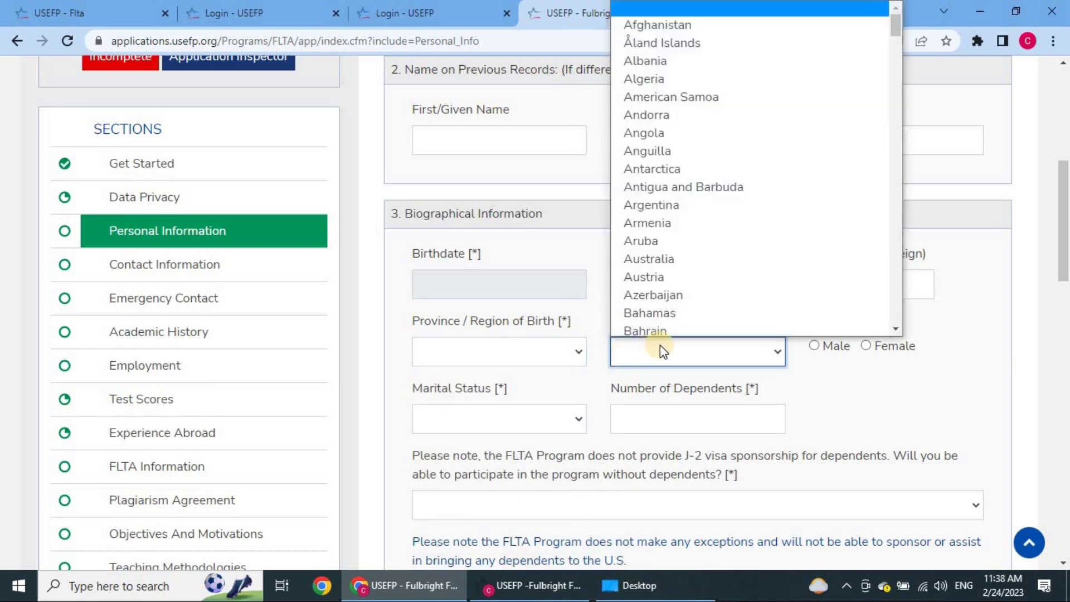
key(p)
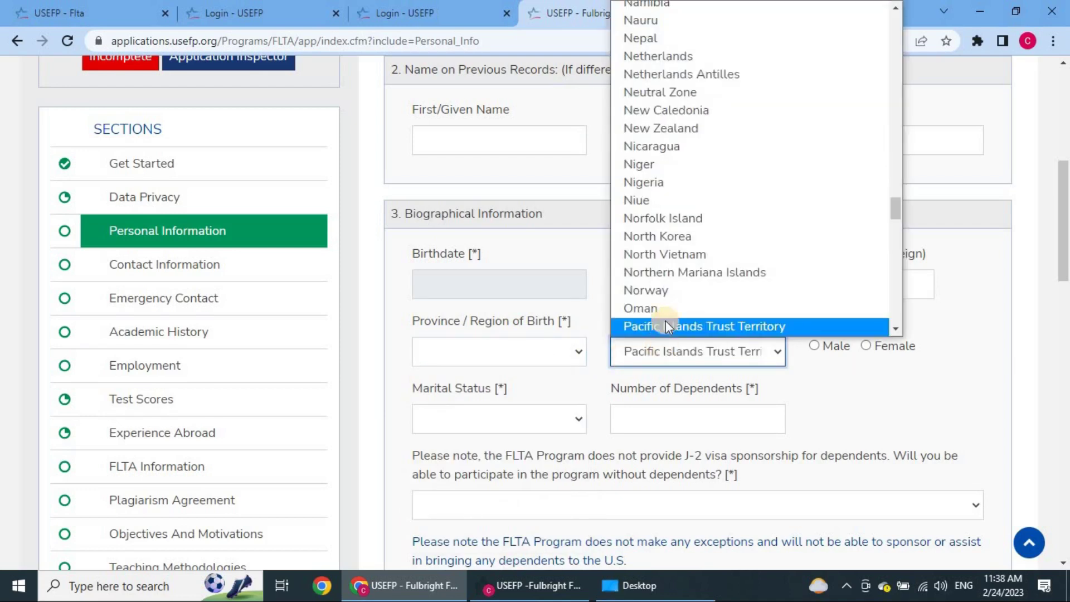
click(585, 371)
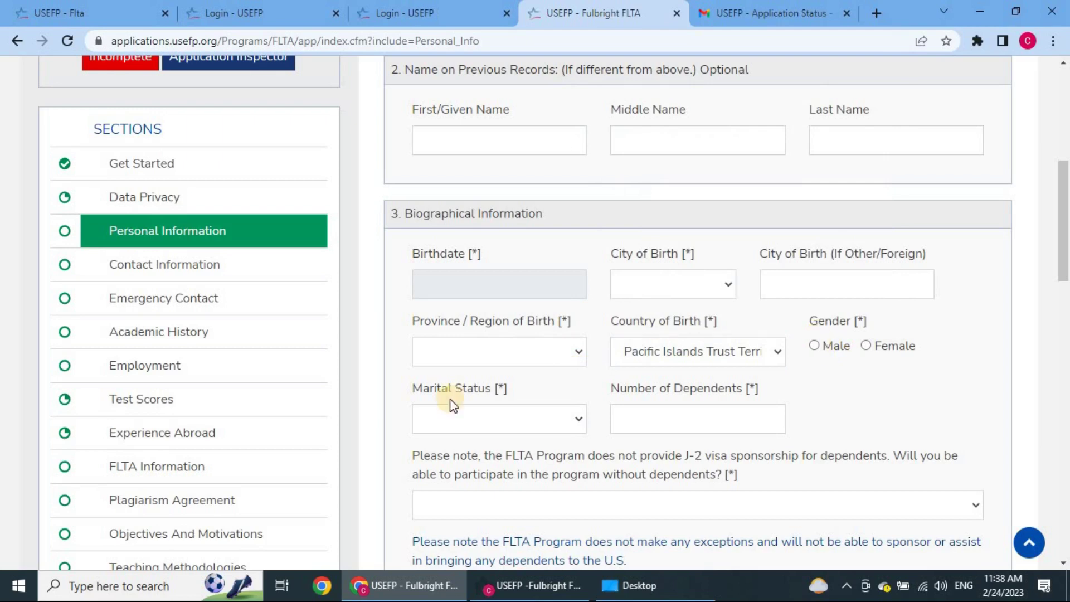
Step: Examine the marital status choices, the number of dependents field and the J-2 visa sponsorship note for dependents
click(514, 417)
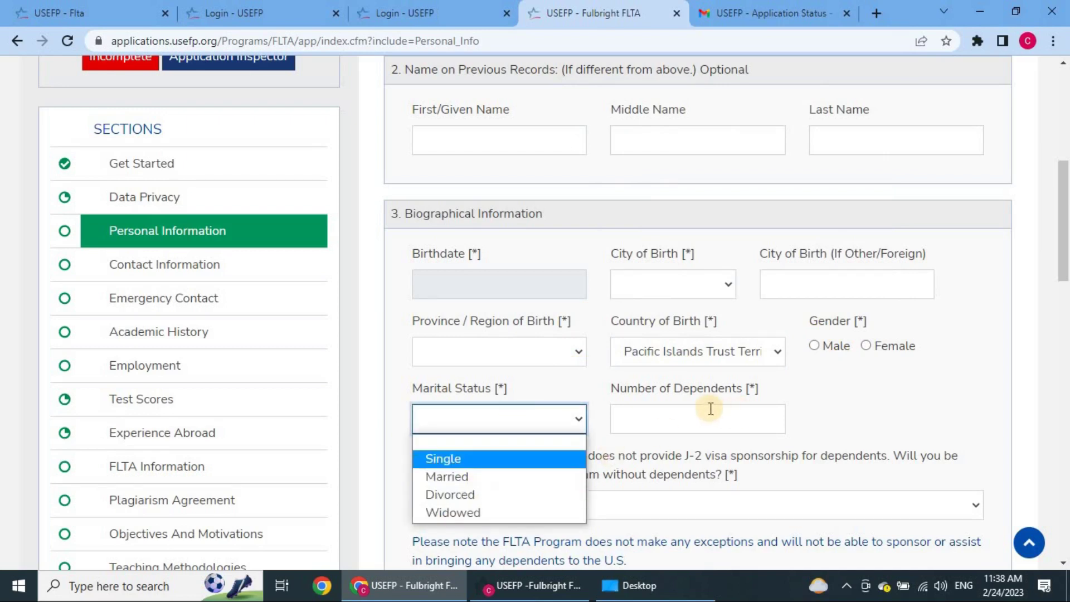
click(693, 411)
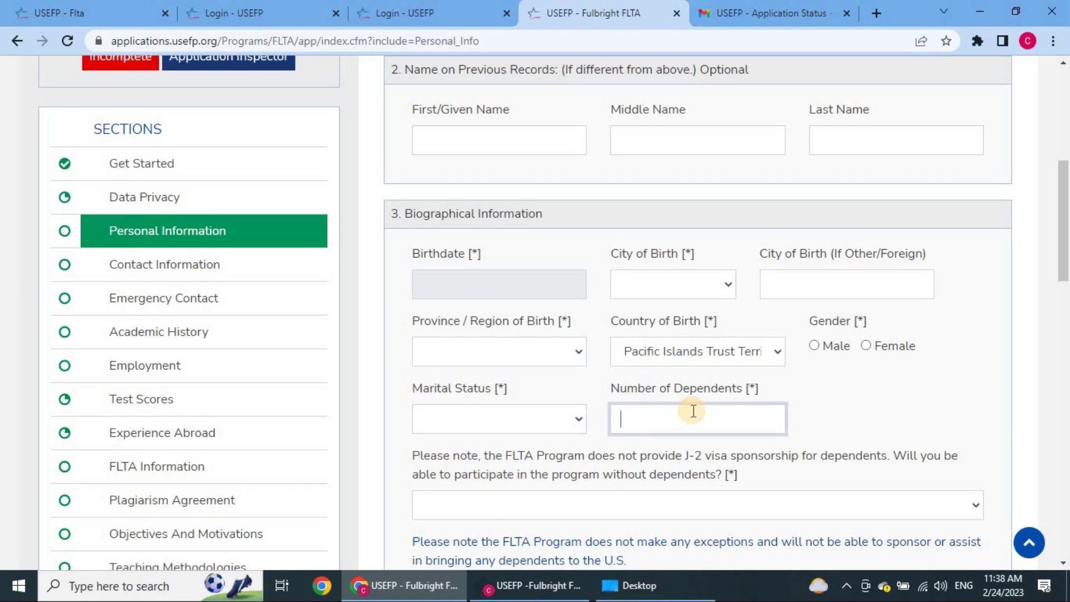
scroll(691, 411, down, 5)
scroll(686, 384, up, 4)
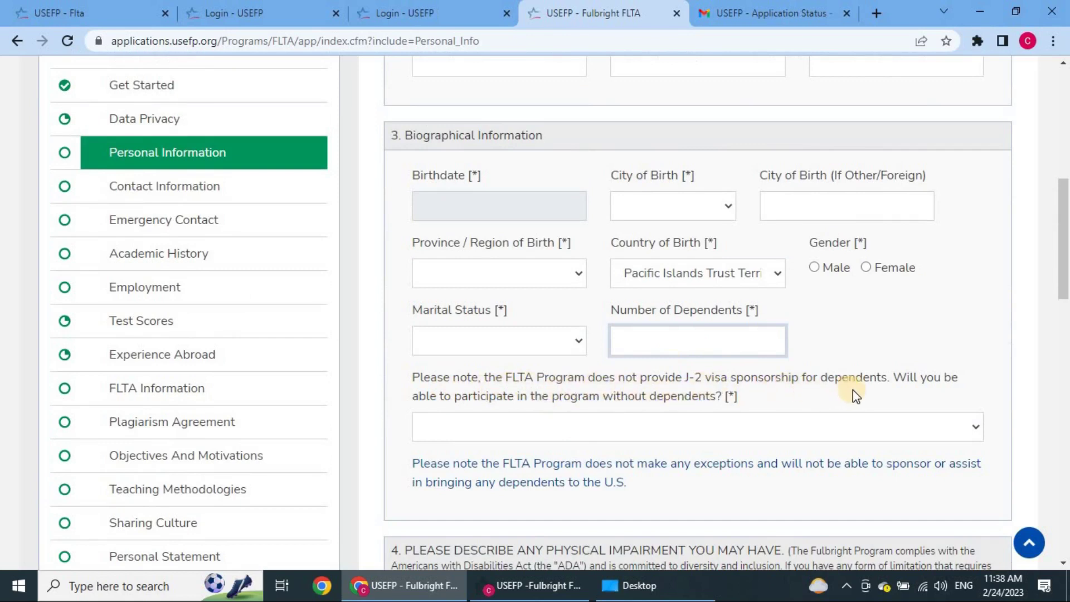
triple_click(770, 383)
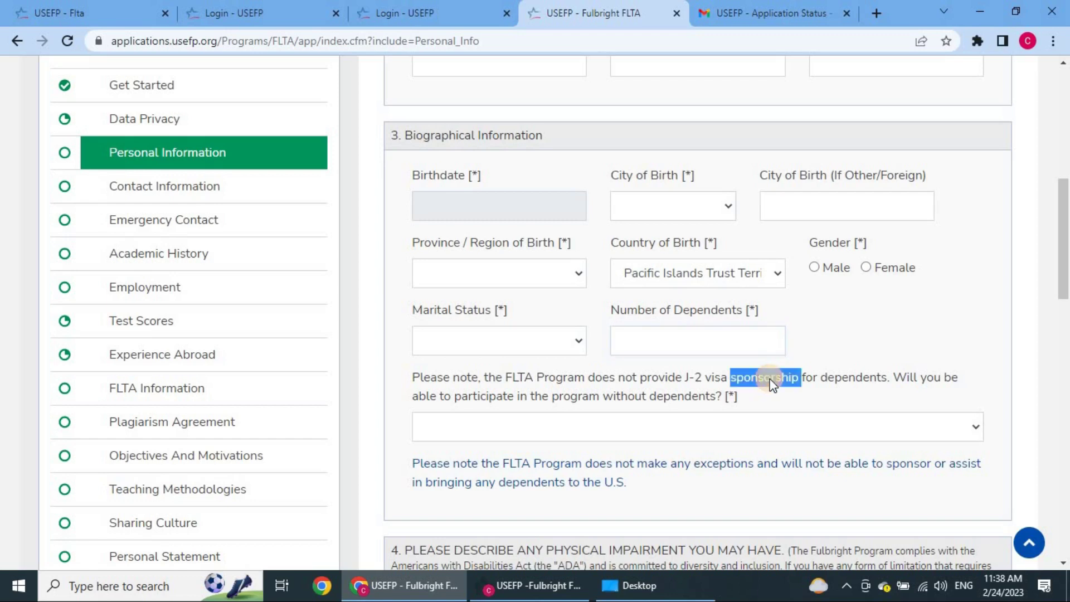
click(715, 377)
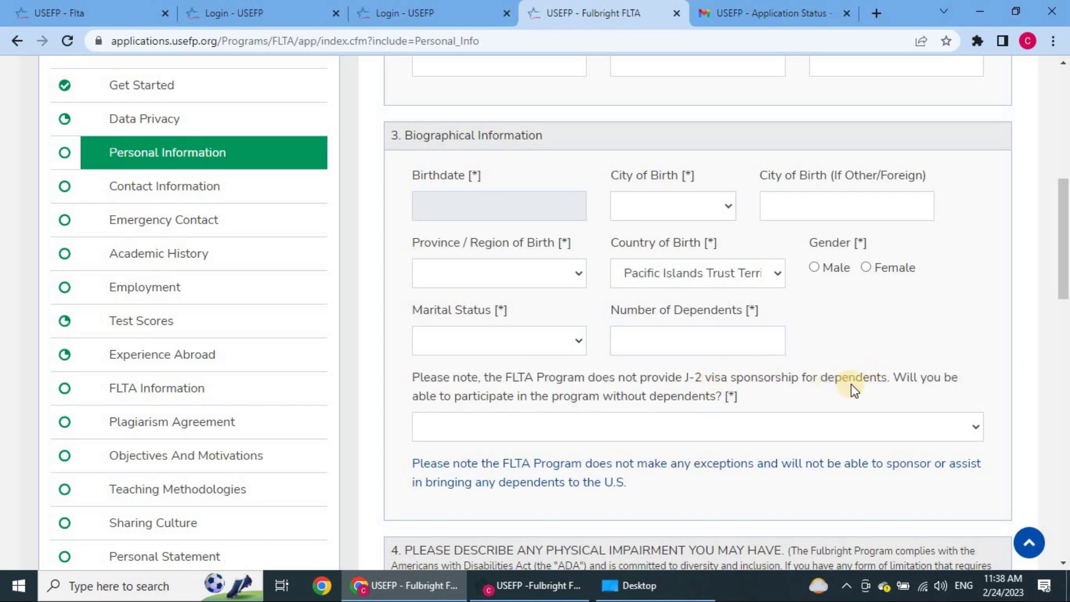
drag(886, 377, 658, 375)
click(790, 382)
scroll(691, 368, down, 1)
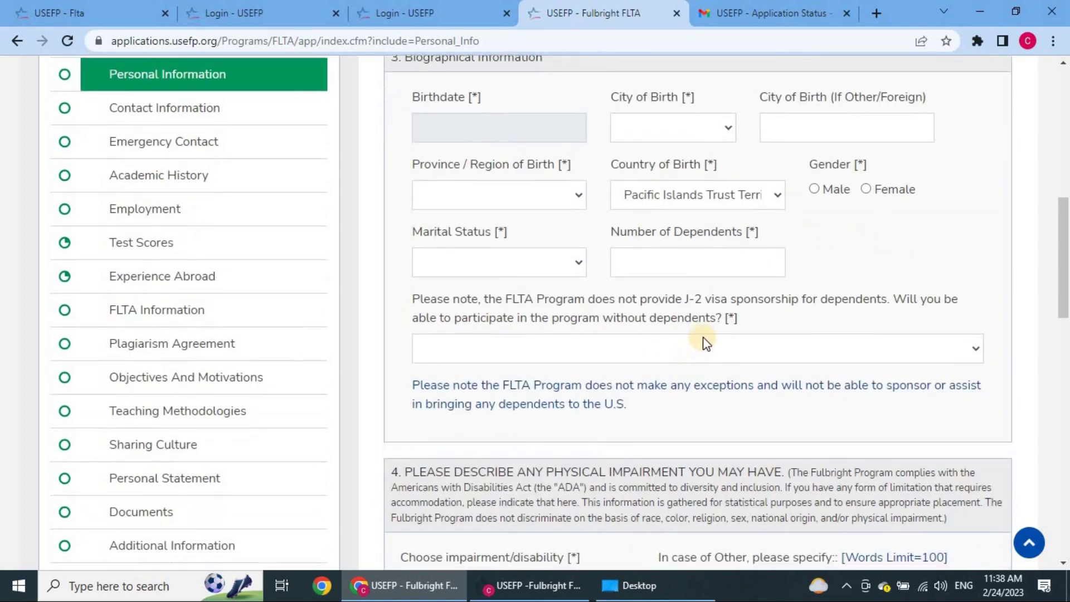
Step: Examine the answer choices for whether the applicant can participate in the program without dependents
click(660, 346)
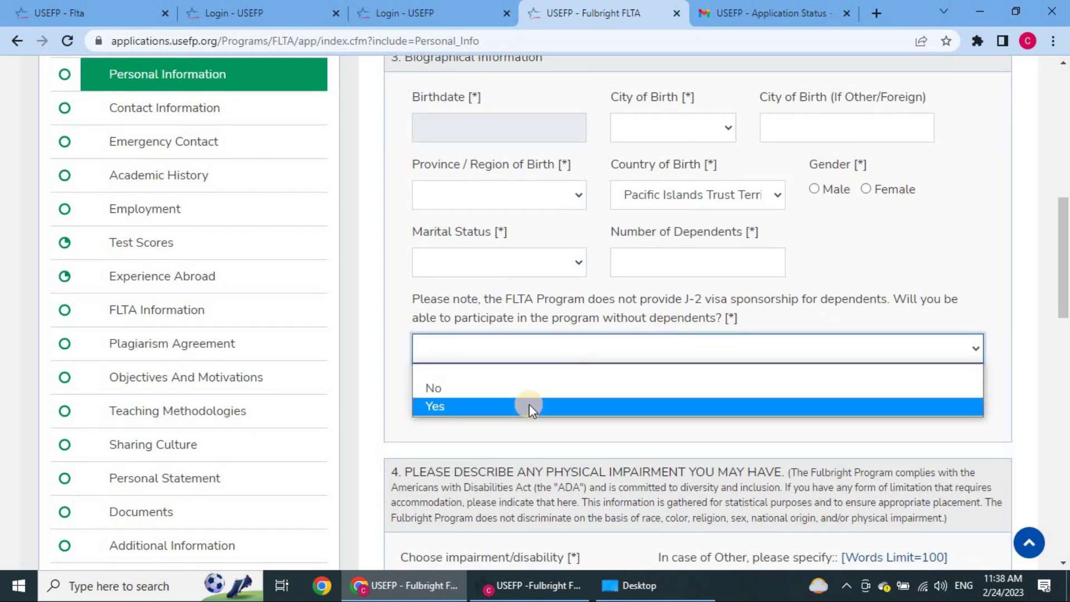
click(581, 318)
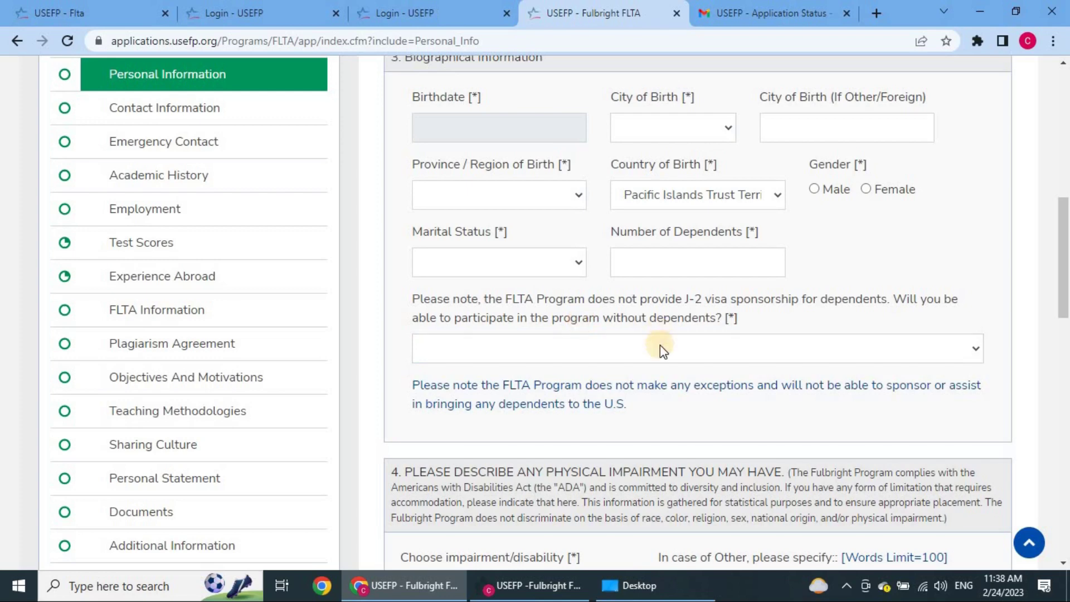
scroll(659, 345, down, 3)
click(726, 184)
click(719, 181)
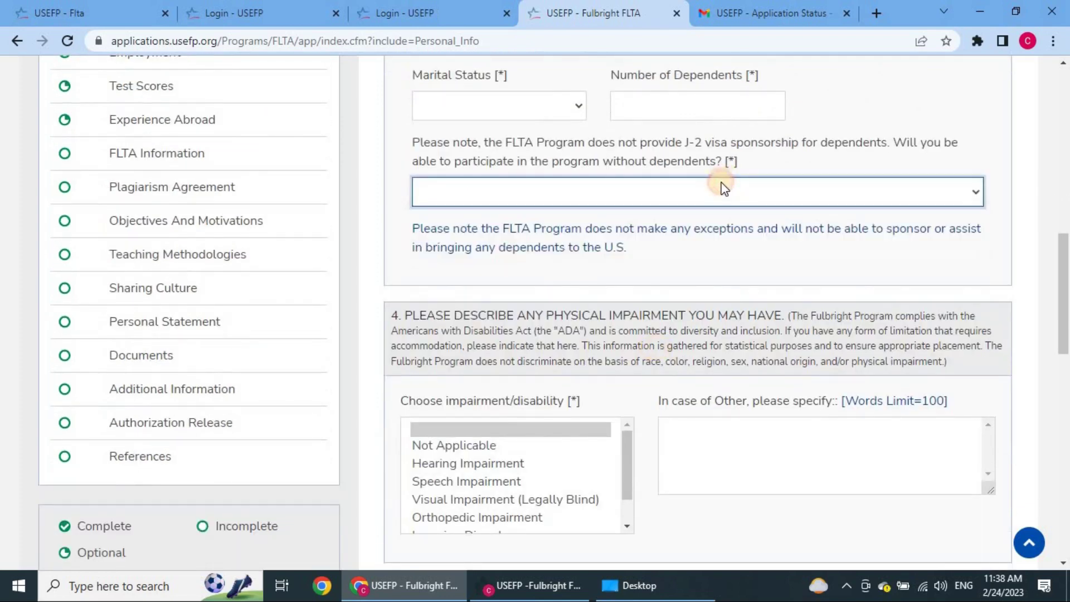
Step: Read the physical impairment section's note and look over its impairment/disability choices
scroll(476, 293, down, 5)
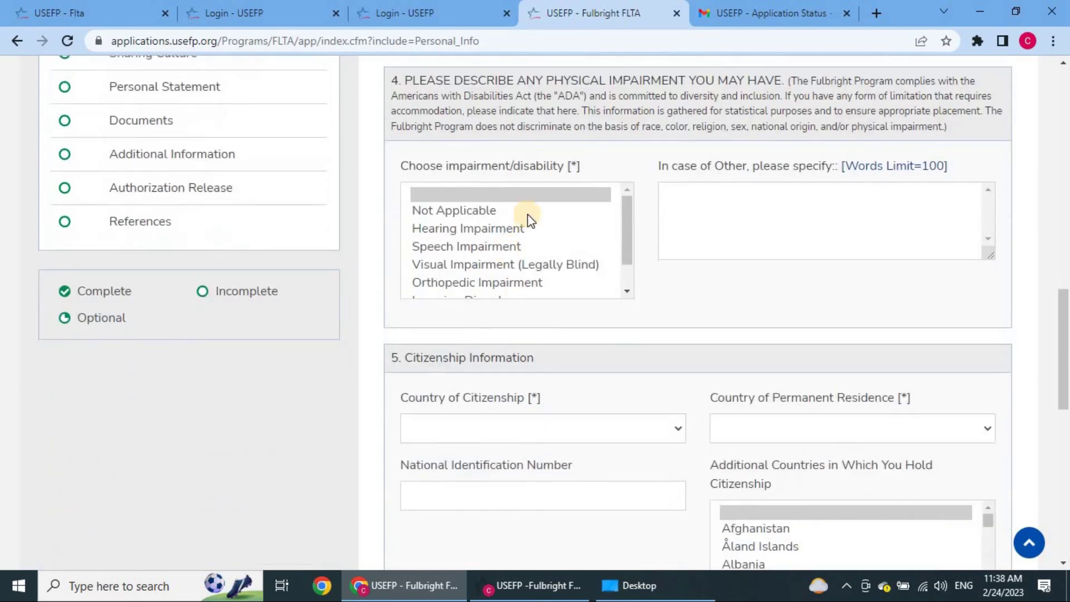
scroll(526, 215, up, 3)
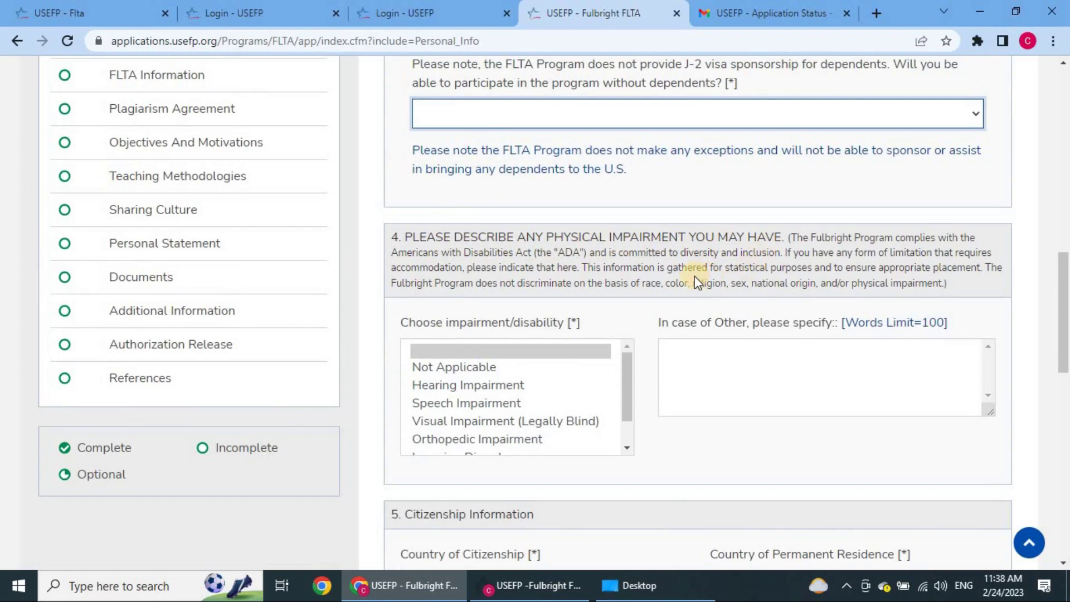
scroll(640, 302, down, 1)
drag(623, 320, 619, 338)
scroll(462, 288, up, 1)
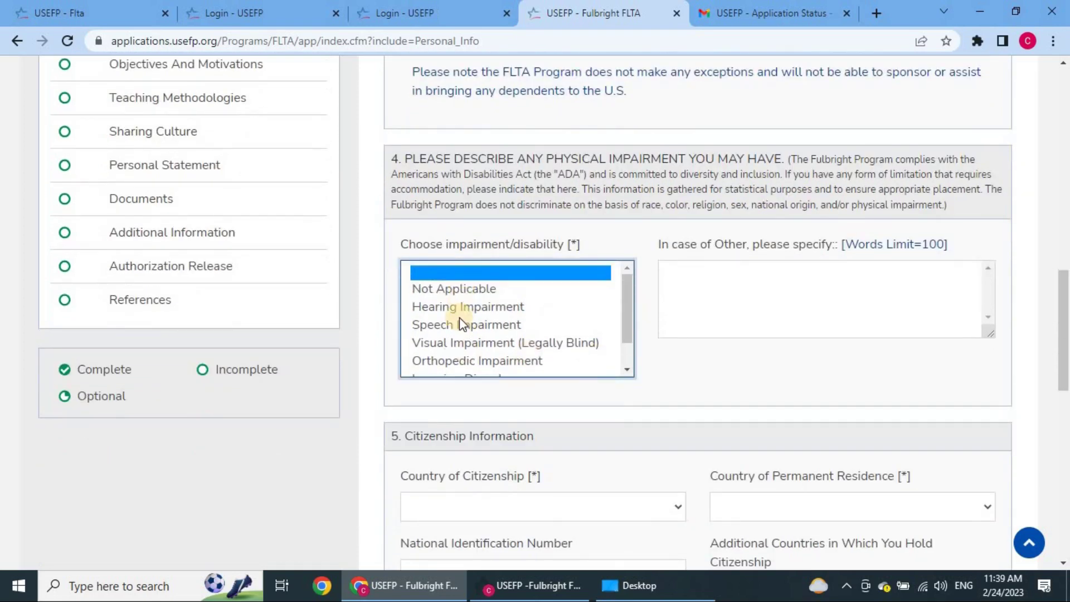
Step: Try the Hearing Impairment and Not Applicable choices, restore the blank selection, and view the box for specifying other impairments
click(457, 305)
click(463, 286)
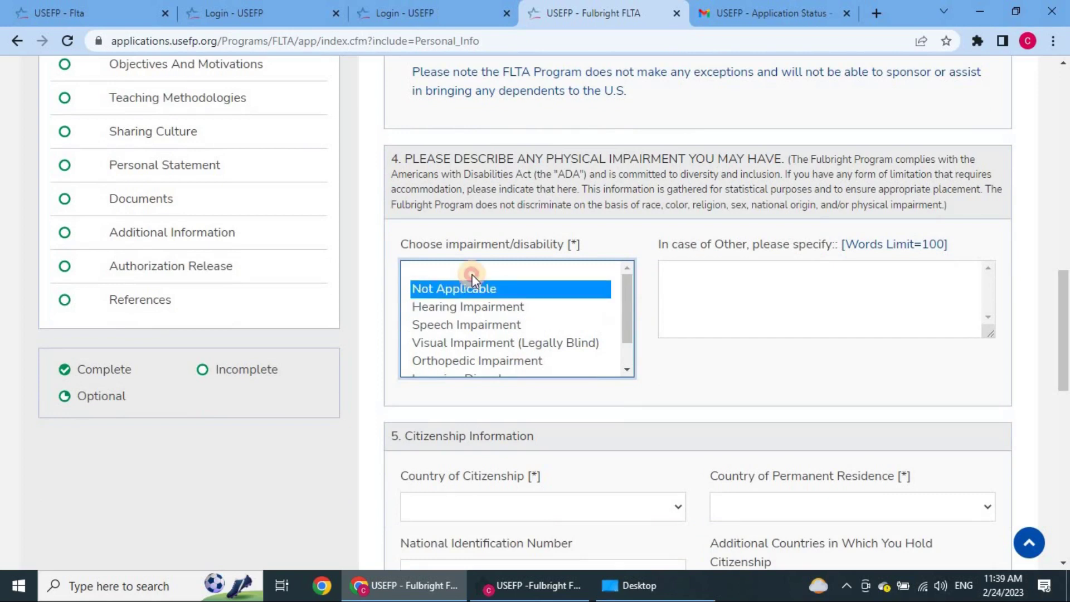
click(468, 273)
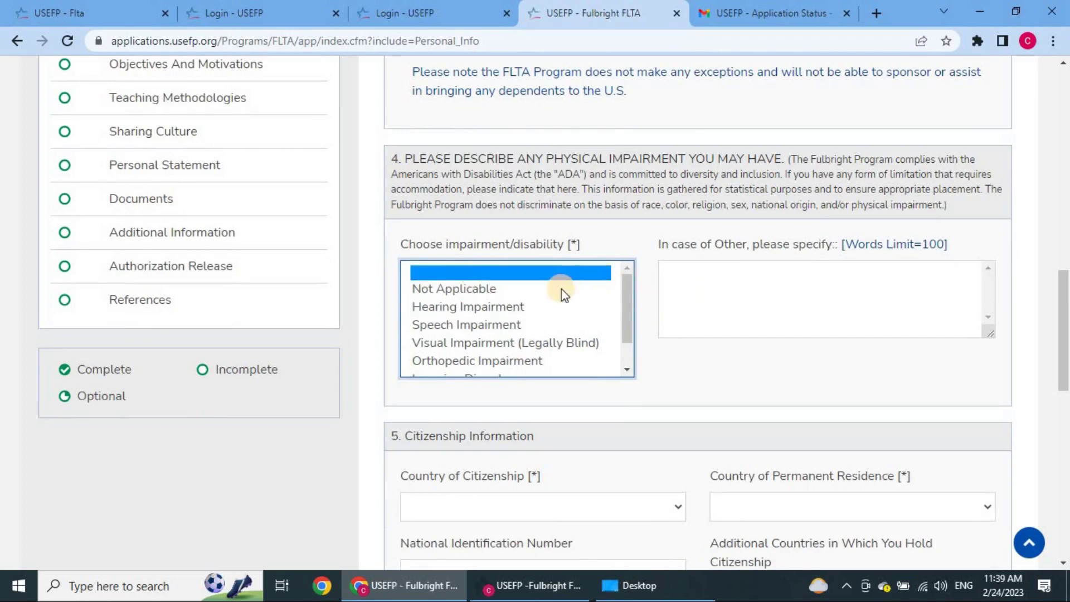
scroll(508, 312, down, 1)
click(735, 281)
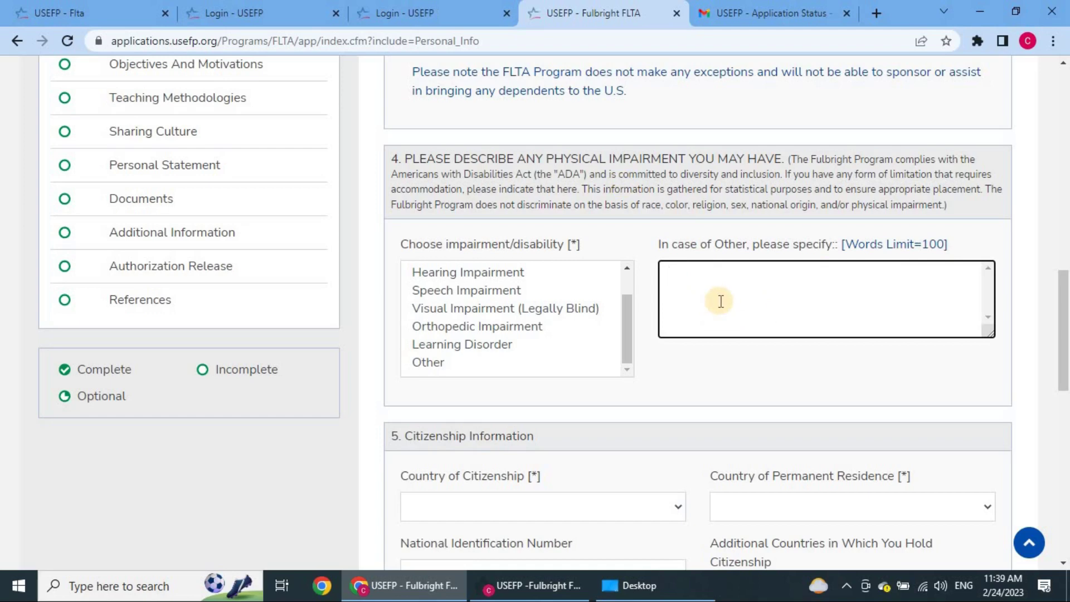
Step: Set the Country of Citizenship to Pacific Islands Trust Territory and view the Country of Permanent Residence field
scroll(735, 298, down, 3)
scroll(702, 309, down, 1)
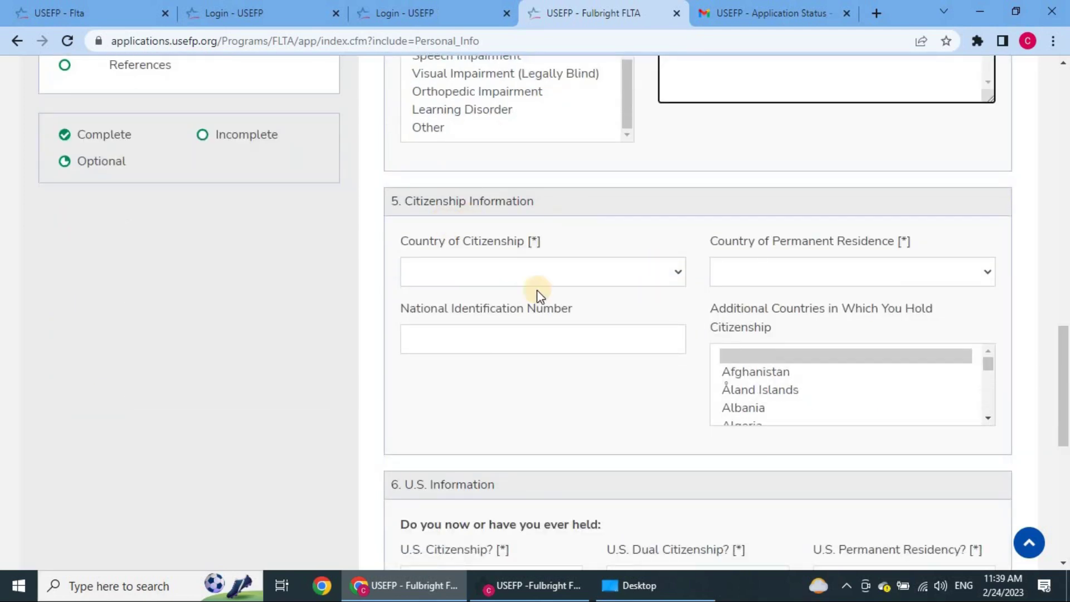
click(533, 273)
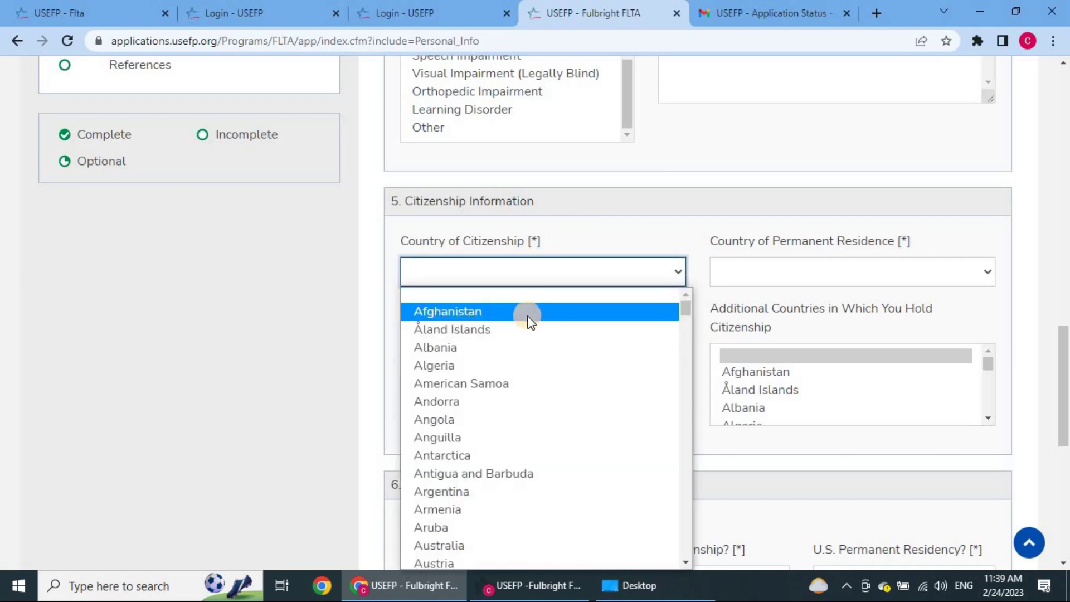
key(p)
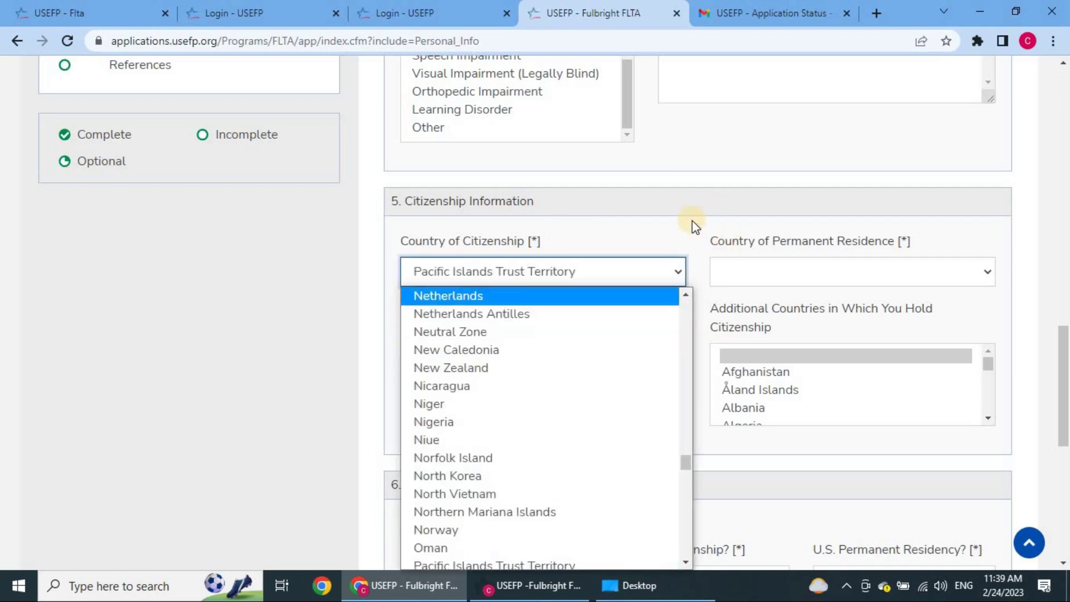
click(725, 246)
click(783, 273)
click(460, 302)
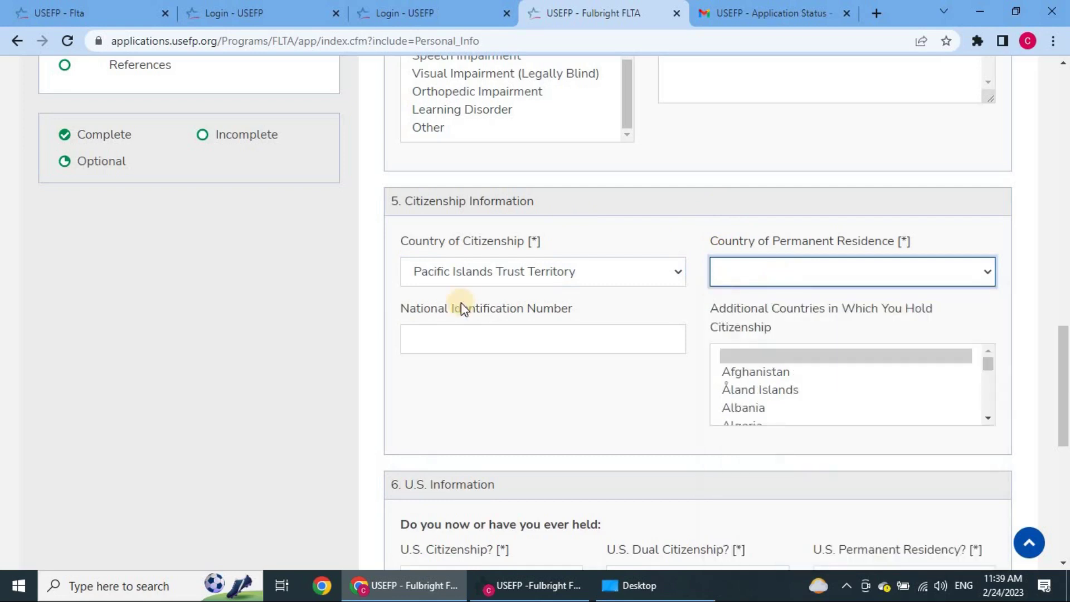
Step: Examine the National Identification Number field and the list of additional countries in which citizenship is held
click(453, 340)
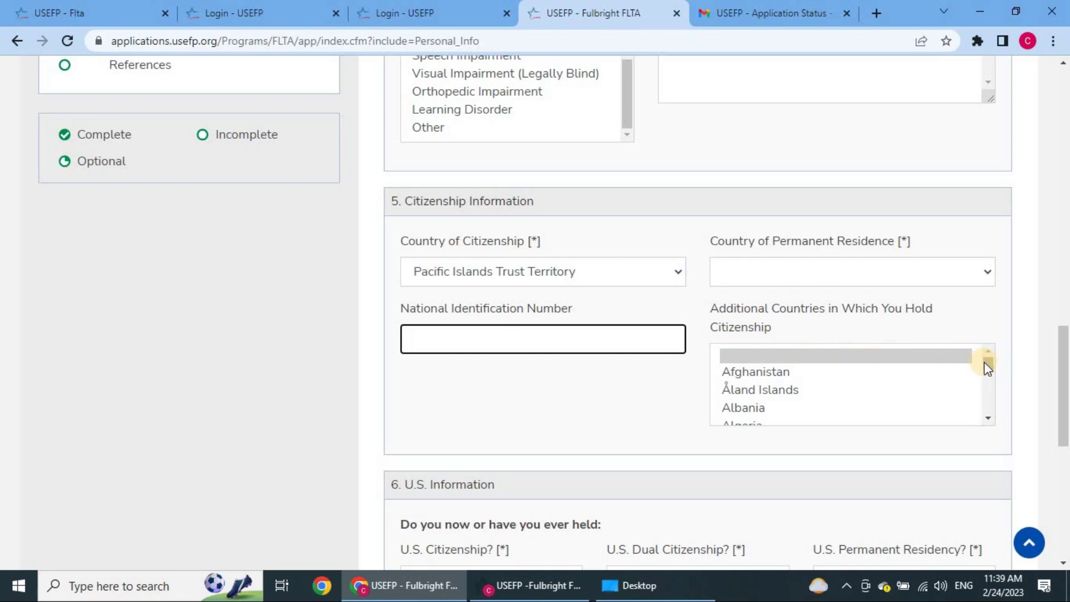
drag(984, 362, 987, 378)
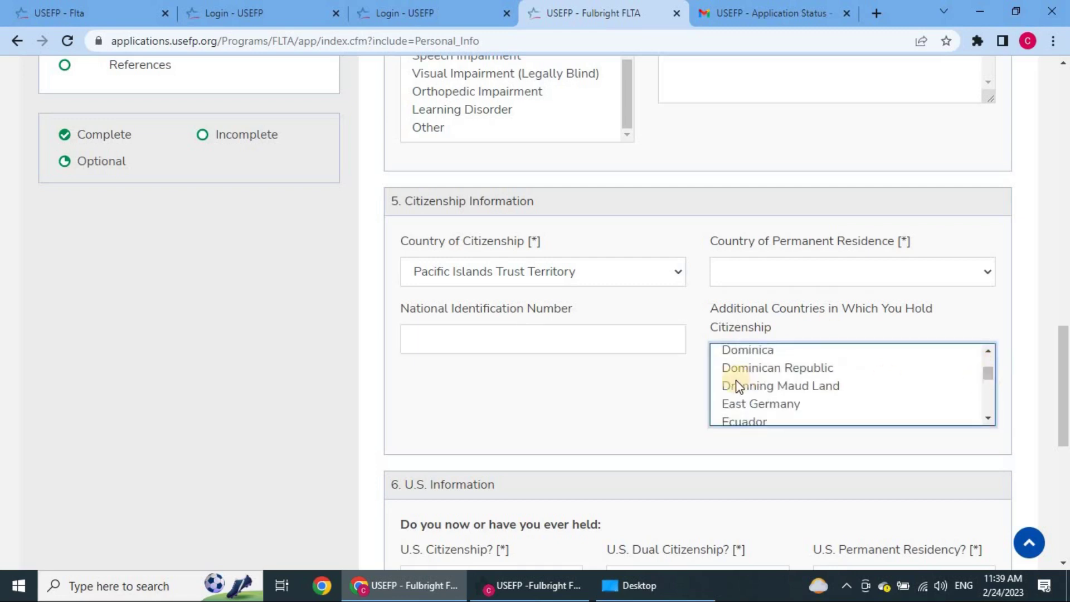
click(660, 415)
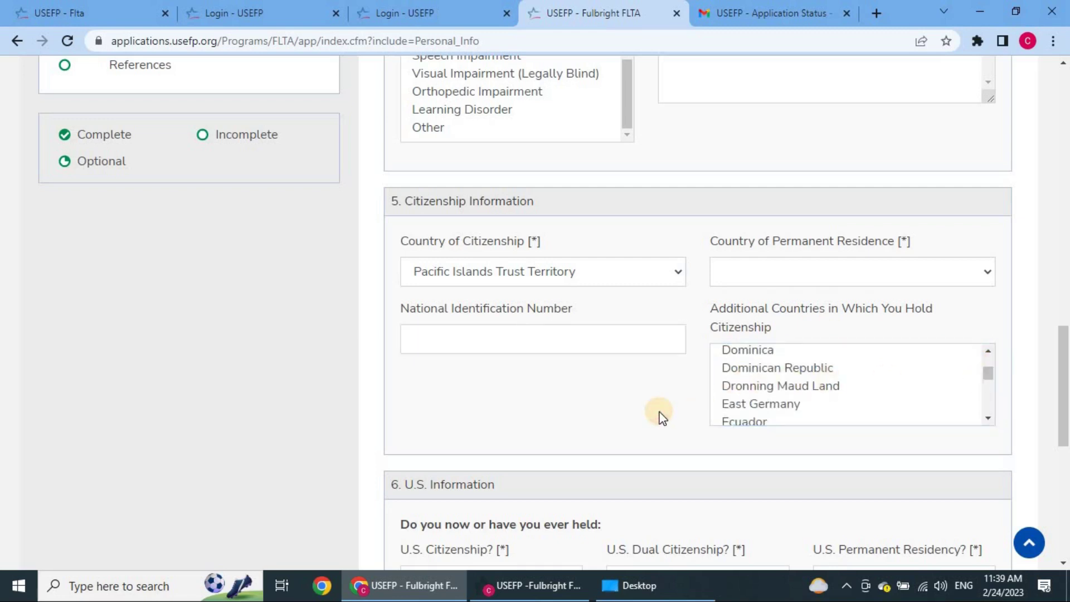
Step: Examine the U.S. Information choices for U.S. citizenship, dual citizenship and permanent residency
scroll(659, 414, down, 5)
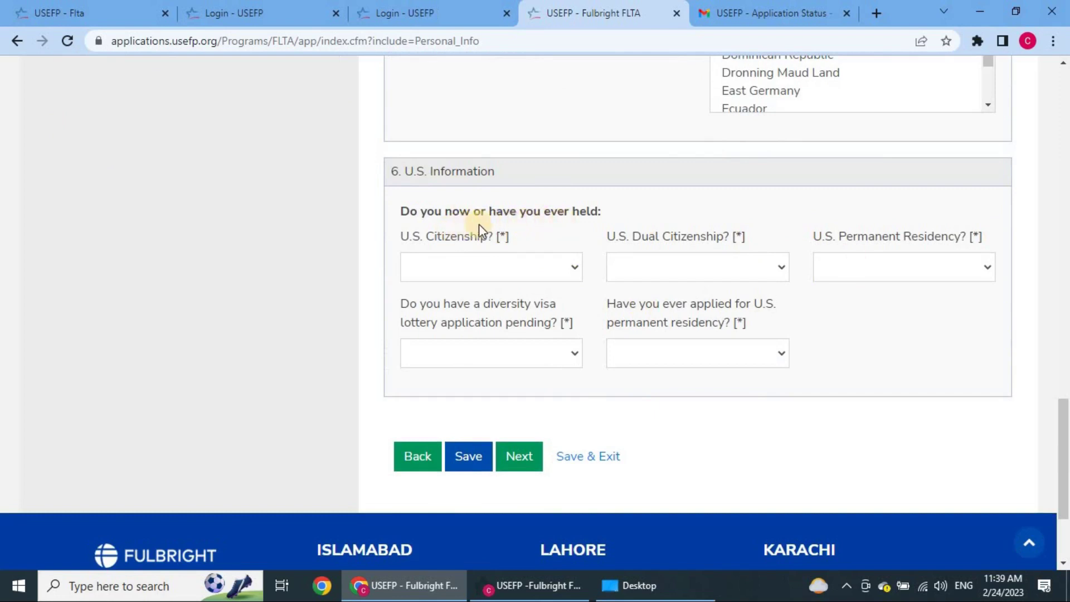
click(556, 264)
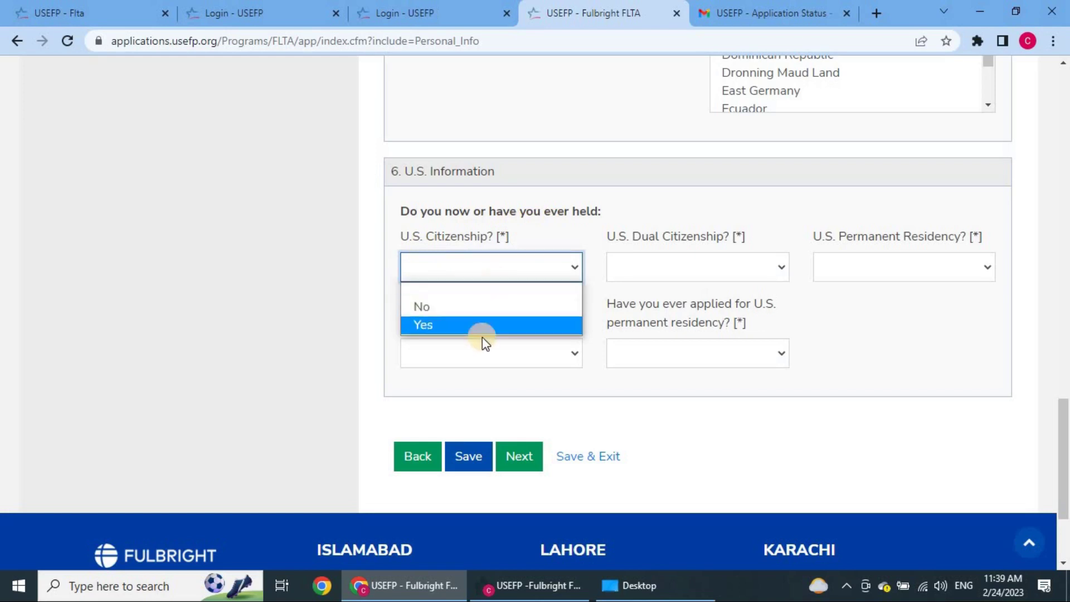
click(582, 243)
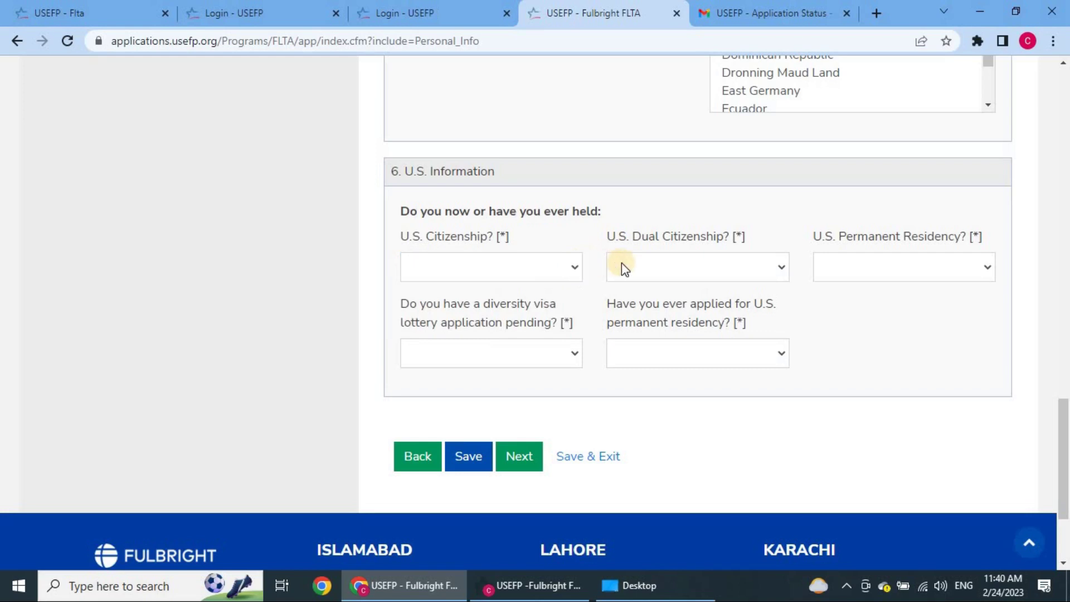
click(692, 266)
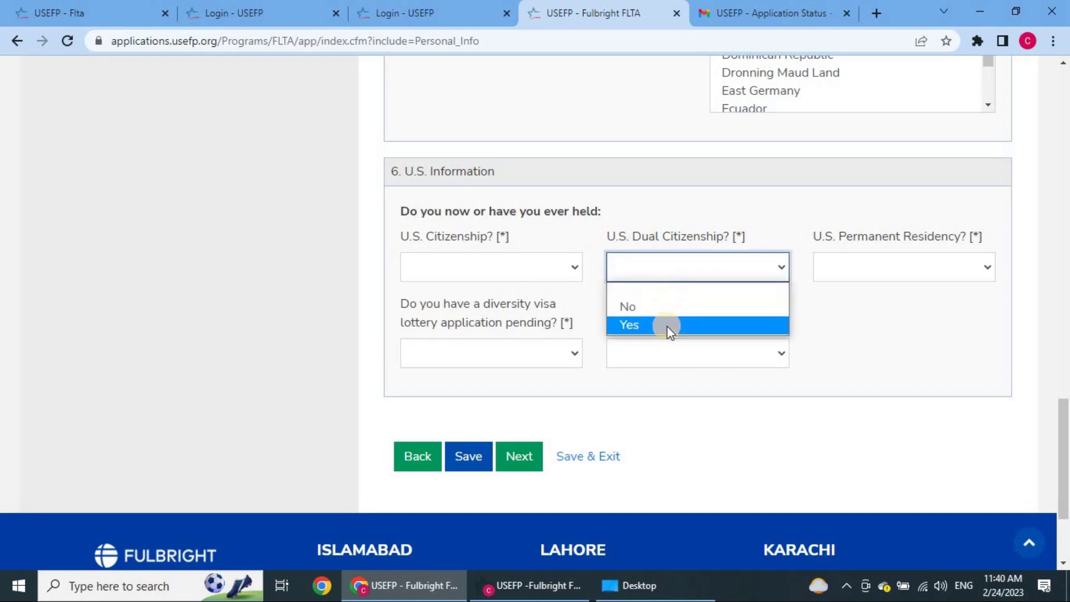
click(912, 295)
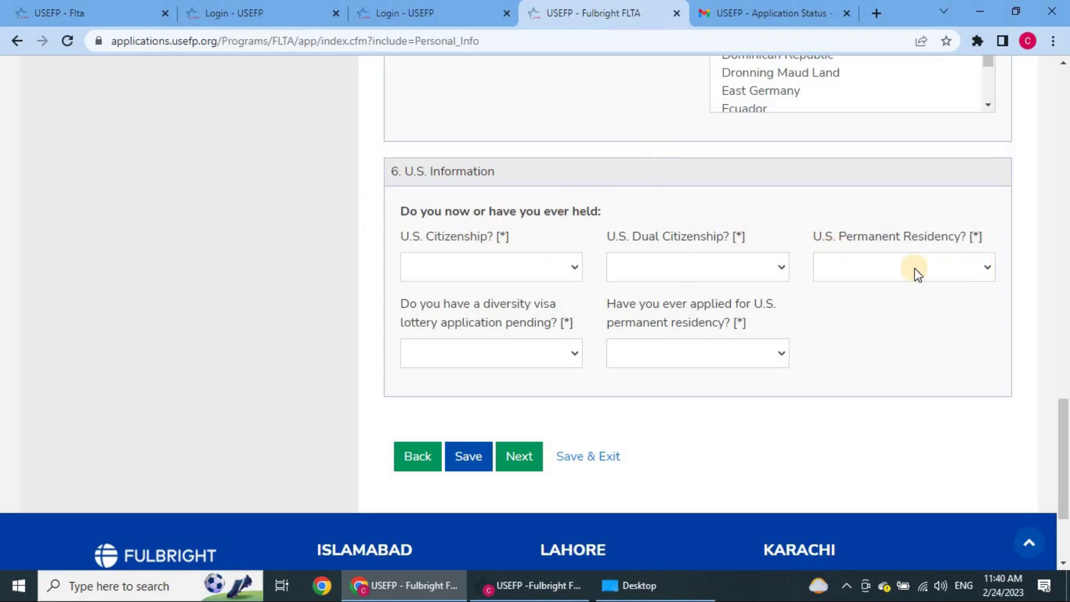
click(954, 269)
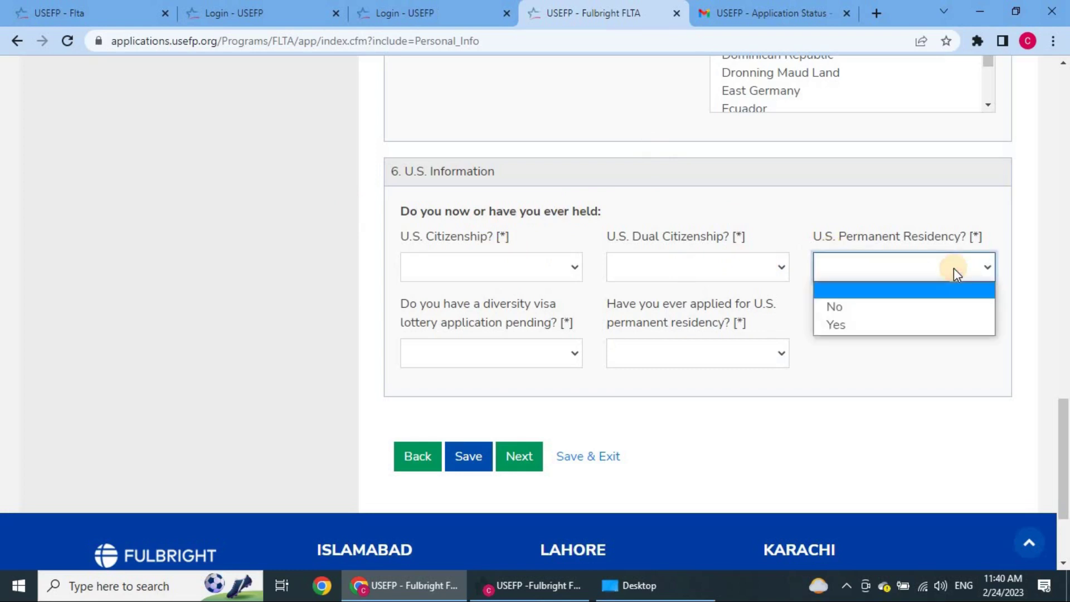
click(505, 319)
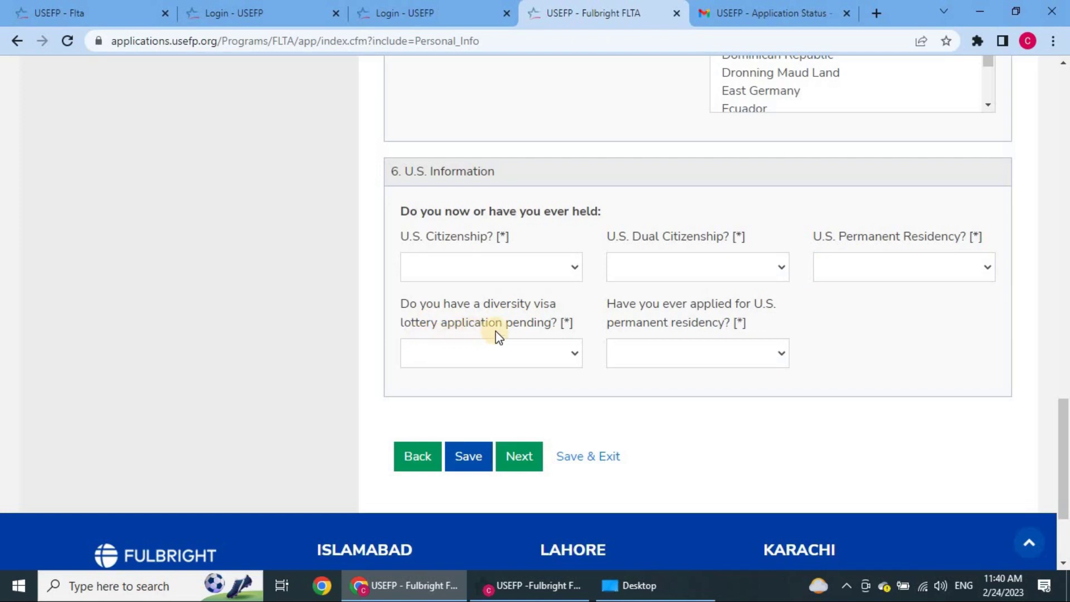
Step: Examine the questions on a pending diversity visa lottery application and on having applied for U.S. permanent residency
click(563, 351)
click(613, 353)
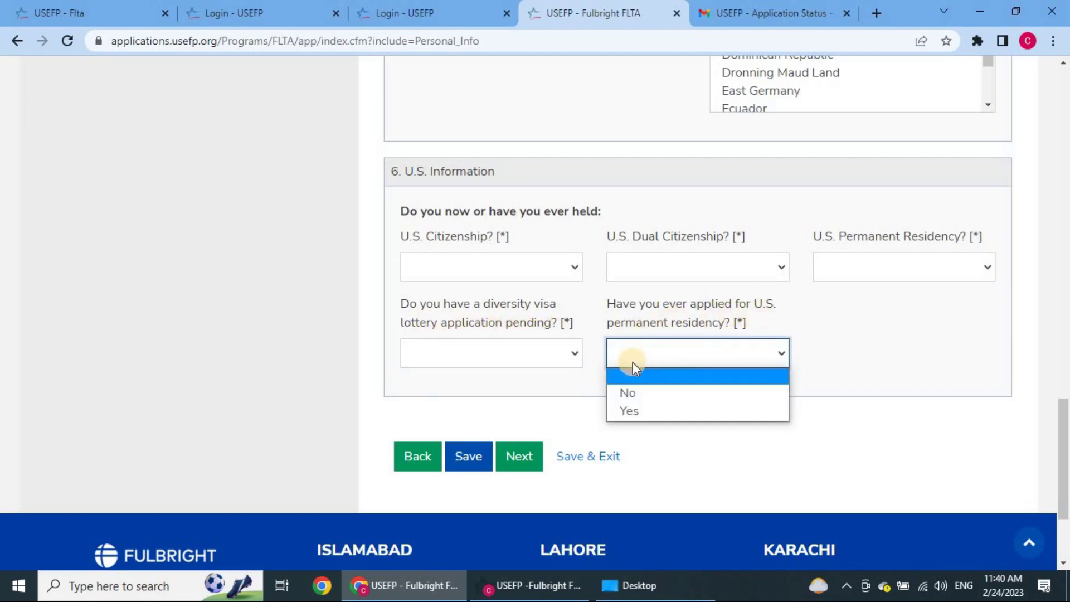
click(594, 384)
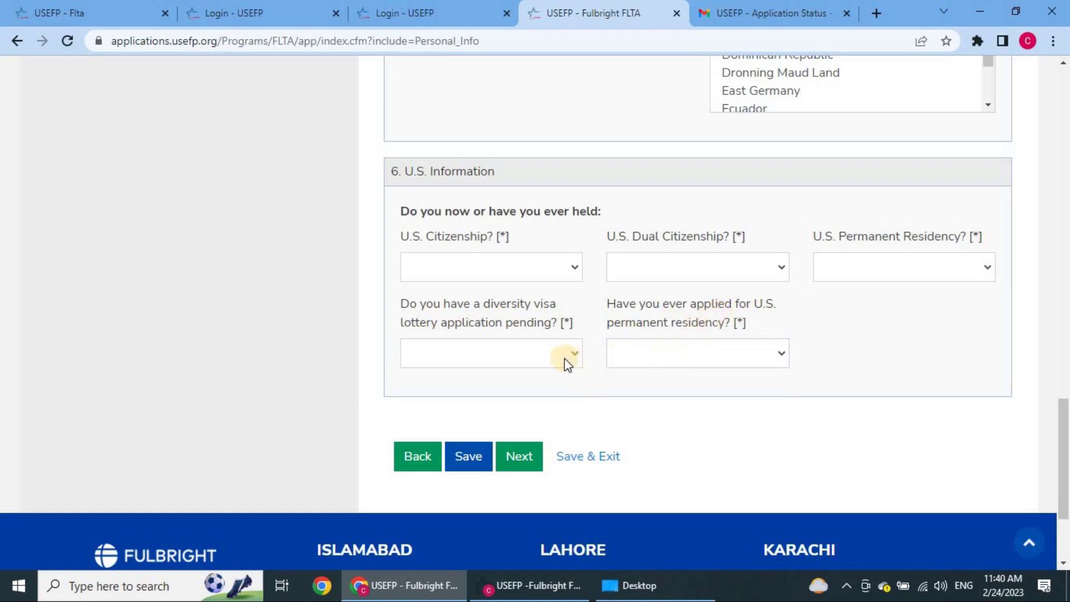
Step: Skim the remaining Personal Information questions and open the Contact Information section of the application
scroll(566, 359, up, 1)
scroll(567, 362, down, 2)
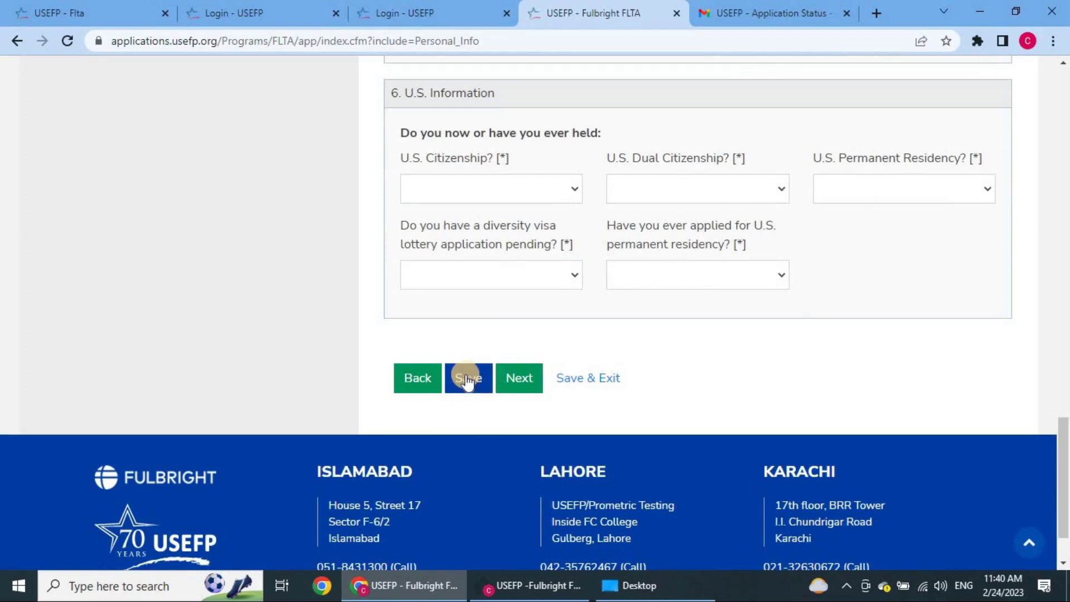
scroll(474, 384, up, 20)
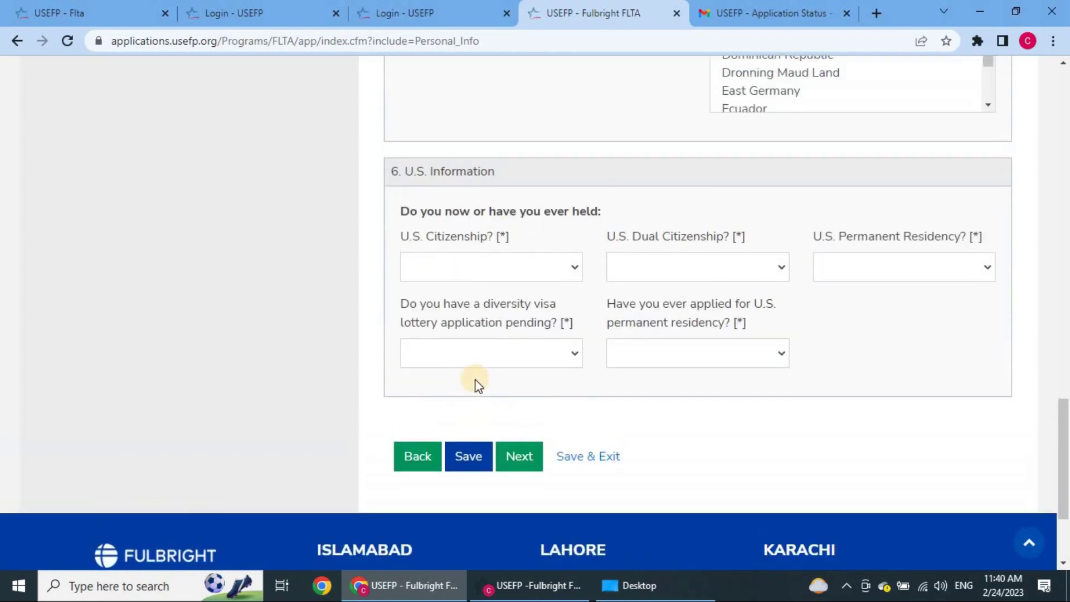
scroll(475, 385, up, 3)
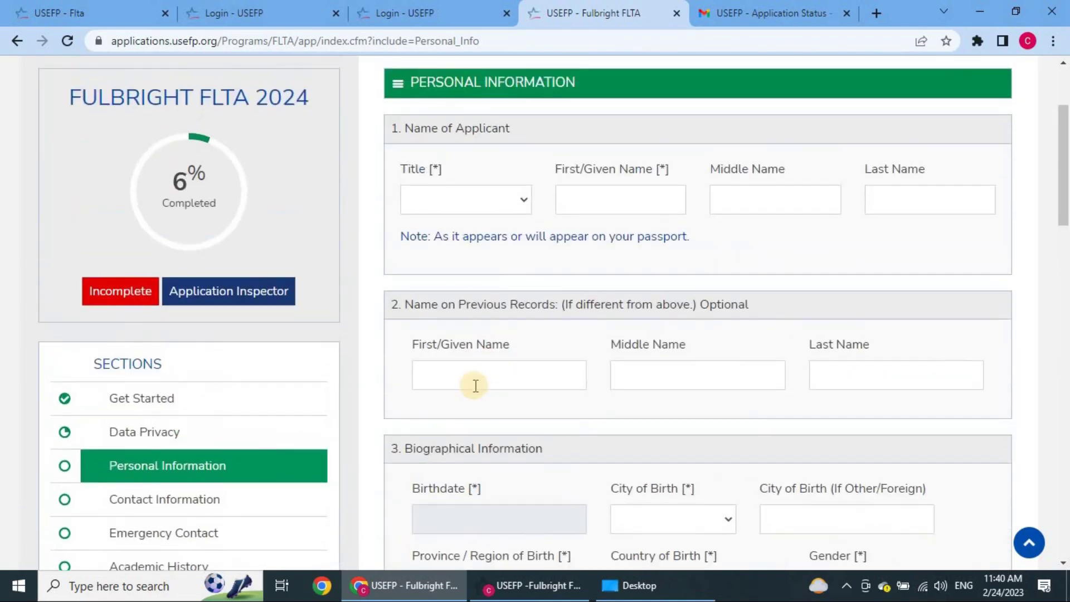
scroll(473, 386, down, 20)
scroll(474, 390, up, 15)
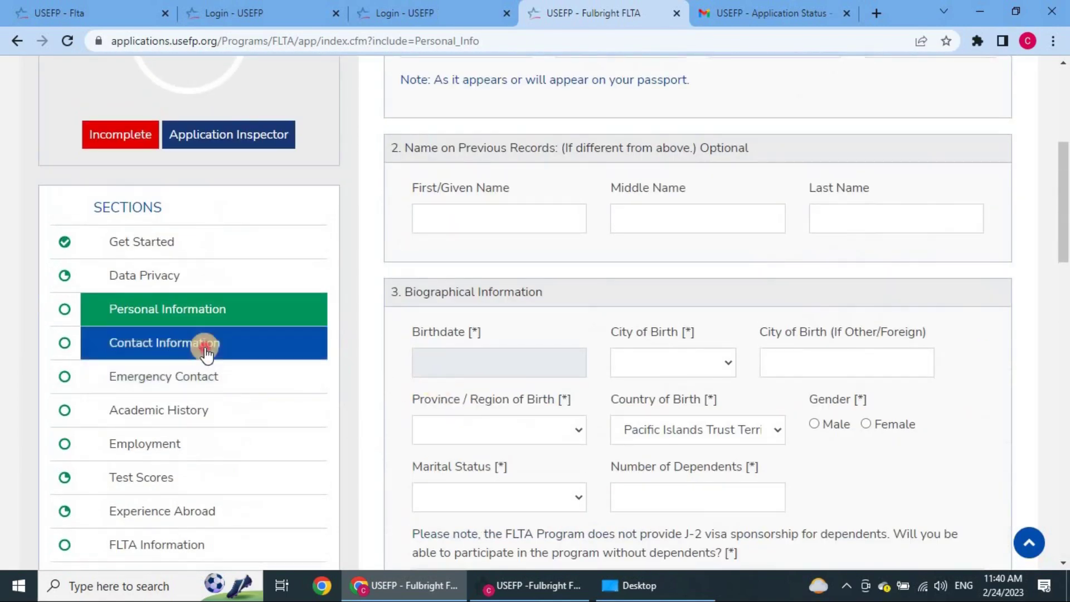
click(206, 351)
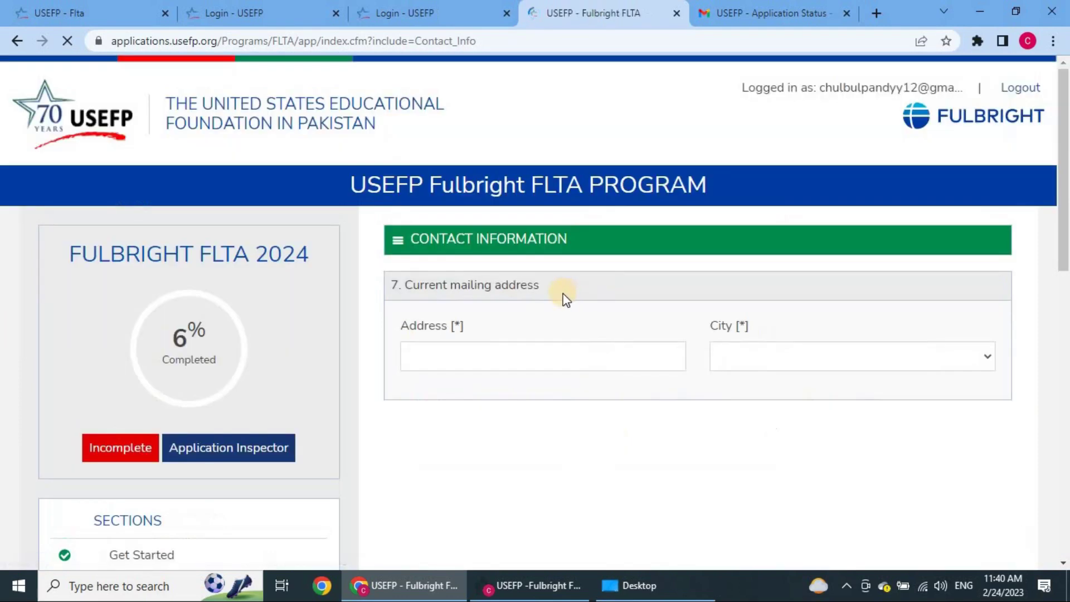
Step: Examine the Address, City, City (If Other/Foreign) and Province / Region fields of the current mailing address
scroll(530, 306, down, 1)
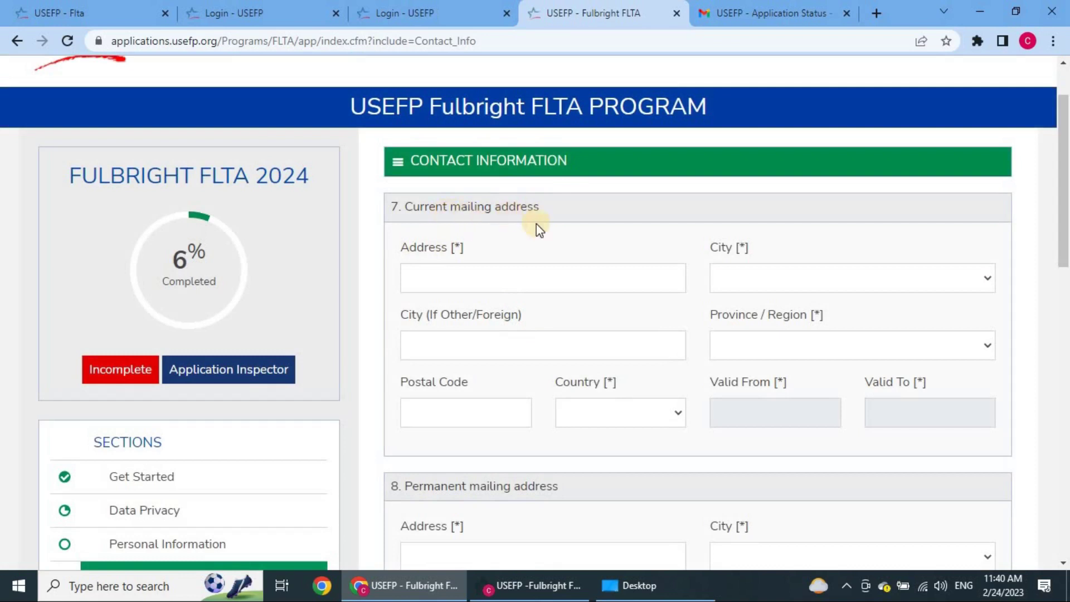
click(516, 276)
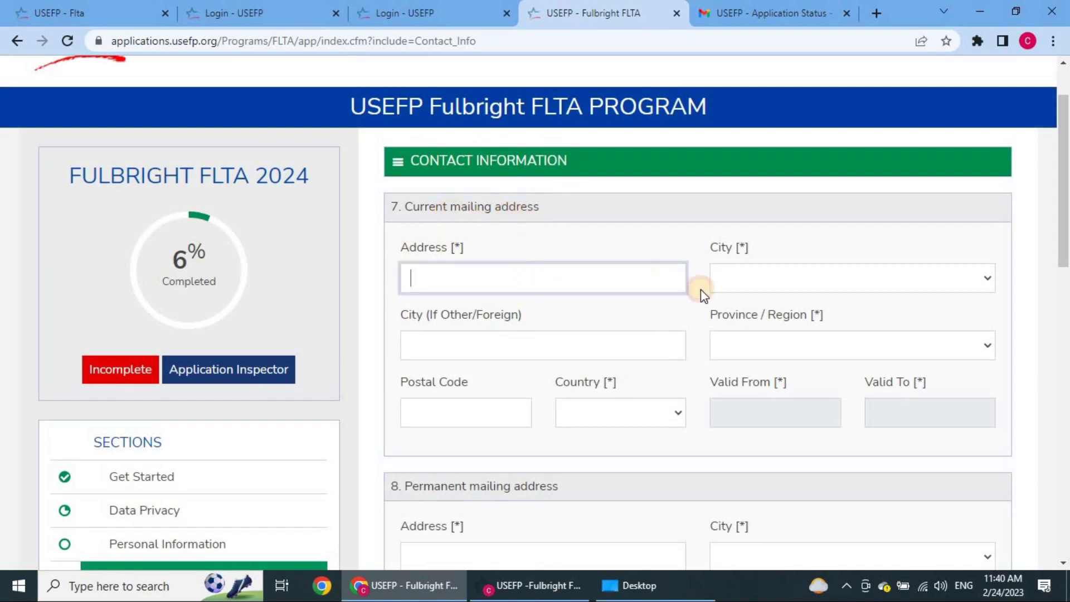
click(742, 289)
scroll(751, 399, down, 8)
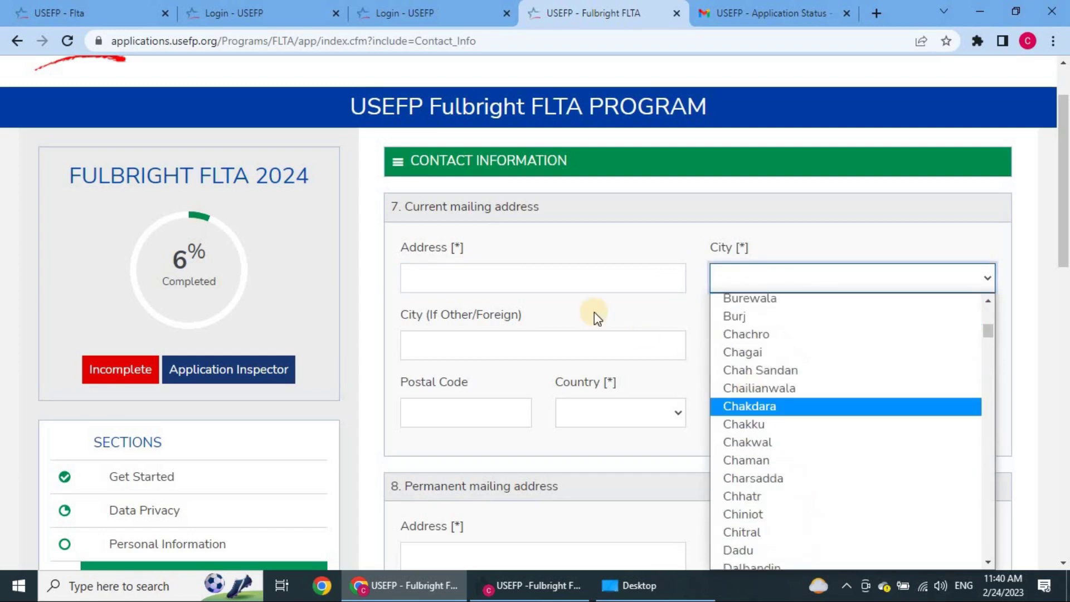
click(592, 310)
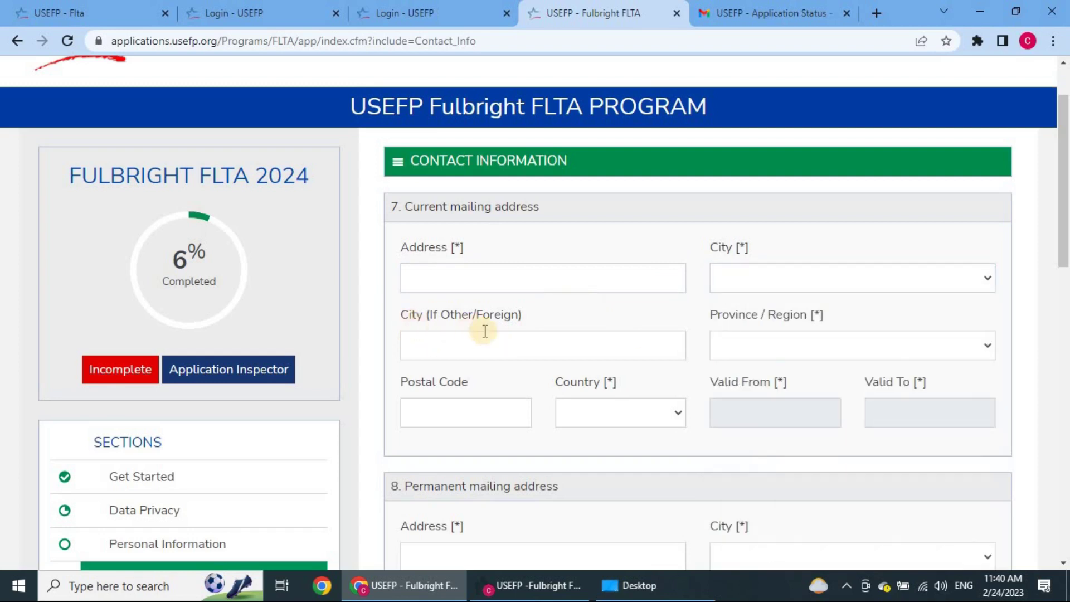
click(517, 339)
click(735, 347)
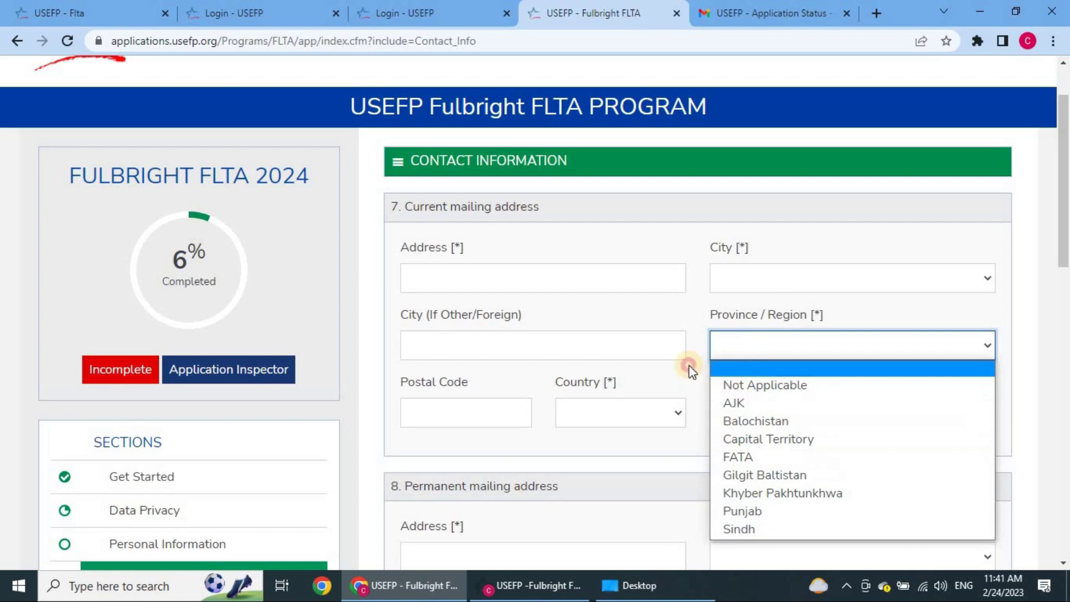
click(680, 381)
Step: Examine the Postal Code, Country, Valid From and Valid To fields of the current mailing address
scroll(679, 379, down, 3)
click(482, 262)
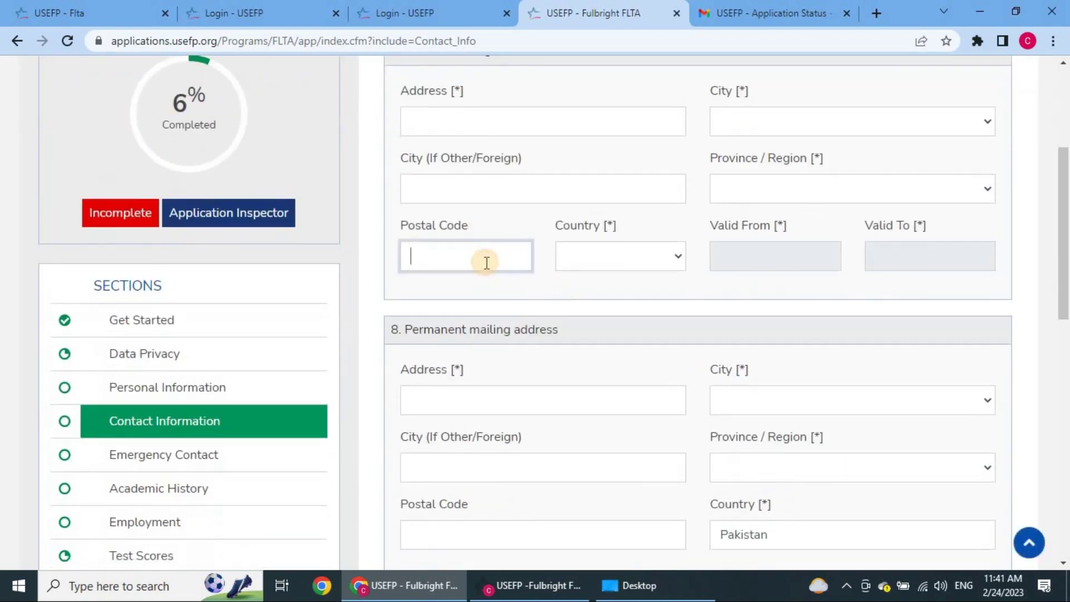
click(614, 261)
click(730, 262)
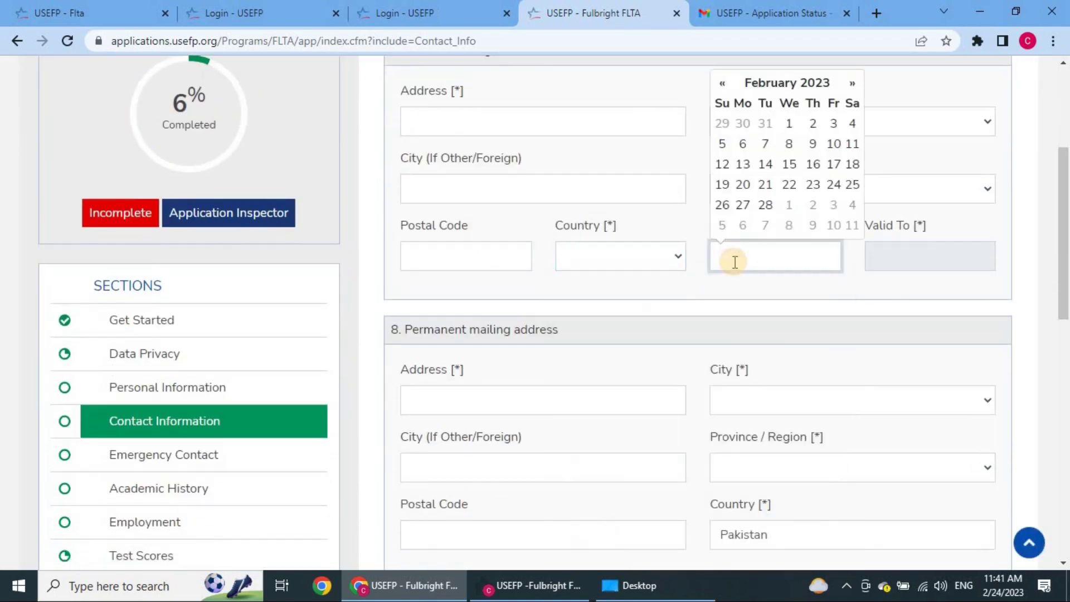
click(855, 273)
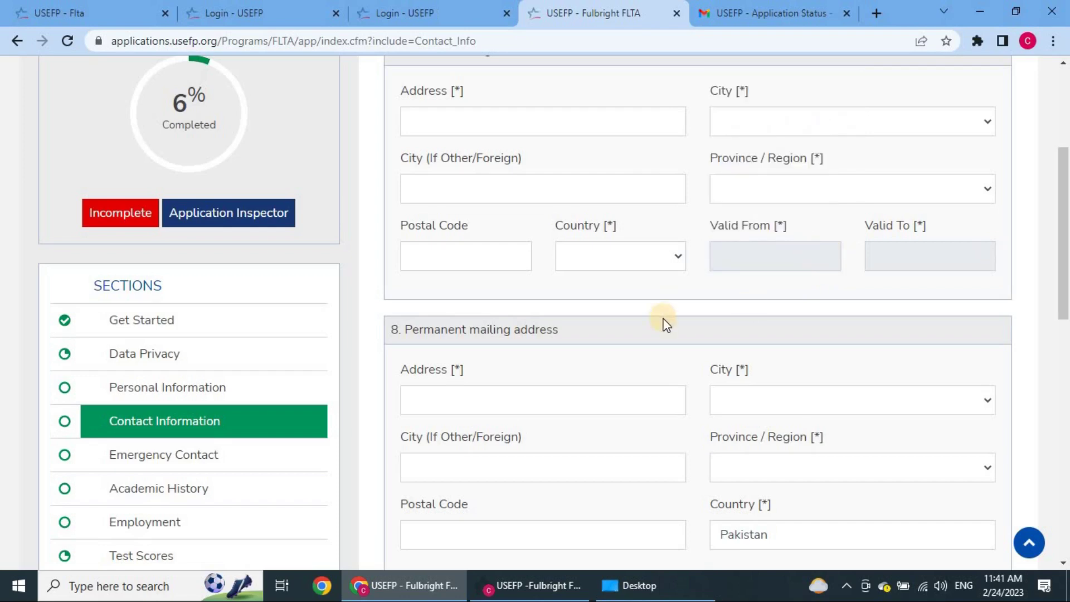
Step: Examine the address, city, province, postal code and country fields of the permanent mailing address
scroll(667, 318, down, 3)
click(531, 237)
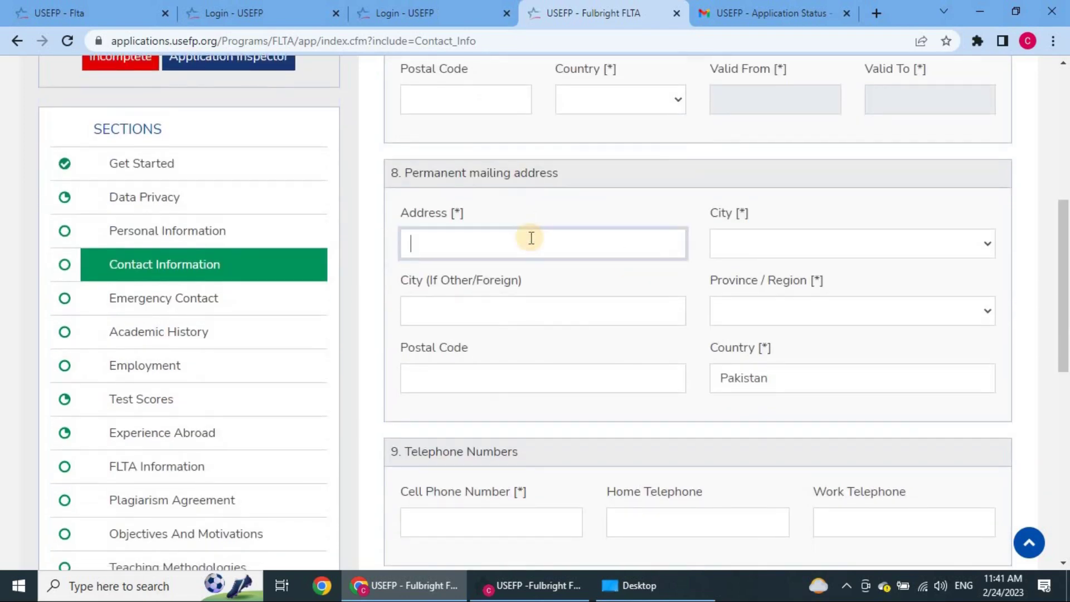
click(780, 238)
click(580, 311)
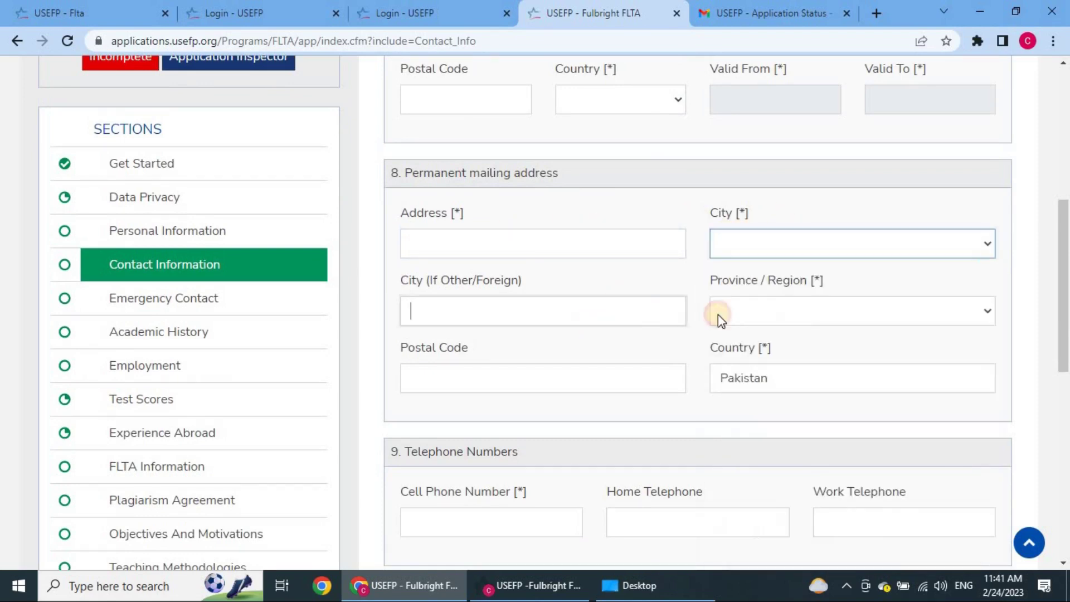
click(787, 319)
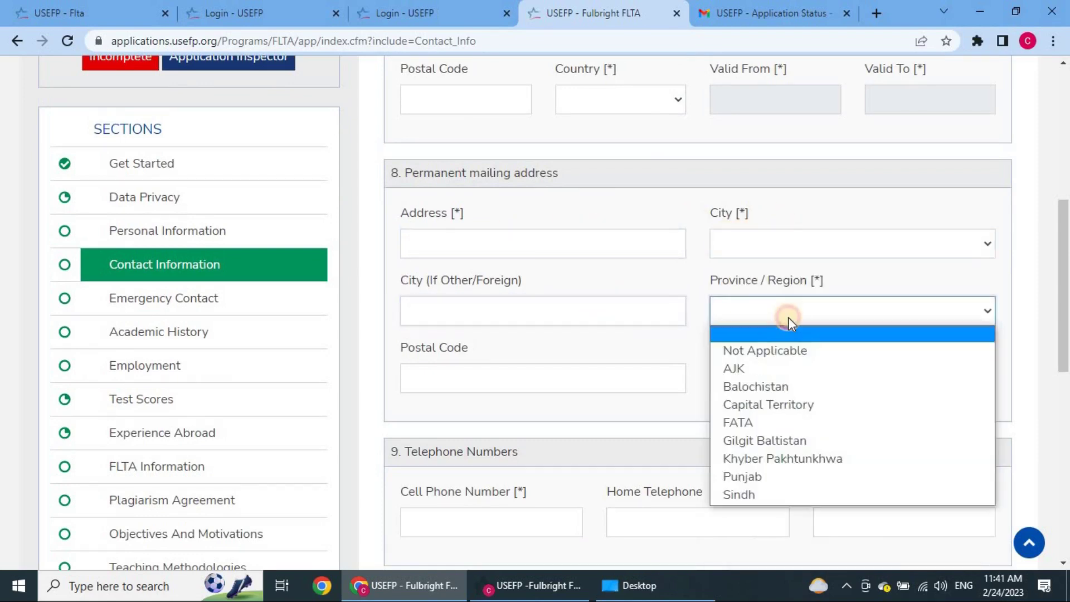
click(562, 374)
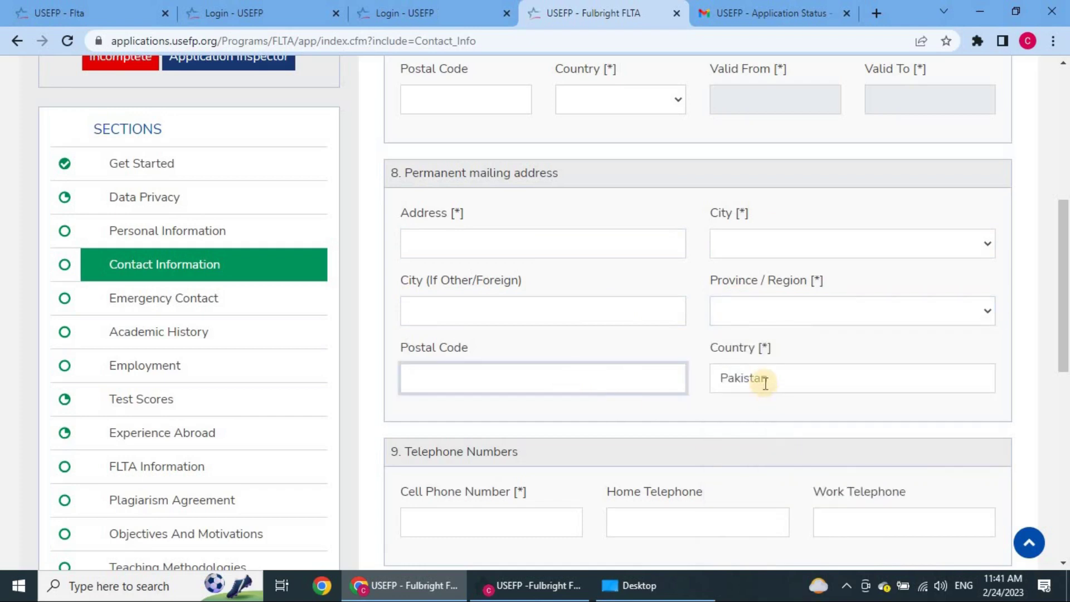
Step: Examine the Cell Phone Number, Home Telephone and Work Telephone fields under Telephone Numbers
scroll(669, 374, down, 3)
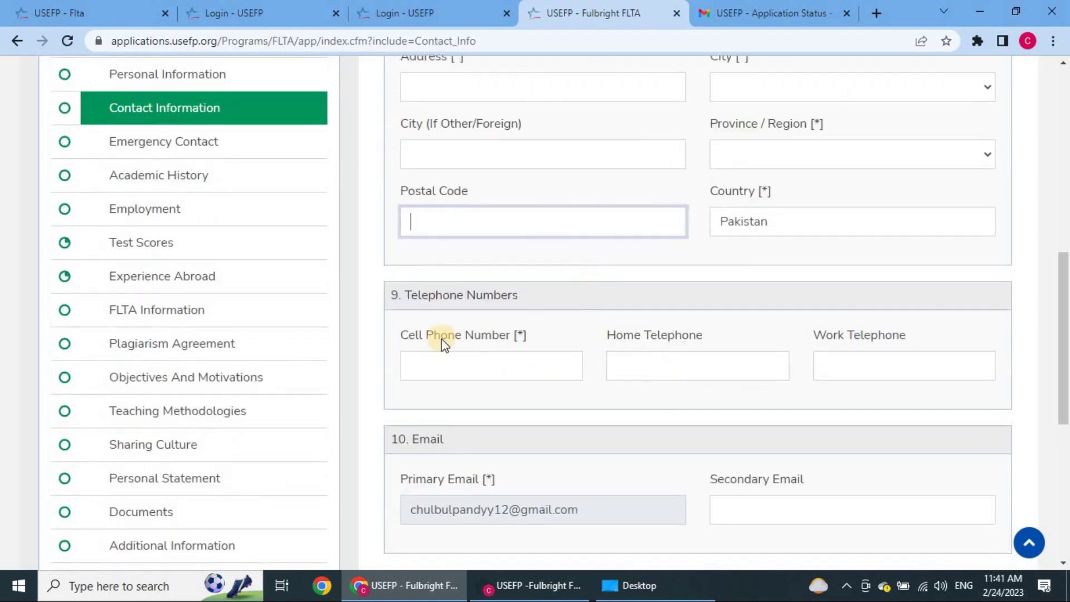
click(502, 363)
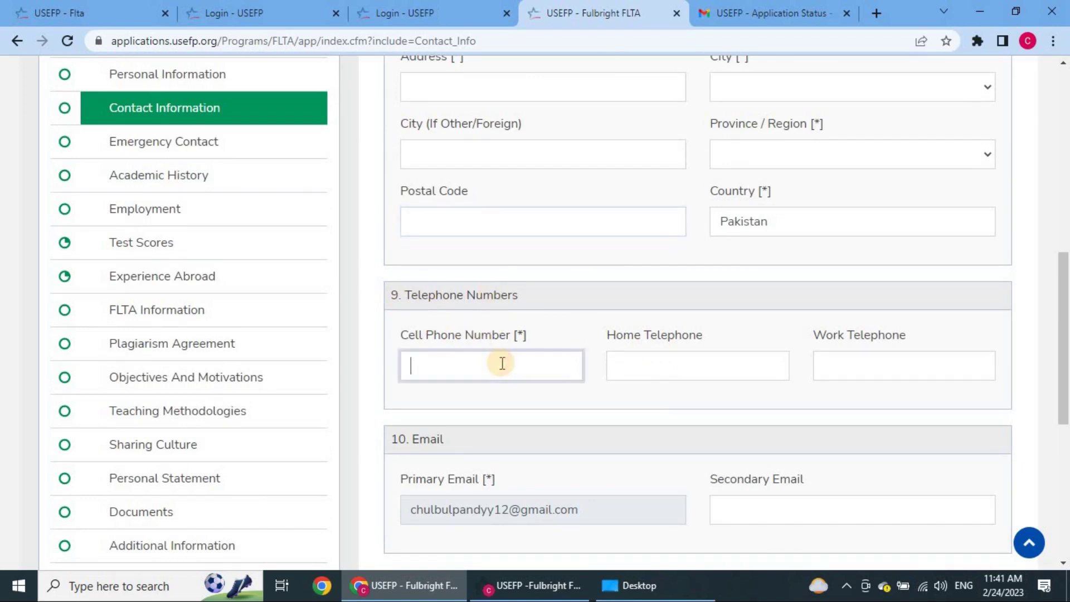
click(676, 369)
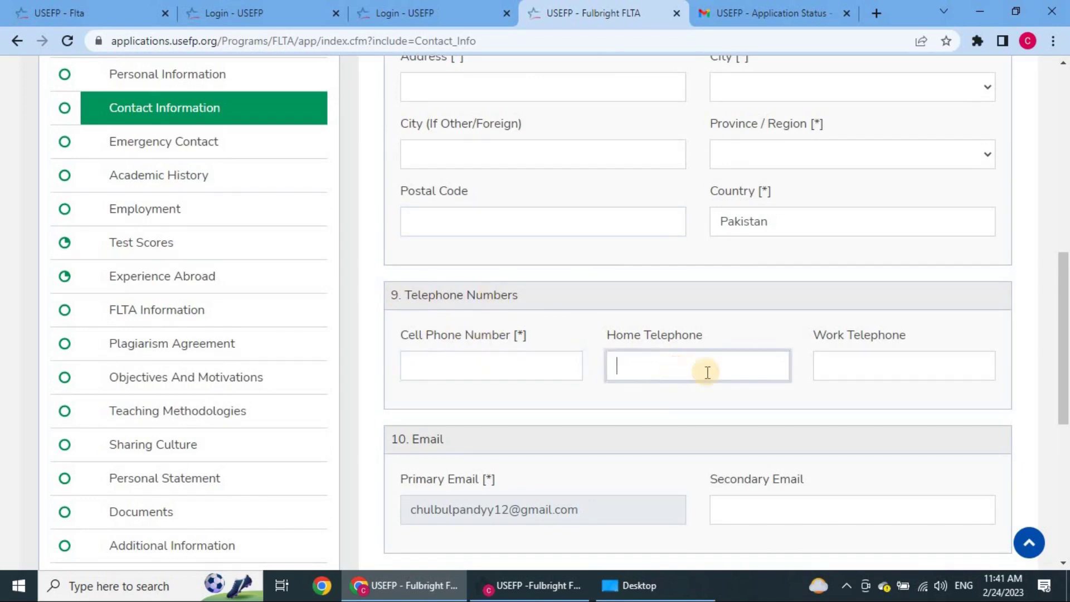
click(843, 366)
Step: Examine the Primary Email and Secondary Email fields and the save options of the Contact Information section
scroll(844, 367, down, 4)
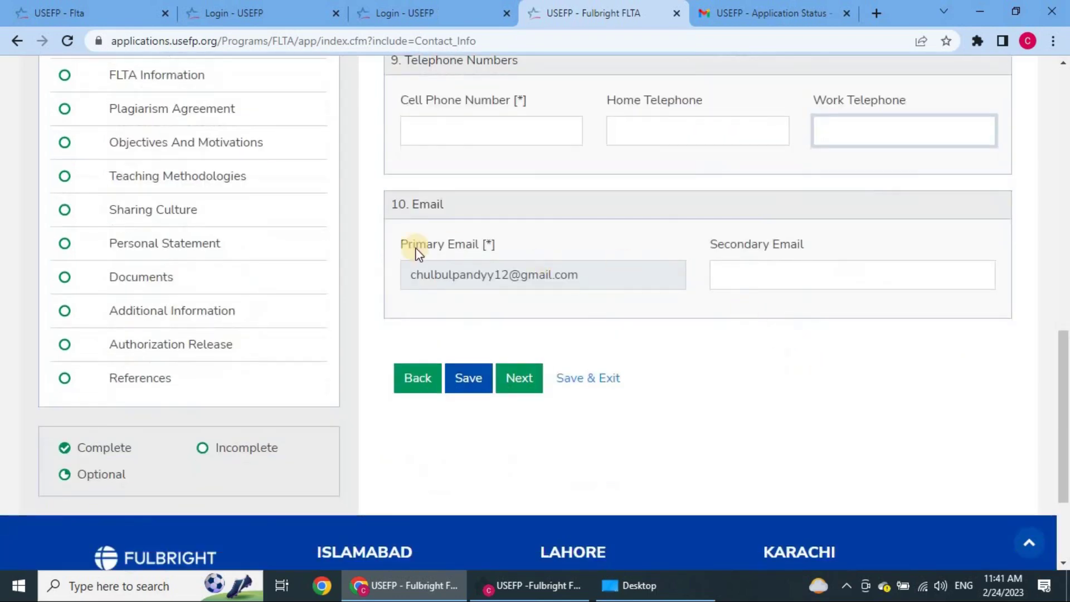
click(744, 282)
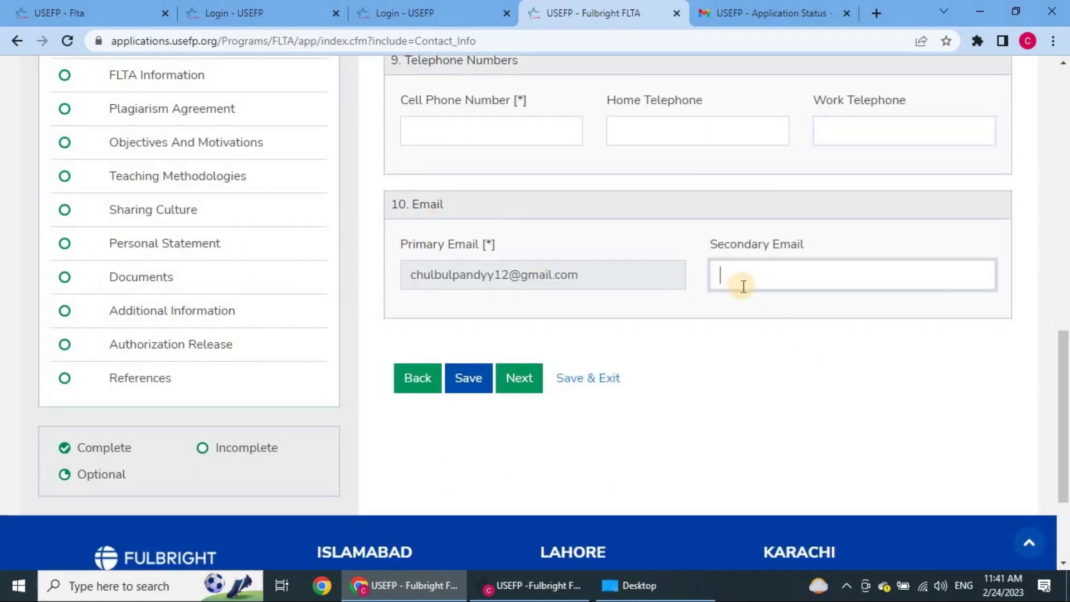
scroll(741, 290, up, 1)
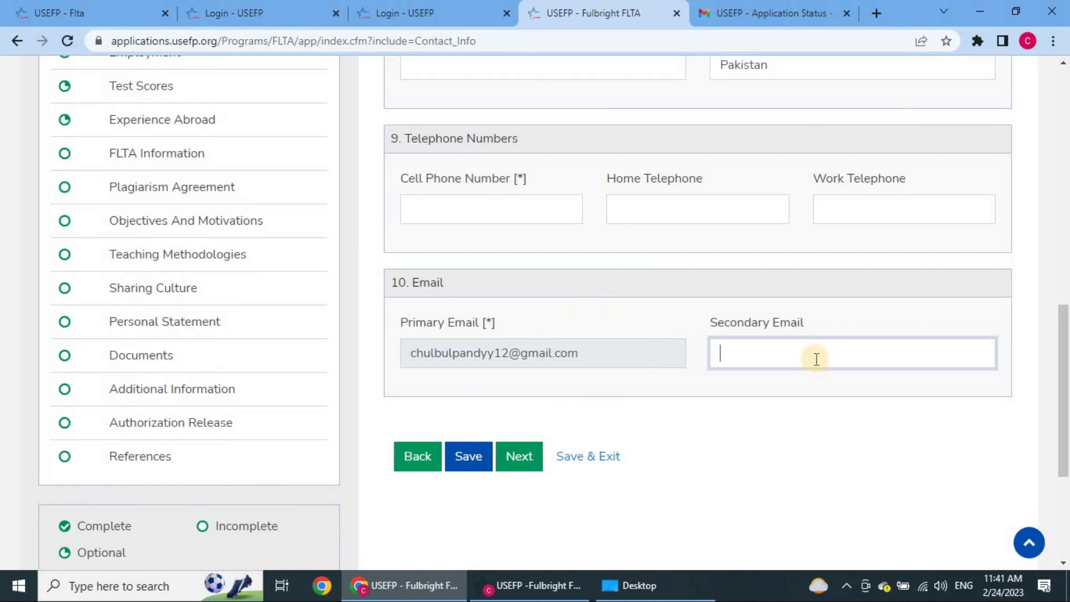
scroll(539, 368, down, 1)
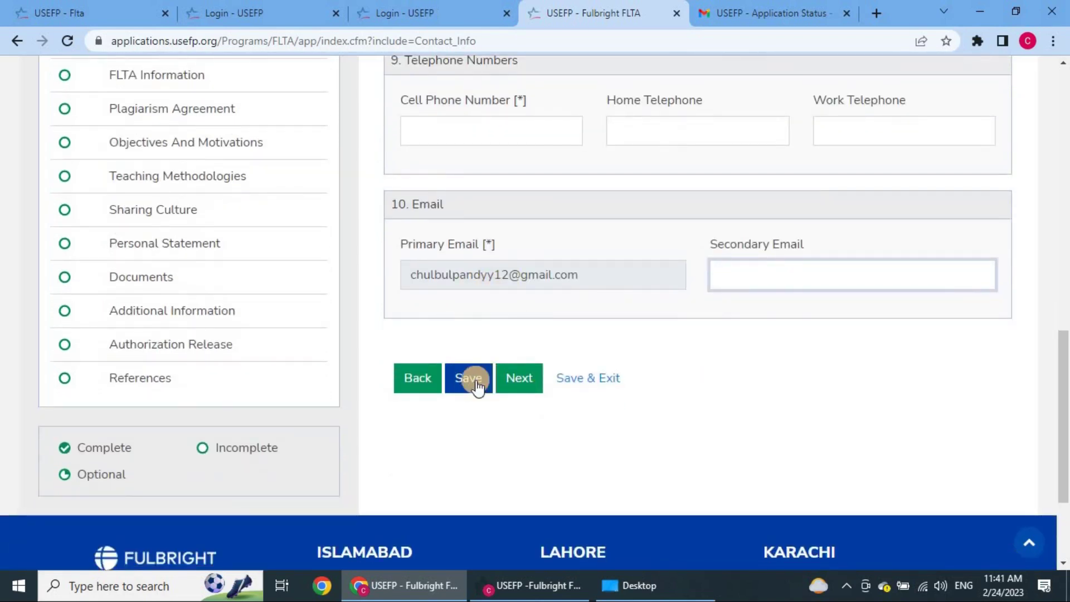
Step: Open the Emergency Contact section and look over its home-country and United States contact fields
scroll(447, 242, up, 7)
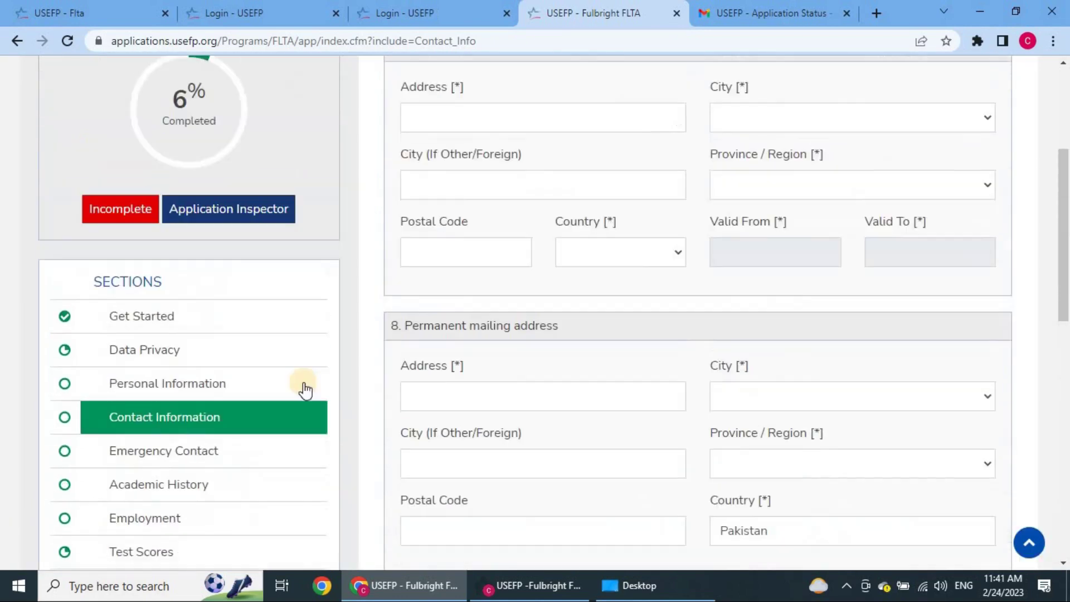
click(237, 452)
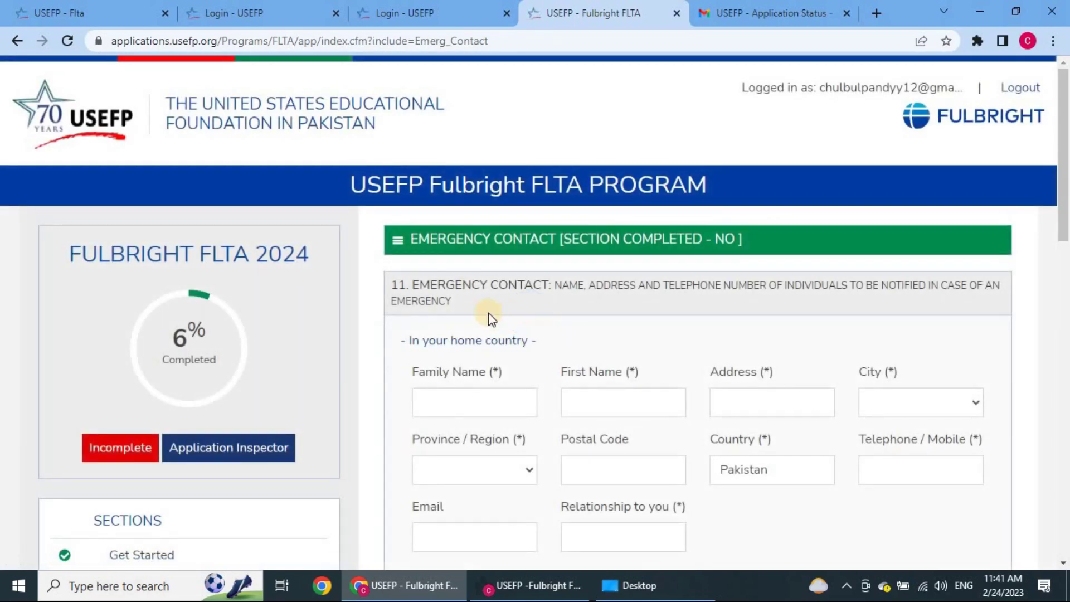
scroll(574, 317, down, 5)
scroll(582, 316, up, 5)
scroll(583, 316, down, 3)
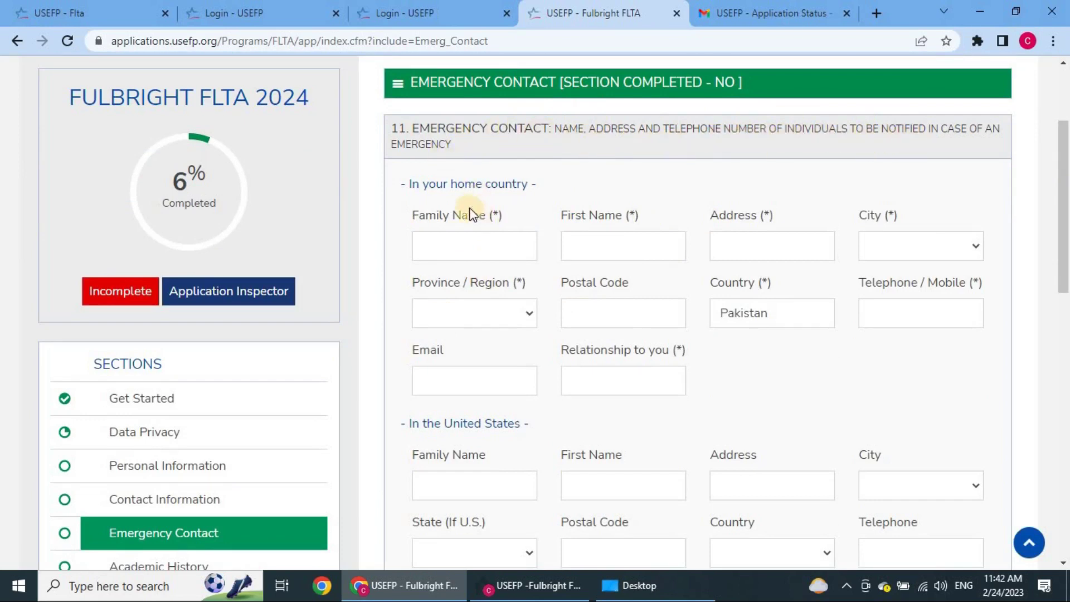
Step: Examine the Family Name, First Name, Address and City fields of the home-country emergency contact
click(495, 238)
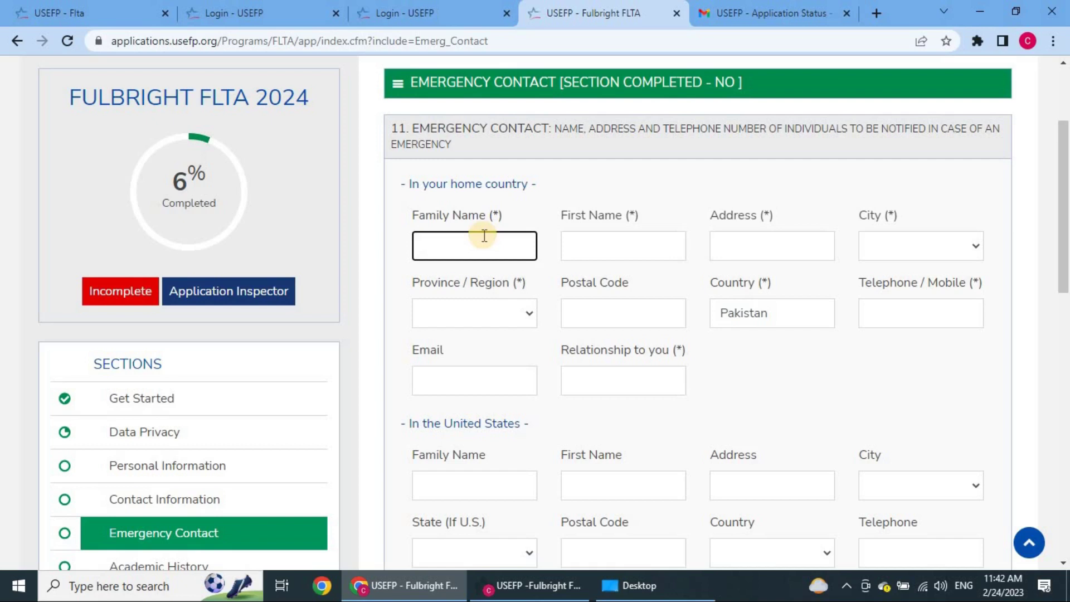
click(591, 242)
click(762, 242)
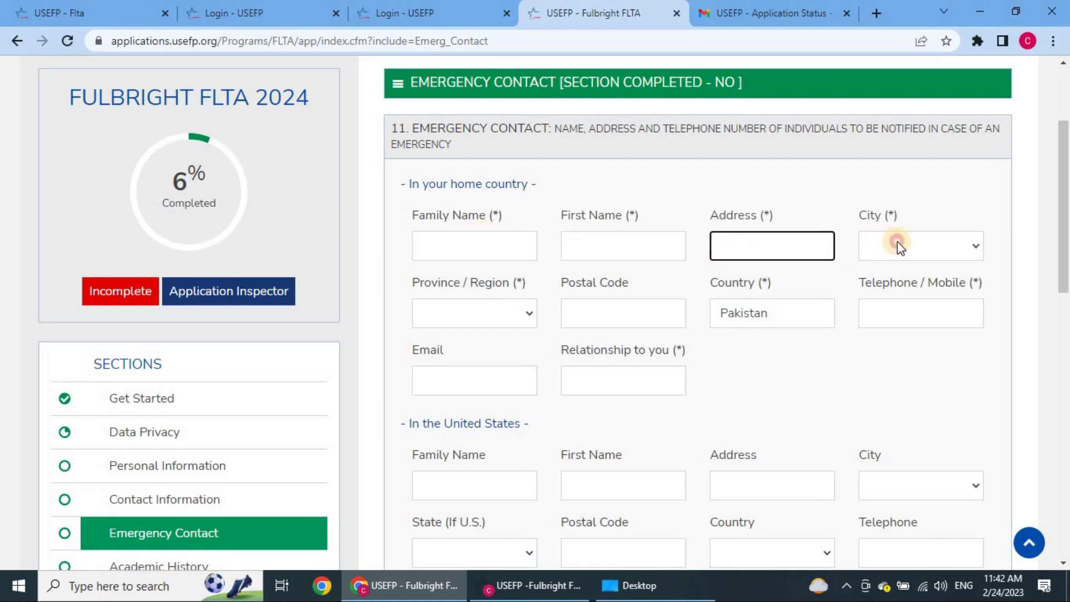
click(894, 244)
click(897, 243)
Step: Examine the home-country emergency contact's province, postal code, country, telephone, email and relationship fields
click(479, 310)
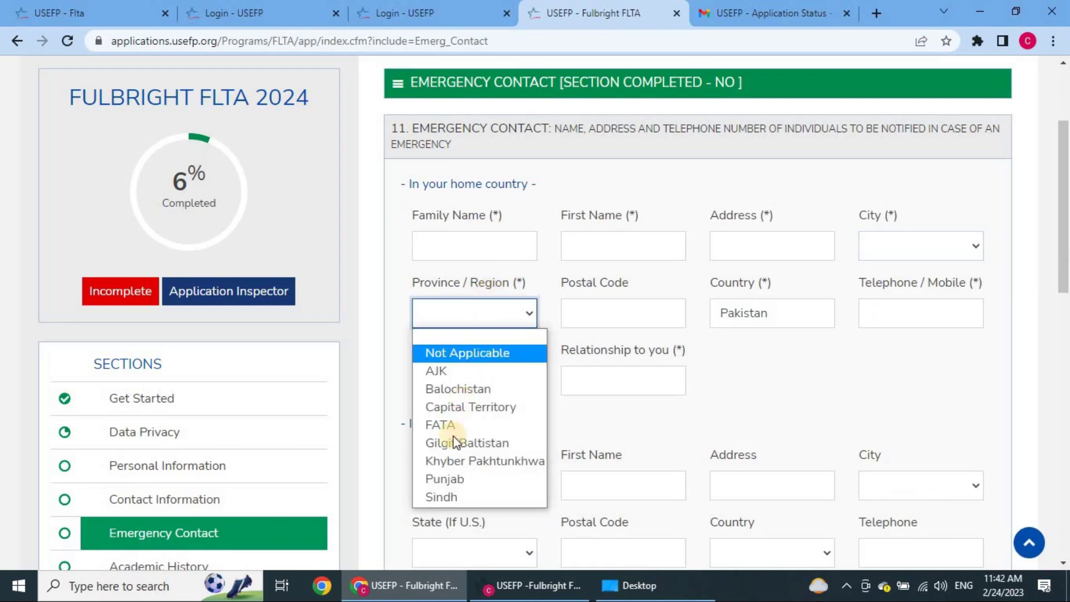
click(600, 319)
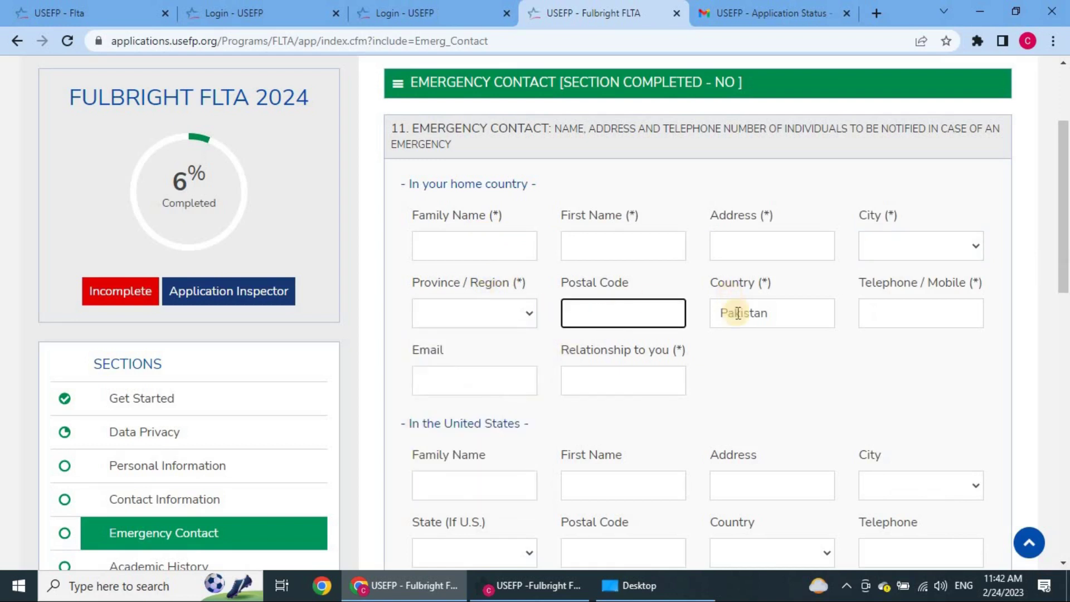
click(738, 313)
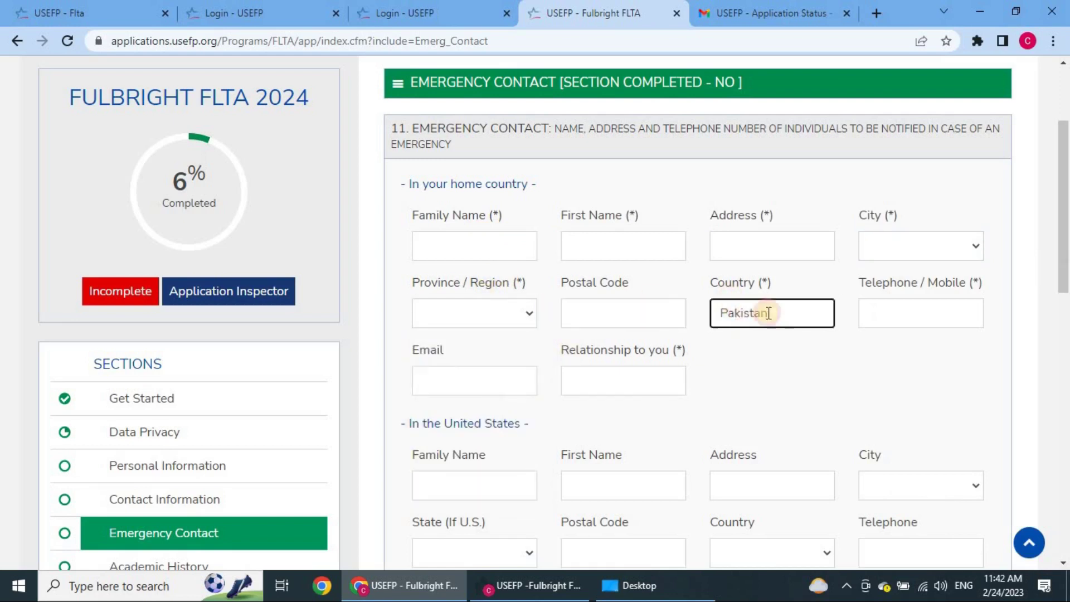
click(862, 312)
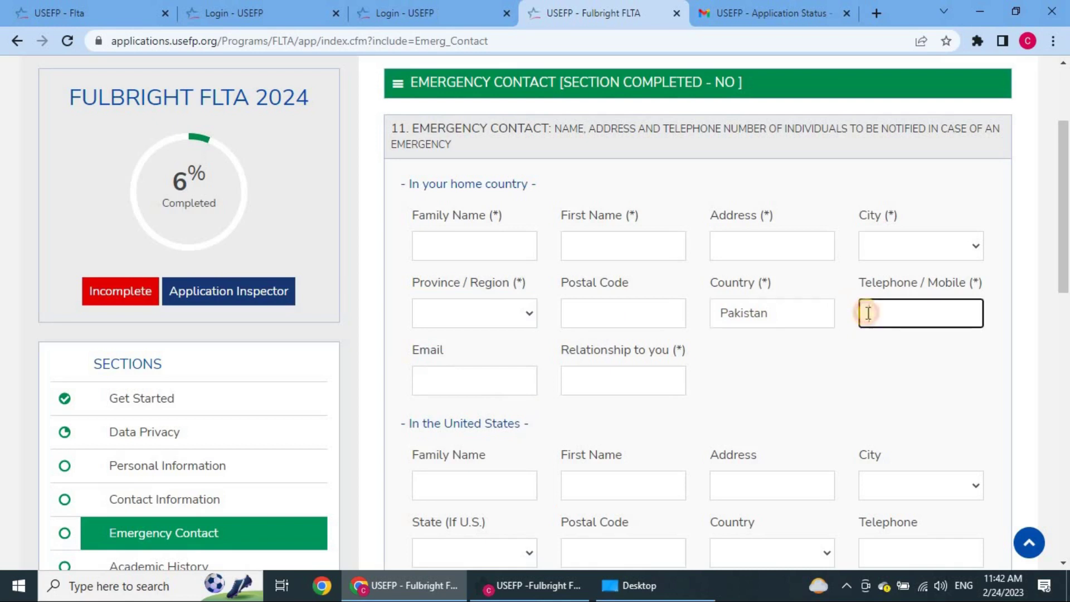
click(485, 375)
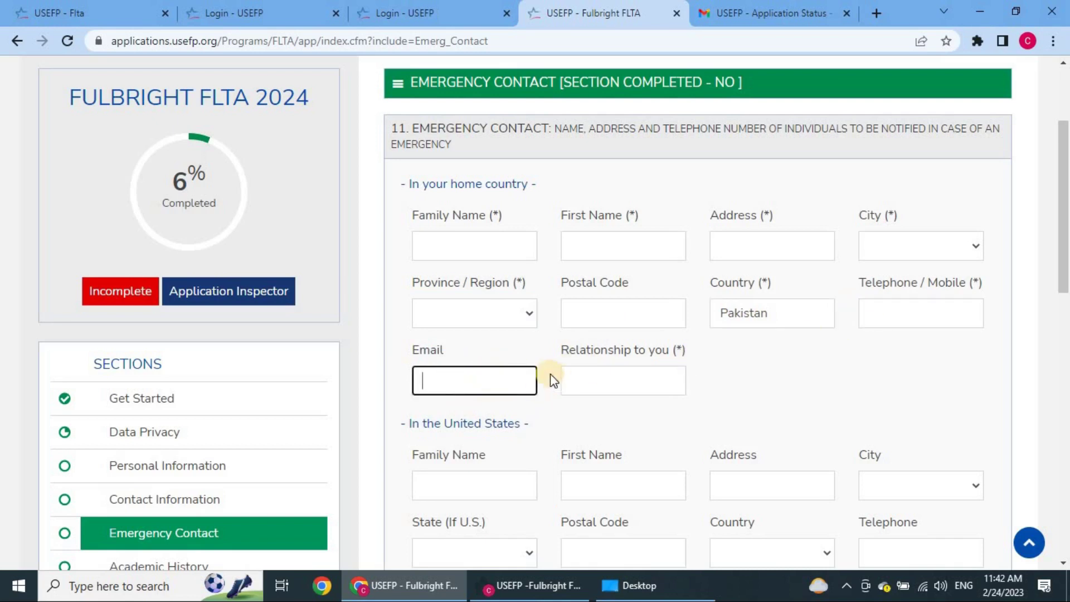
click(587, 381)
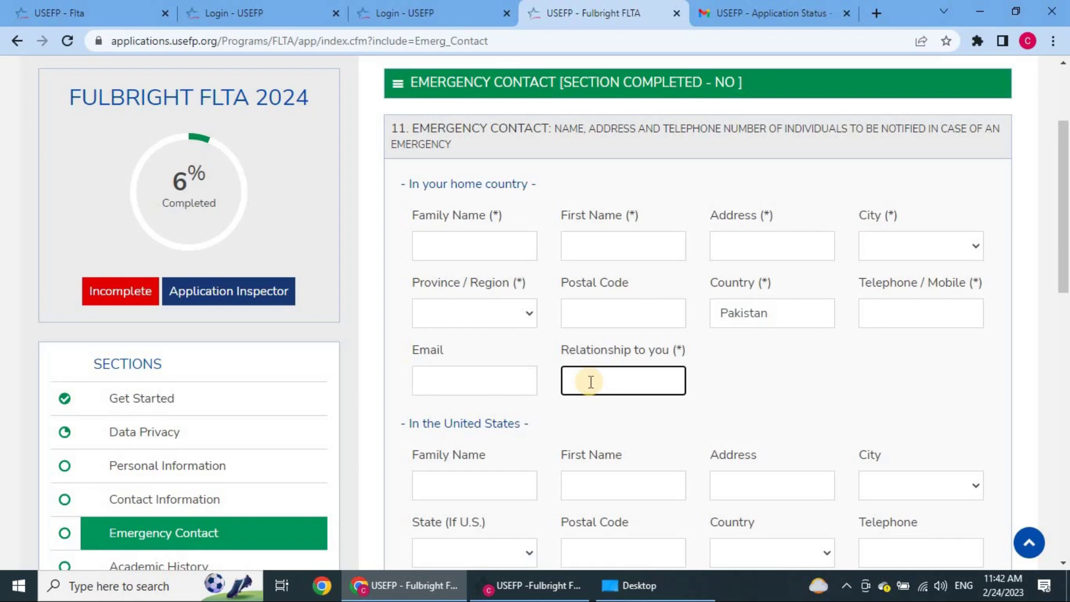
Step: Examine the United States emergency contact fields and compare them with the required home-country contact fields
scroll(759, 389, down, 4)
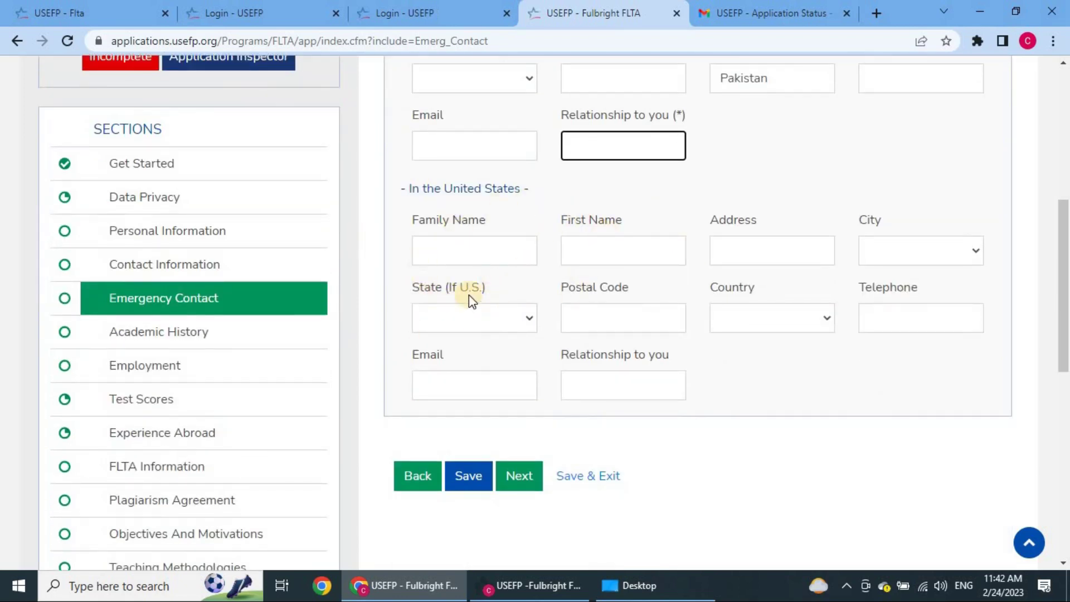
click(471, 251)
click(576, 244)
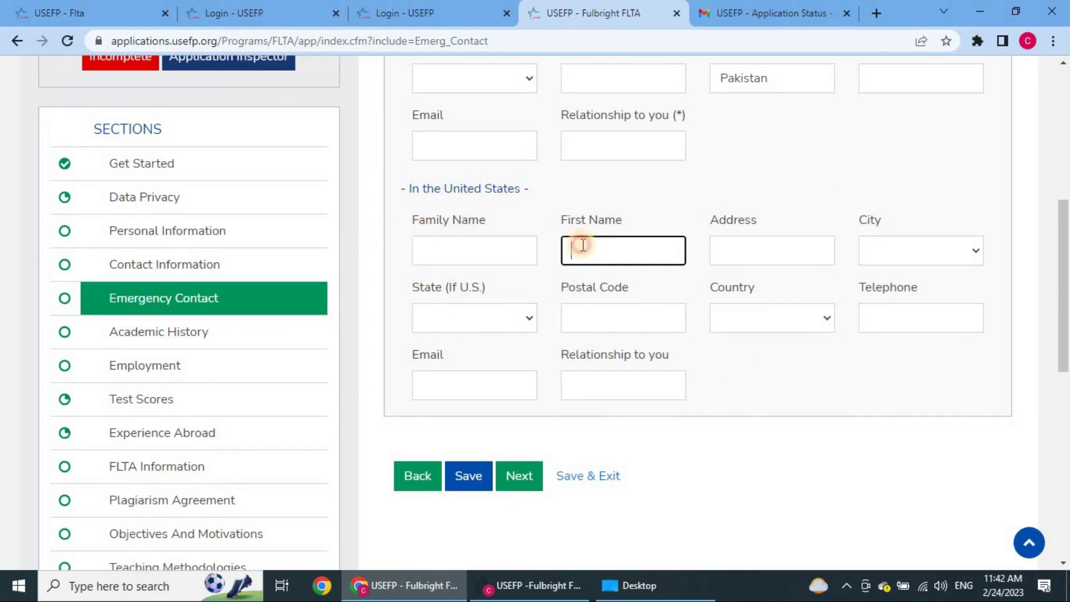
click(739, 255)
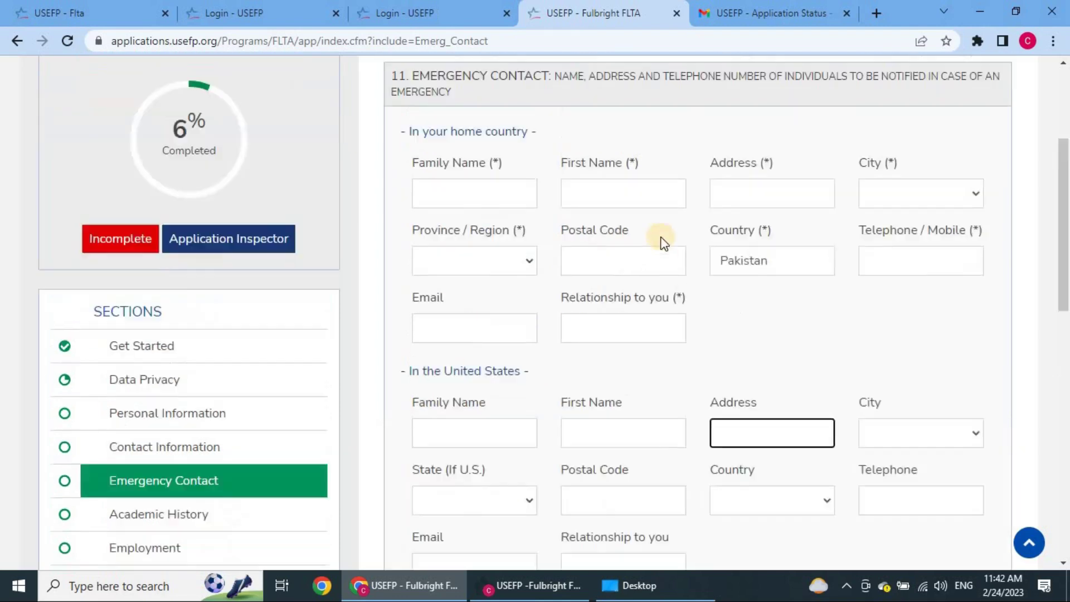
scroll(661, 239, up, 5)
scroll(634, 336, down, 7)
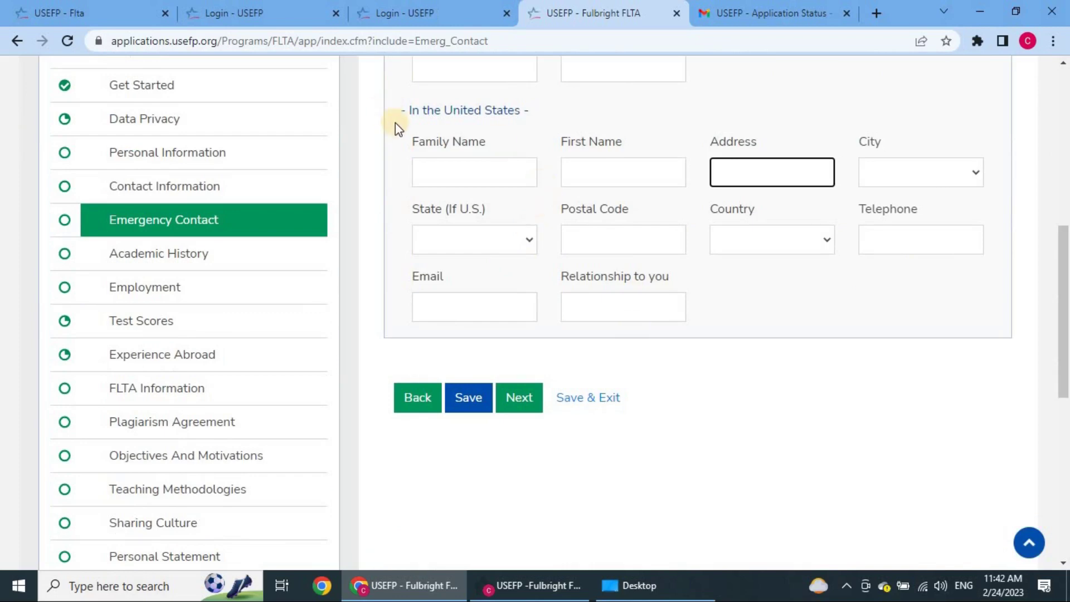
scroll(633, 199, up, 5)
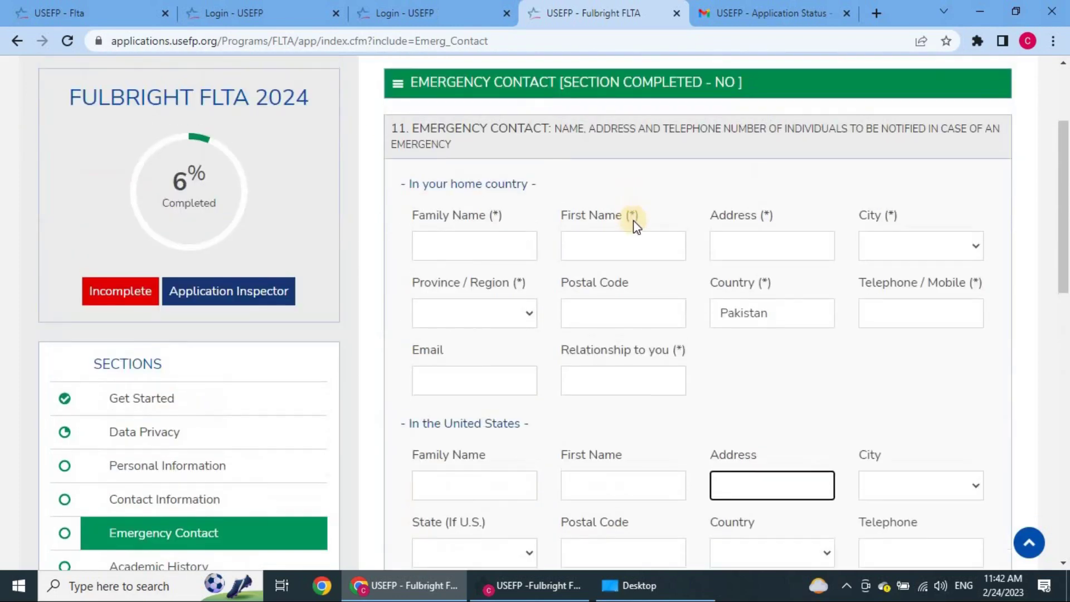
scroll(633, 220, down, 6)
scroll(602, 145, up, 2)
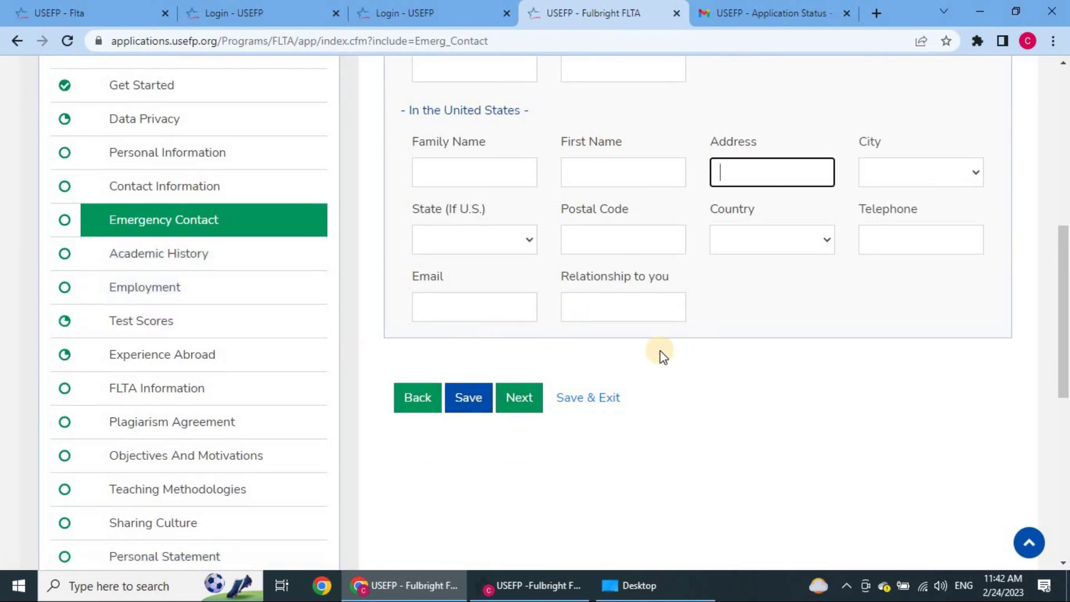
scroll(661, 353, up, 3)
scroll(557, 334, down, 2)
Step: Open the Add Education form from the Academic History section
click(230, 269)
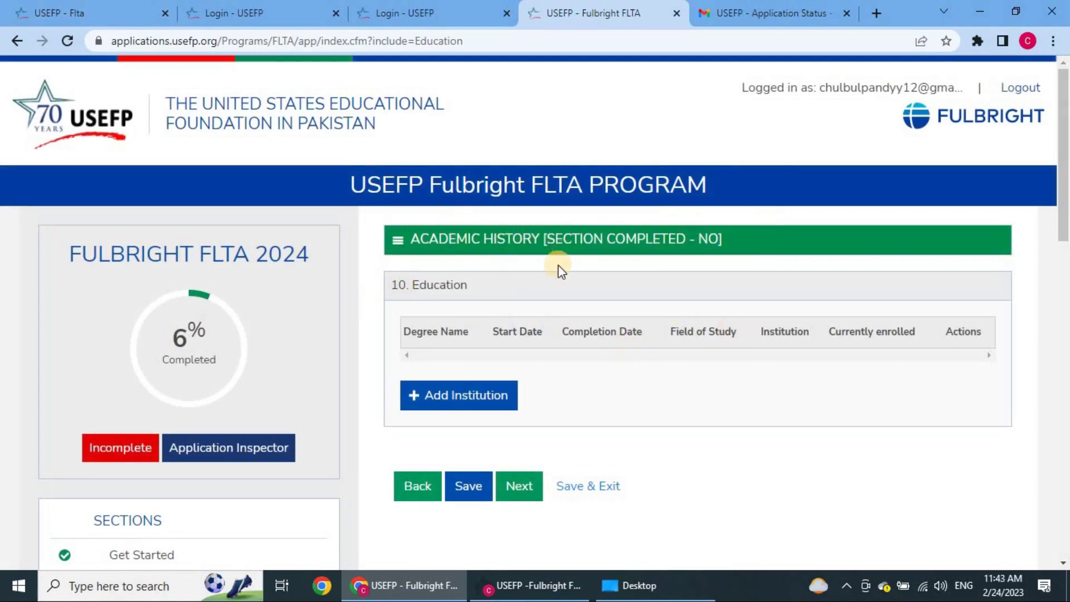
click(460, 388)
scroll(255, 274, down, 4)
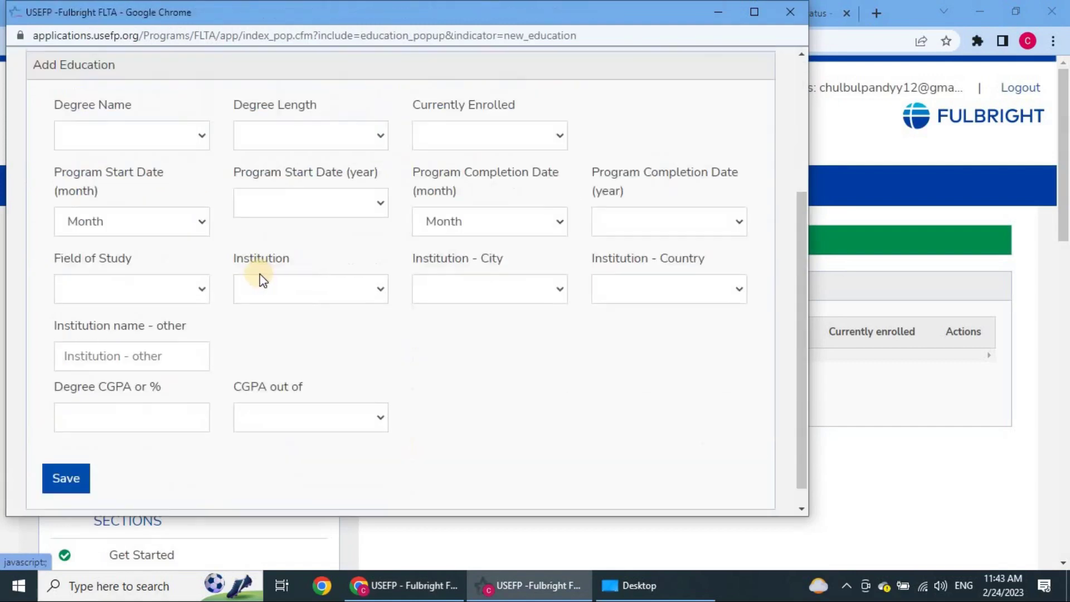
Step: Read the Add Education notes on the final transcript deadline, GPA scale, percentage entry and unlisted institution names
scroll(267, 277, up, 4)
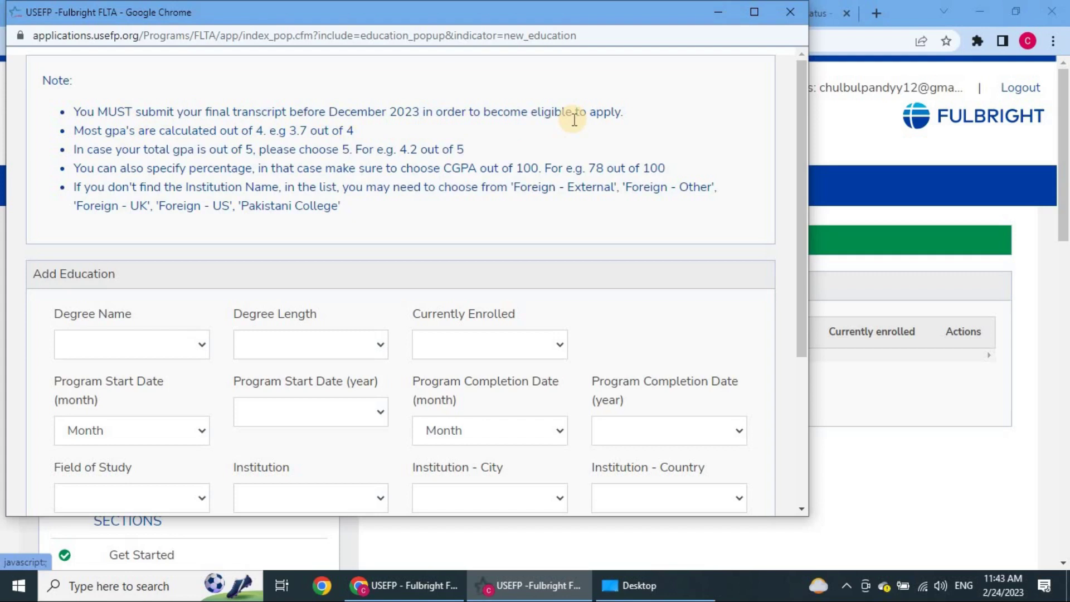
triple_click(429, 113)
click(392, 113)
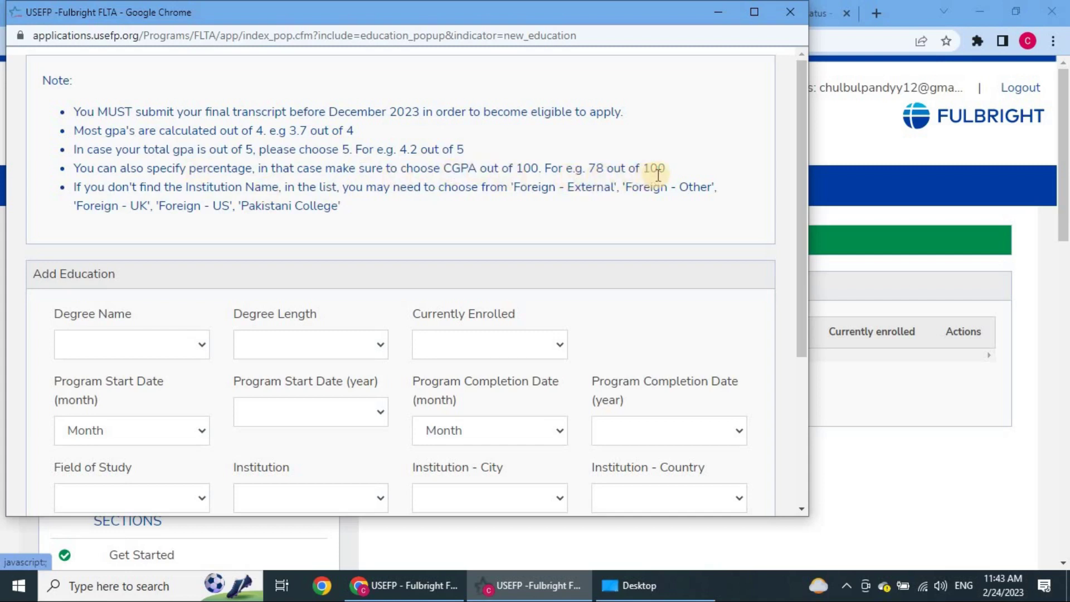
scroll(296, 216, down, 4)
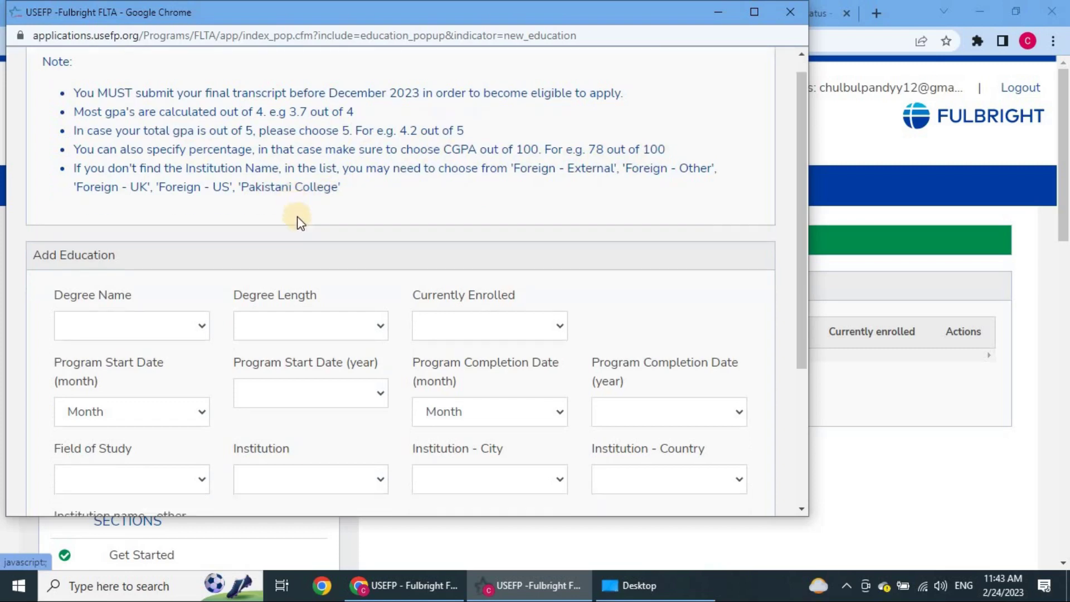
scroll(223, 173, up, 1)
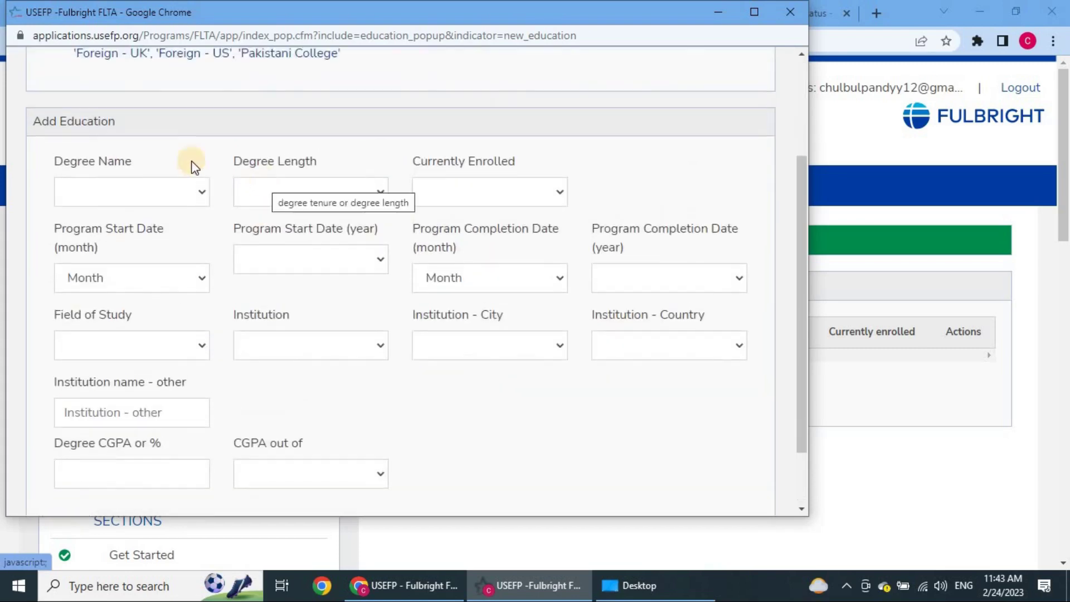
Step: Examine the available Degree Name and Degree Length options in the Add Education form
click(157, 192)
key(b)
key(a)
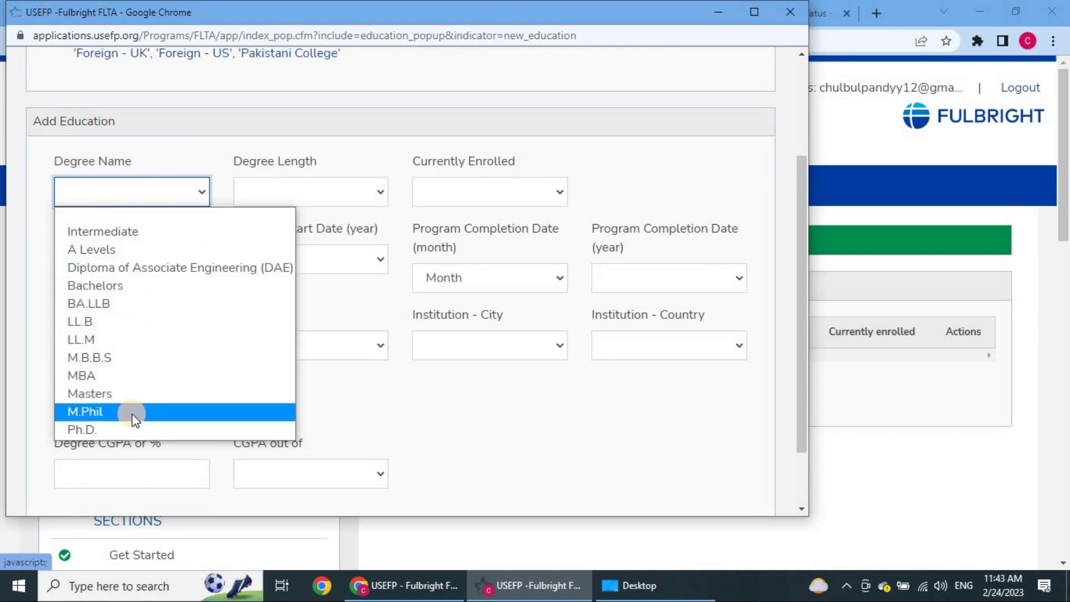
click(221, 169)
click(169, 195)
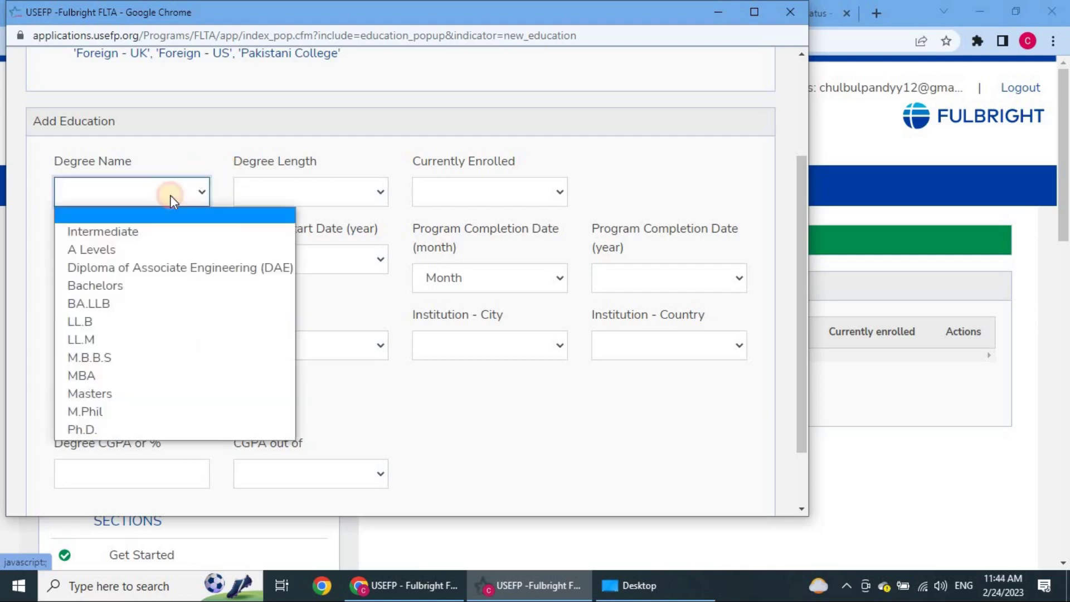
click(210, 195)
click(299, 191)
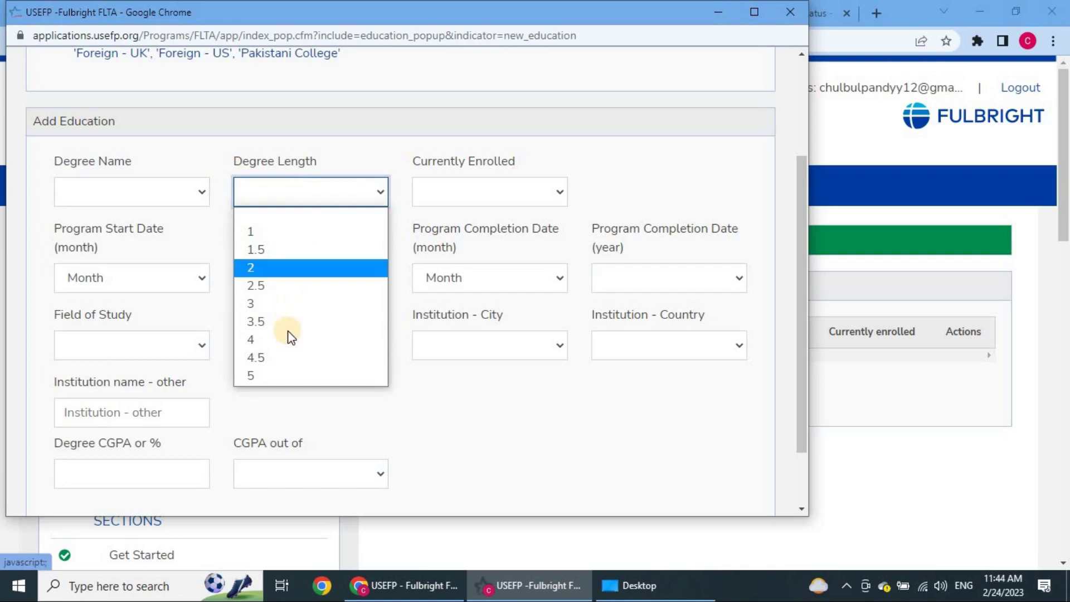
Step: Set Currently Enrolled to Yes for the degree being added
click(491, 186)
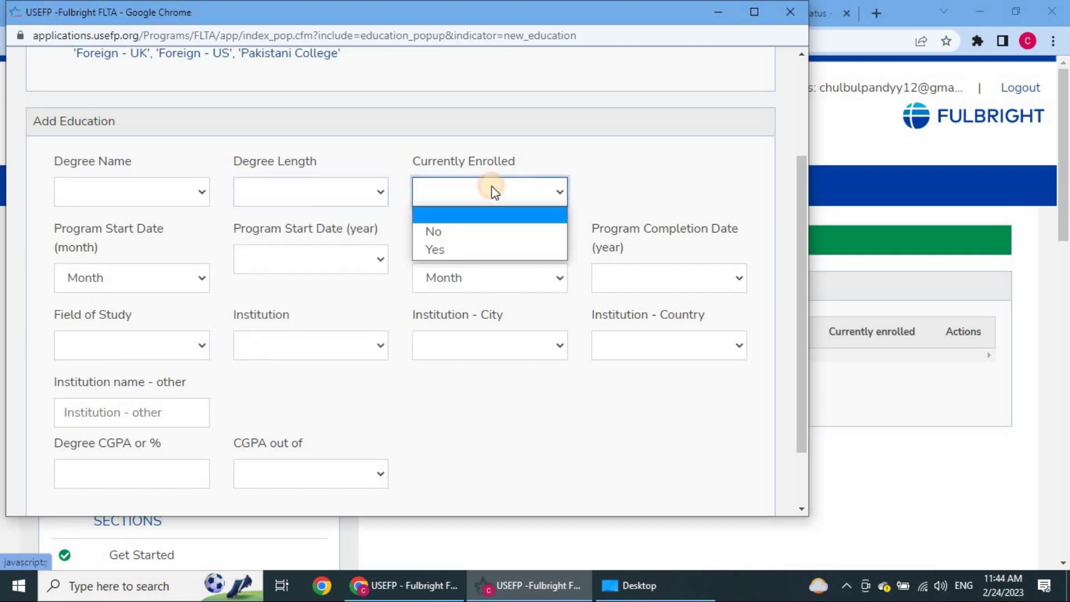
click(488, 249)
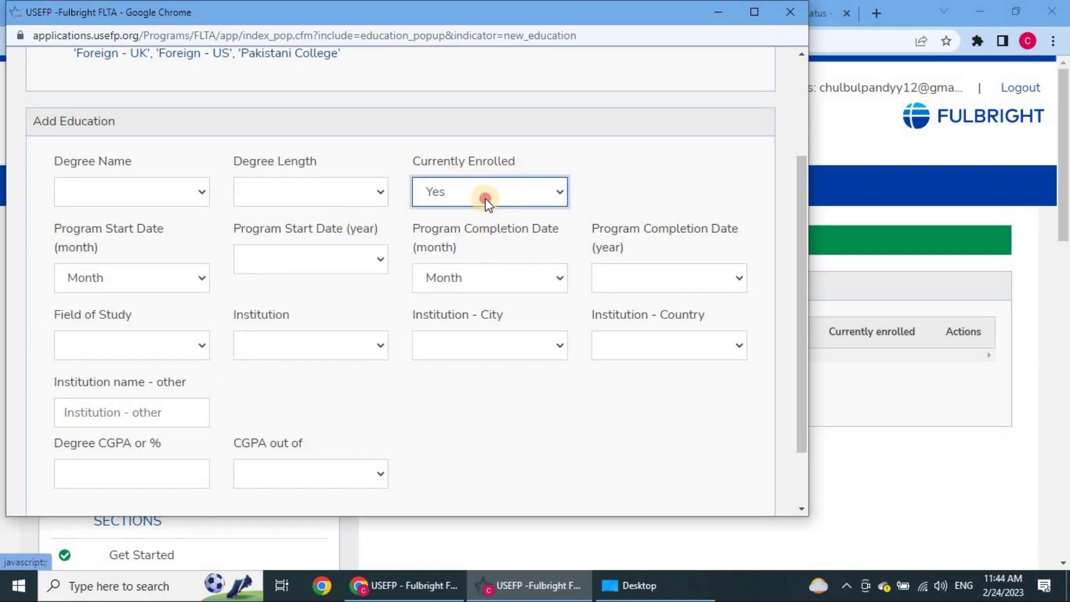
click(487, 200)
click(496, 365)
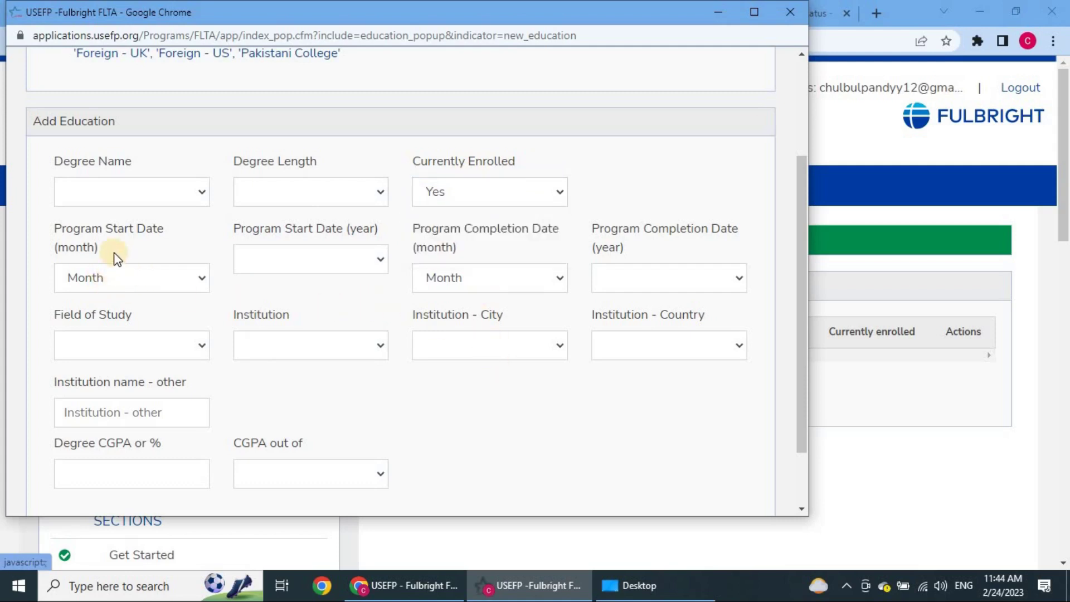
Step: Examine the month and year options for the program start and completion dates
click(158, 277)
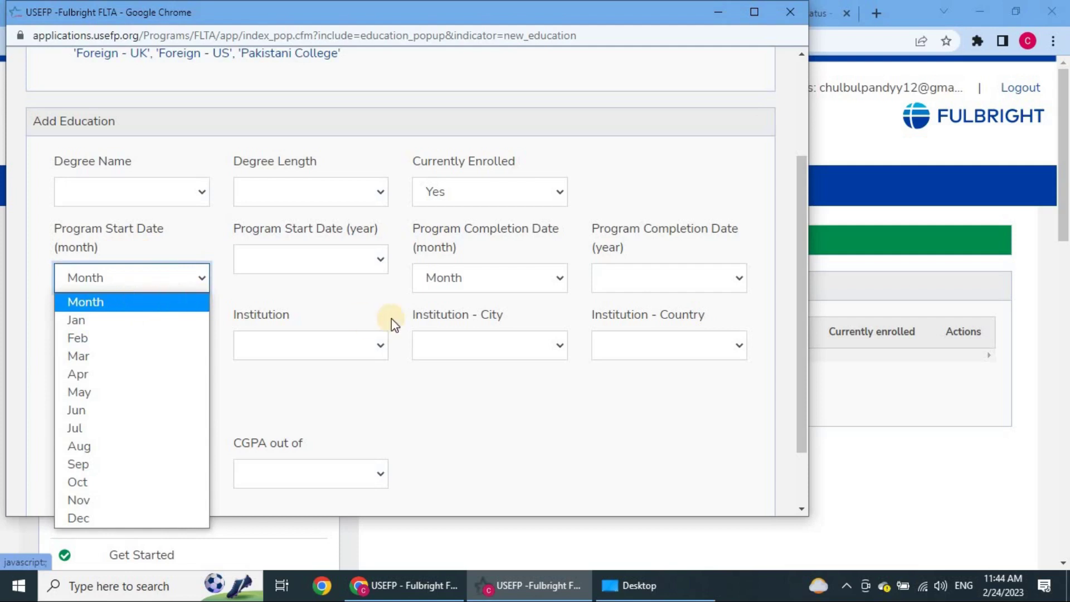
click(362, 259)
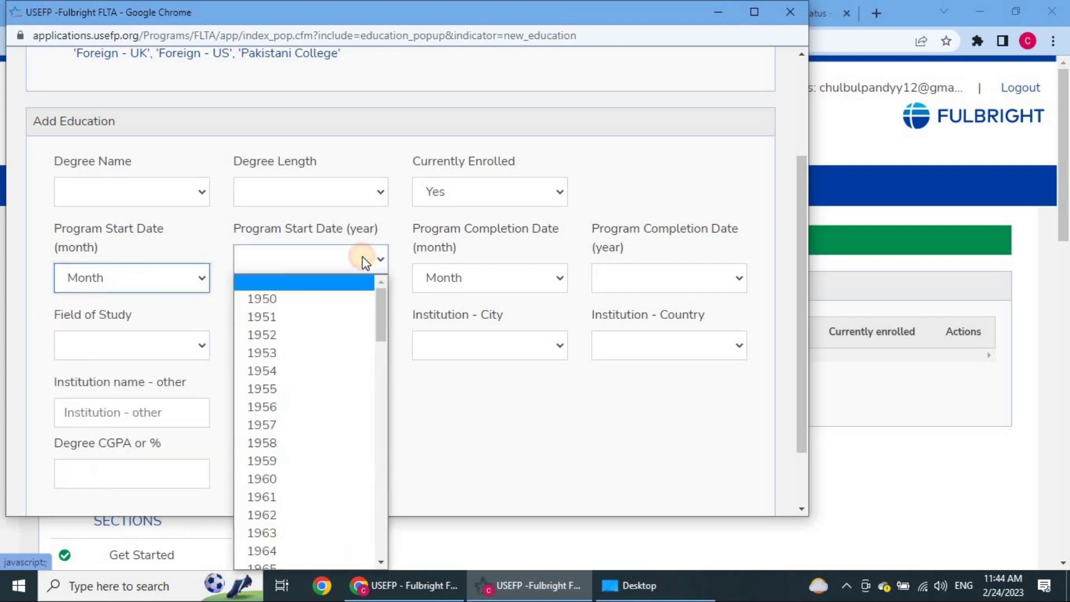
click(515, 272)
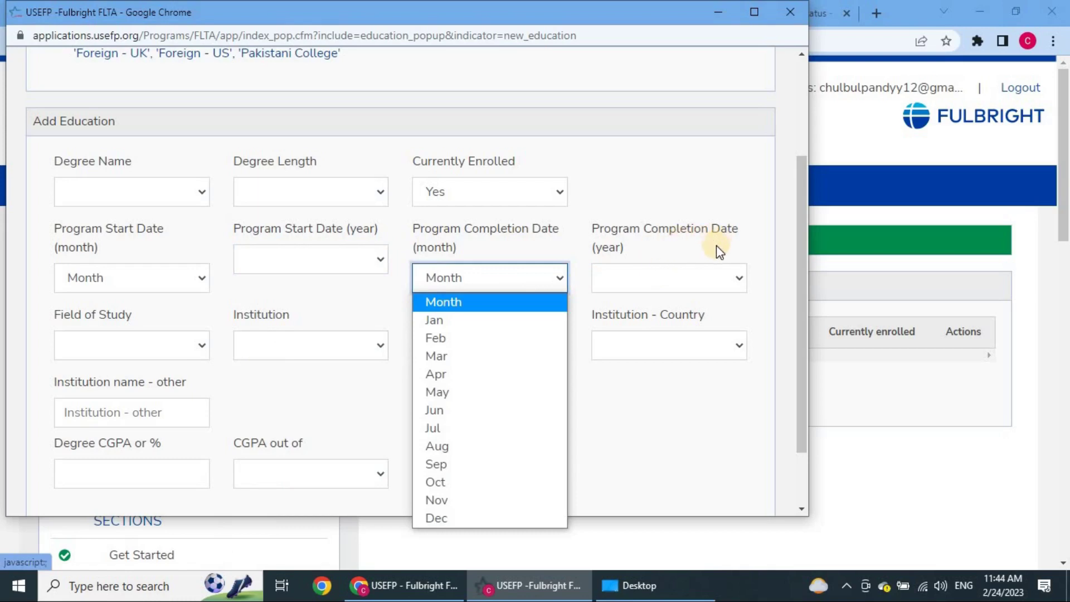
click(640, 277)
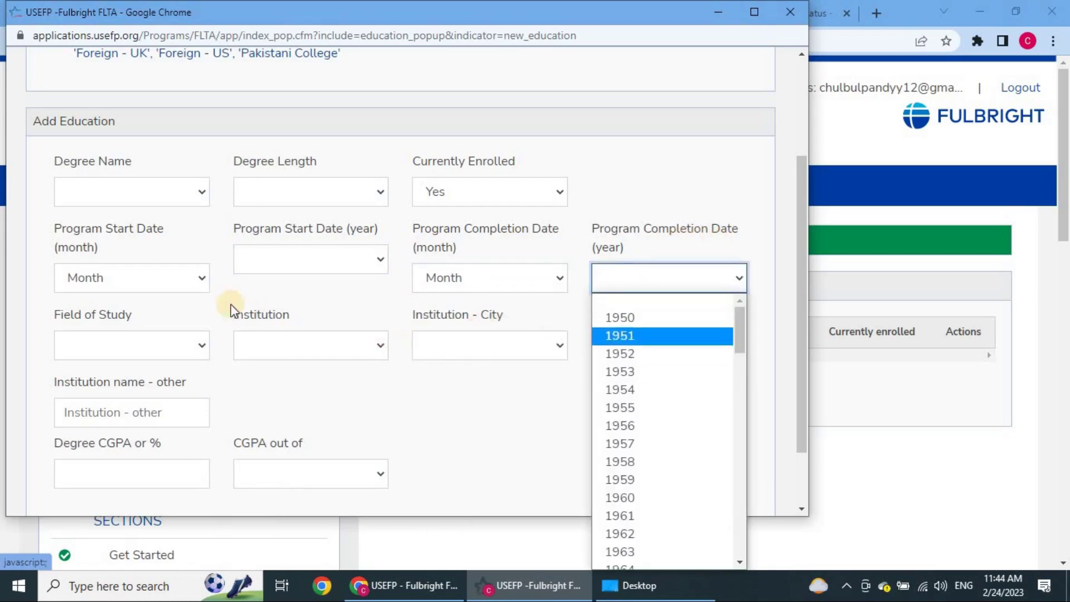
Step: Examine the Field of Study field and look through the list of institutions in the Add Education form
click(161, 345)
scroll(186, 321, up, 3)
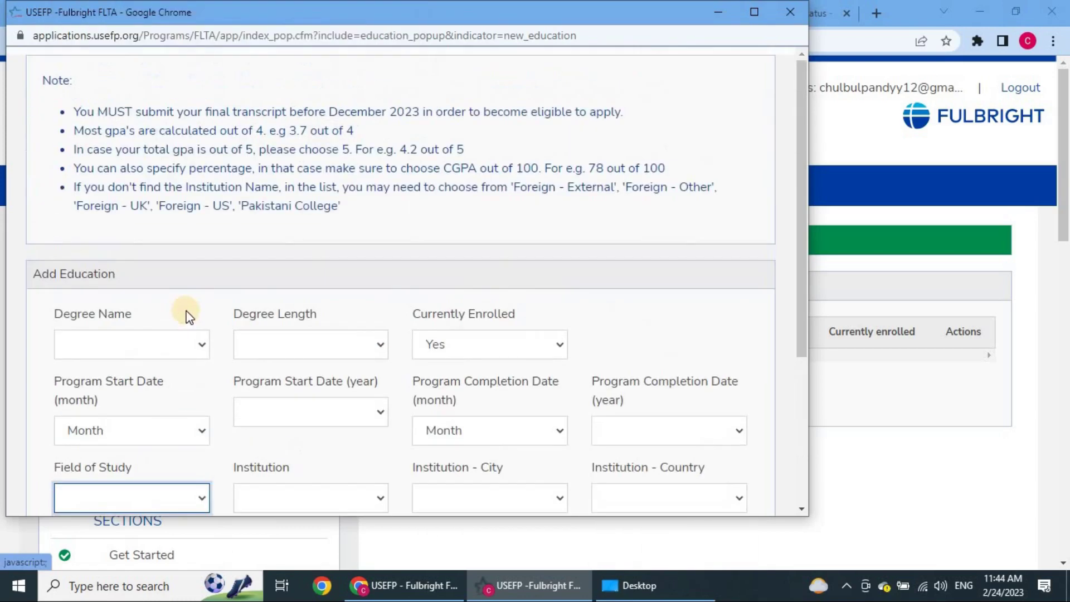
scroll(186, 322, down, 4)
click(322, 273)
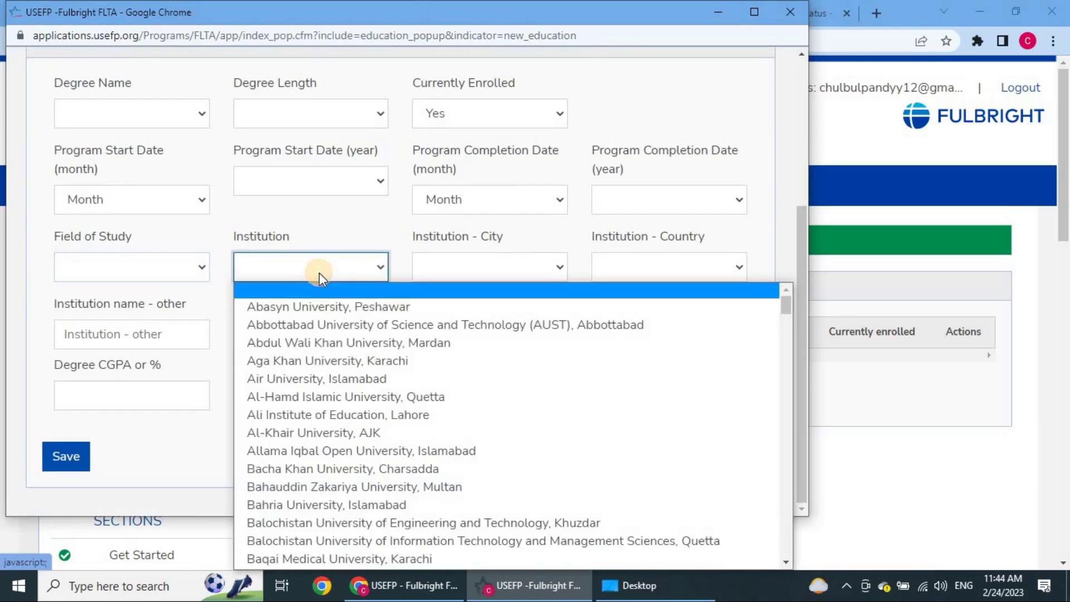
scroll(345, 351, down, 15)
scroll(346, 349, down, 8)
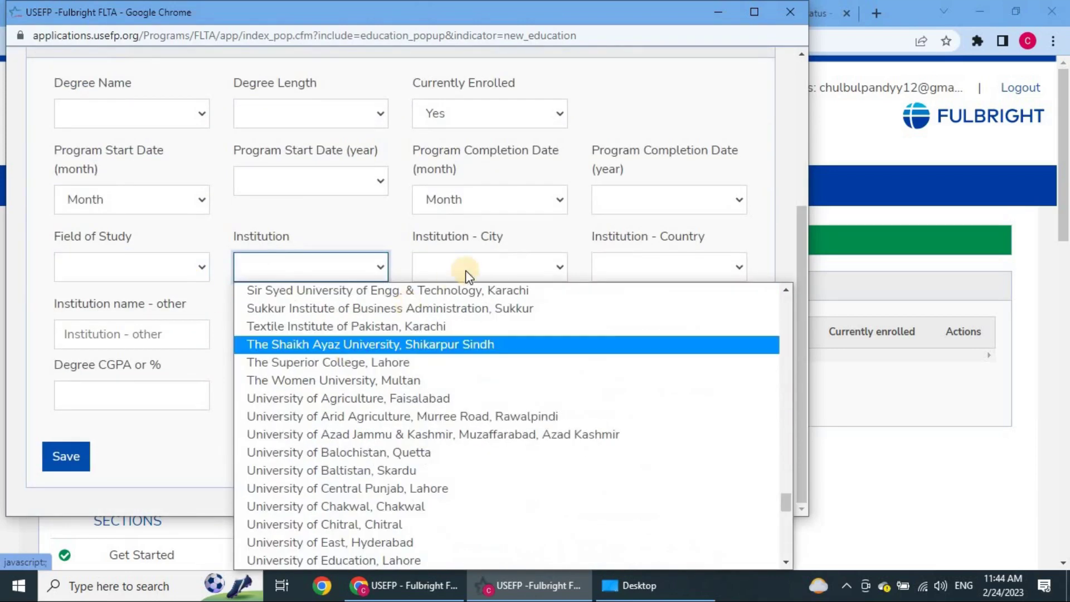
scroll(345, 349, up, 3)
Step: Look through the institution's city and country options and examine the field for another institution name
click(504, 267)
click(504, 266)
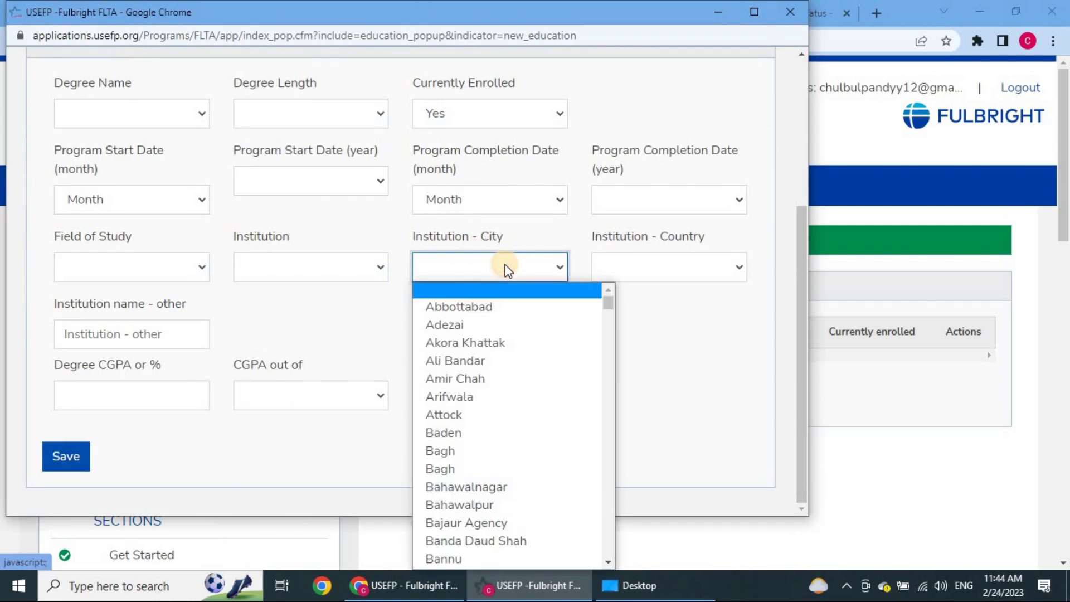
scroll(502, 351, down, 15)
scroll(502, 340, down, 18)
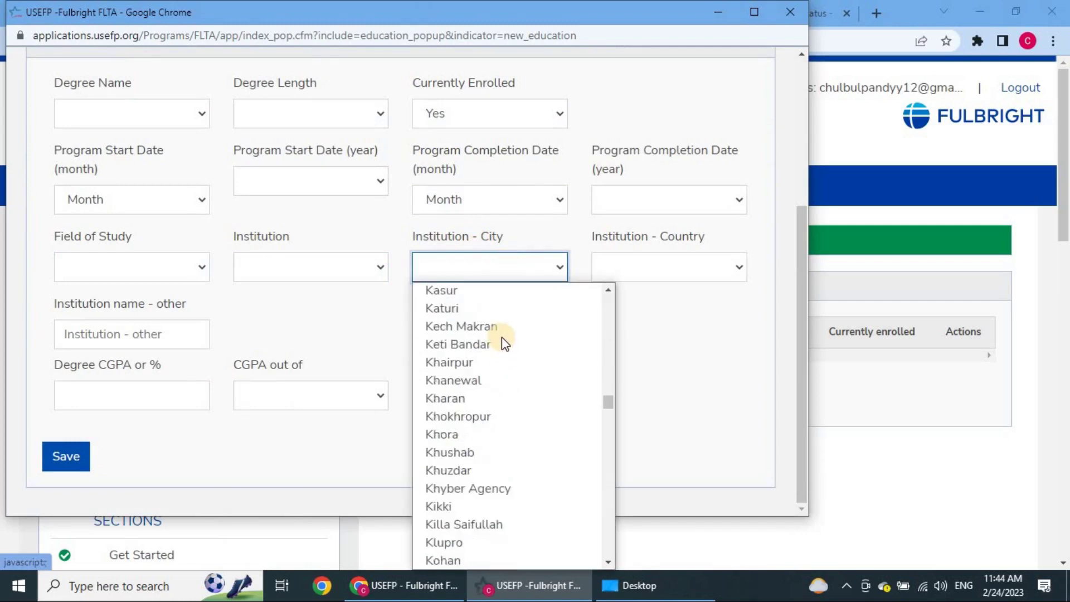
click(645, 266)
click(646, 264)
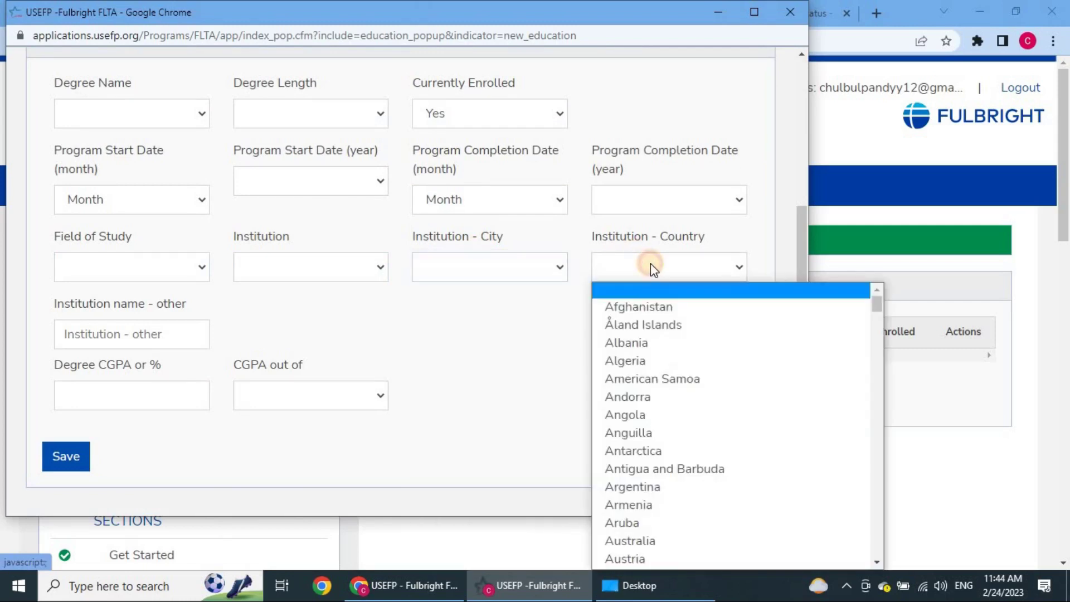
scroll(669, 353, down, 20)
scroll(669, 361, down, 5)
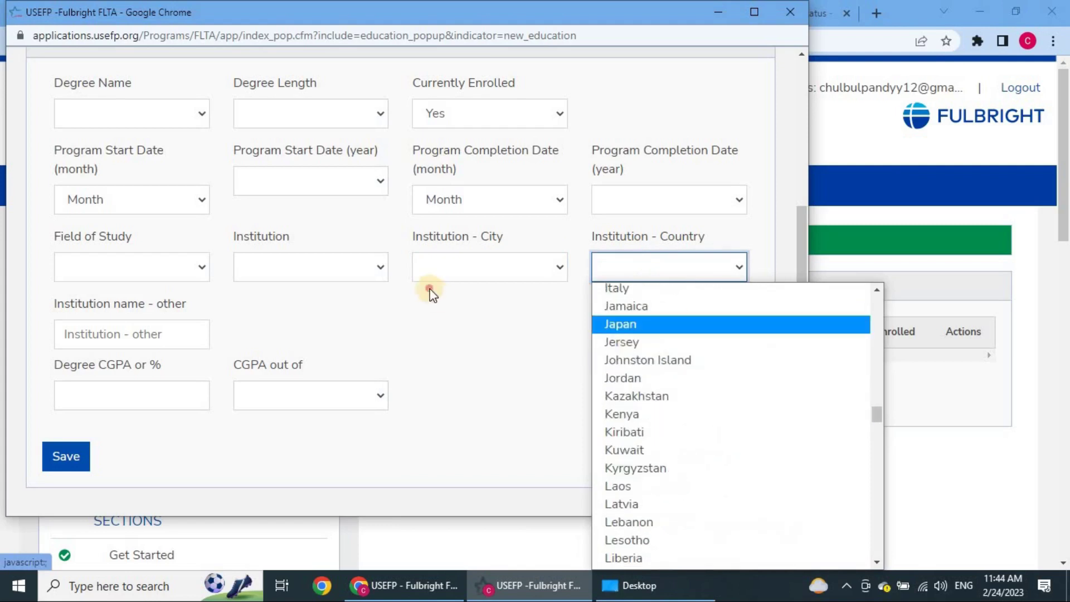
click(429, 288)
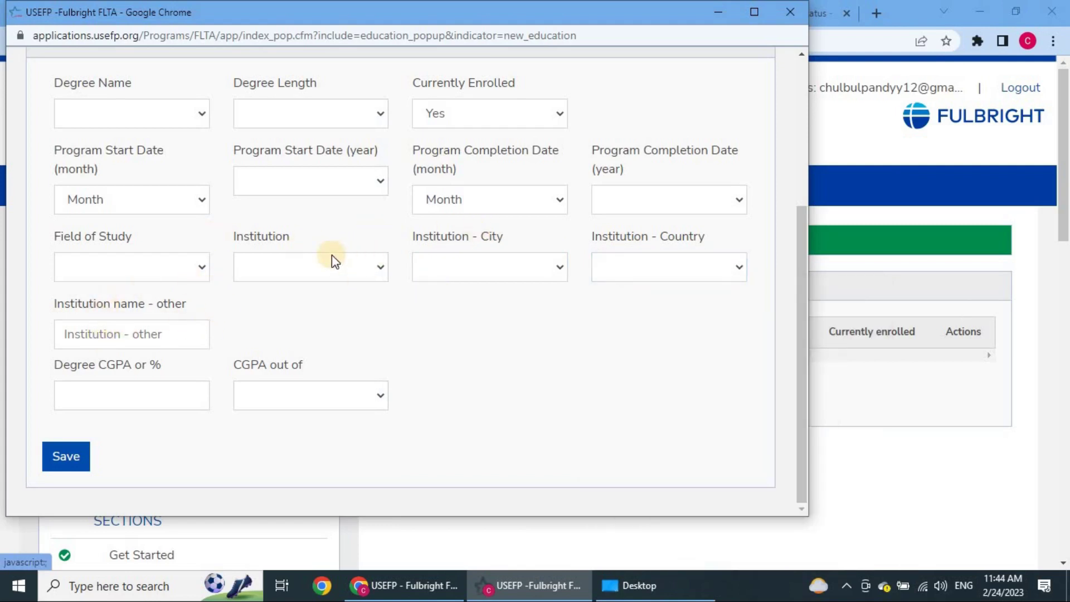
click(157, 332)
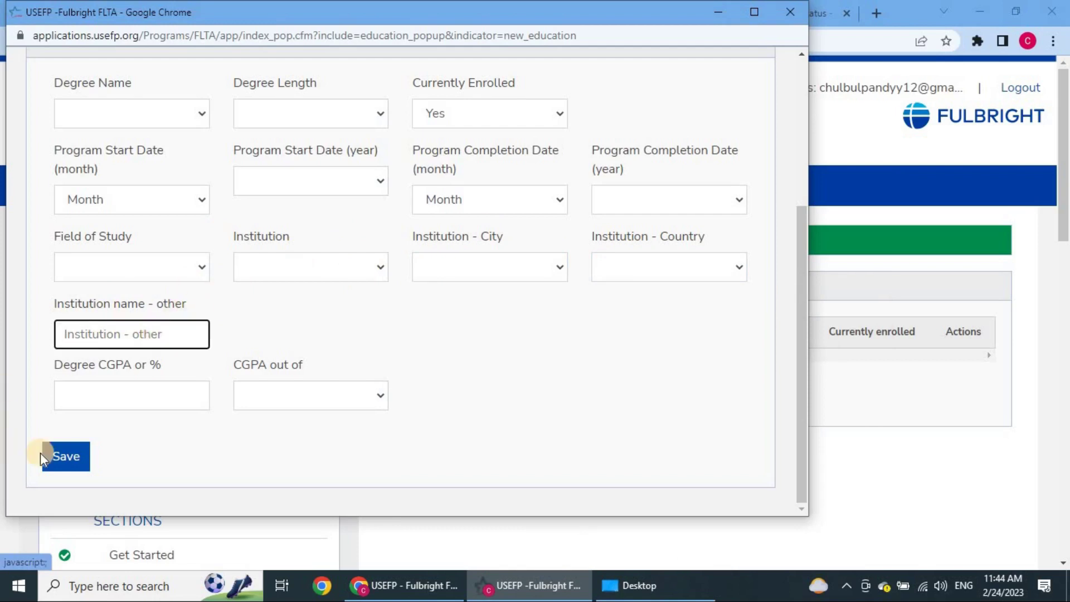
Step: Enter a degree CGPA of 3.5 out of 4
click(152, 395)
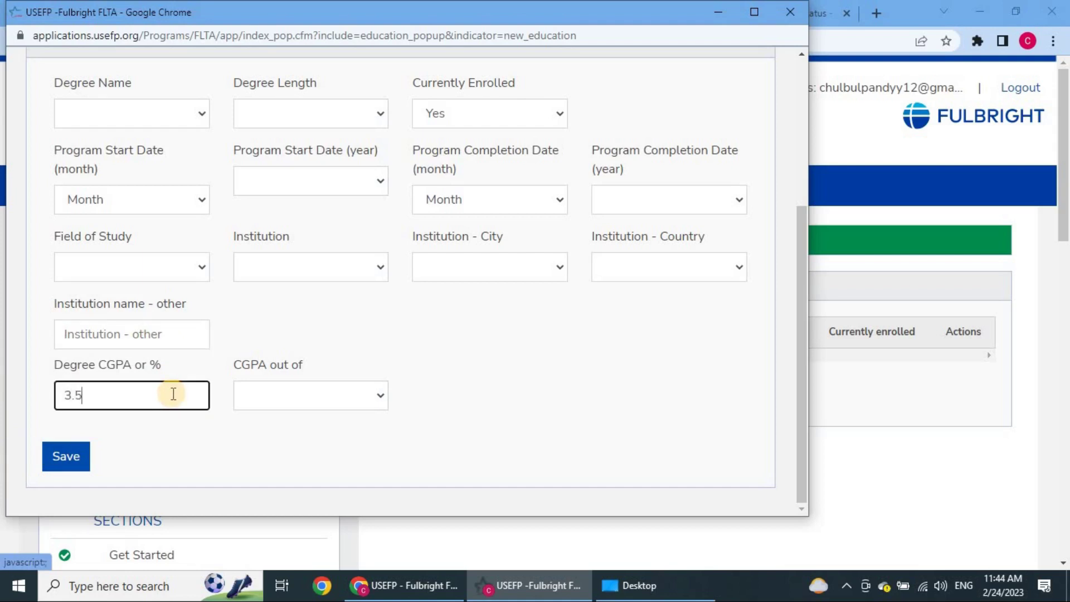
click(275, 397)
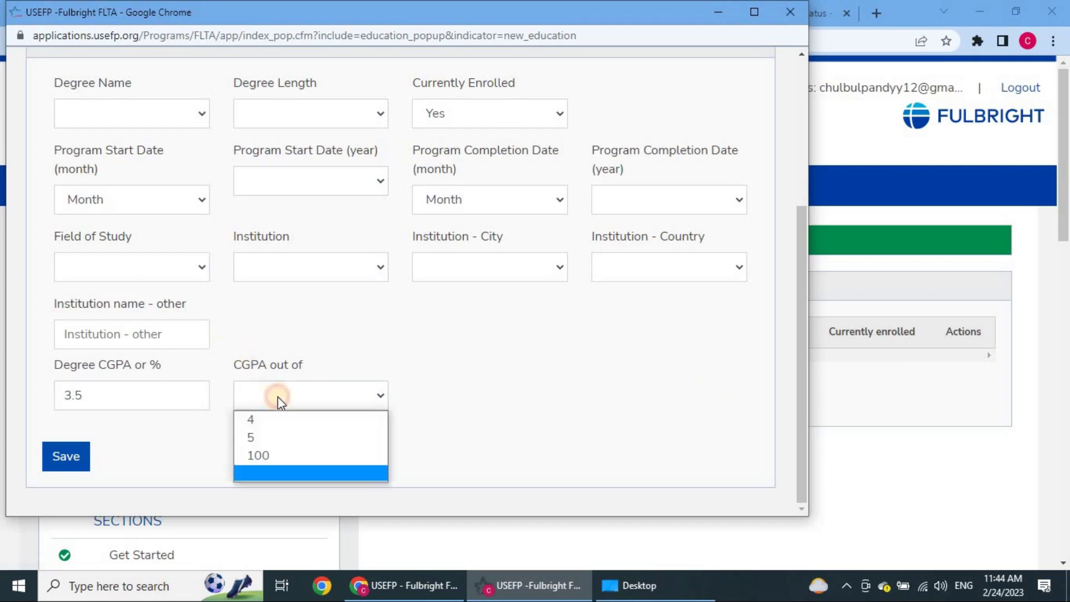
click(280, 422)
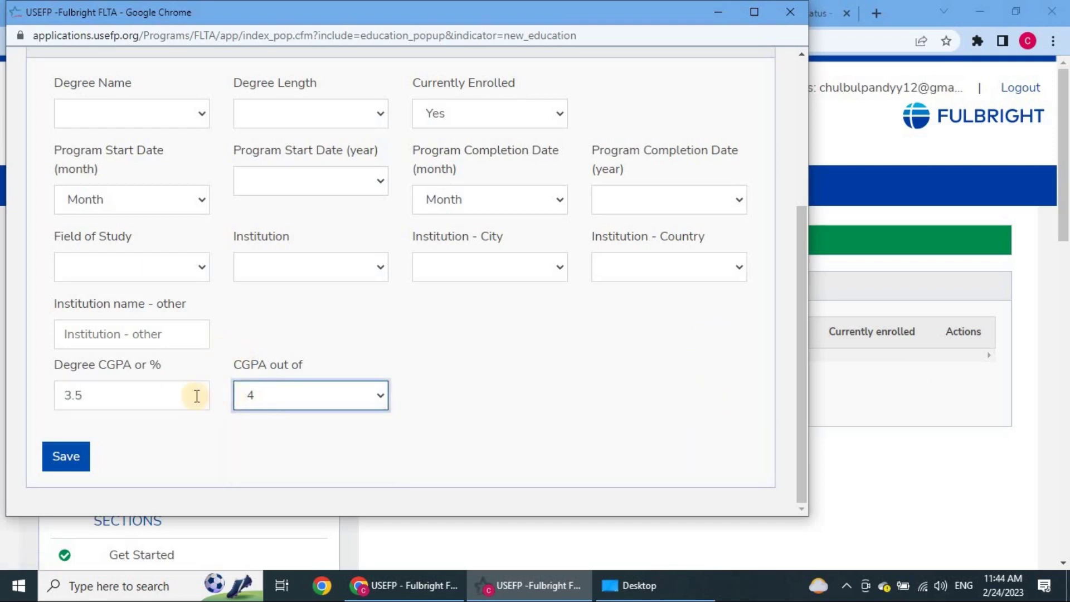
Step: Set the degree result to the percentage 70, with CGPA out of 100
double_click(196, 395)
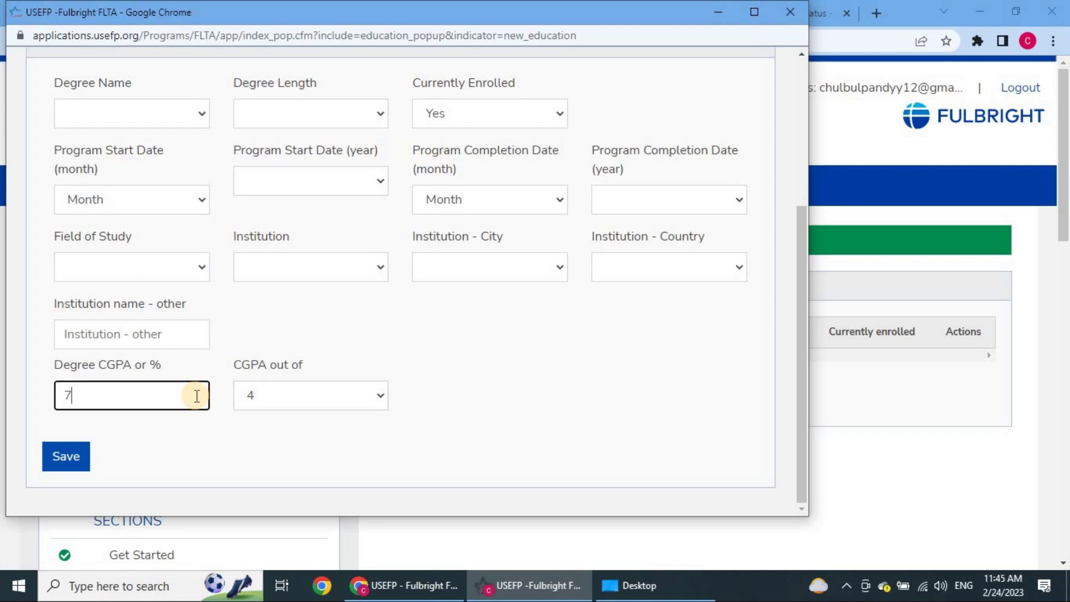
click(310, 401)
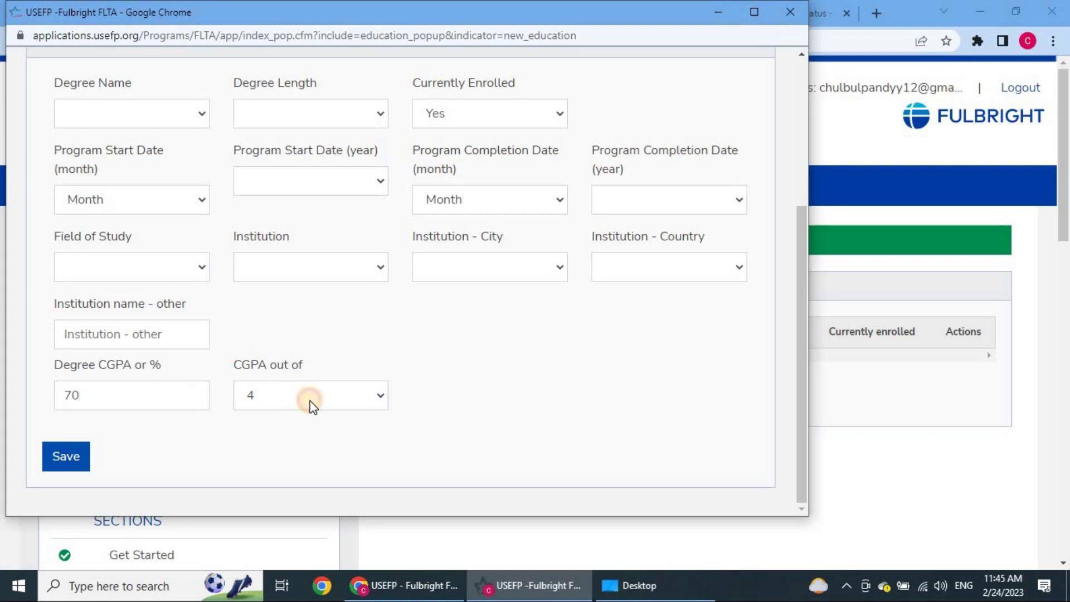
click(282, 453)
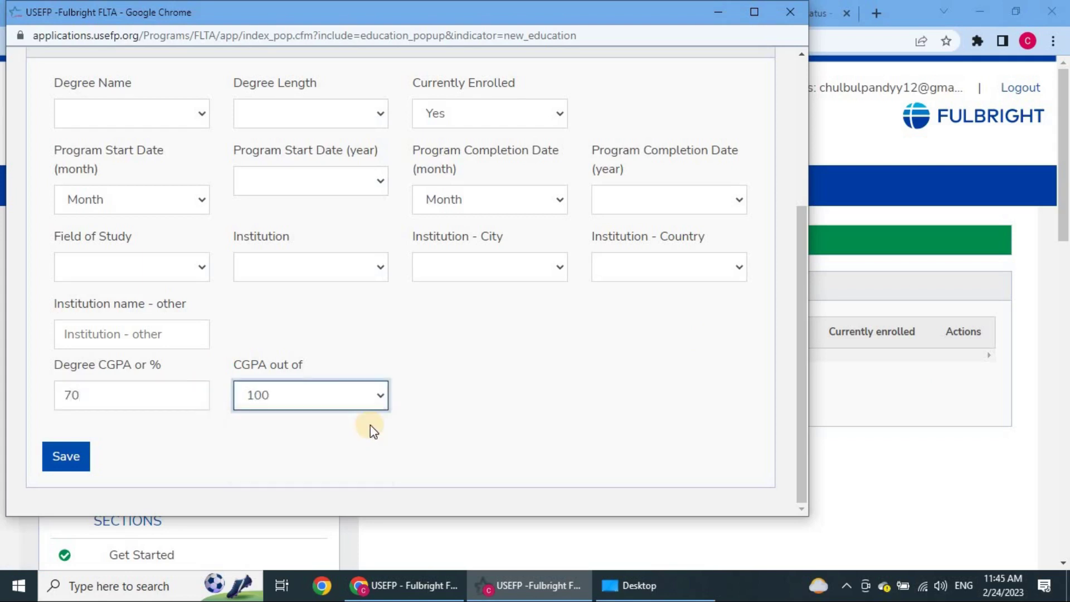
click(132, 390)
double_click(132, 390)
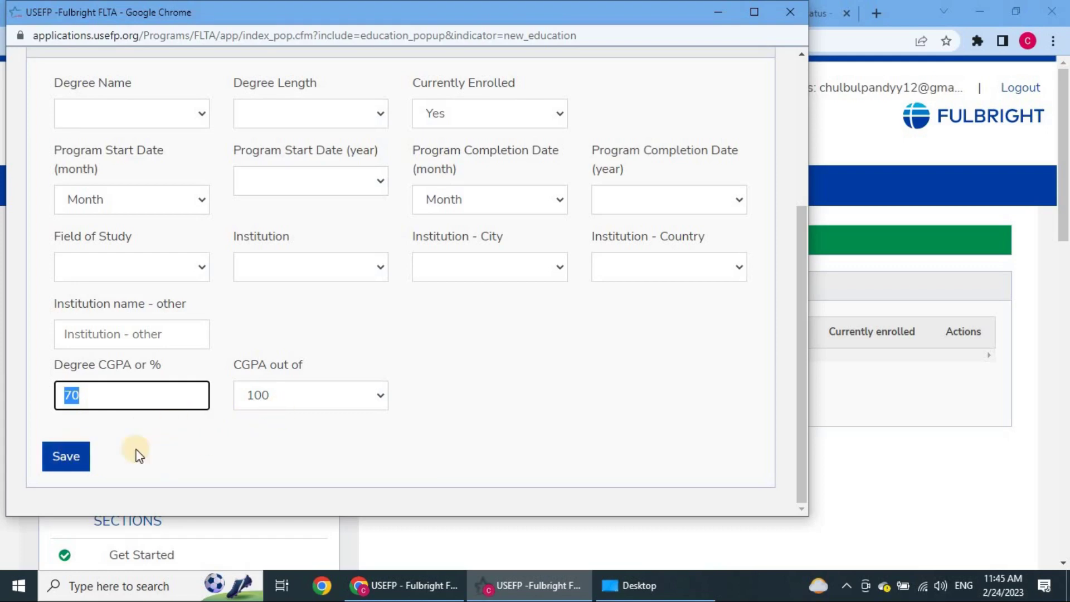
scroll(326, 342, up, 2)
scroll(322, 338, down, 3)
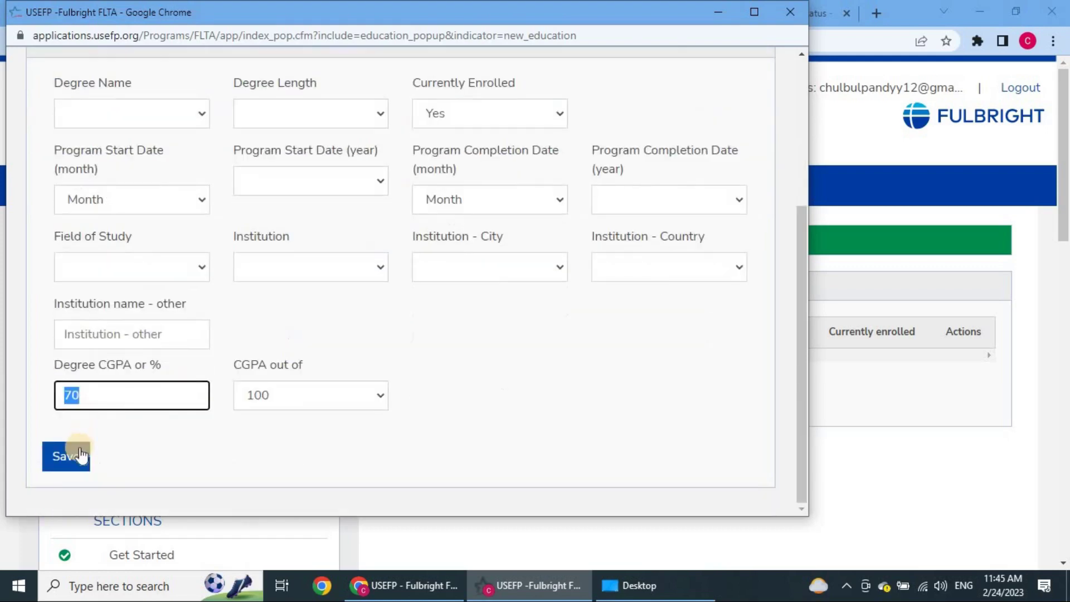
Step: Review the notes in the Add Education form, close it without saving, and go to the Employment section
scroll(451, 374, up, 4)
scroll(467, 386, up, 1)
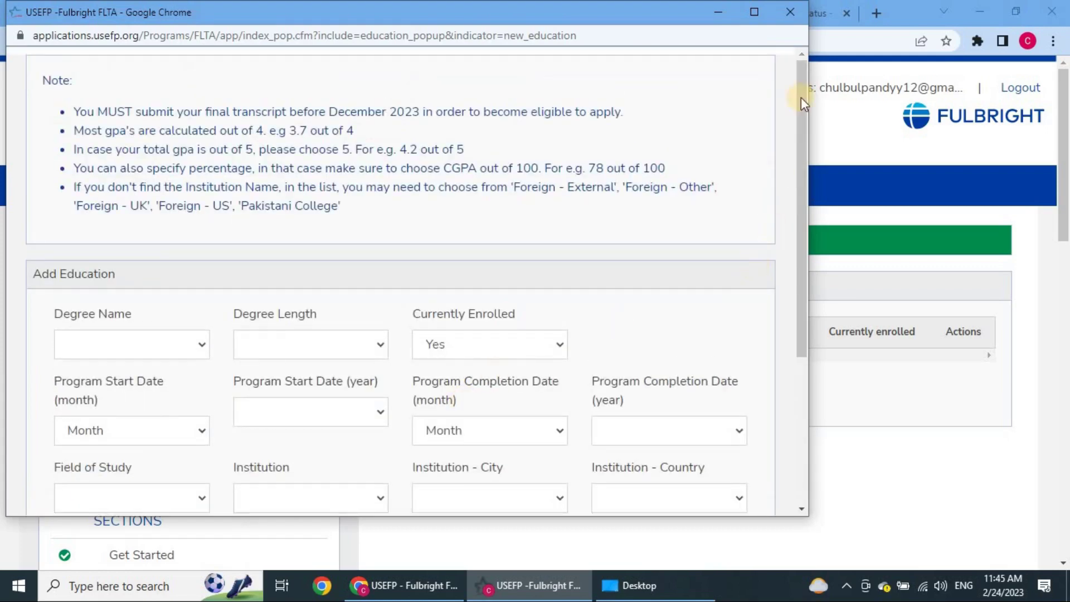
click(796, 15)
scroll(663, 319, down, 4)
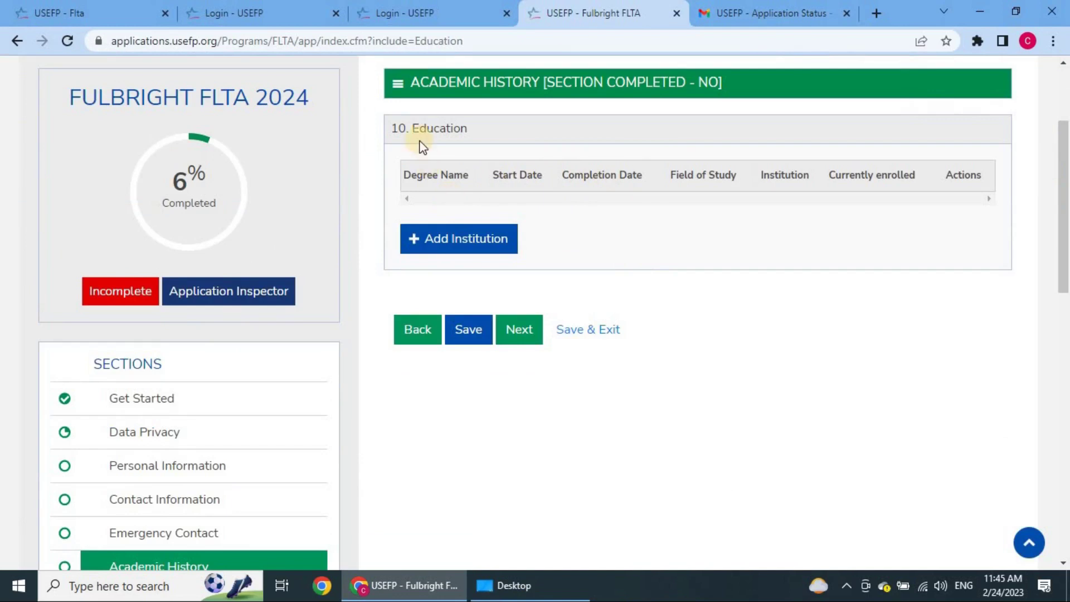
scroll(368, 200, down, 7)
click(145, 218)
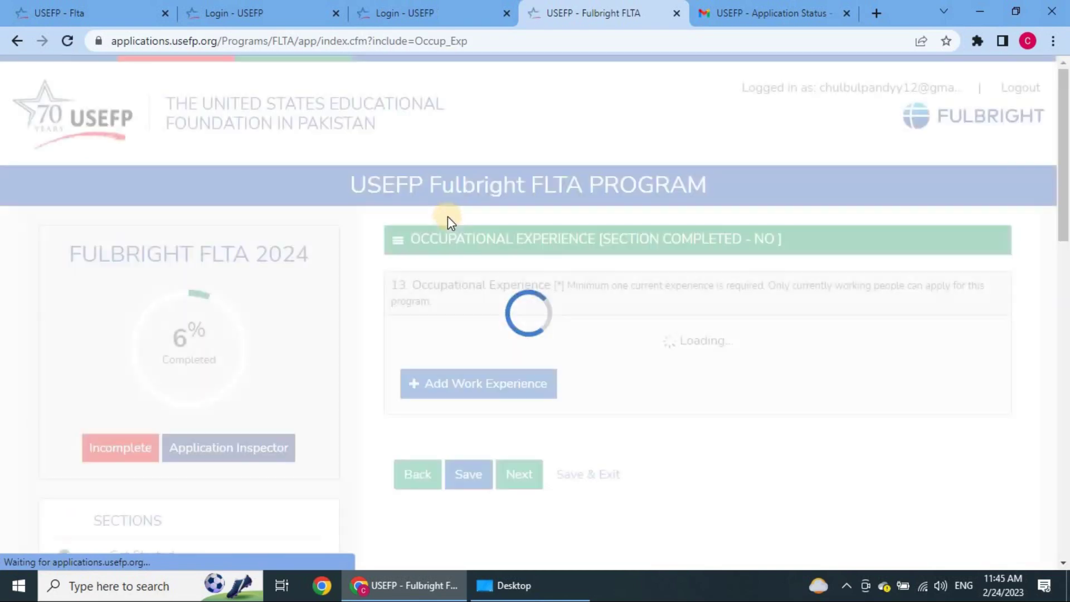
Step: Read the occupational experience requirement and start a new work experience entry
scroll(478, 235, down, 3)
scroll(478, 235, up, 2)
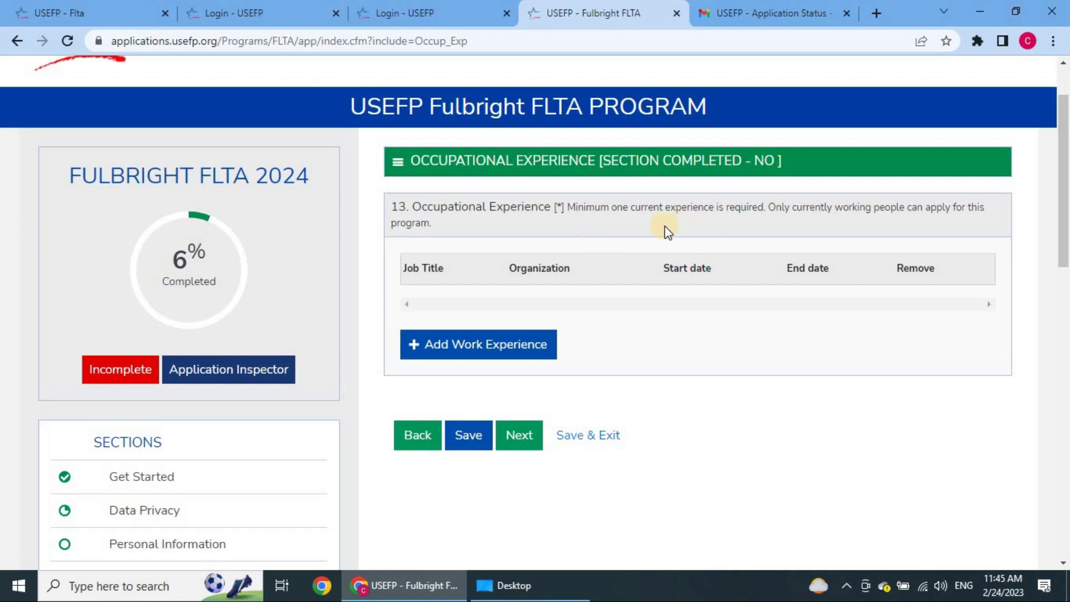
click(466, 343)
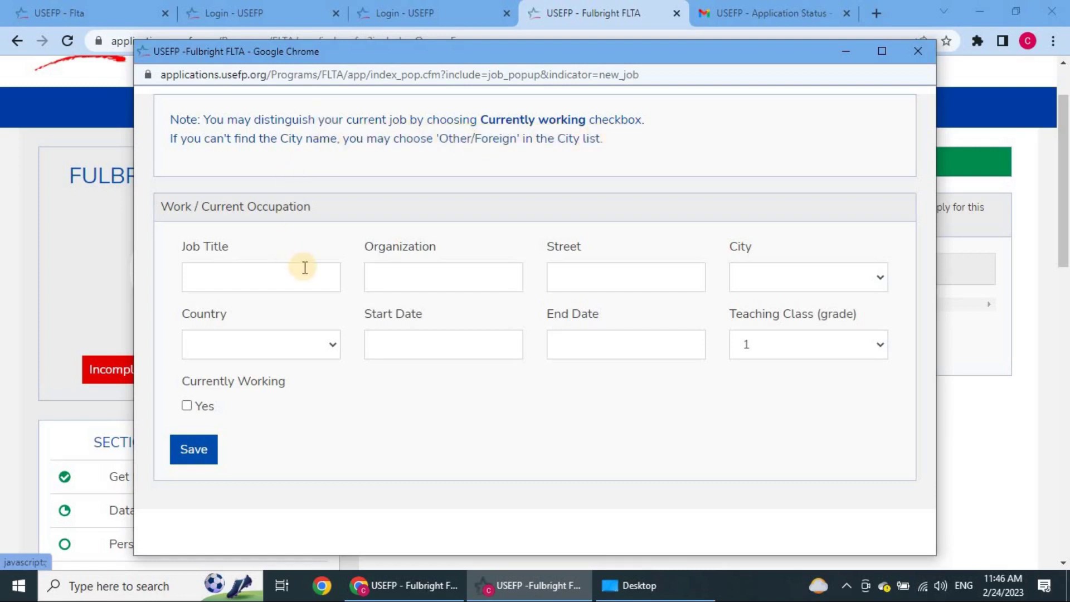
Step: Examine the work experience fields, including city, country, start date and teaching class choices, and close the form without saving
click(286, 271)
click(396, 272)
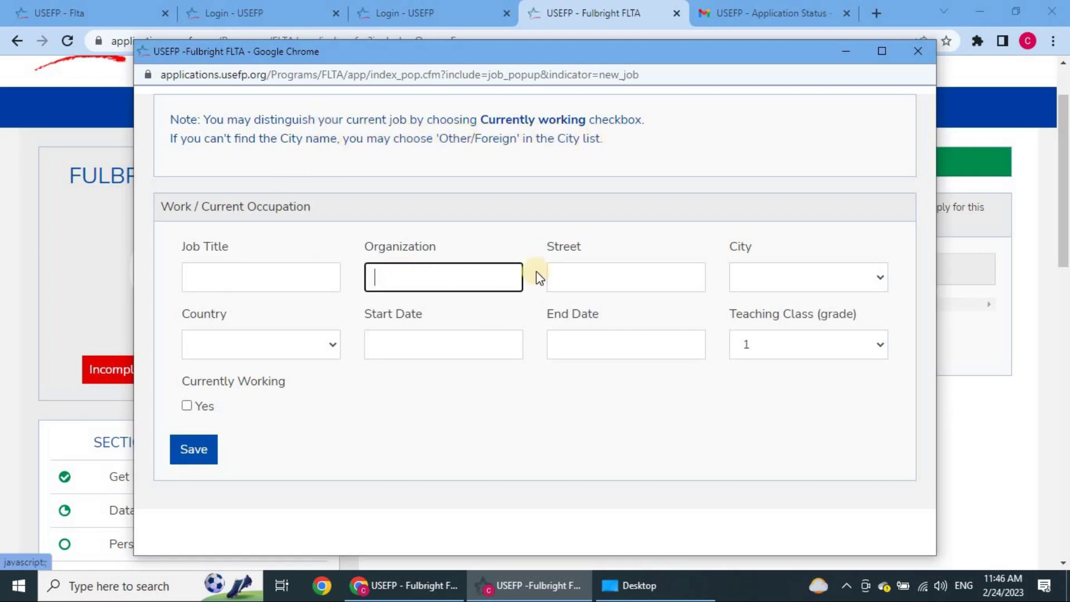
click(591, 277)
click(753, 279)
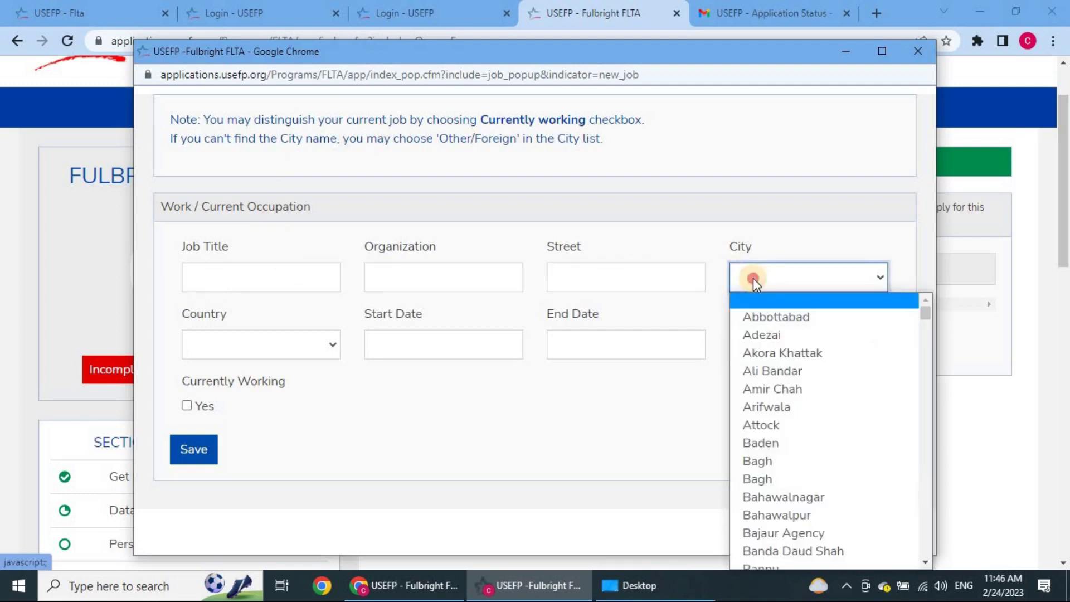
click(319, 272)
click(225, 333)
click(396, 342)
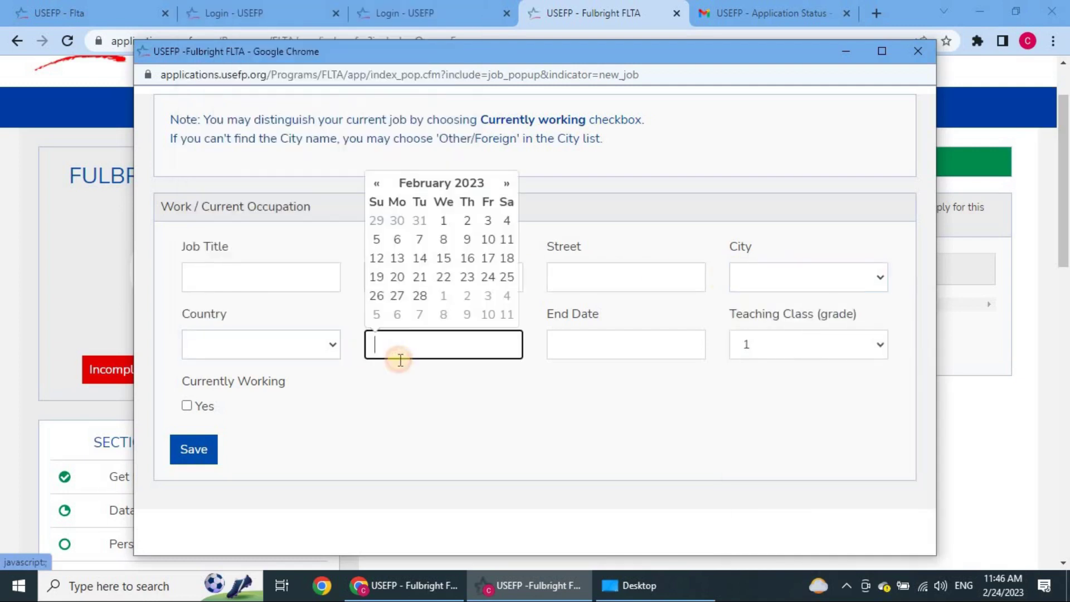
click(413, 356)
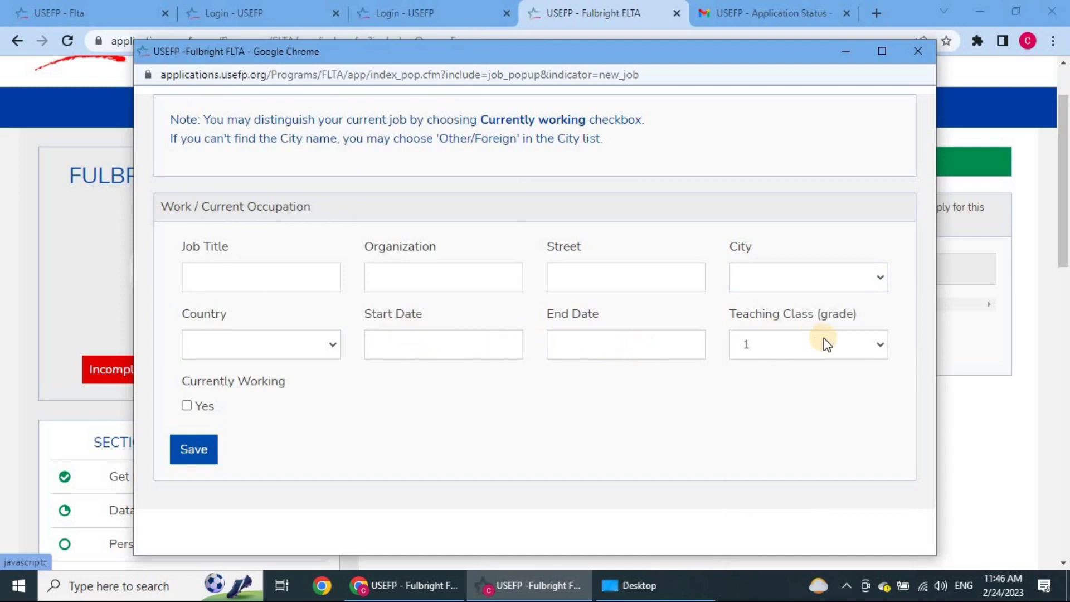
click(808, 344)
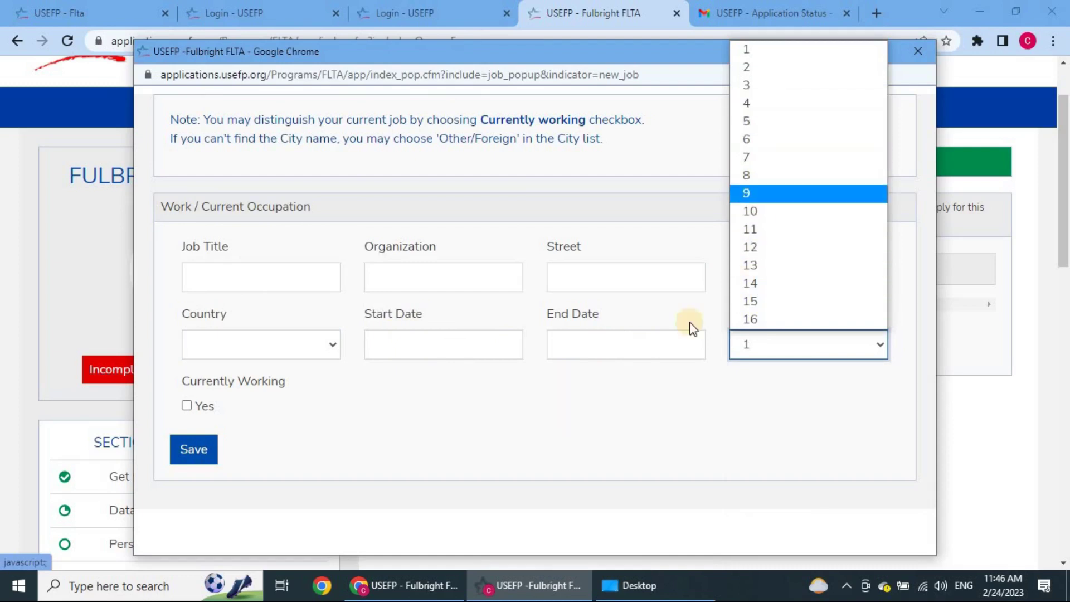
click(516, 364)
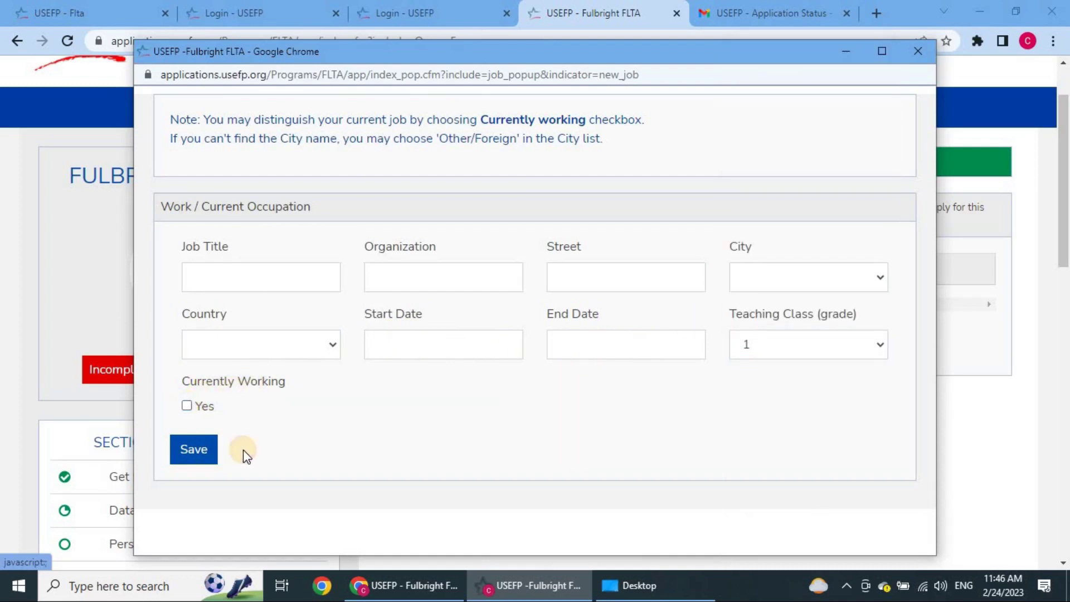
click(919, 56)
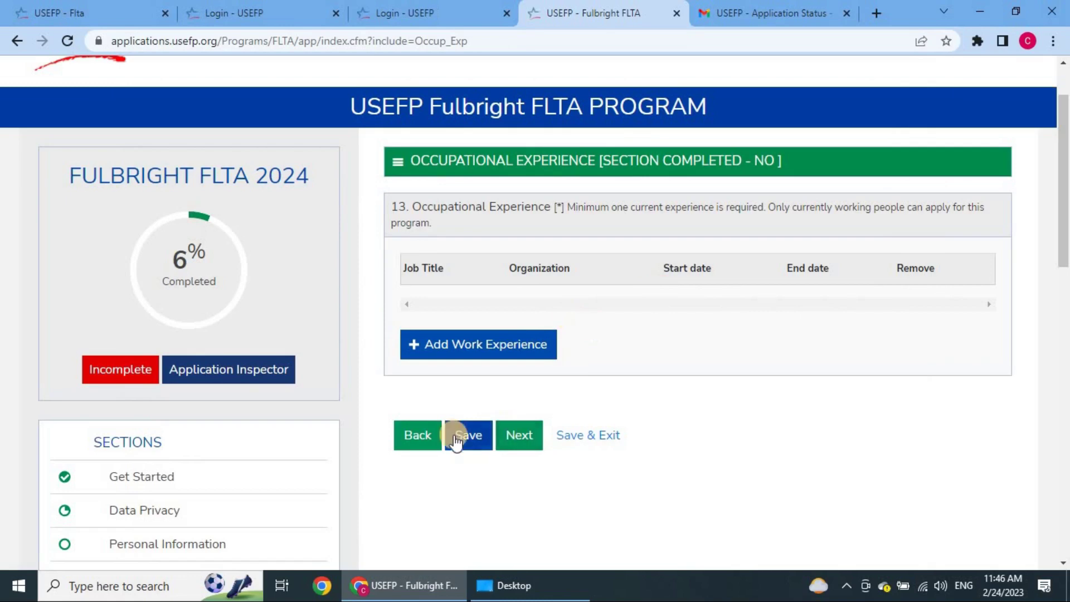
Step: Go to the Test Scores section and read the TOEFL information for this optional part
scroll(566, 319, down, 5)
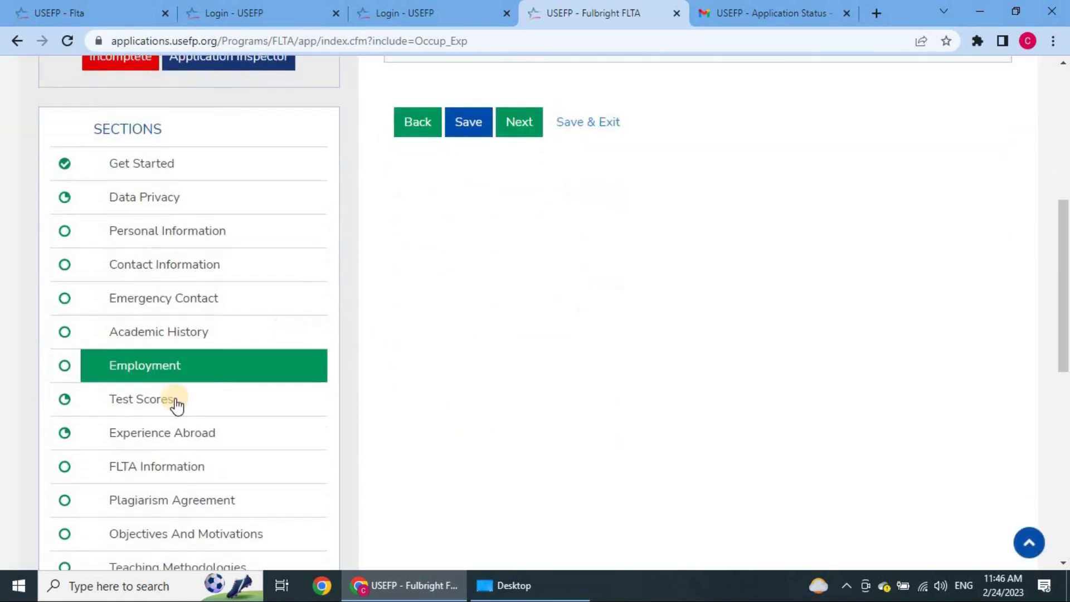
click(167, 400)
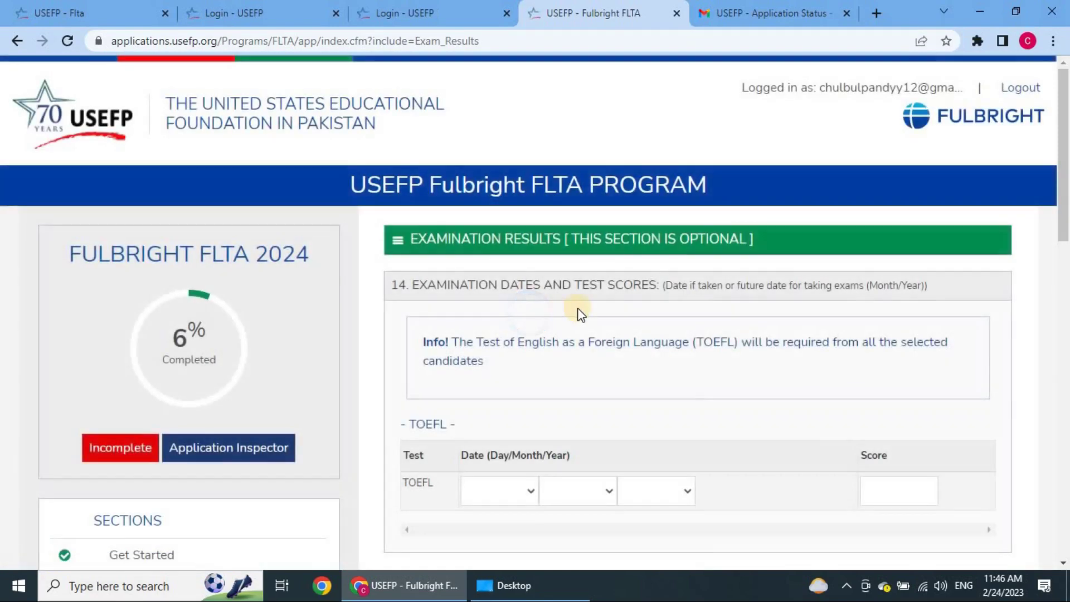
scroll(630, 305, down, 3)
scroll(680, 299, up, 3)
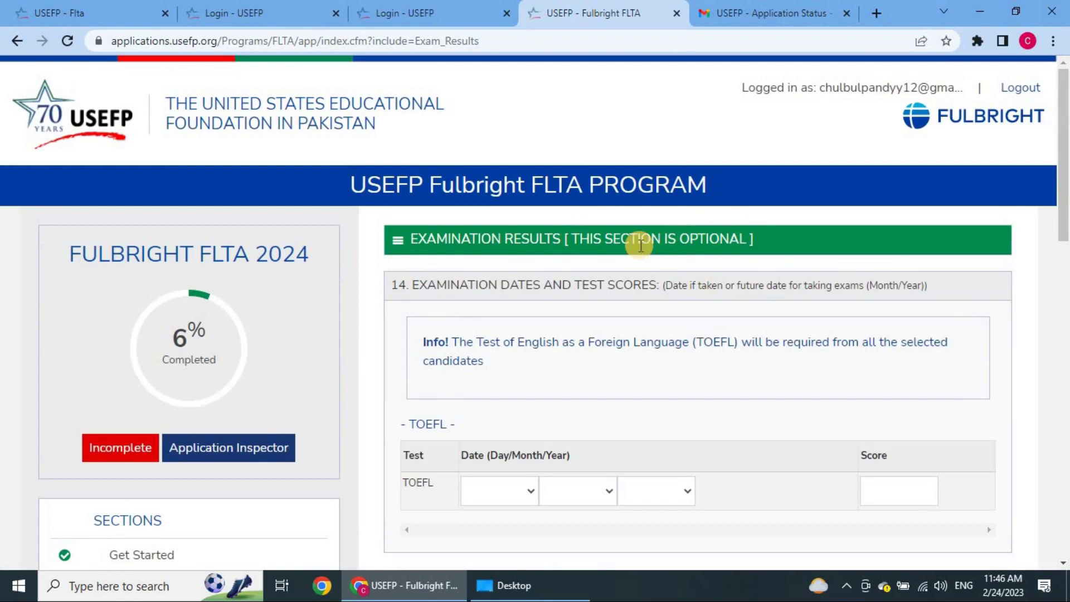
scroll(633, 254, down, 1)
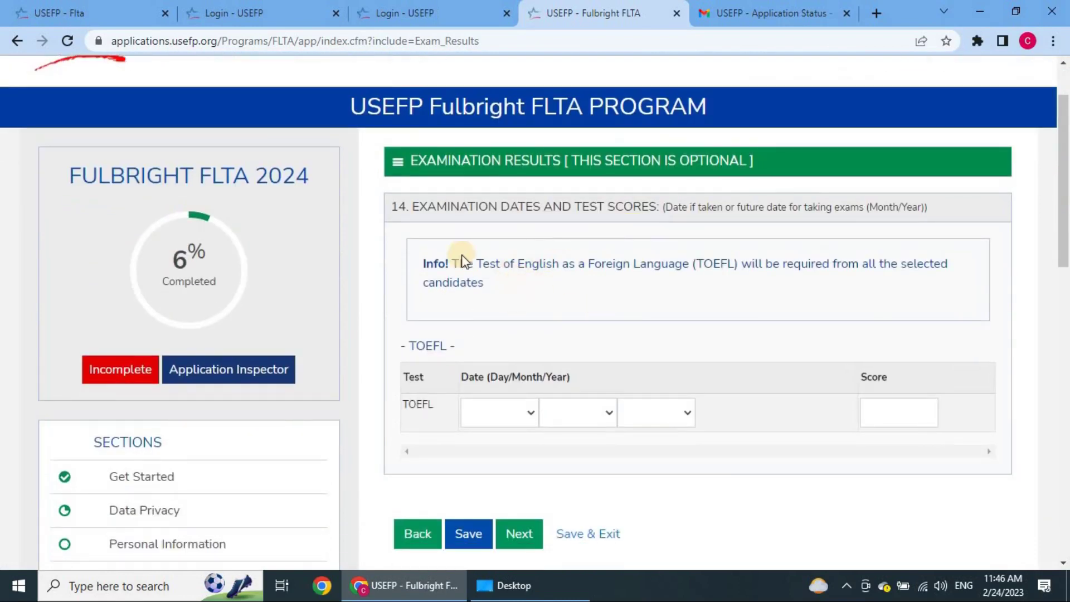
Step: Examine the TOEFL exam date choices and the score field without entering anything
click(530, 412)
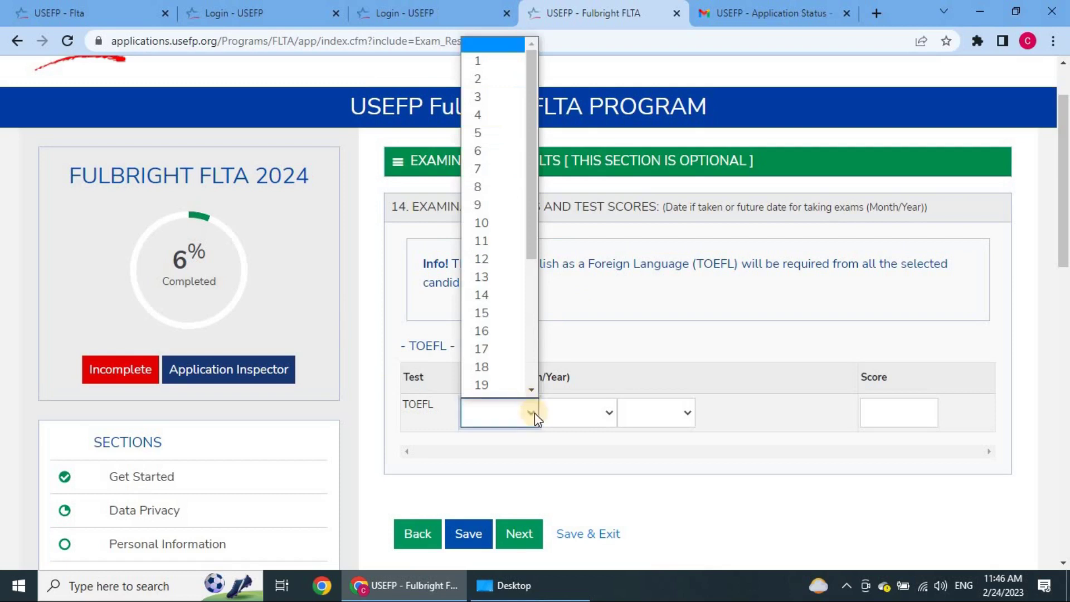
click(559, 427)
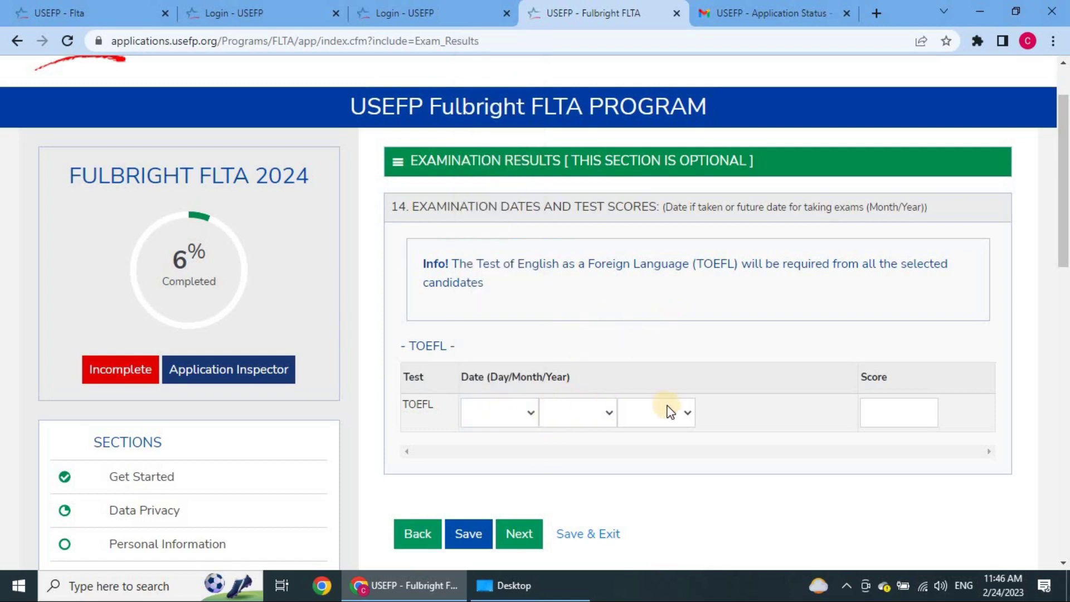
click(501, 413)
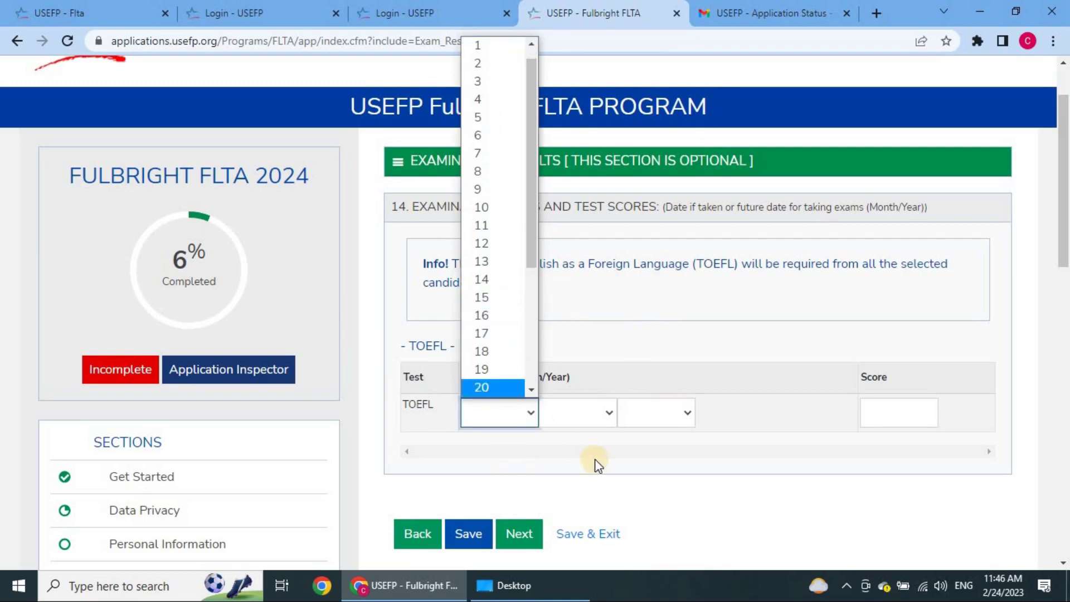
click(591, 412)
click(593, 412)
click(593, 409)
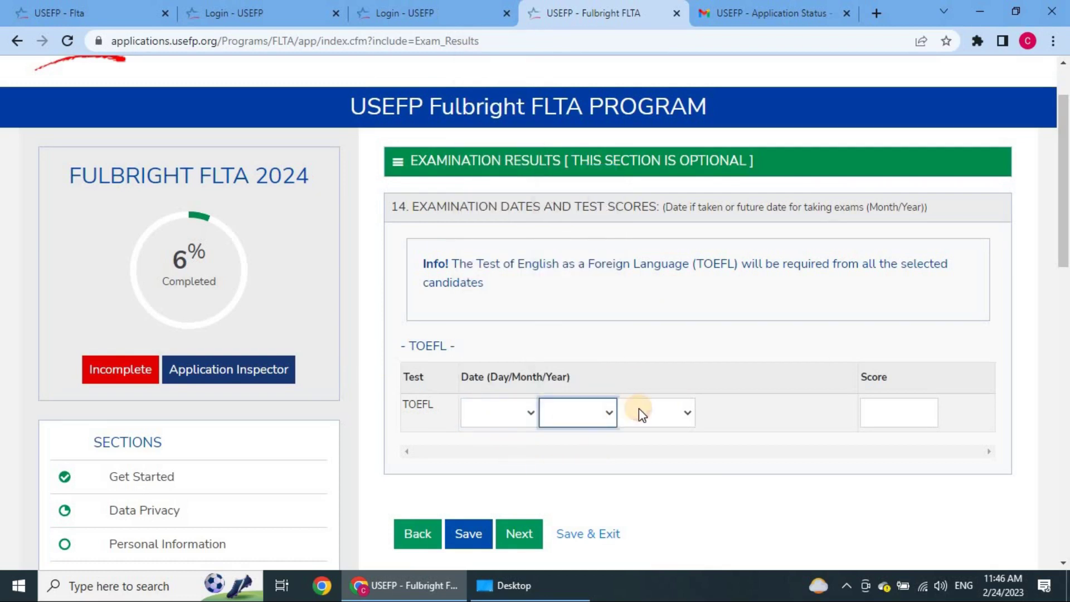
click(898, 412)
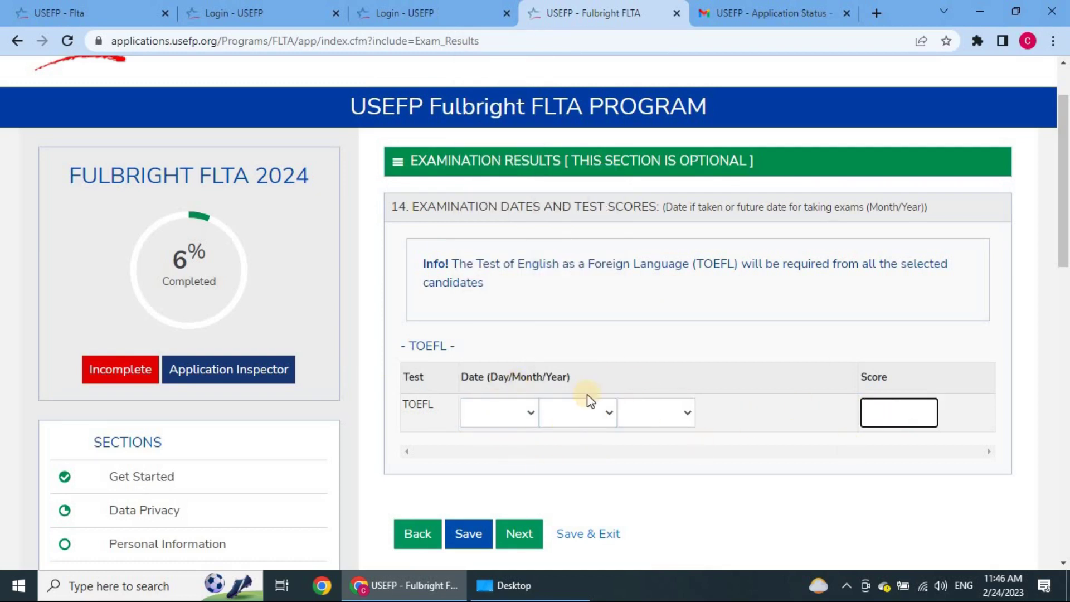
Step: Go to the Experience Abroad section and start a new experience abroad entry
scroll(536, 415, down, 3)
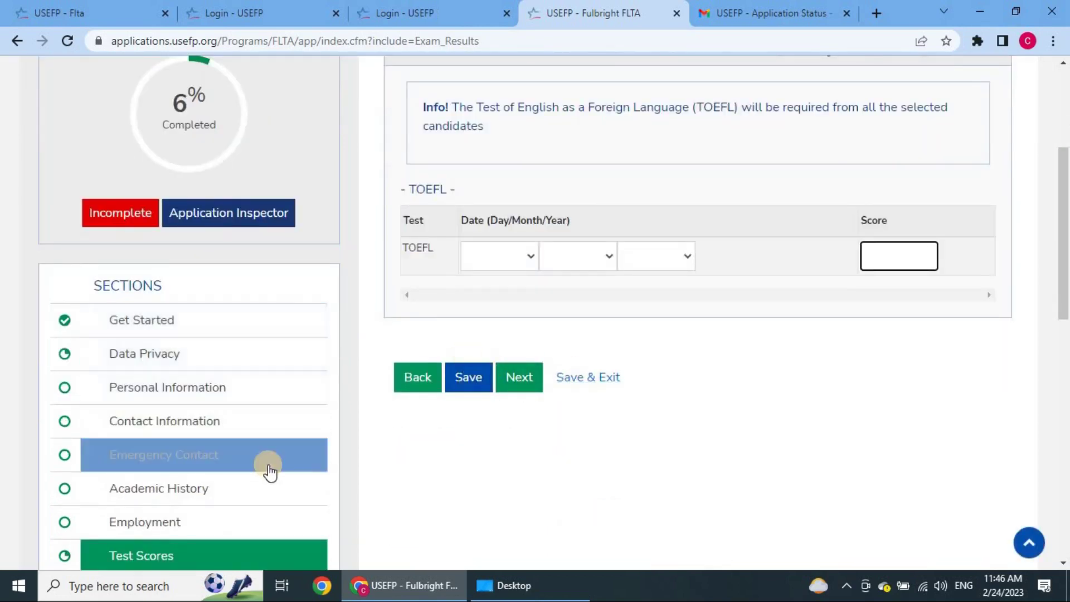
scroll(267, 467, down, 4)
click(198, 355)
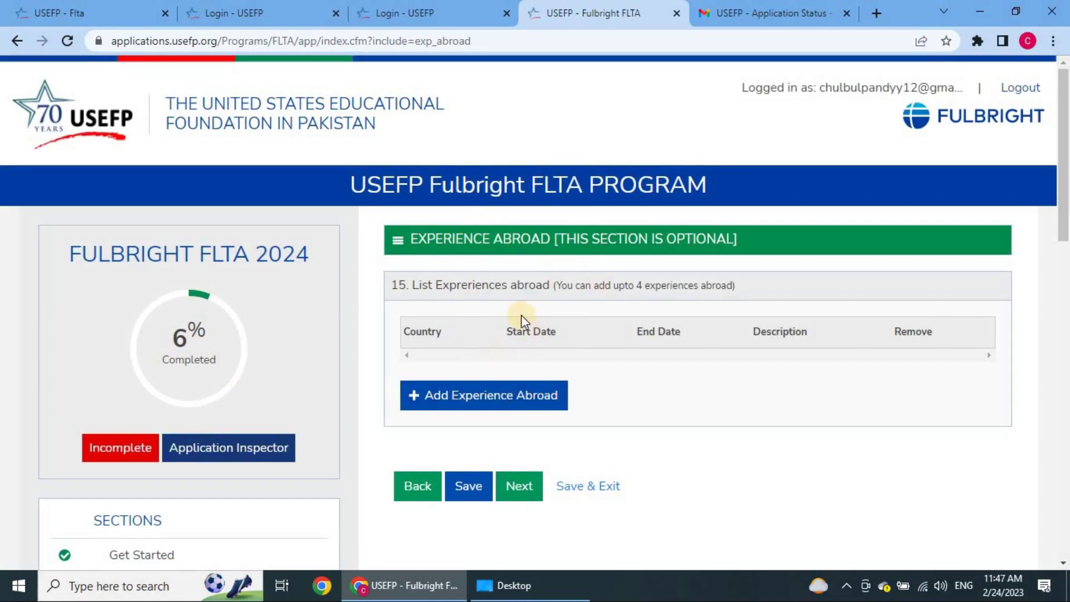
click(501, 400)
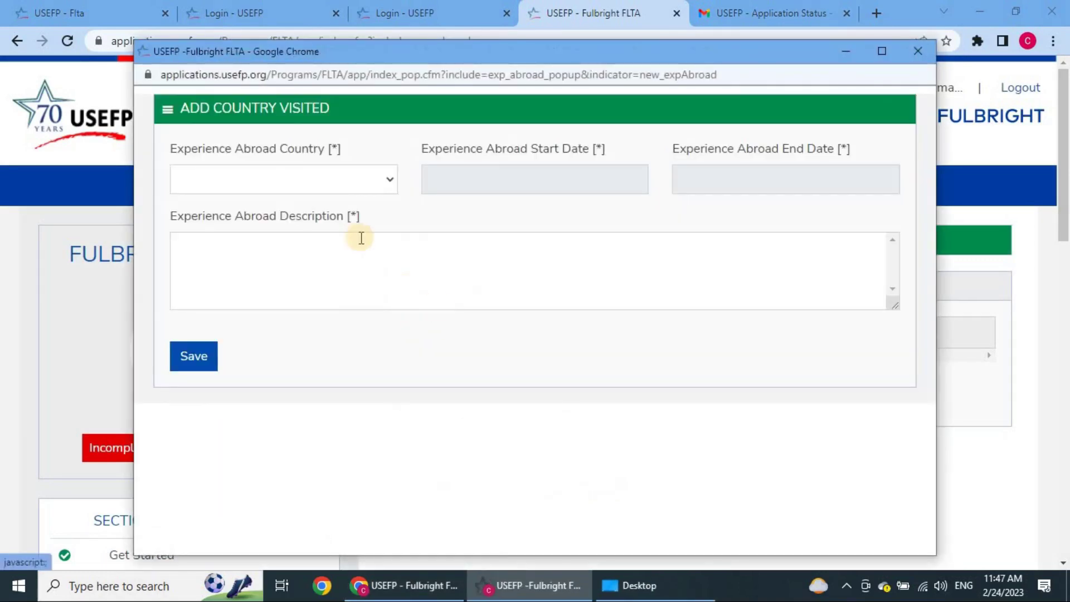
Step: Examine the country, start date, end date and description fields for experience abroad, and close the form without saving
click(305, 188)
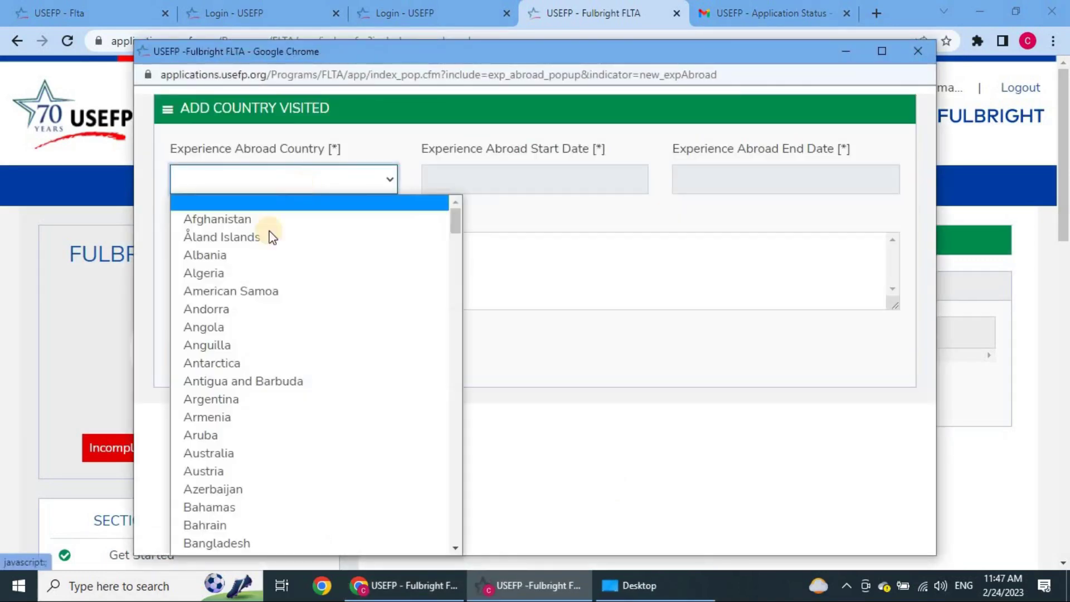
click(528, 181)
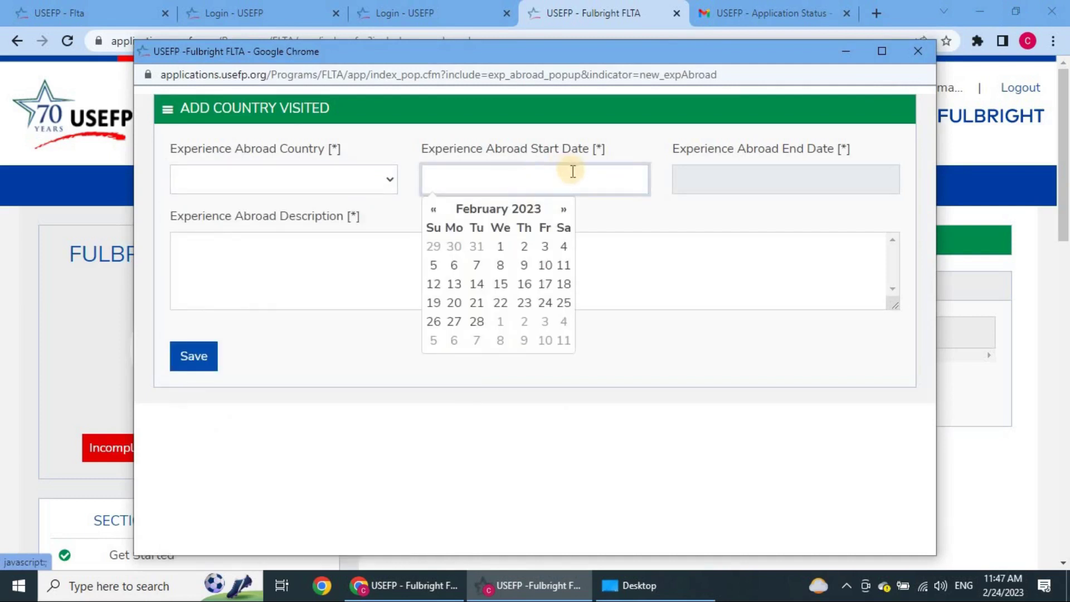
click(746, 173)
click(353, 245)
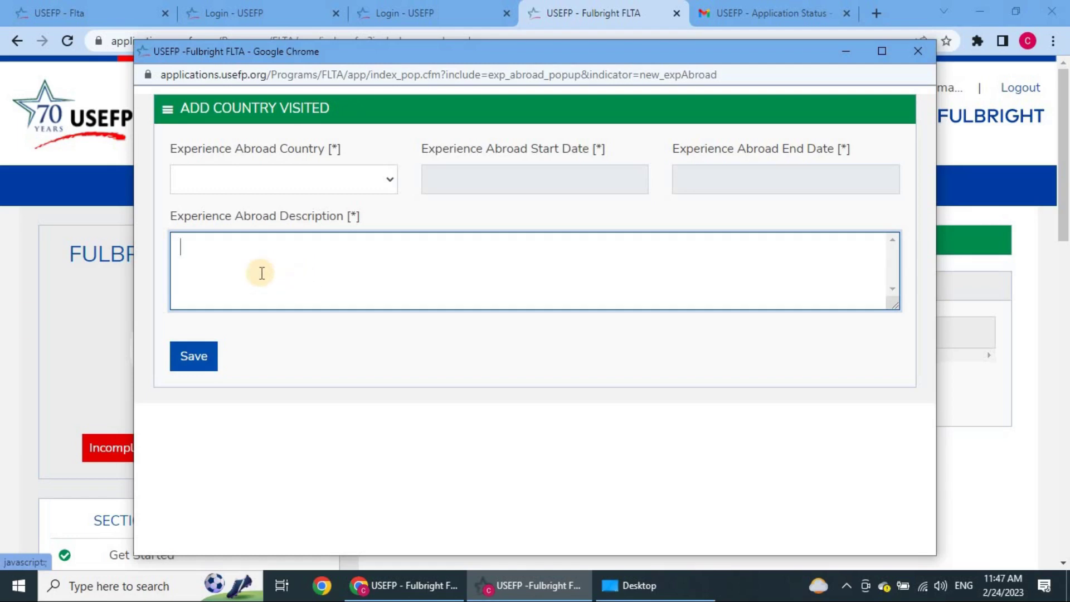
click(909, 57)
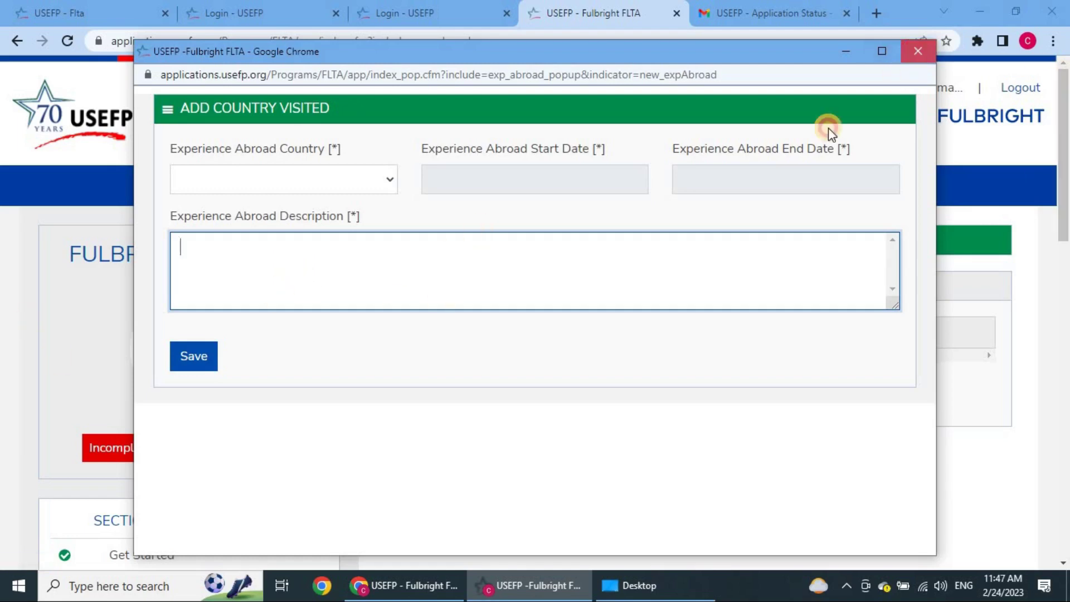
Step: Go to the FLTA Information section of the application
scroll(557, 401, down, 3)
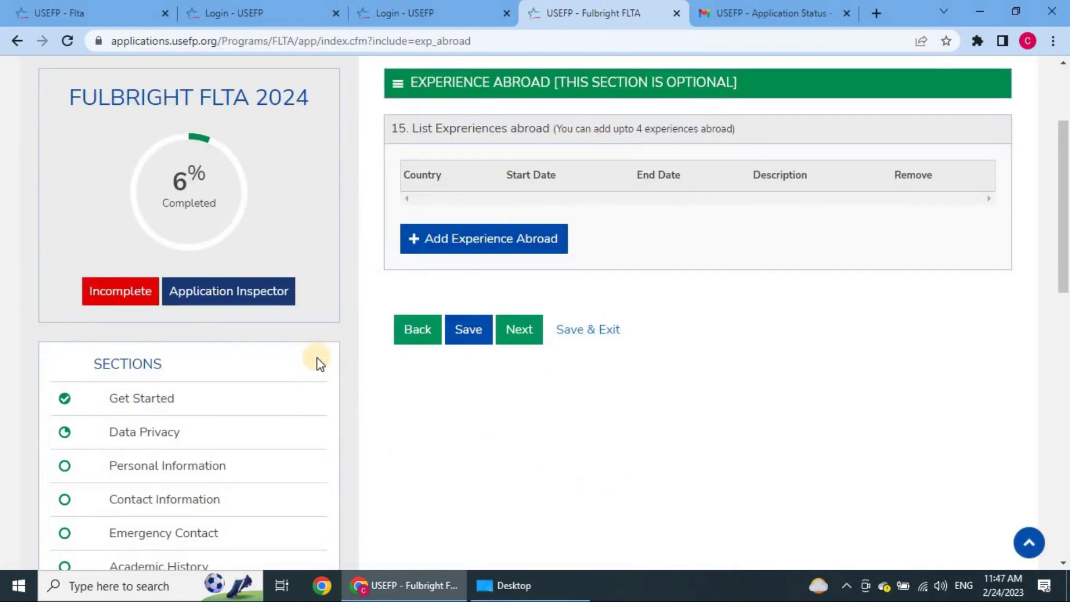
scroll(315, 362, down, 9)
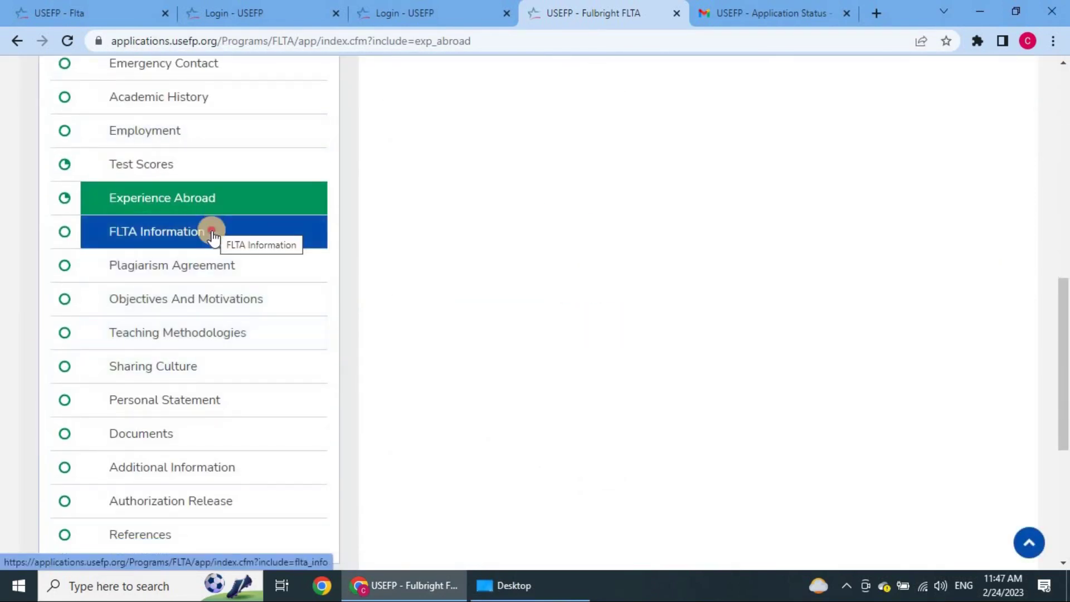
click(212, 231)
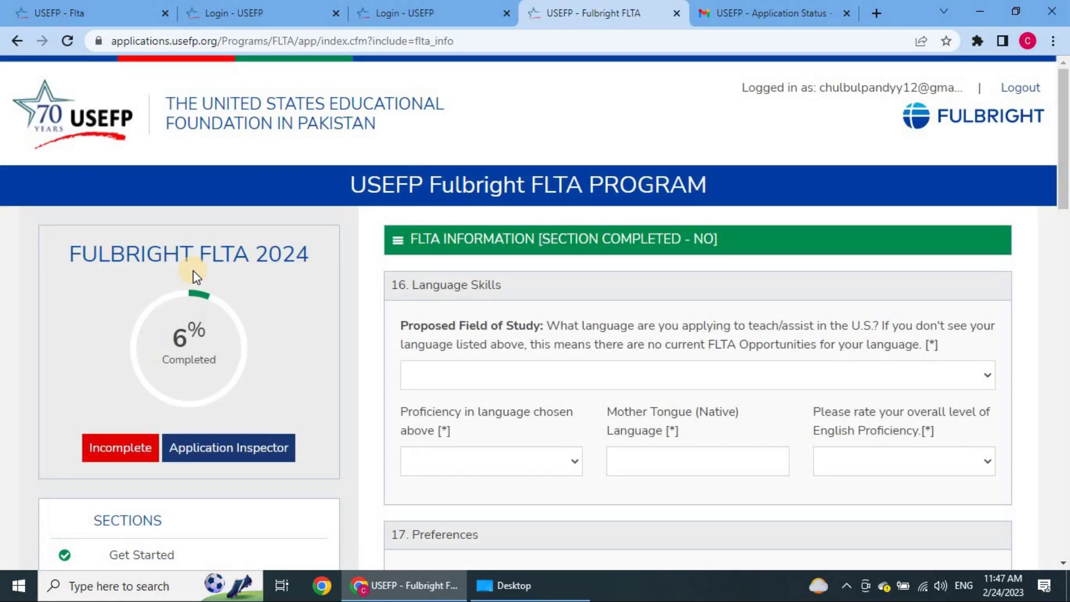
Step: Set the proposed field of study to FLTA - Lang. of Nomination - Urdu and the proficiency in it to Native
scroll(456, 282, down, 3)
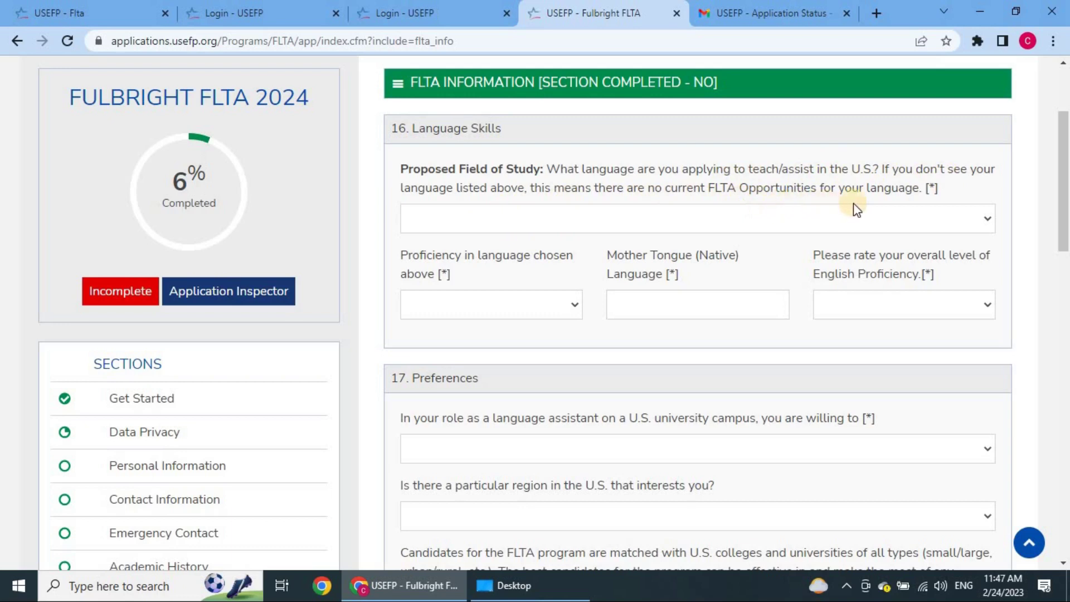
click(668, 222)
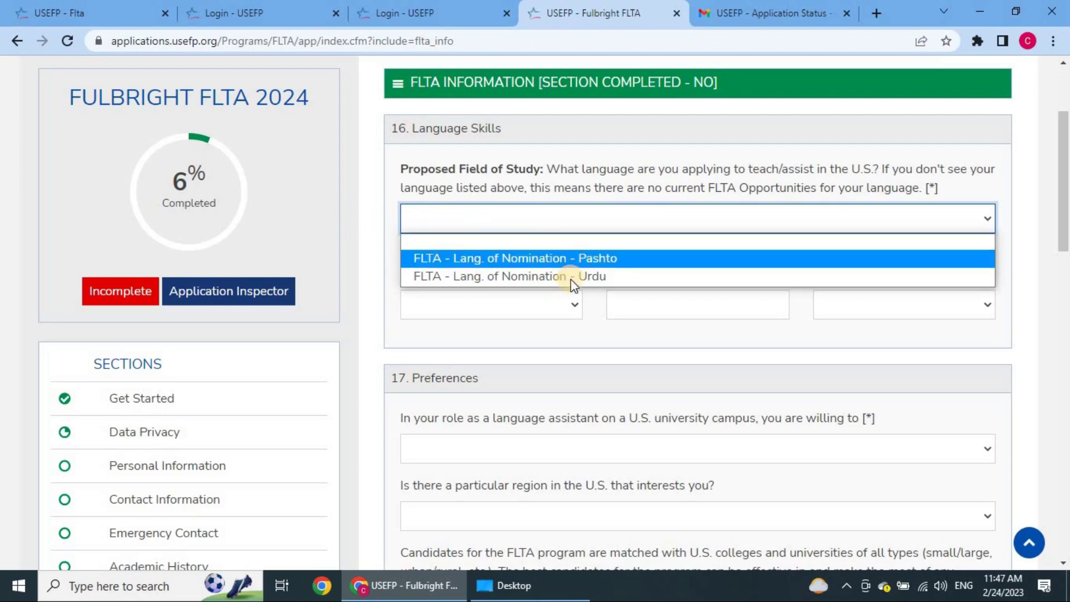
click(445, 279)
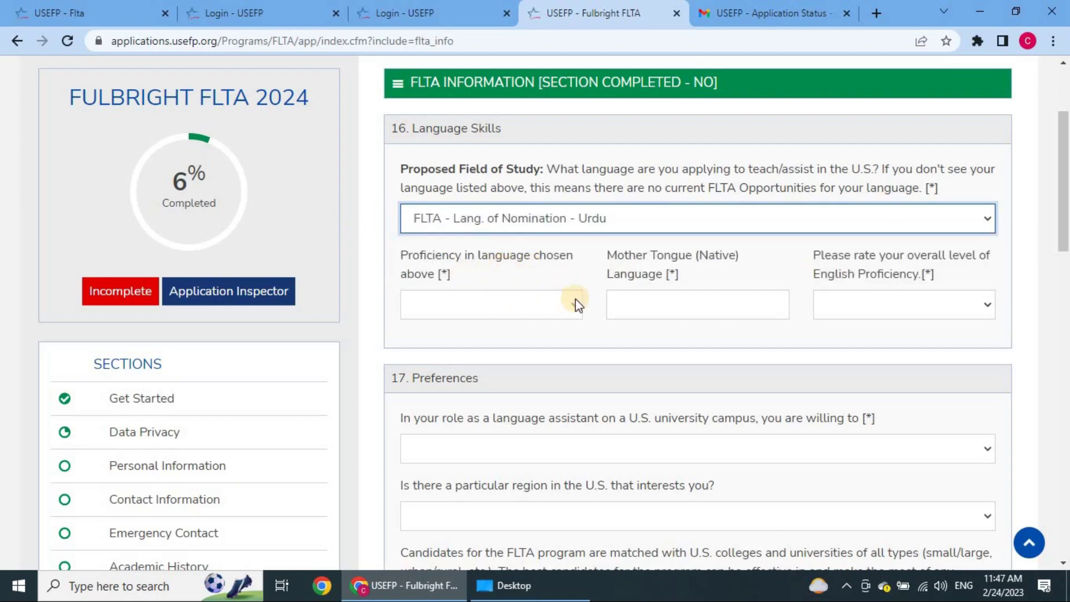
click(485, 303)
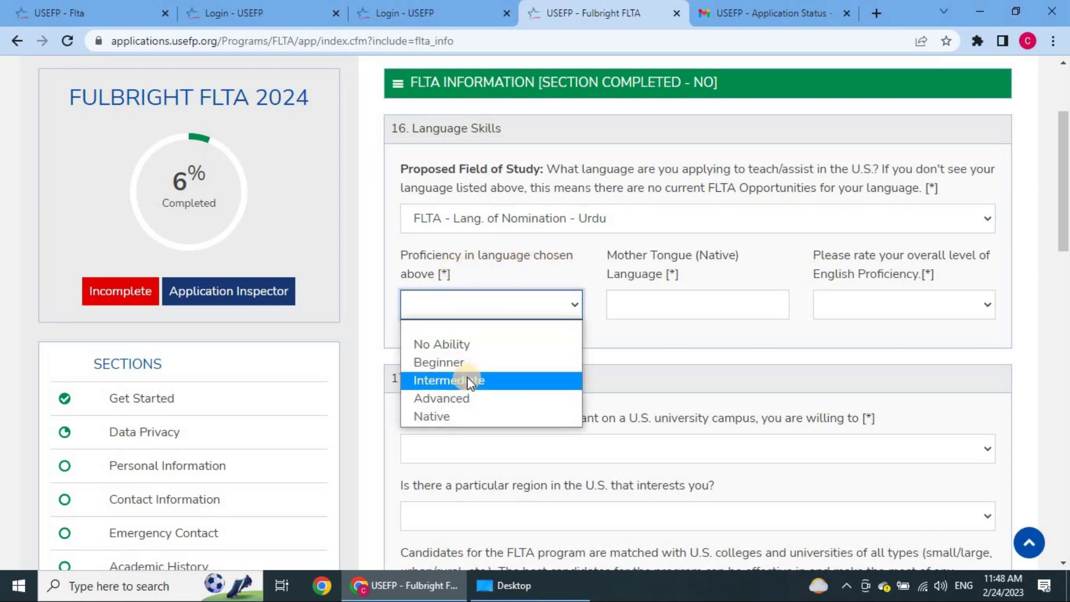
click(474, 412)
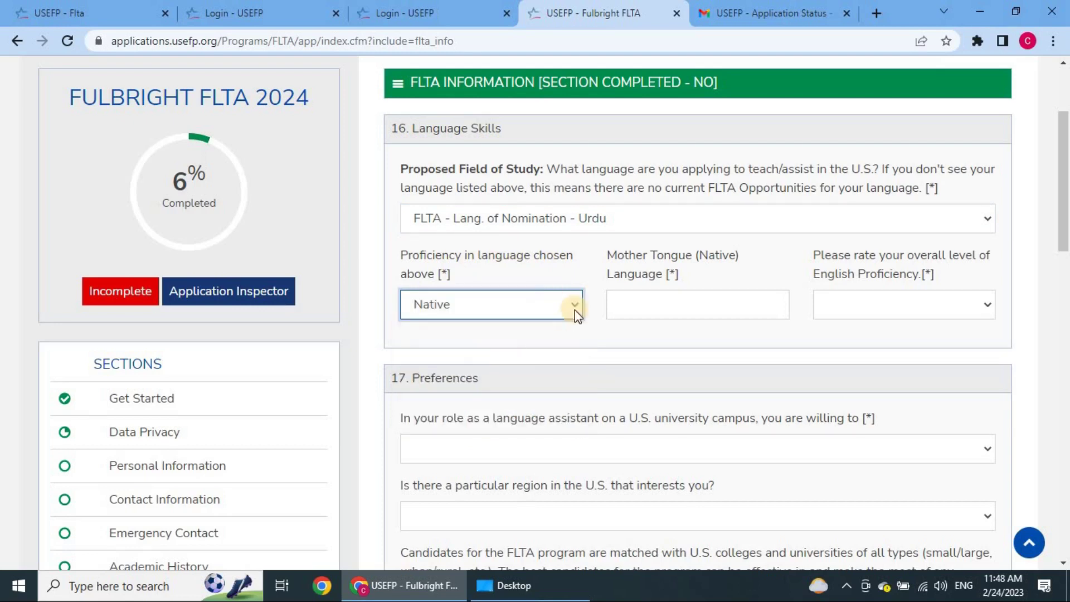
Step: Examine the language proficiency levels, the mother tongue field and the English proficiency choices without changing any answer
click(703, 311)
click(527, 310)
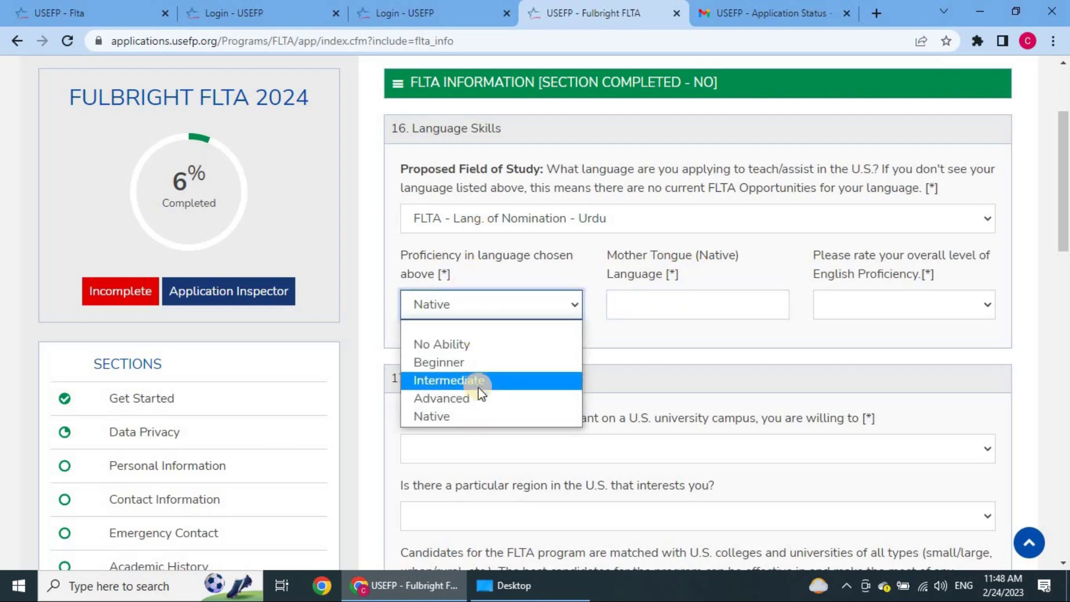
click(629, 311)
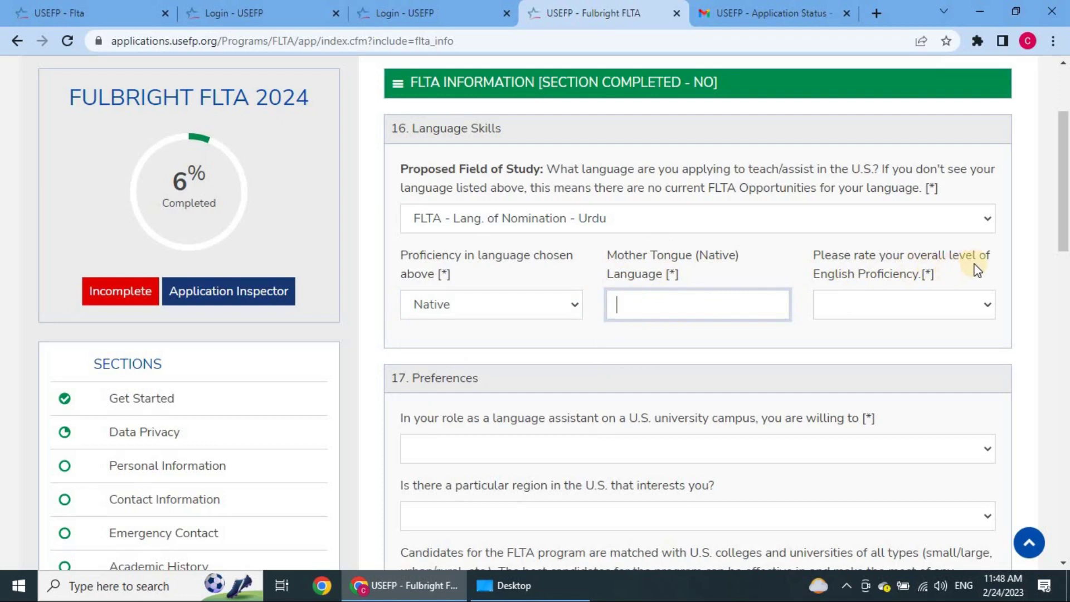
click(895, 304)
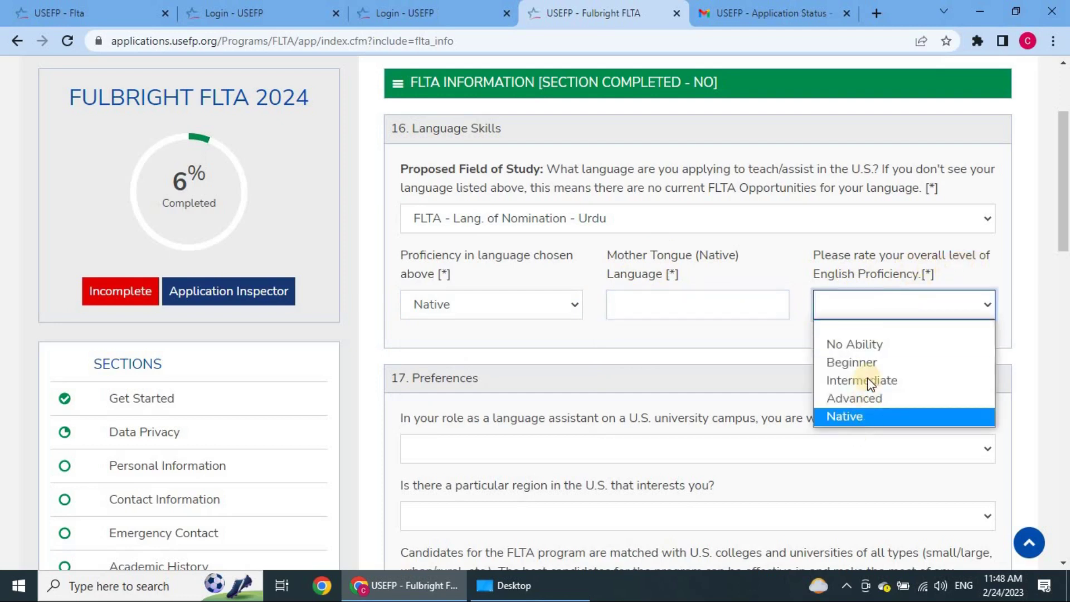
click(748, 339)
Step: Examine the Preferences choices for the language assistant role and the U.S. region of interest without selecting any
scroll(660, 353, down, 1)
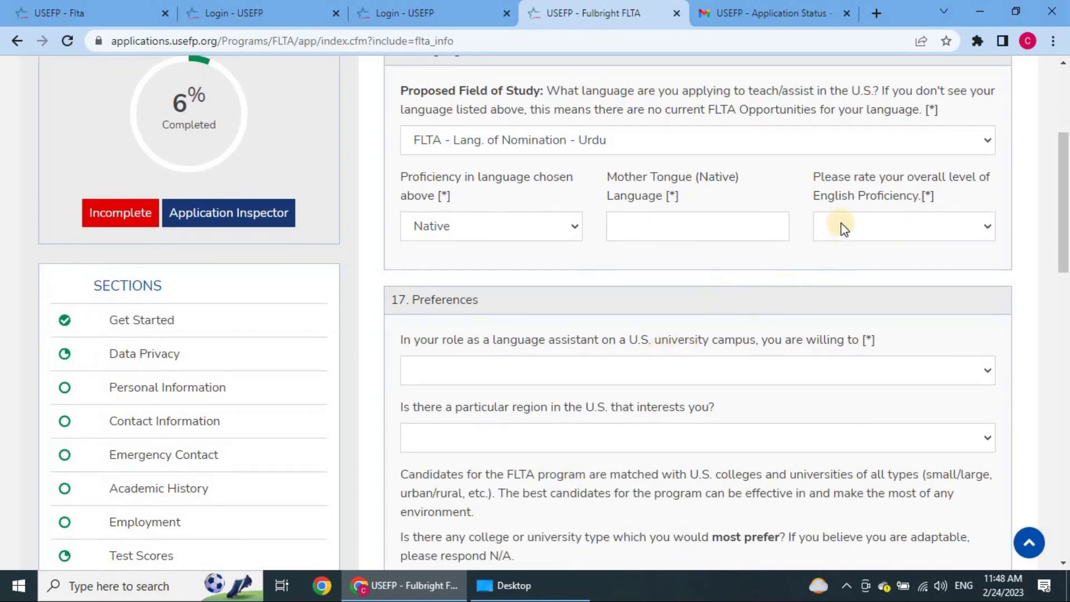
scroll(486, 334, down, 1)
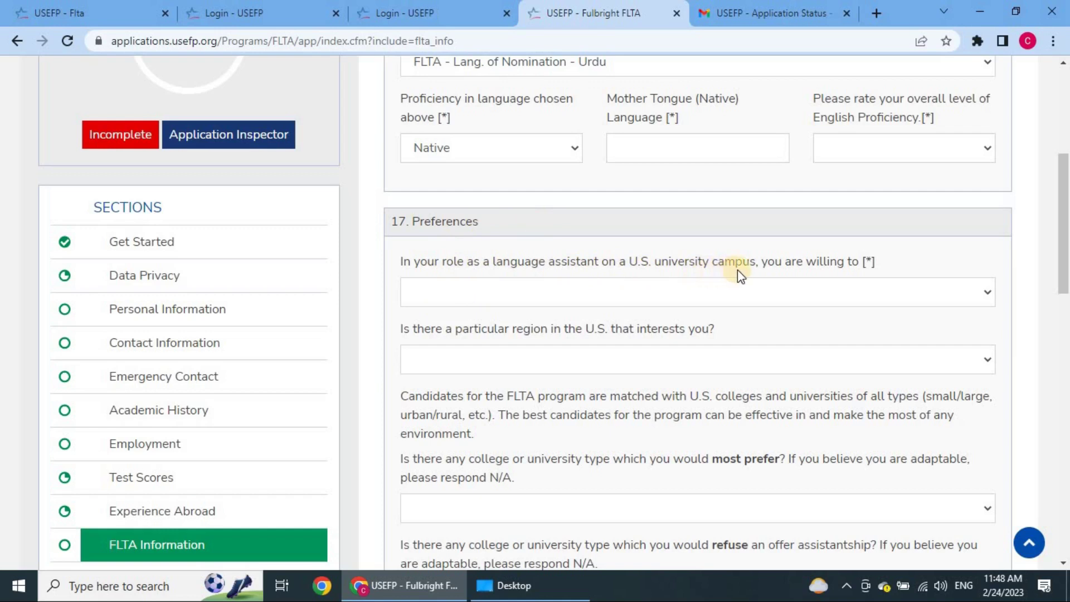
click(803, 295)
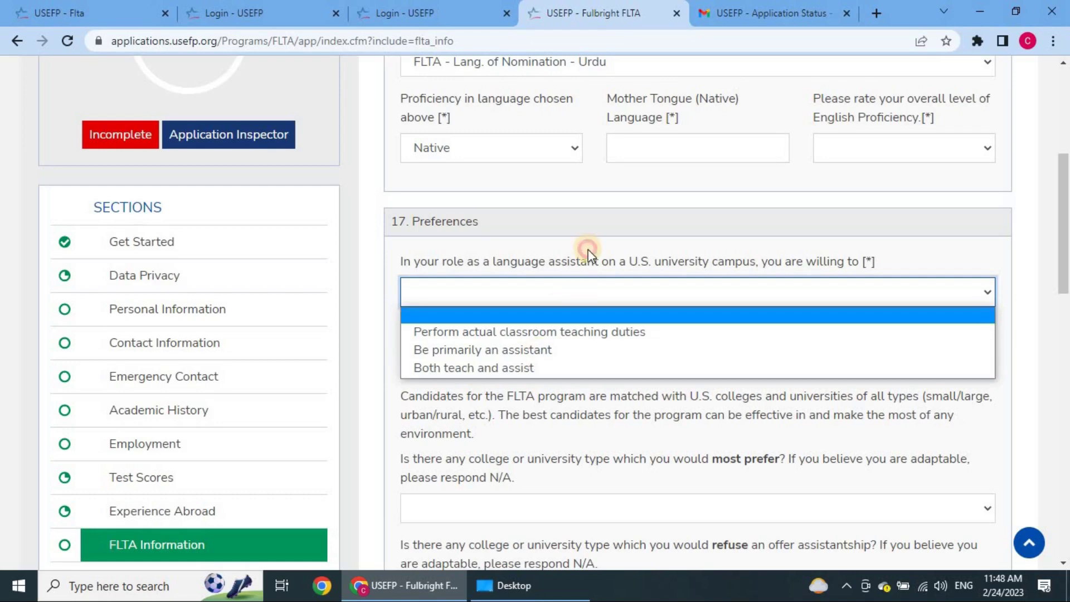
click(580, 286)
scroll(579, 286, down, 1)
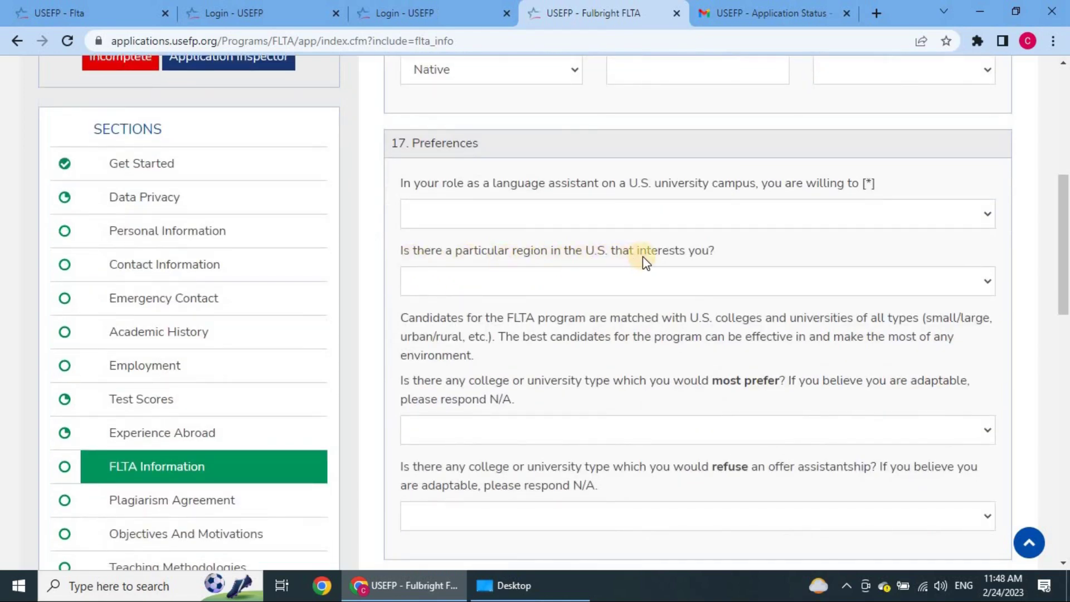
click(680, 279)
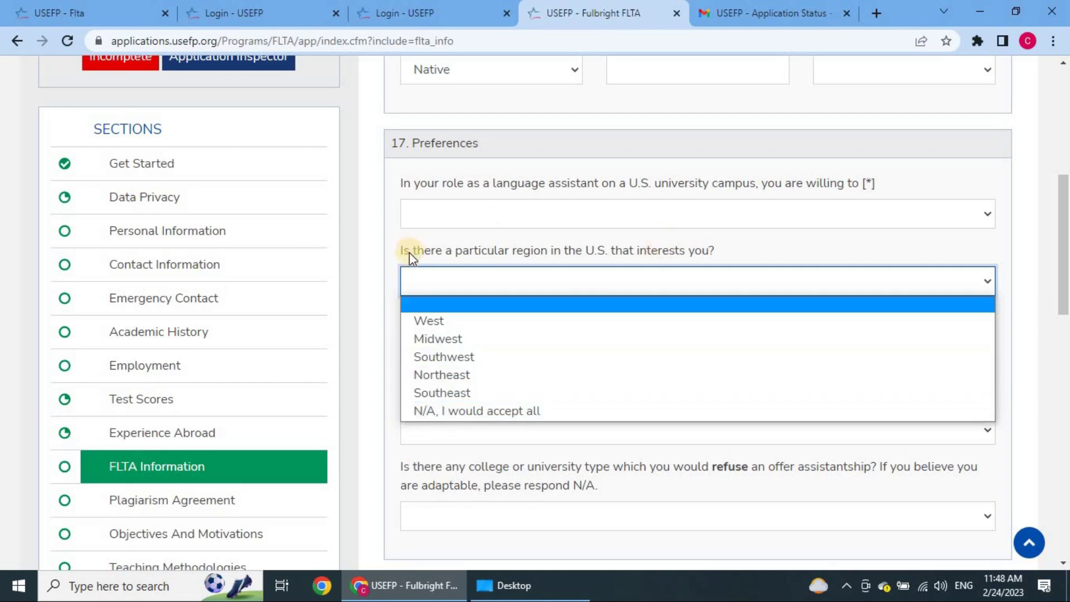
click(380, 274)
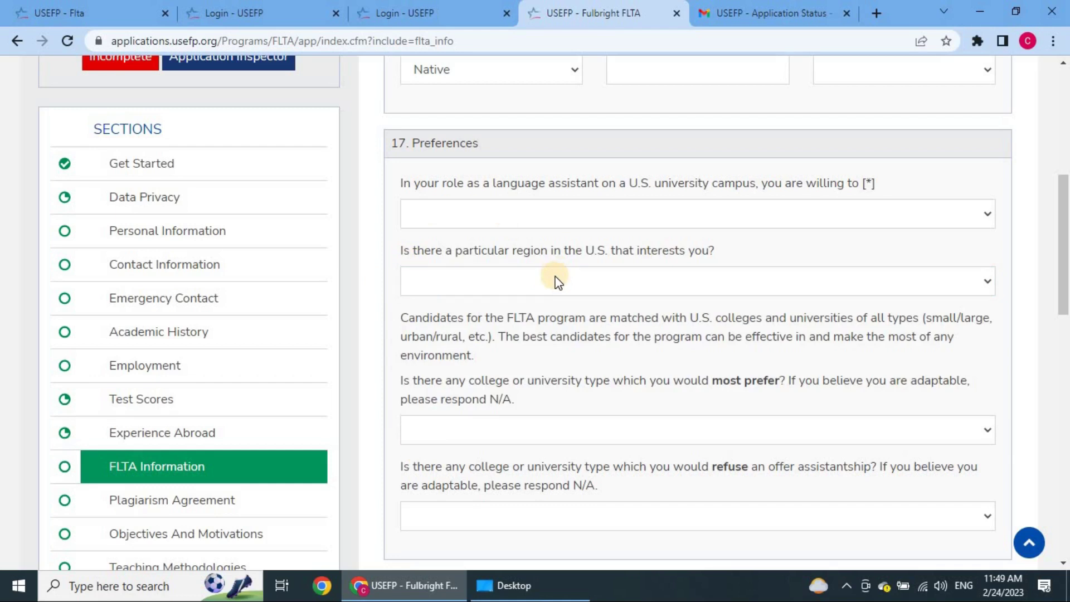
Step: Answer N/A for the college or university type that is most preferred
scroll(522, 350, down, 1)
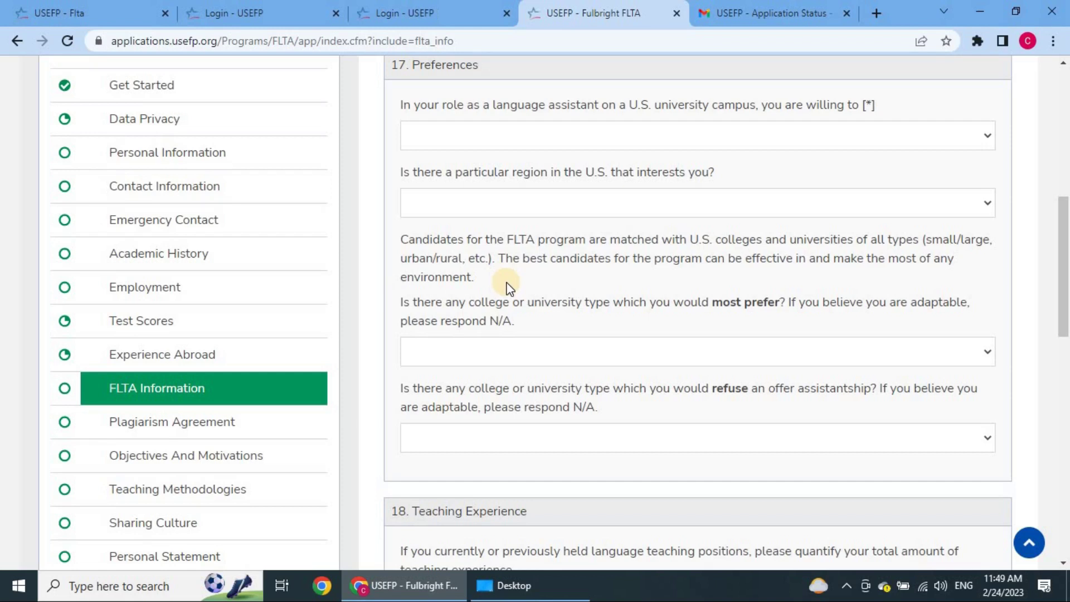
scroll(482, 323, down, 3)
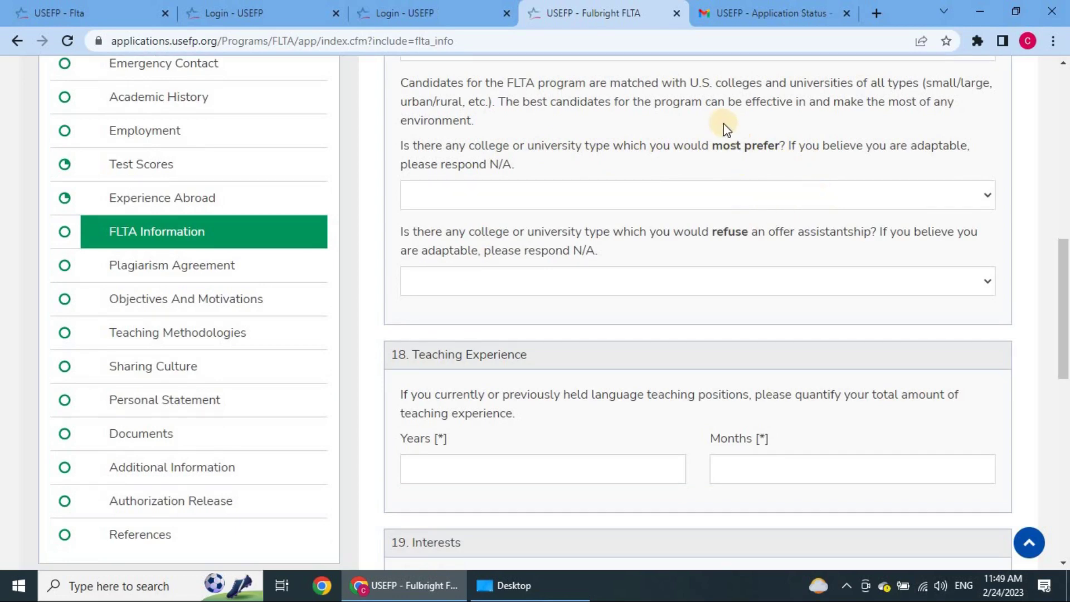
scroll(685, 167, up, 4)
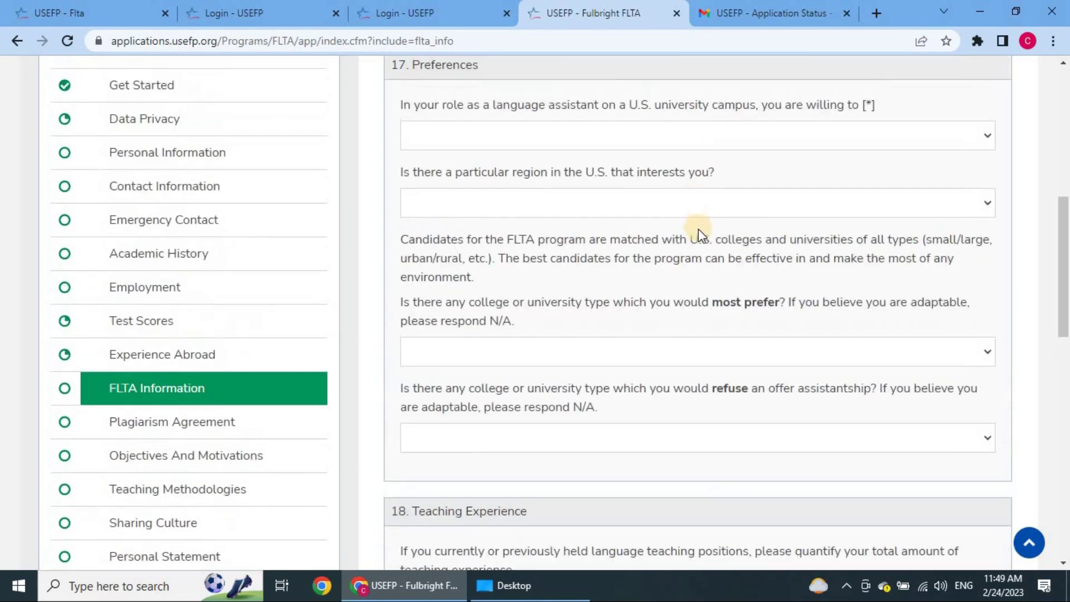
scroll(724, 229, down, 3)
click(657, 273)
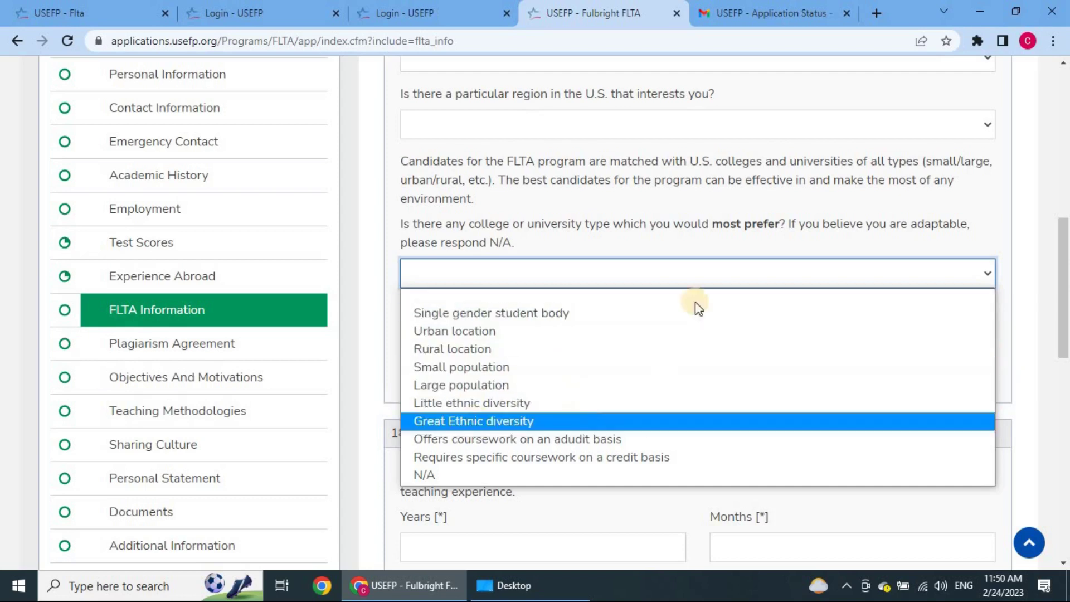
click(507, 473)
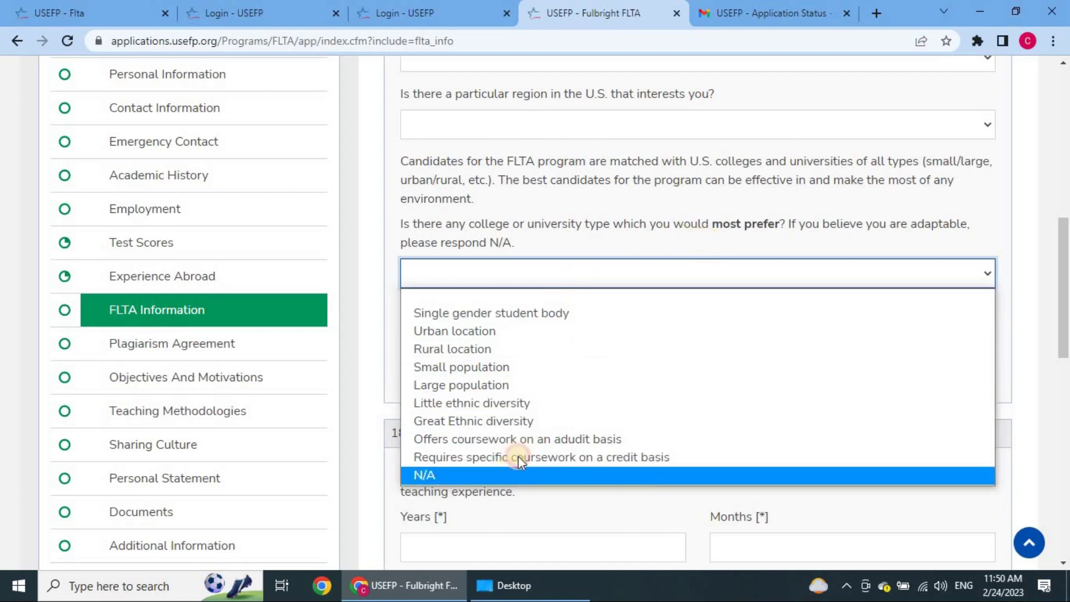
click(544, 279)
click(593, 284)
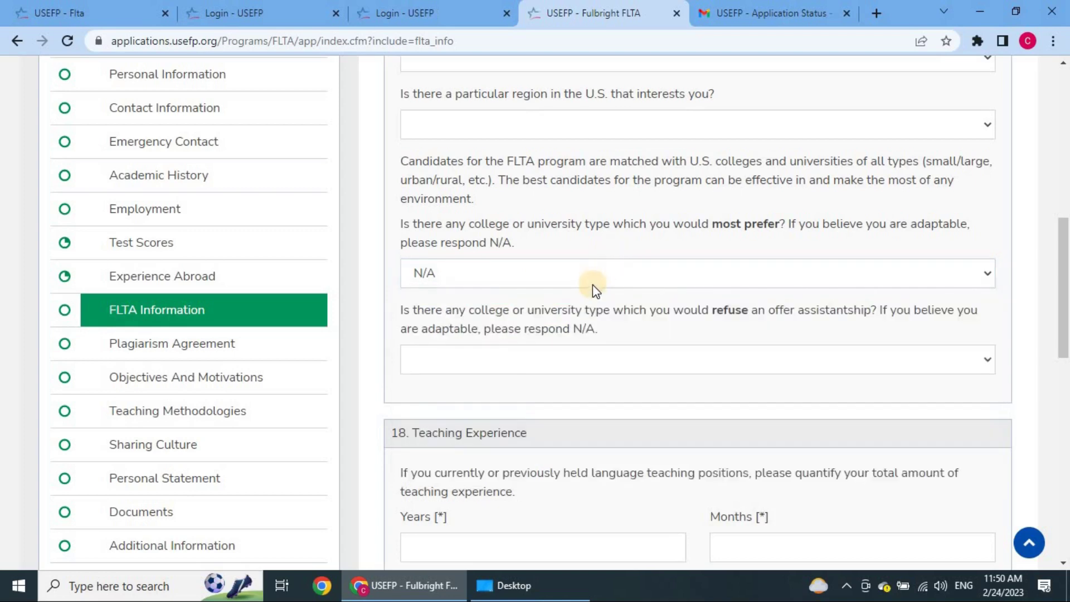
Step: Examine the choices for the college or university type to refuse, leaving the answer blank
scroll(529, 214, down, 3)
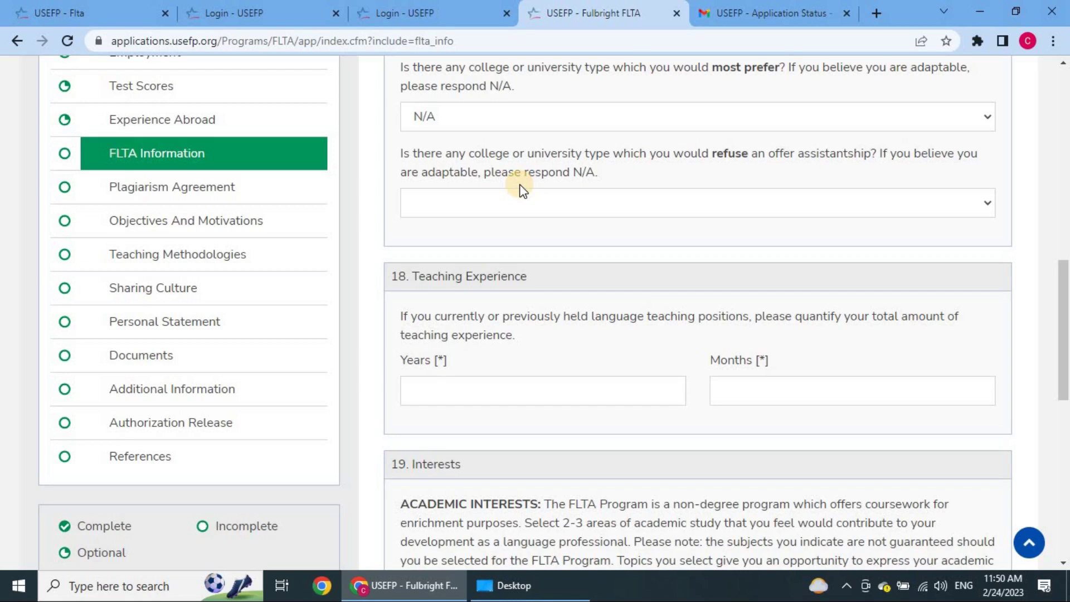
click(569, 203)
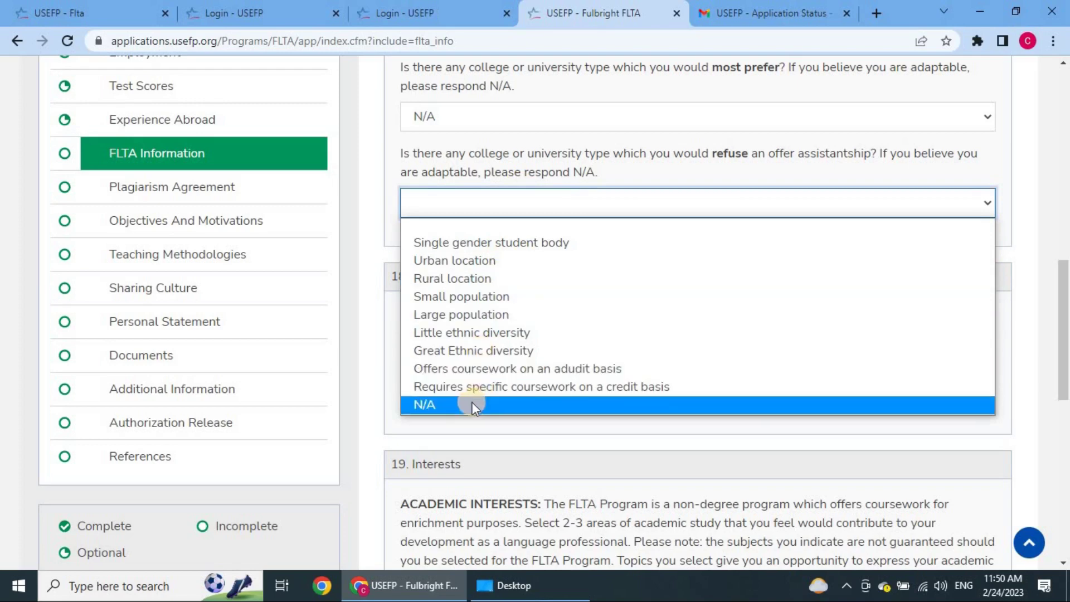
click(385, 185)
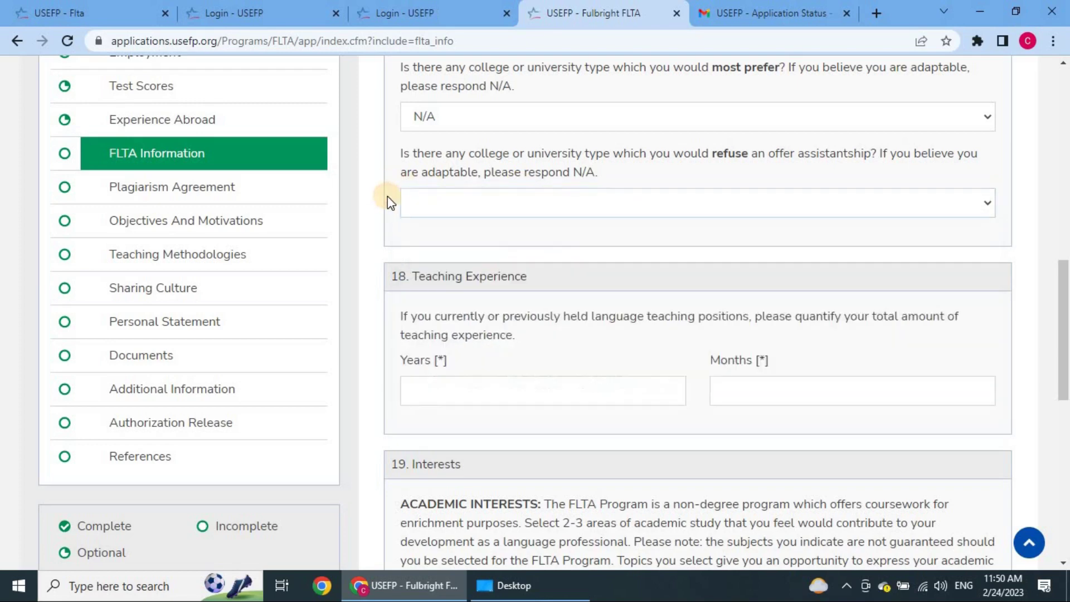
Step: Examine the years and months fields under Teaching Experience without entering anything
scroll(442, 196, down, 4)
scroll(511, 141, up, 1)
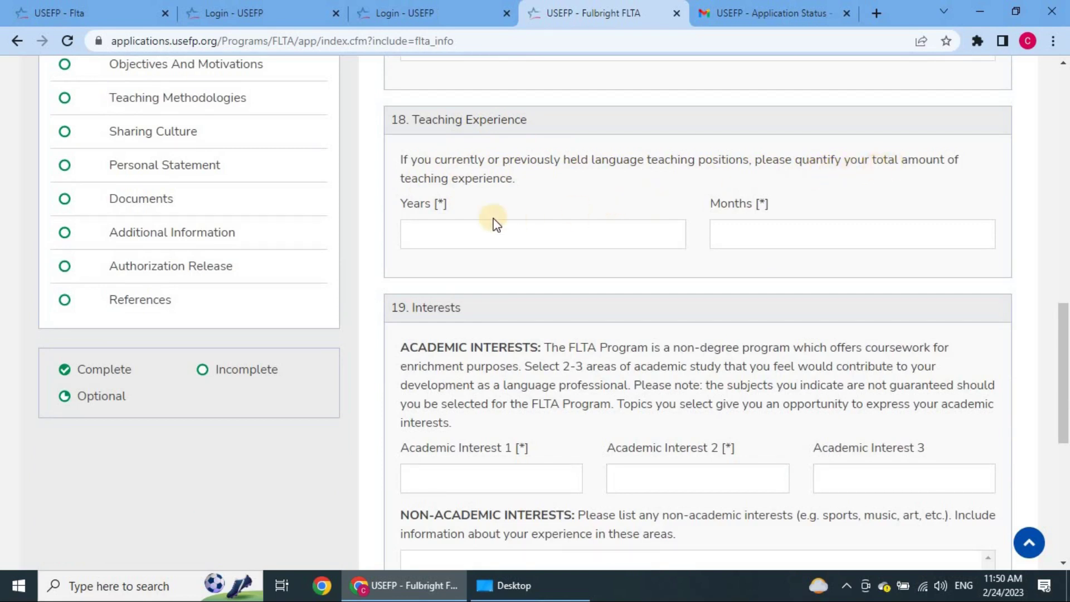
click(505, 225)
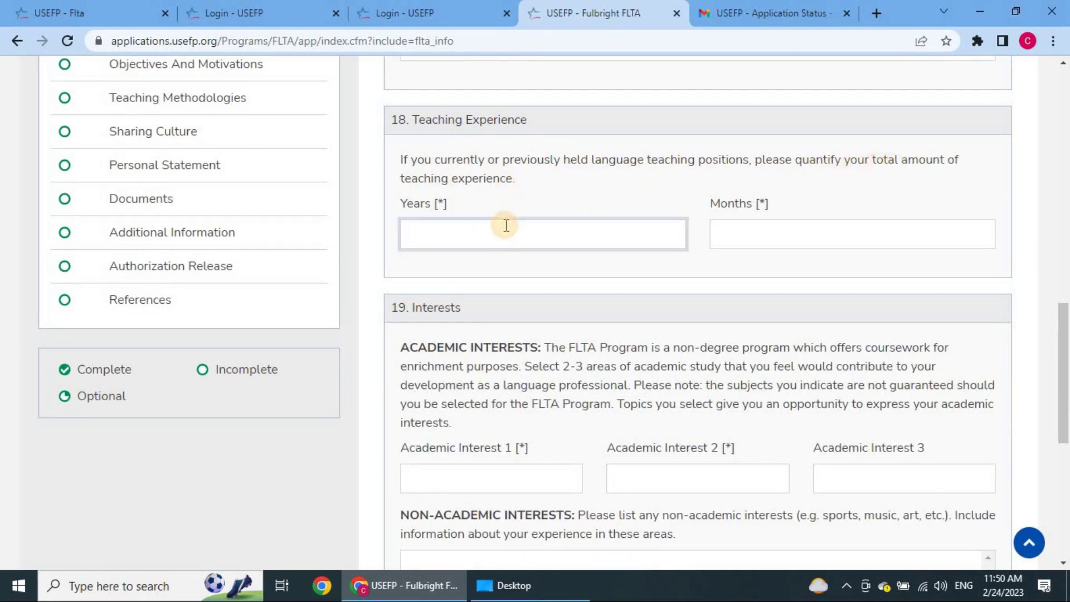
click(759, 234)
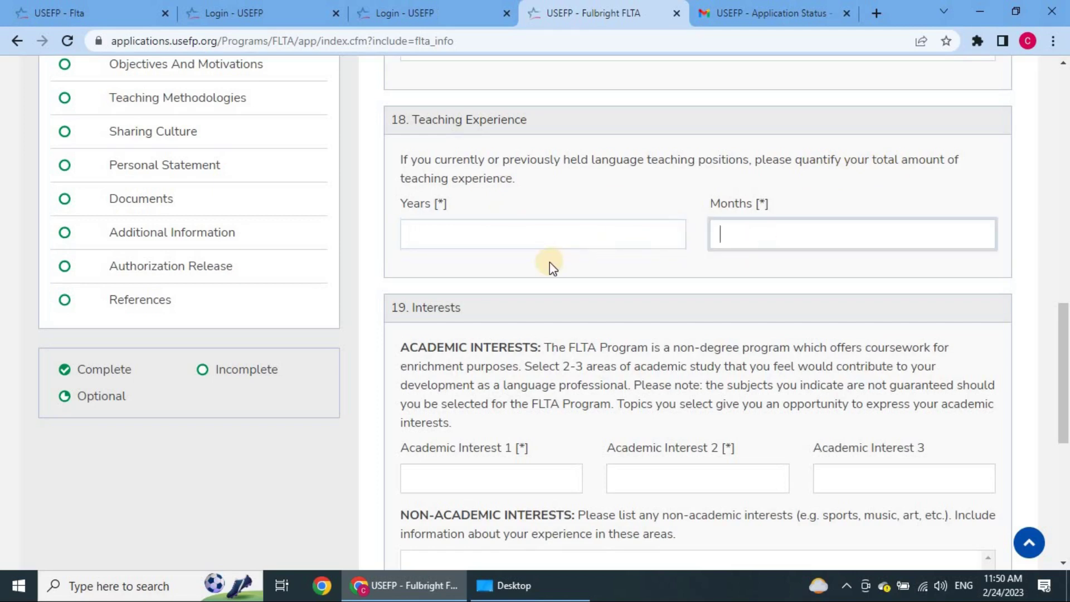
Step: Examine the academic and non-academic interests fields and the save options below them without entering anything
scroll(549, 262, down, 1)
scroll(548, 257, down, 2)
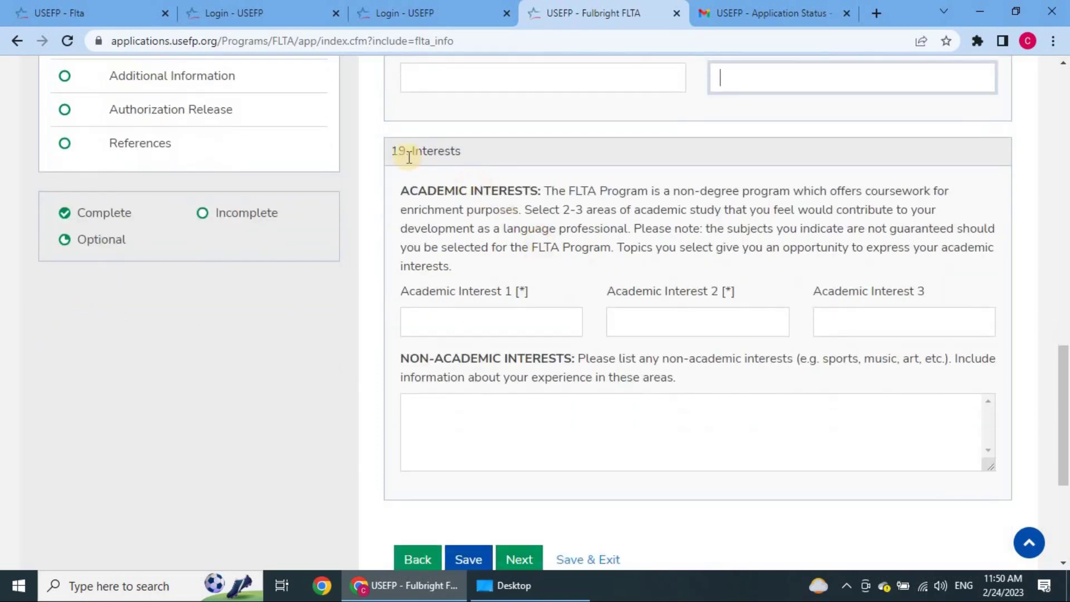
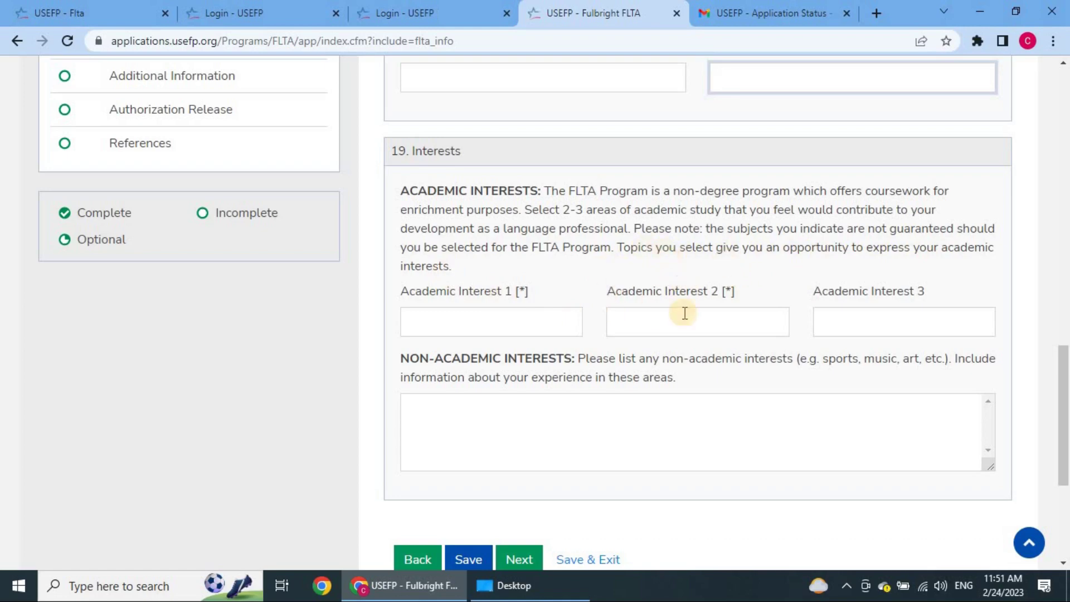
scroll(673, 289, down, 2)
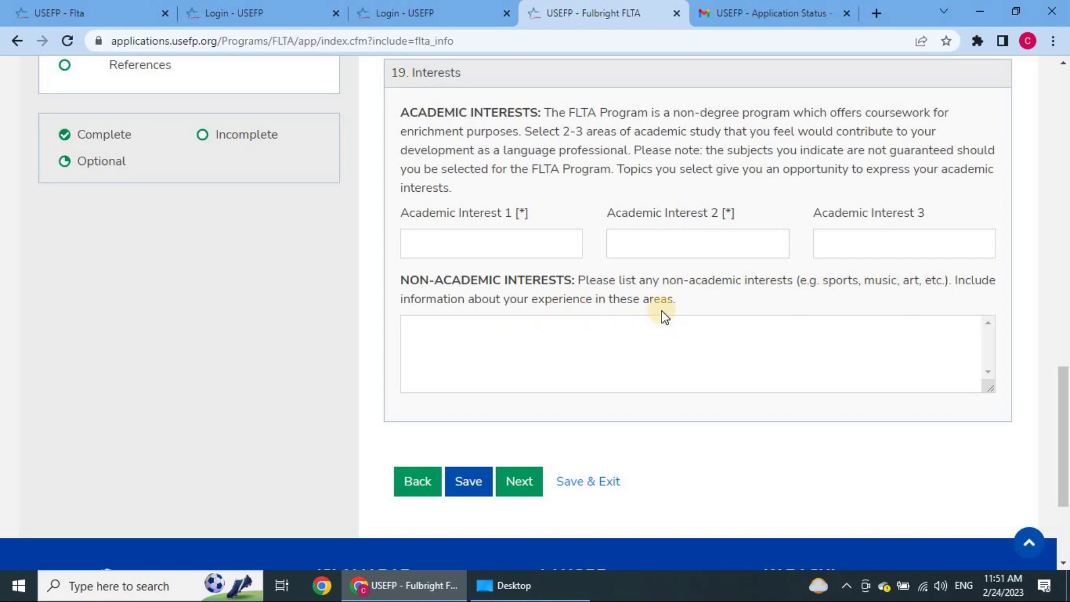
click(682, 343)
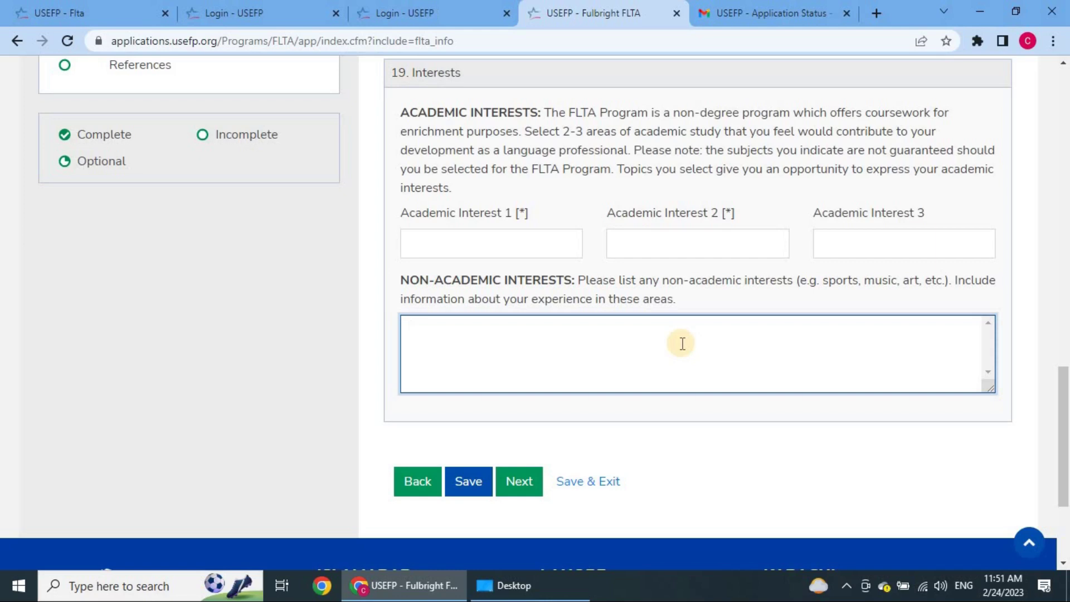
scroll(627, 361, up, 2)
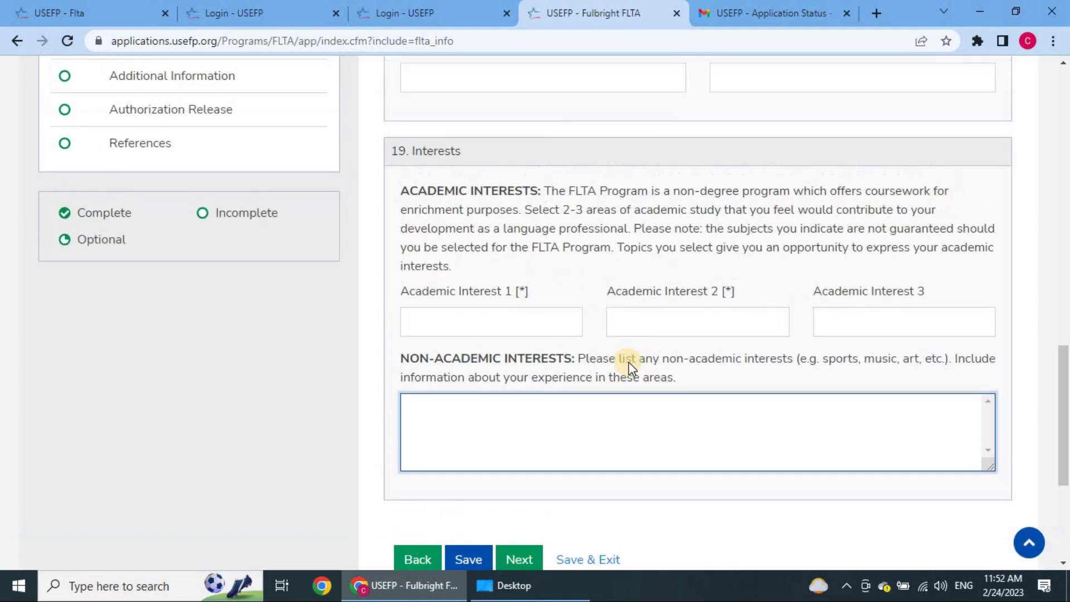
scroll(557, 390, down, 3)
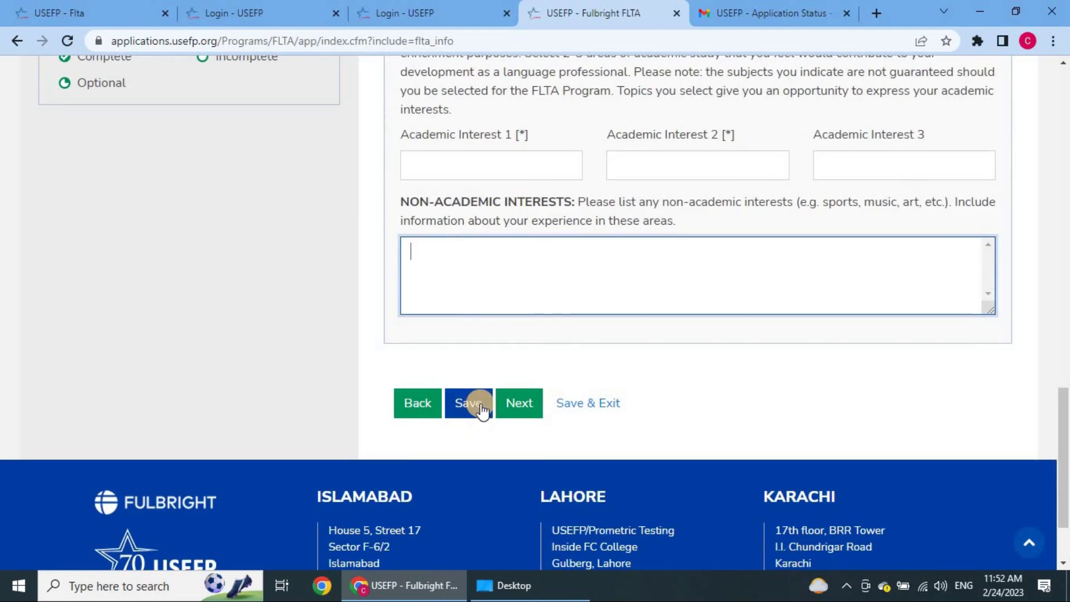
Step: Go to the Plagiarism Agreement section of the application and view the agreement text
scroll(442, 382, up, 10)
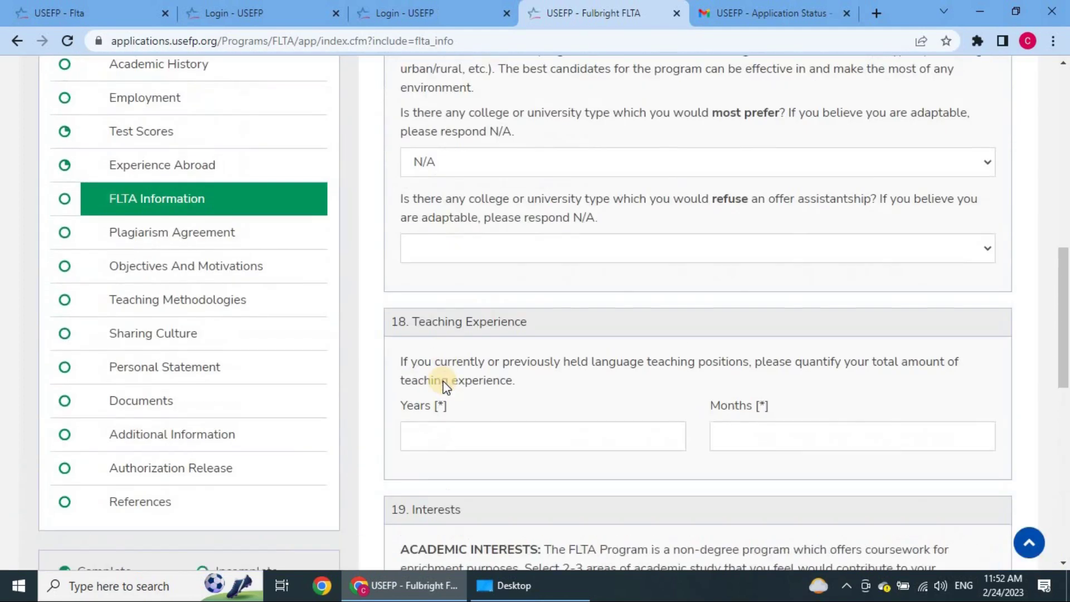
click(216, 277)
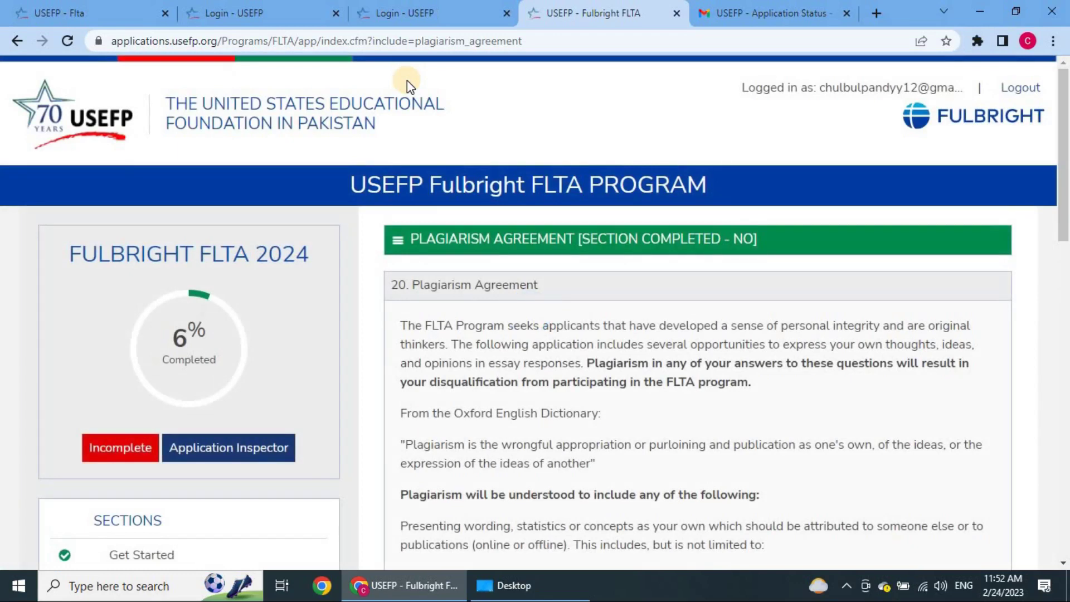
scroll(532, 268, down, 3)
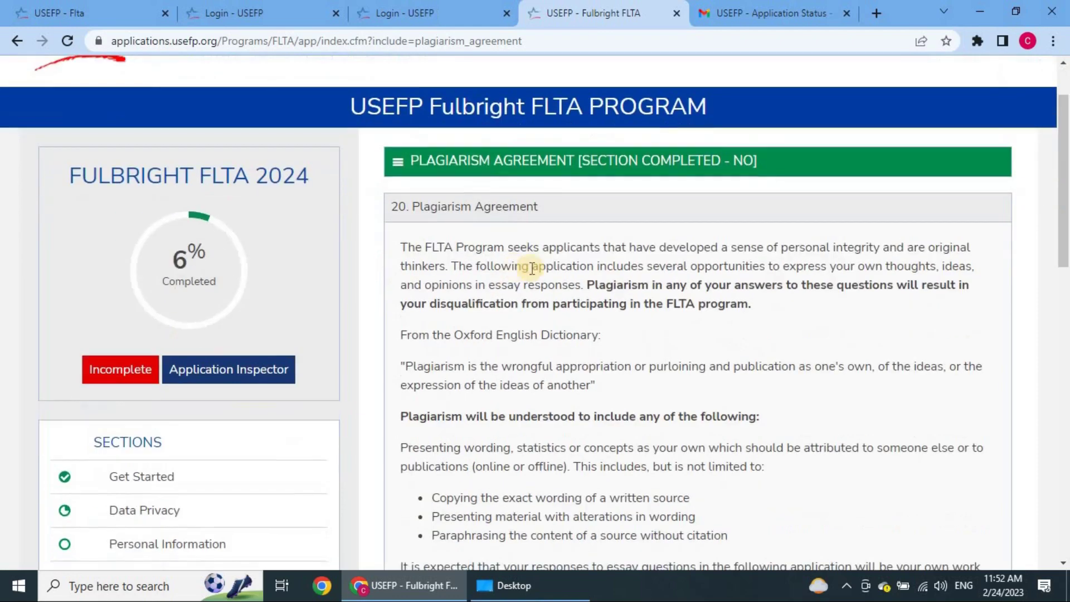
Step: Read through the Plagiarism Agreement text from the introduction down to the Yes/No question
scroll(533, 268, down, 1)
scroll(538, 268, up, 3)
scroll(544, 270, down, 8)
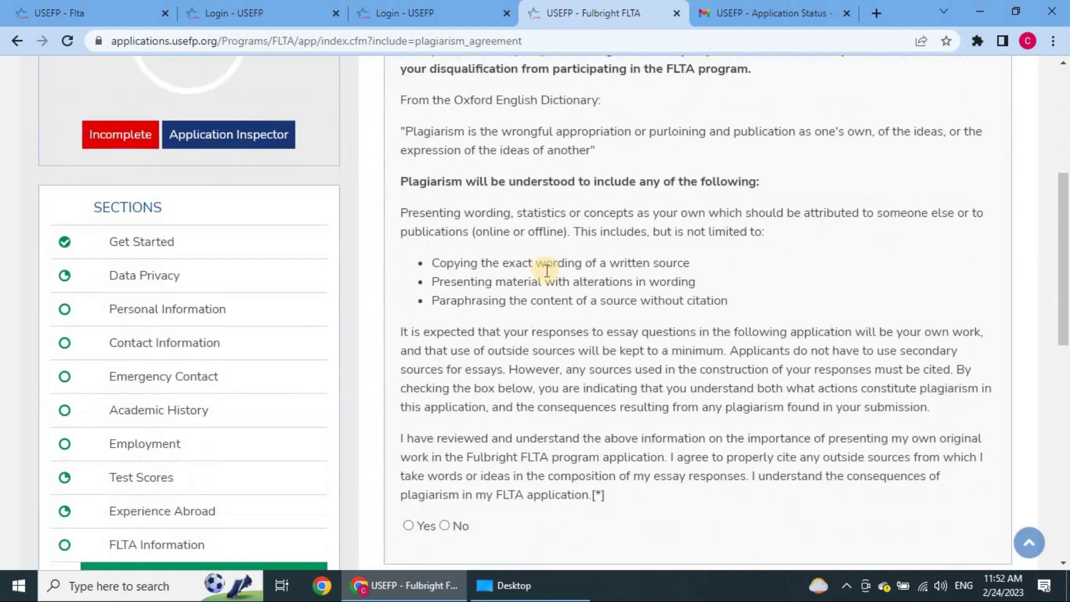
scroll(547, 272, up, 8)
scroll(554, 279, down, 3)
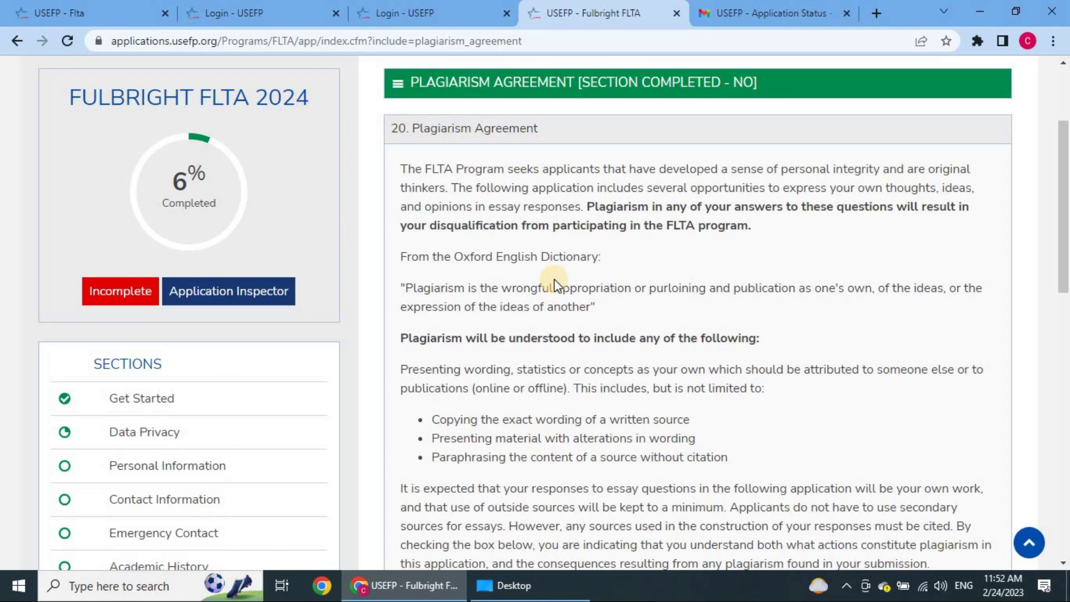
scroll(554, 279, down, 6)
scroll(569, 279, up, 9)
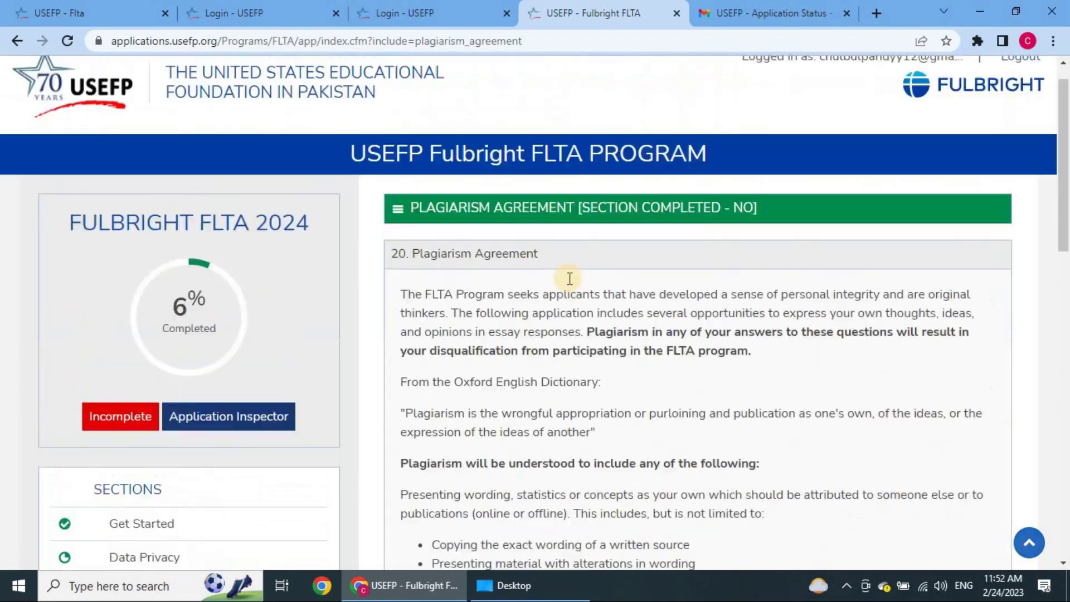
scroll(569, 278, down, 5)
scroll(571, 285, up, 5)
scroll(569, 282, down, 10)
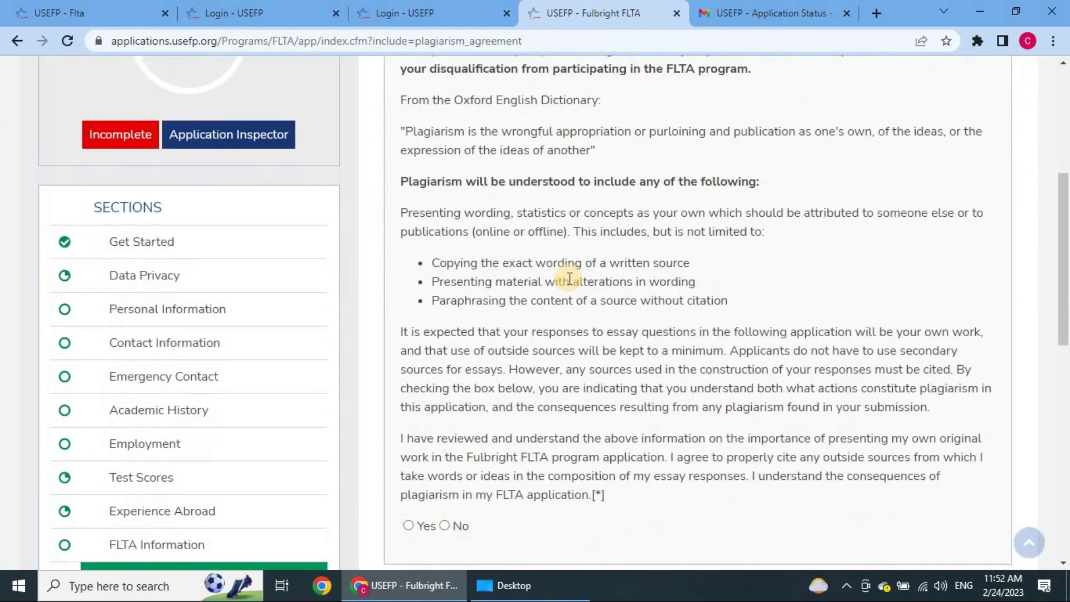
scroll(569, 278, up, 6)
scroll(569, 278, up, 6)
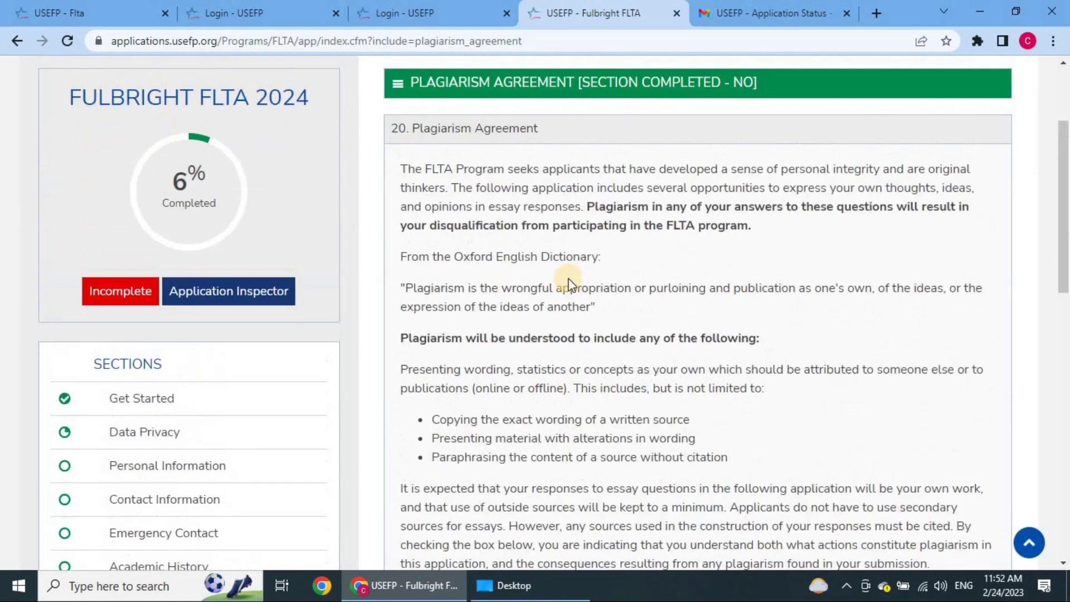
scroll(544, 283, down, 2)
scroll(544, 283, down, 3)
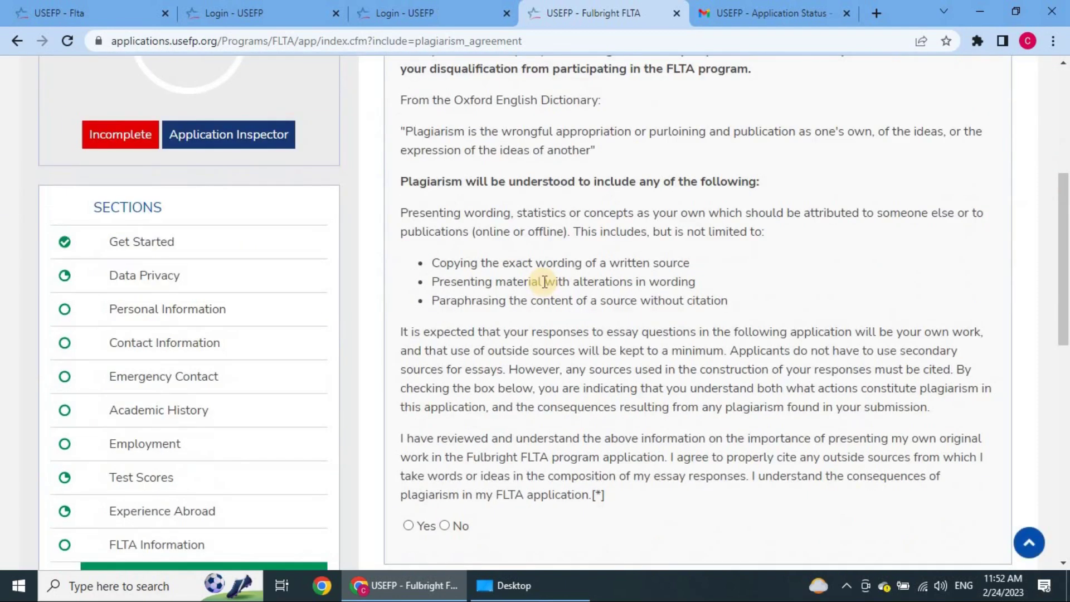
scroll(545, 283, up, 4)
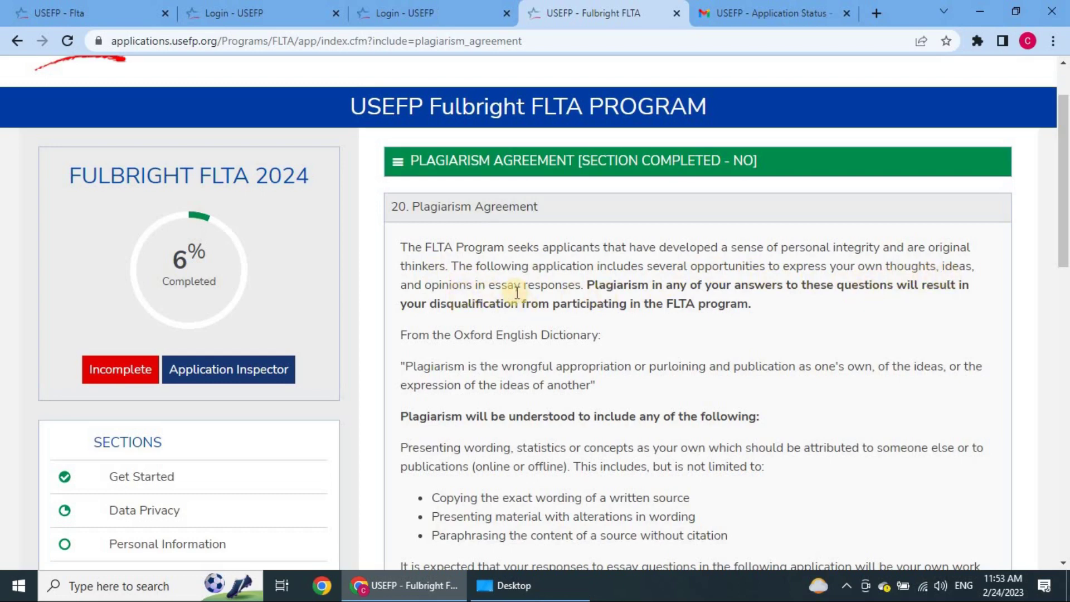
Step: Check which essay sections follow the Plagiarism Agreement in the application's section list
scroll(513, 219, down, 2)
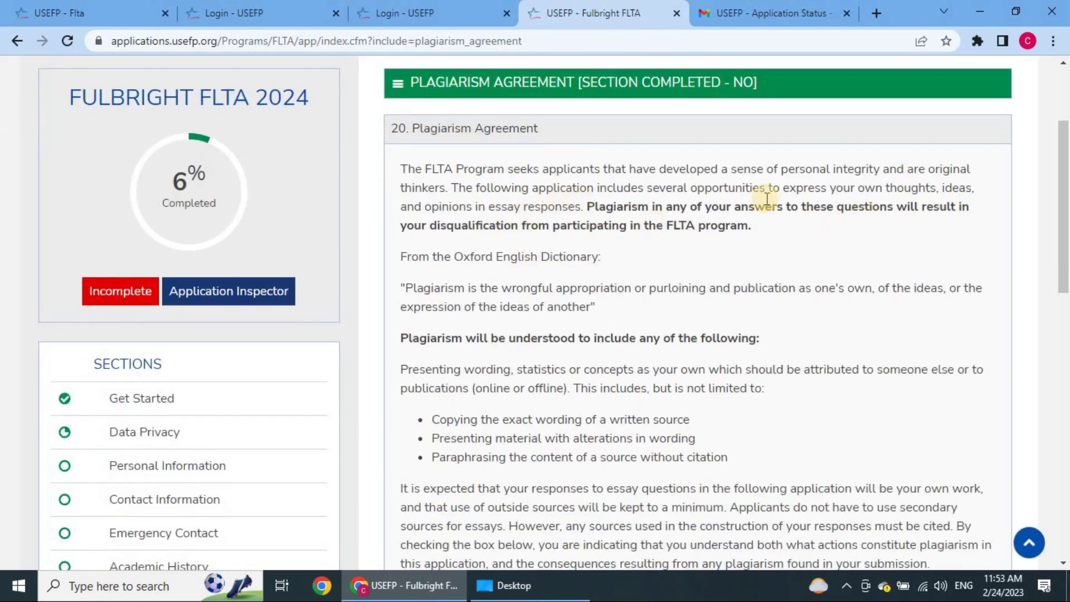
scroll(66, 415, down, 5)
scroll(203, 346, down, 4)
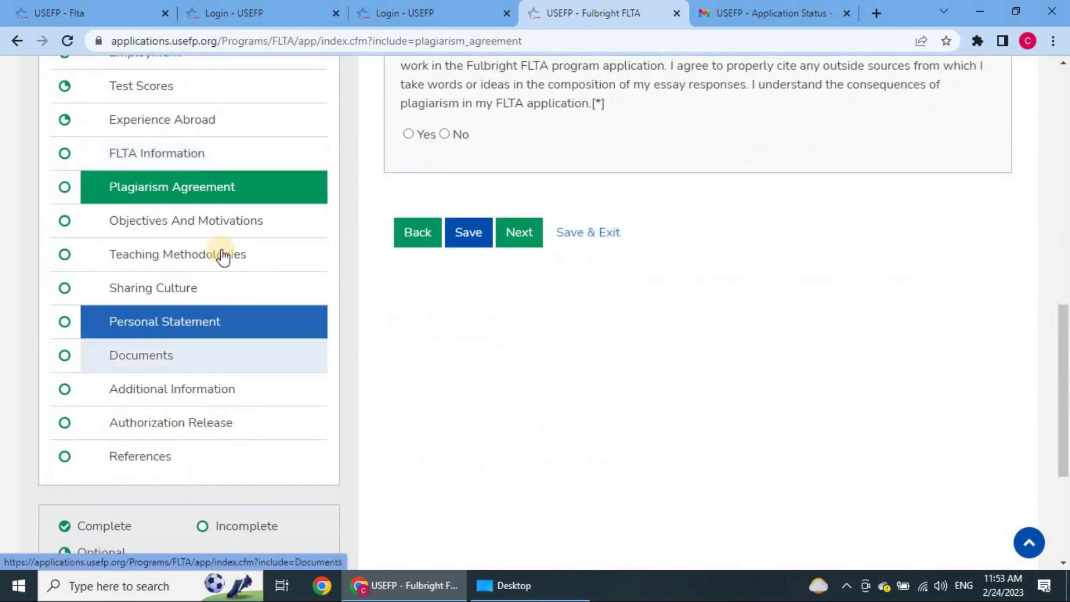
scroll(530, 284, up, 10)
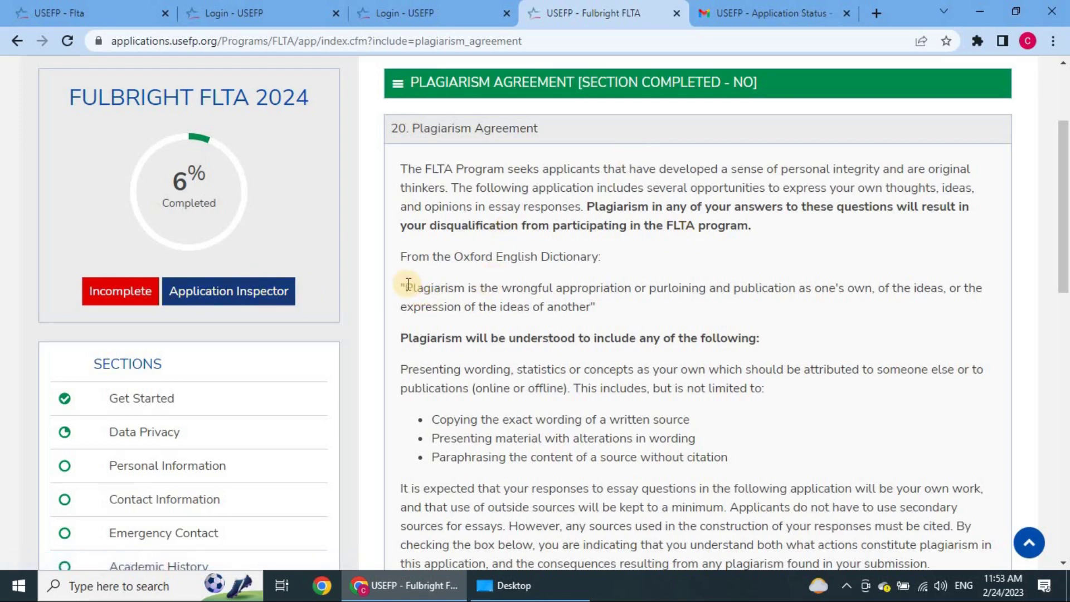
Step: Highlight the plagiarism definition and the line naming the Oxford English Dictionary as its source
drag(385, 278, 606, 315)
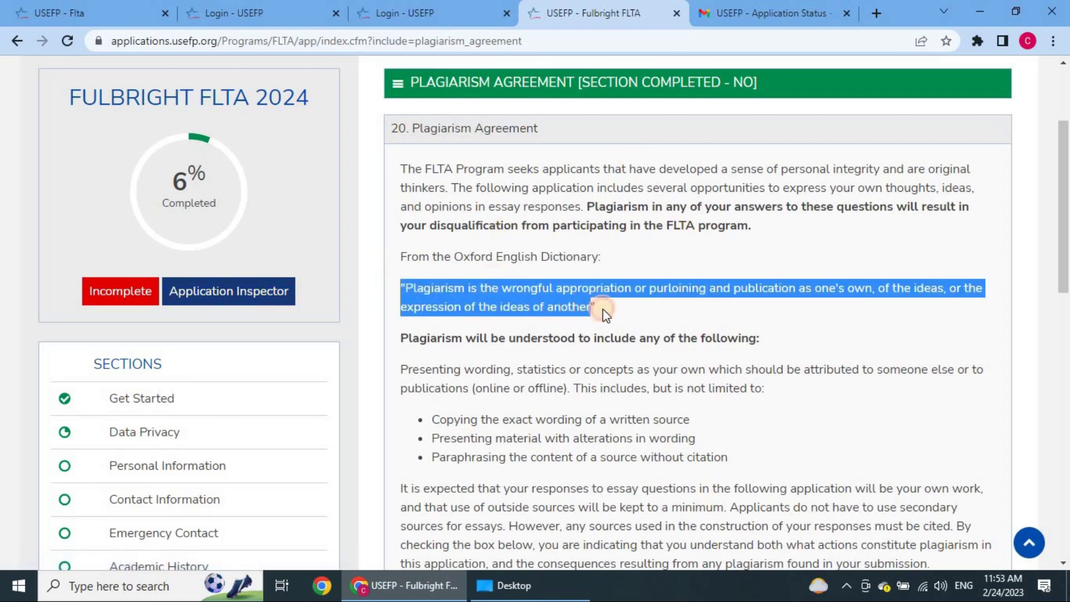
click(546, 249)
drag(601, 258, 427, 276)
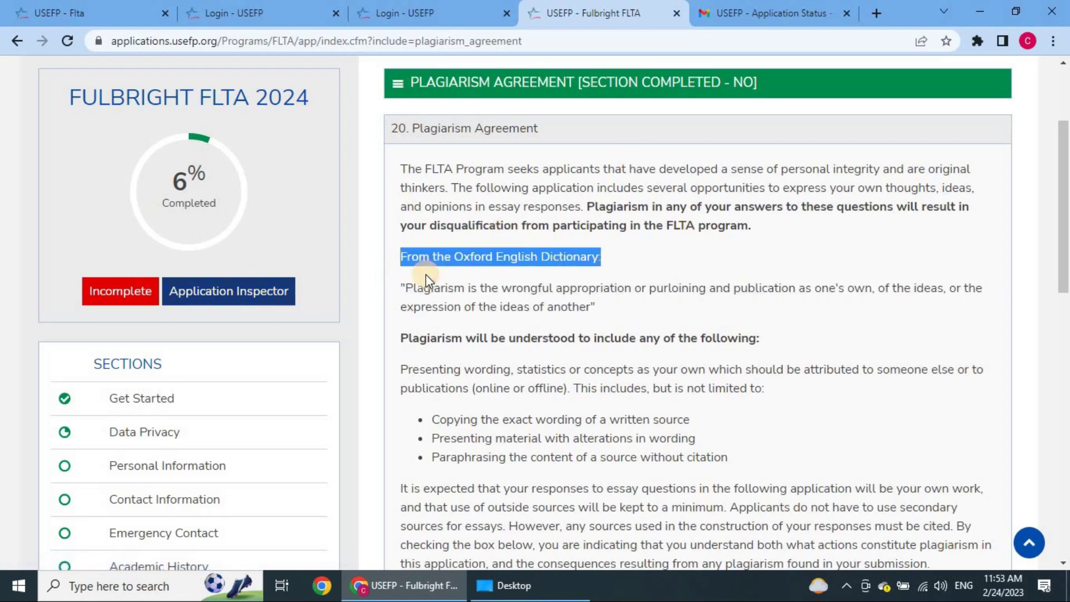
click(558, 289)
Step: Examine the passage on what counts as plagiarism, highlighting its full list and the item on paraphrasing without citation
scroll(552, 298, down, 1)
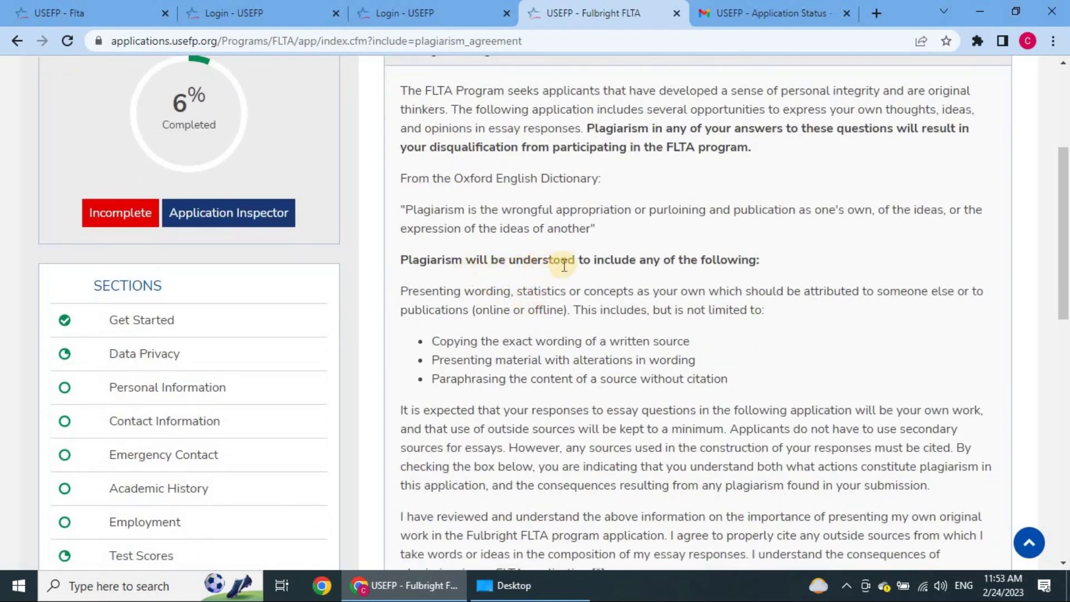
scroll(660, 277, down, 1)
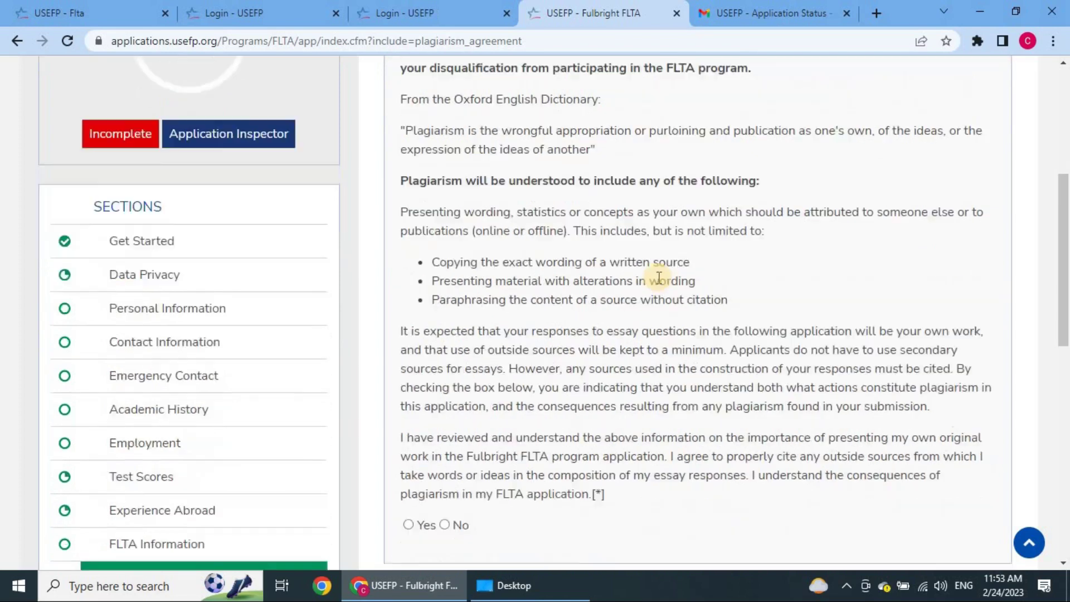
scroll(557, 167, down, 1)
scroll(511, 201, up, 1)
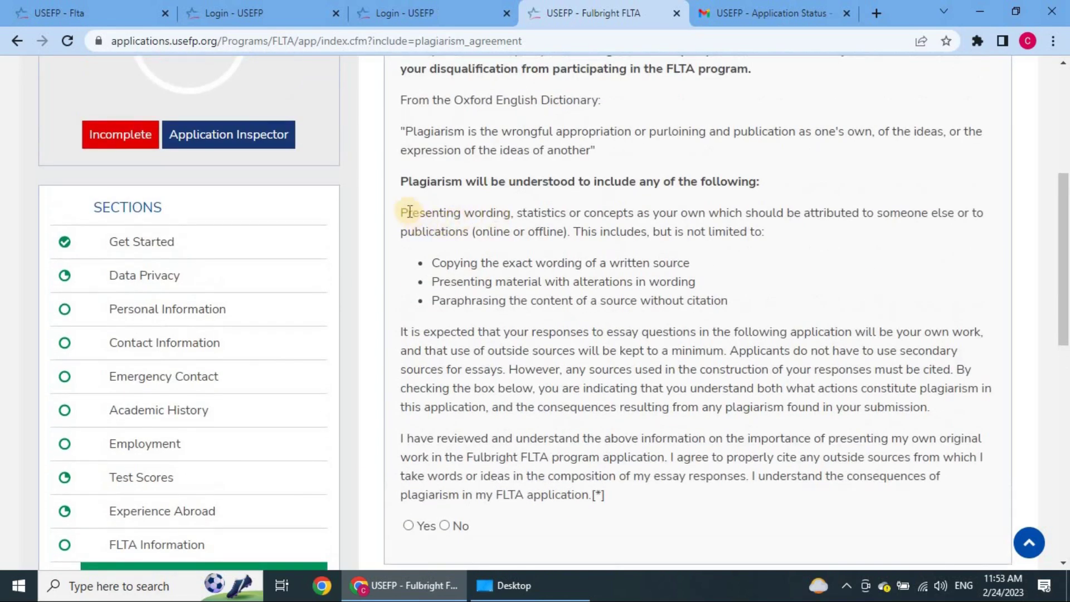
drag(401, 208, 733, 297)
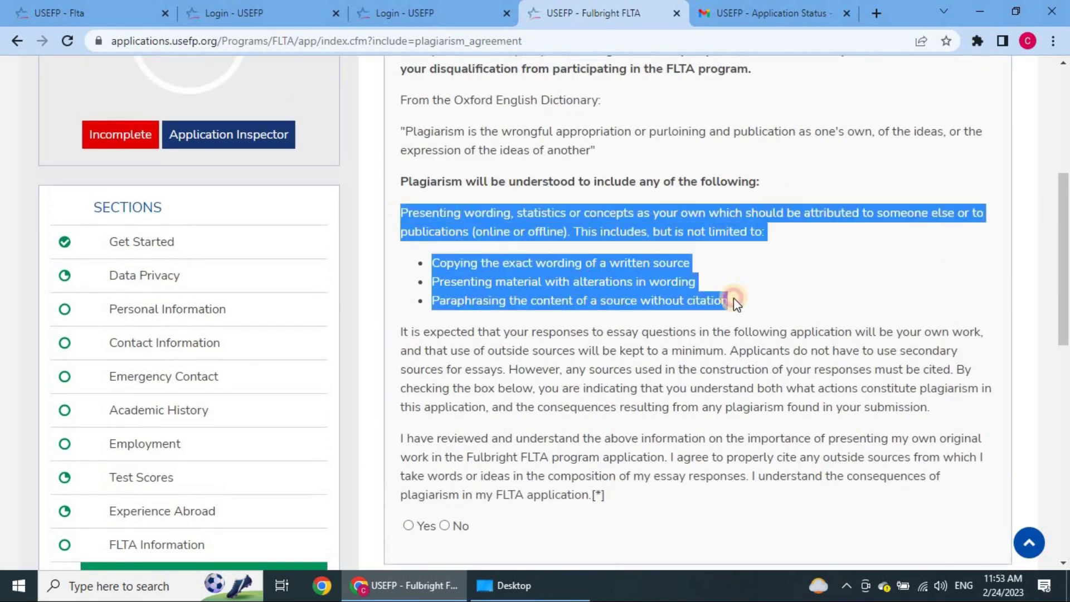
click(485, 227)
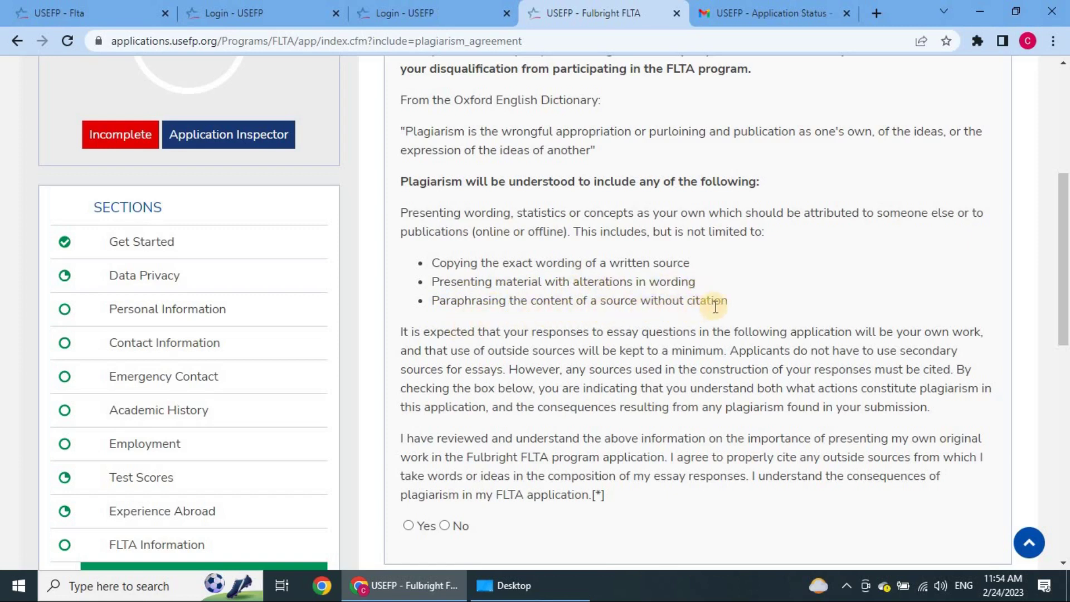
triple_click(538, 301)
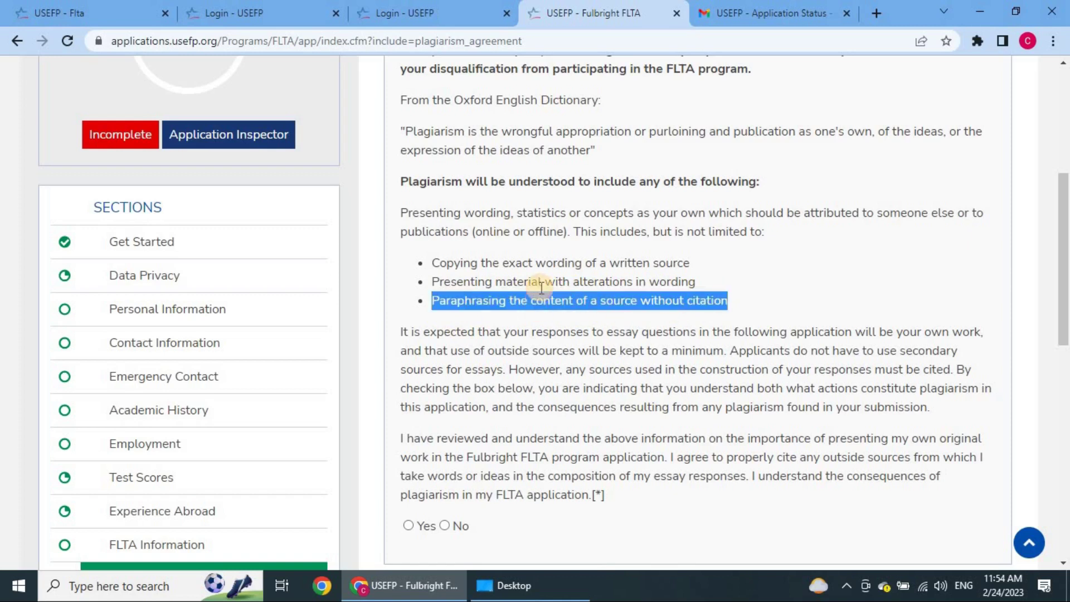
click(541, 288)
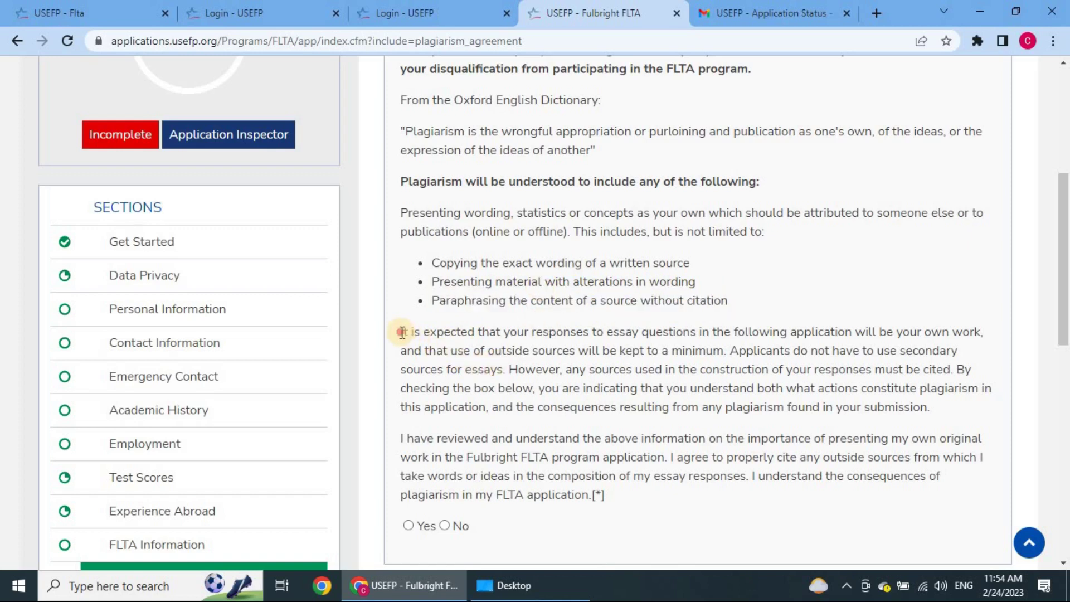
Step: Highlight and examine the paragraph about submitting original essay responses and citing outside sources
drag(401, 332, 939, 415)
click(837, 379)
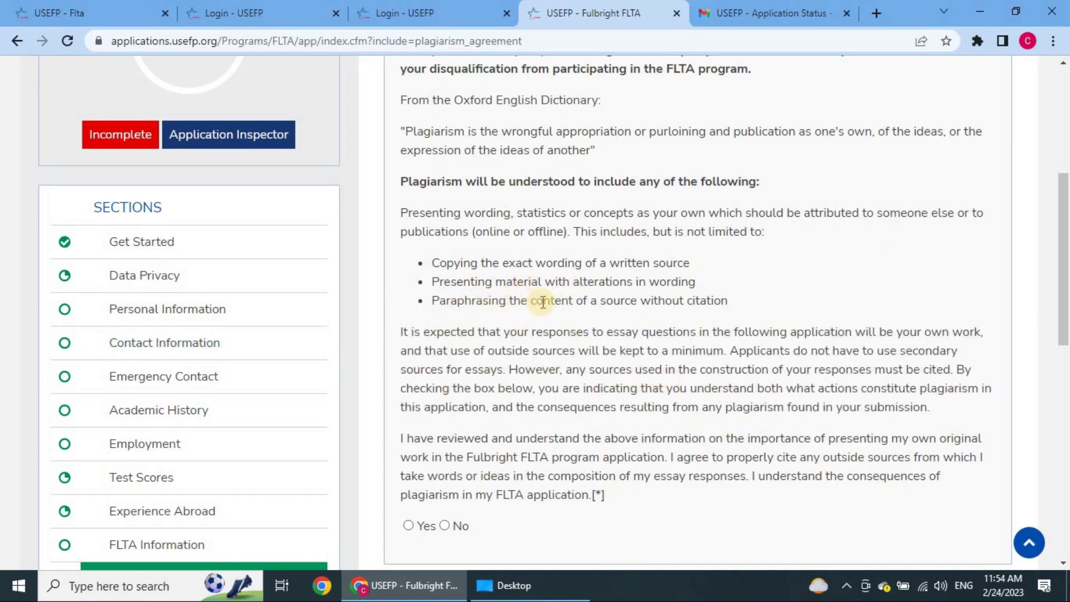
scroll(535, 296, down, 3)
scroll(545, 298, up, 1)
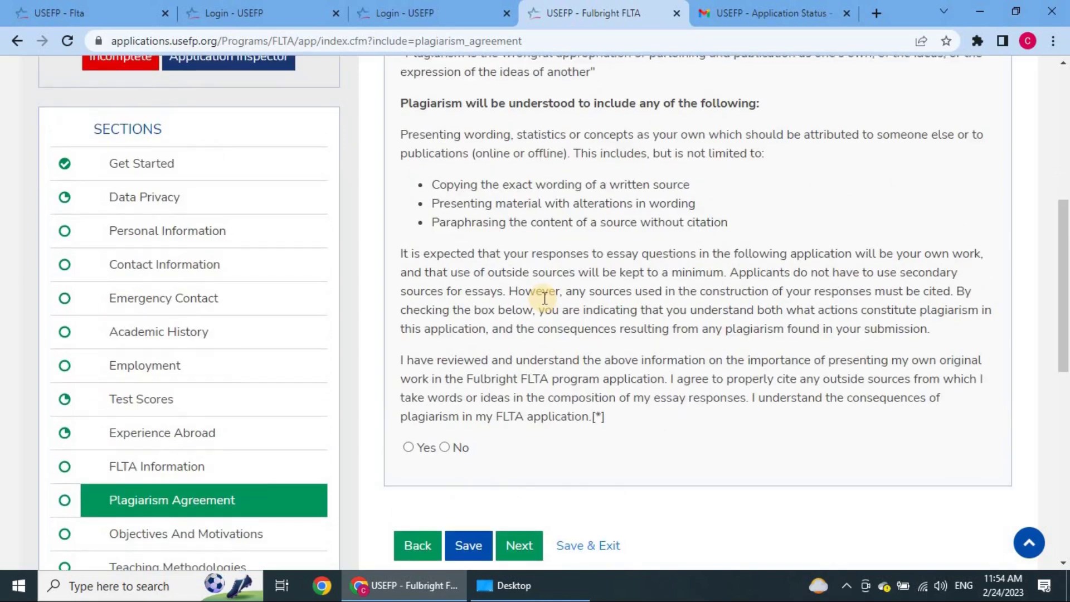
Step: Answer Yes to the statement about understanding plagiarism and properly citing outside sources
scroll(543, 298, down, 1)
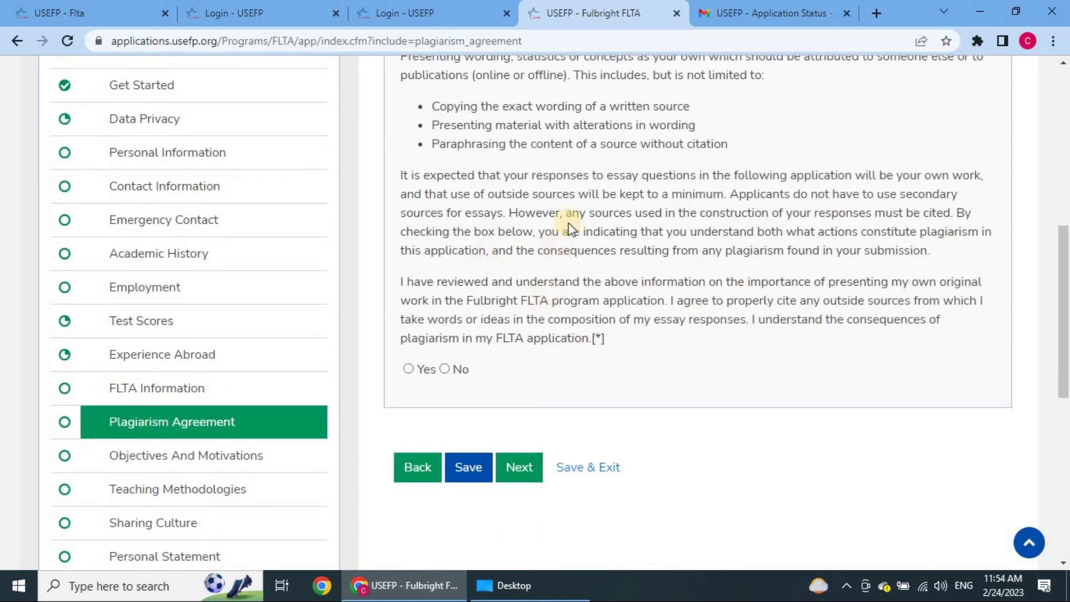
scroll(569, 227, up, 4)
scroll(570, 223, down, 2)
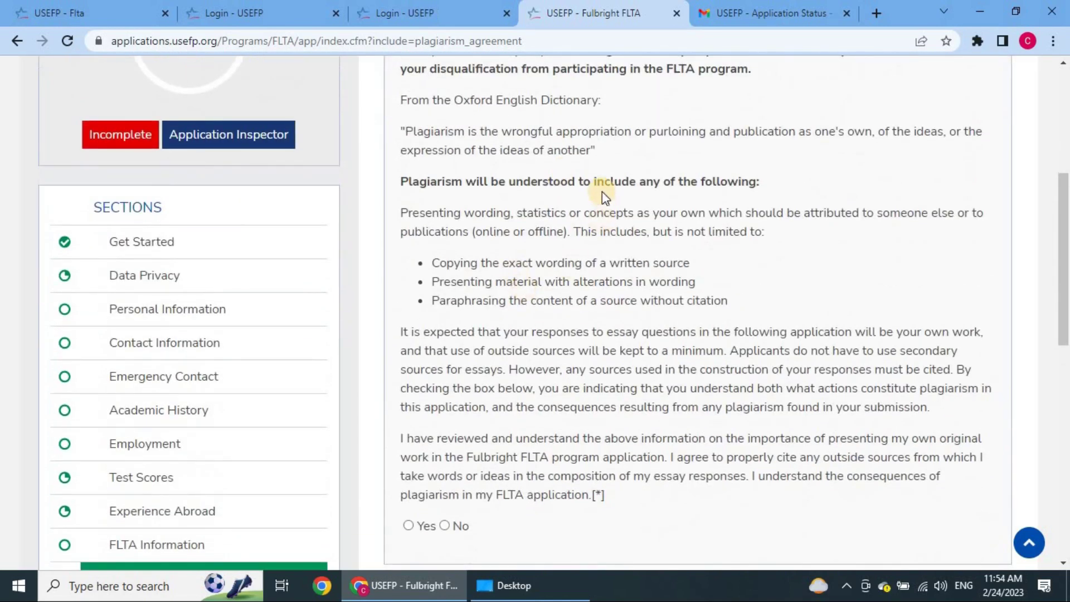
scroll(527, 257, down, 3)
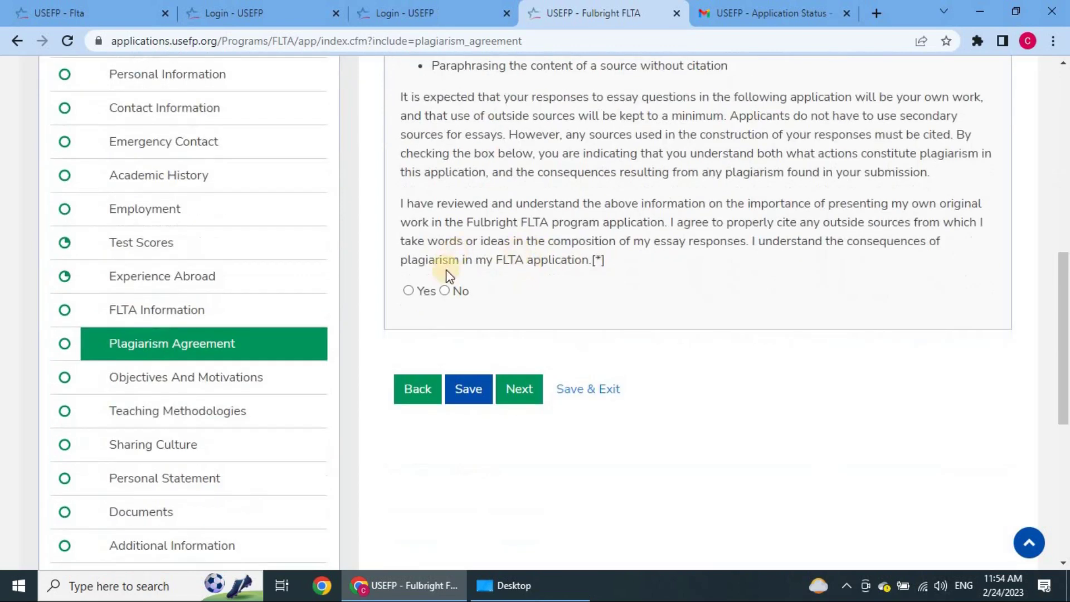
click(408, 291)
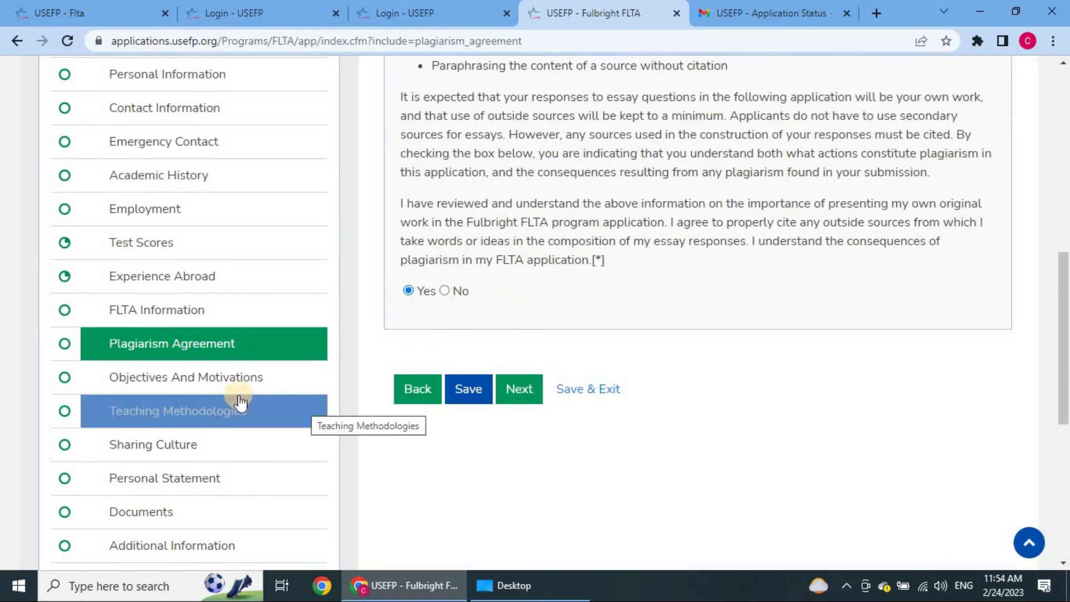
Step: Go to the Objectives and Motivations section and view the essay guidance
click(217, 382)
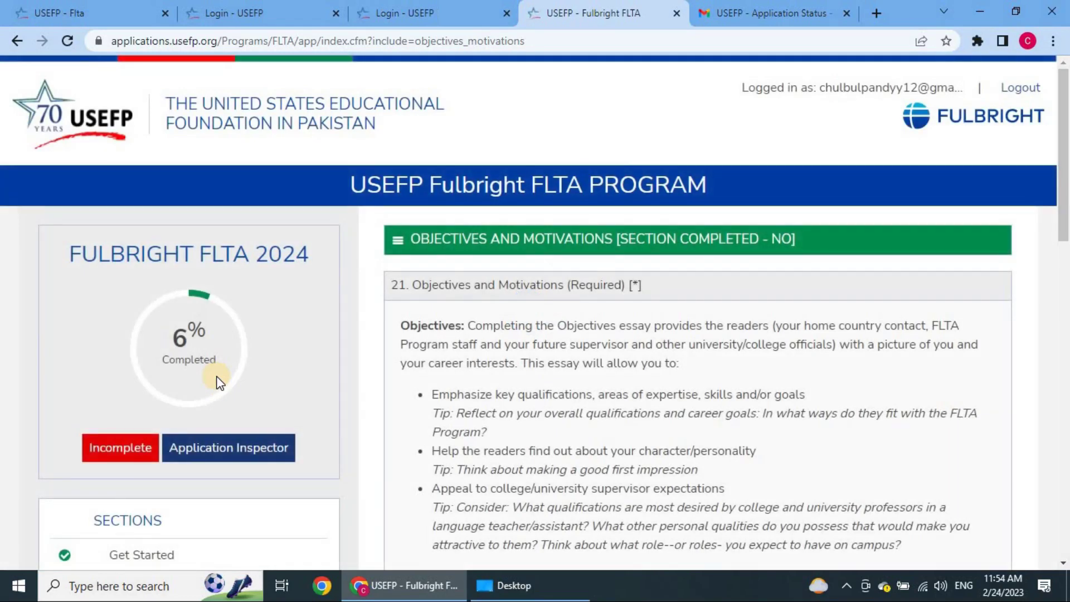
scroll(473, 416, down, 5)
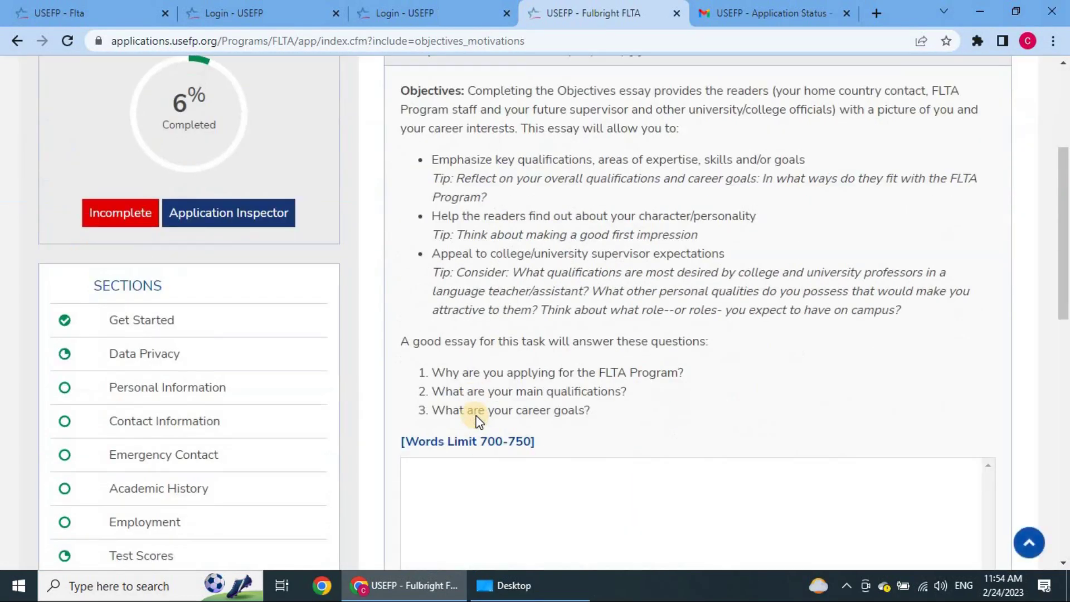
scroll(475, 416, up, 3)
scroll(479, 416, down, 3)
scroll(484, 416, up, 3)
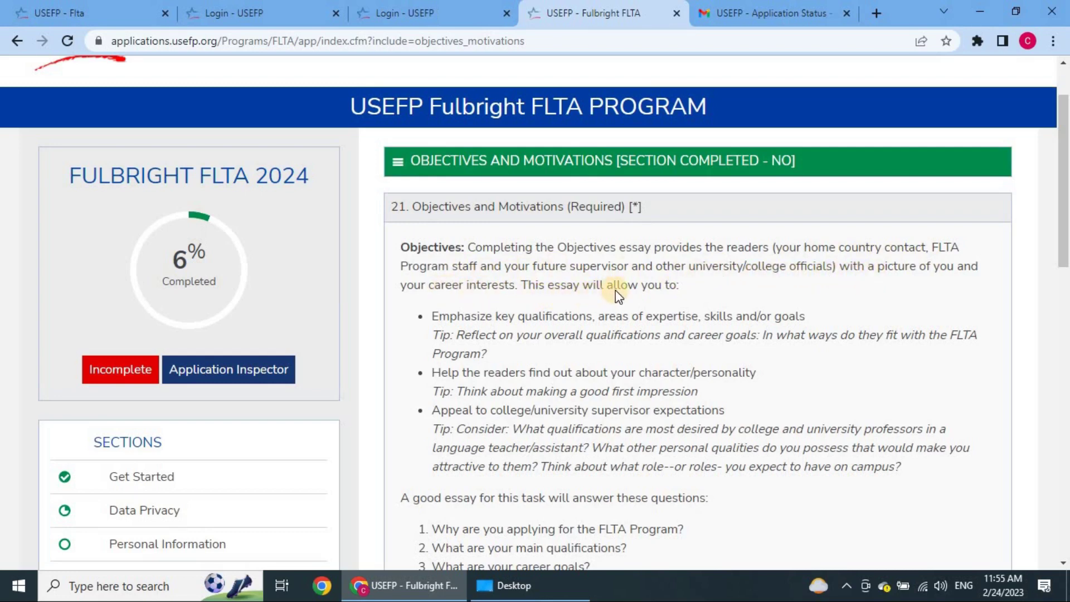
Step: Highlight the three questions a good Objectives essay should answer and review the guidance above them
scroll(618, 296, down, 4)
drag(433, 293, 612, 328)
click(613, 329)
scroll(611, 328, up, 4)
scroll(574, 336, down, 1)
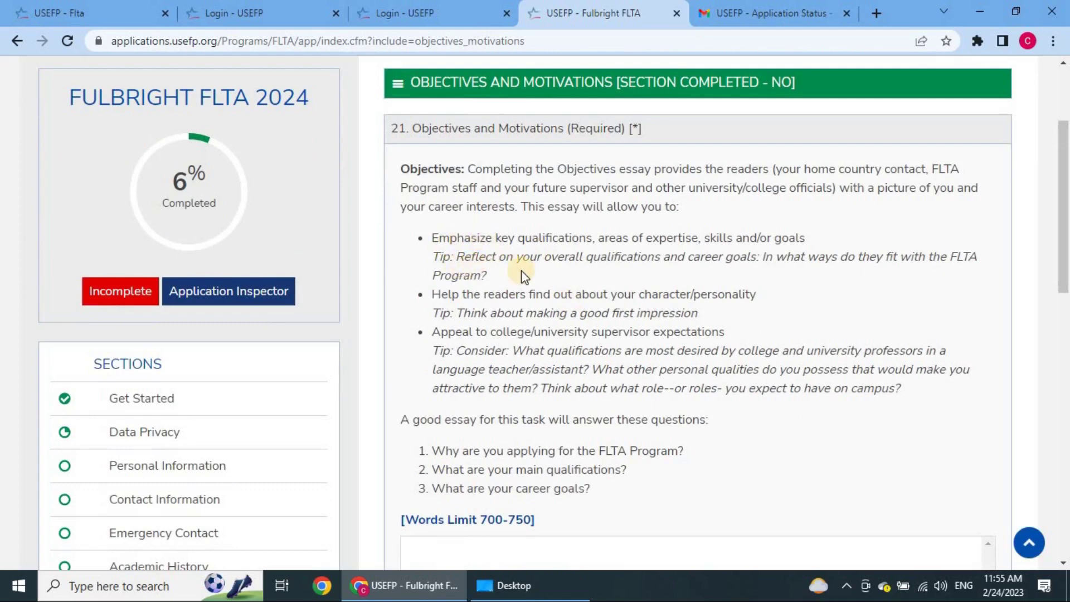
Step: Place the cursor in the Objectives essay box without entering text and review the tips and word limit
scroll(535, 296, down, 4)
click(480, 278)
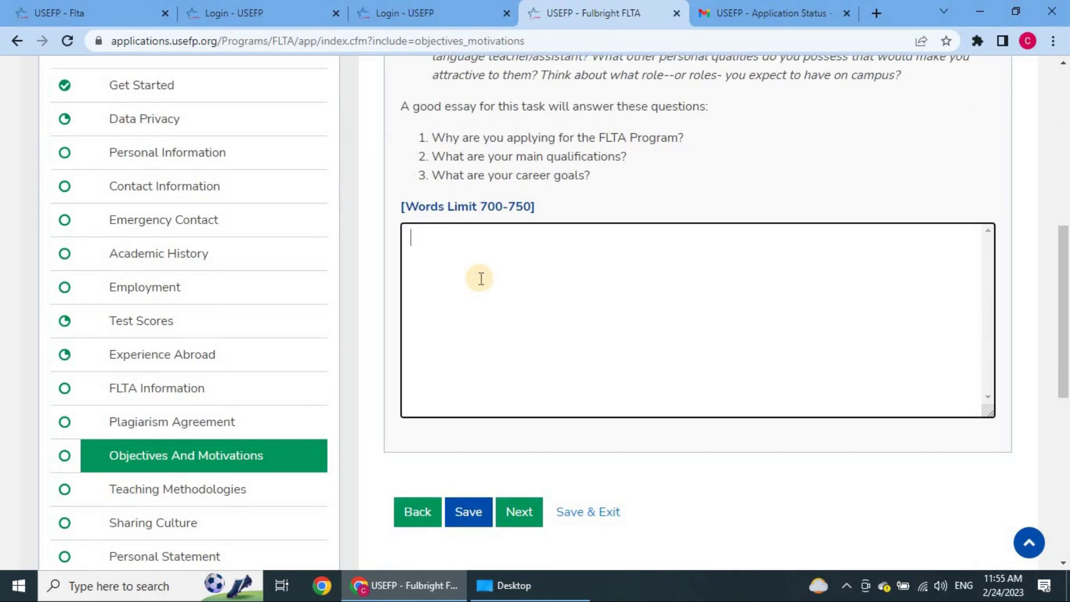
scroll(605, 362, up, 4)
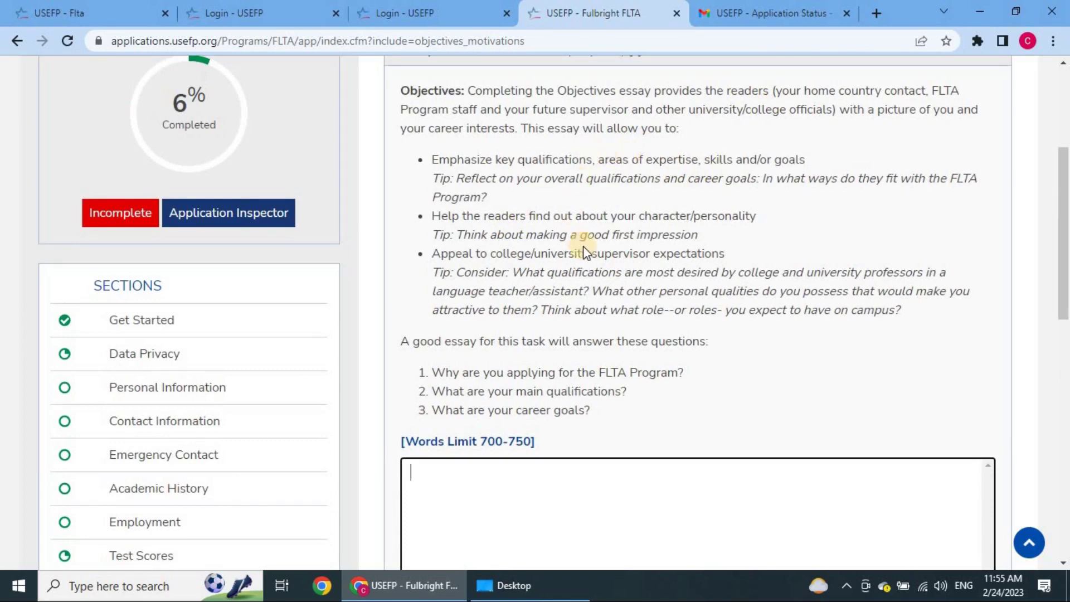
scroll(553, 386, down, 1)
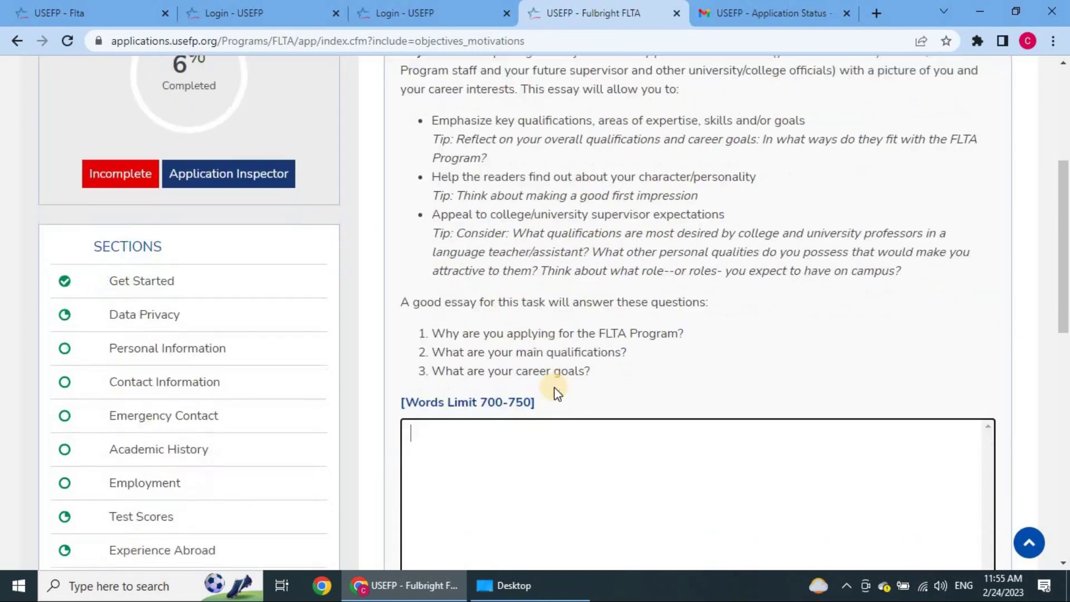
scroll(448, 111, up, 1)
Step: Highlight the complete Objectives essay guidance, including its three questions, and return to the empty essay box
drag(408, 91, 674, 420)
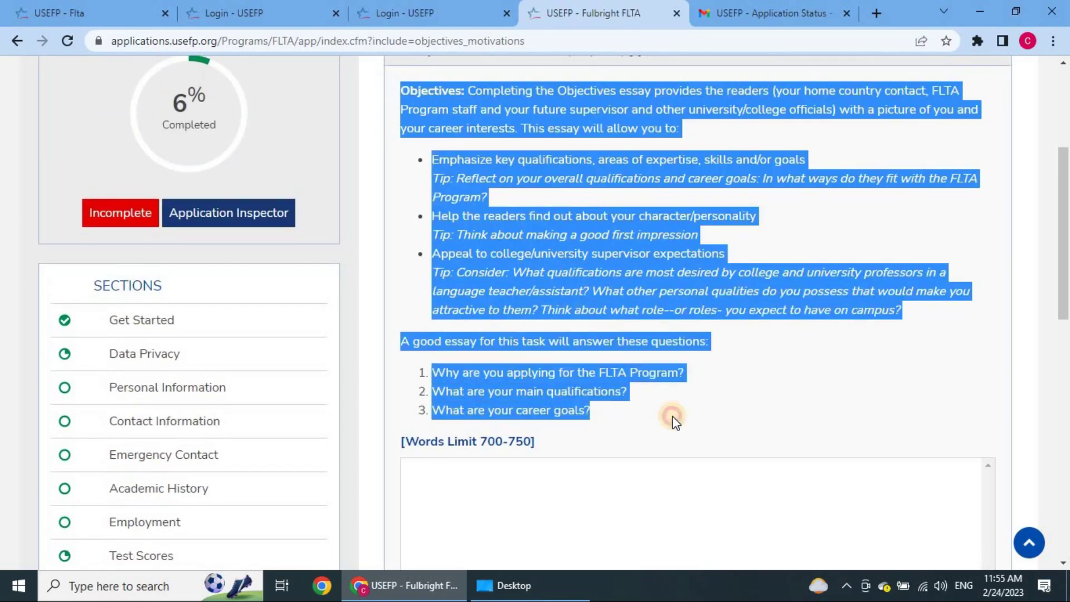
click(687, 380)
scroll(687, 380, down, 4)
click(588, 301)
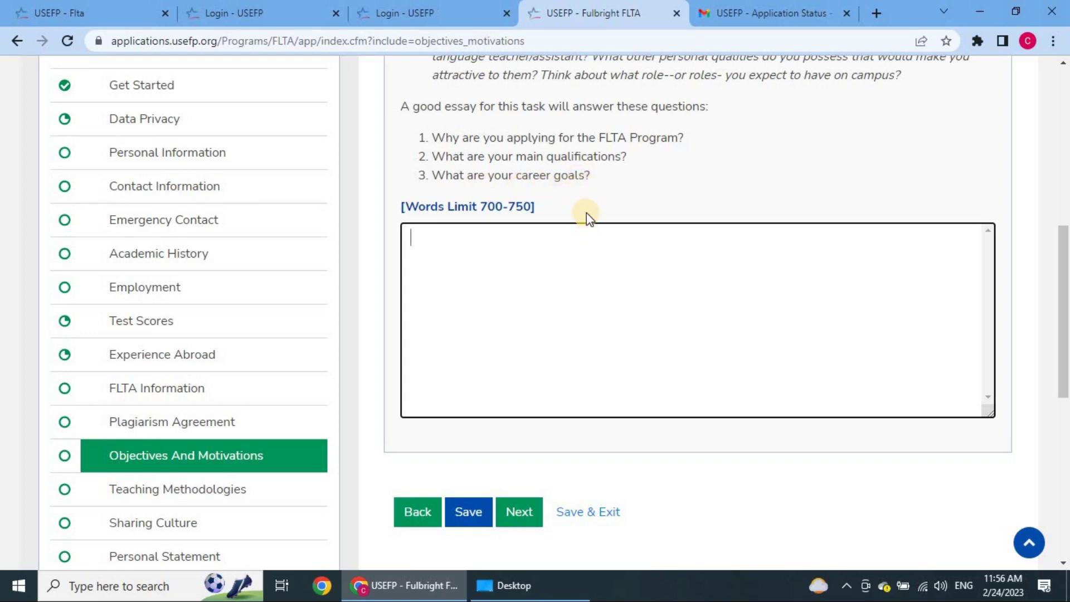
scroll(582, 232, up, 1)
scroll(616, 120, up, 1)
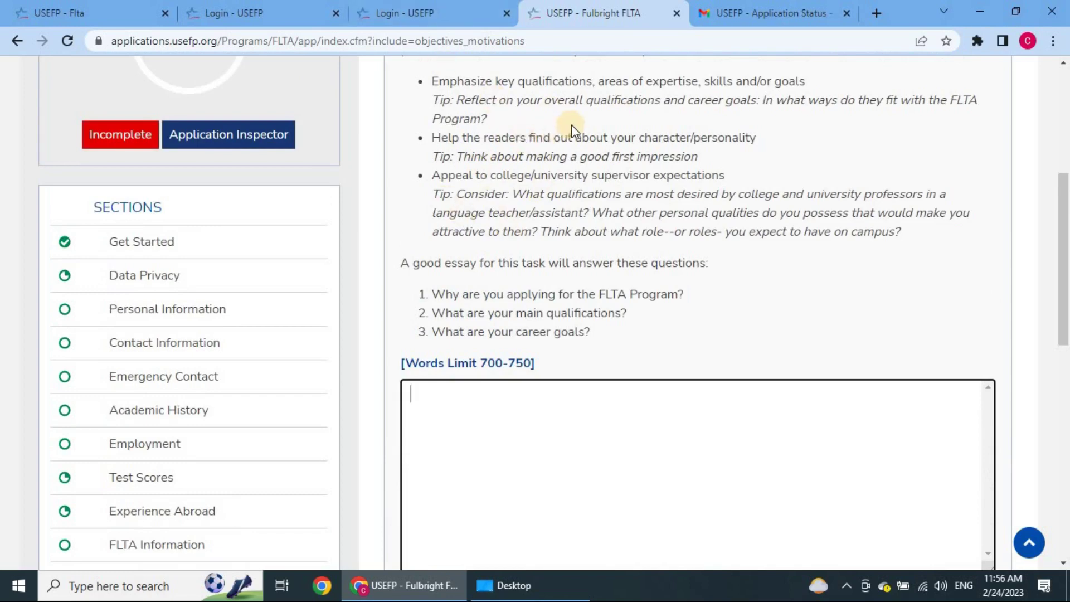
Step: Go to the Teaching Methodologies section and view the essay instructions for question 22
scroll(534, 222, down, 7)
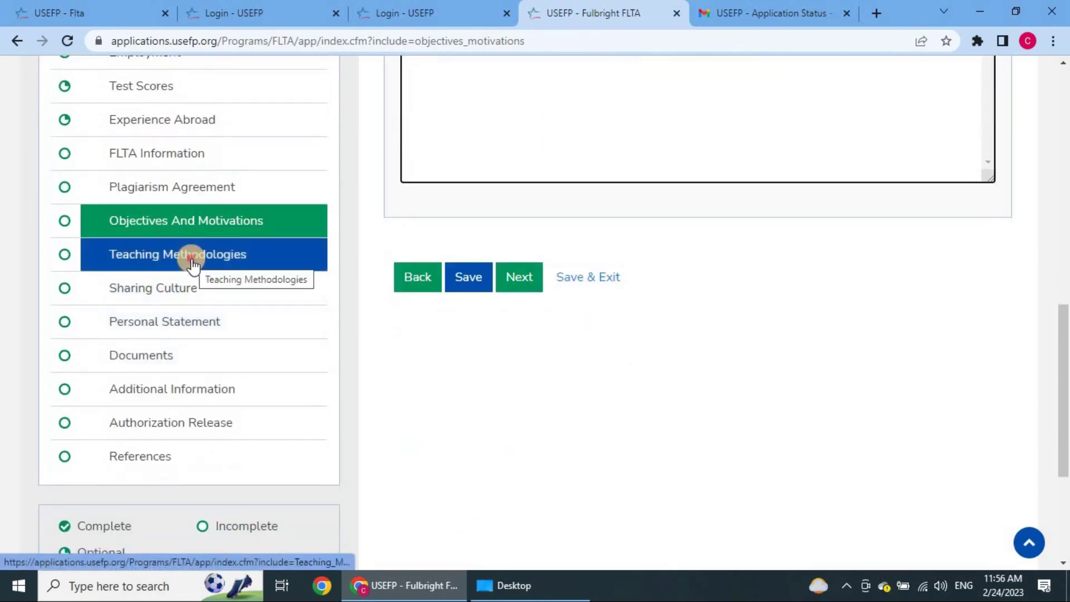
click(309, 258)
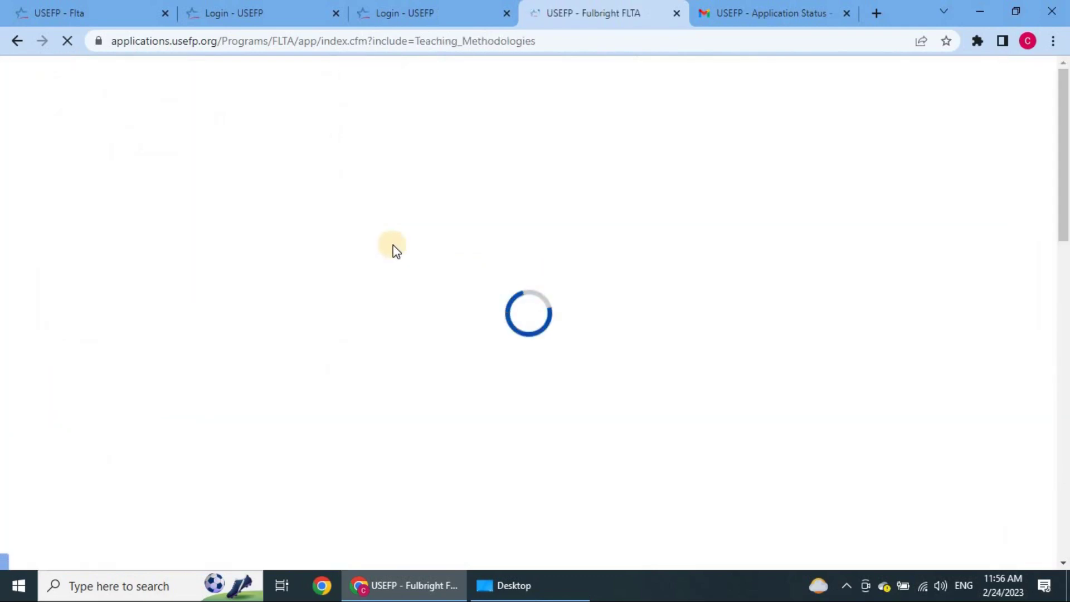
scroll(532, 207, down, 1)
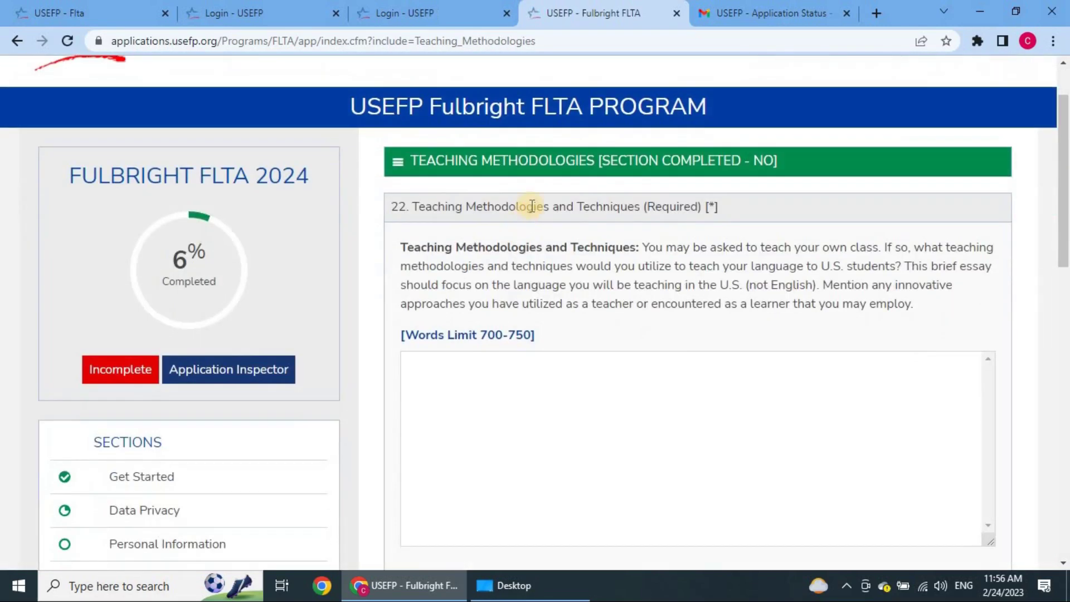
scroll(532, 206, down, 1)
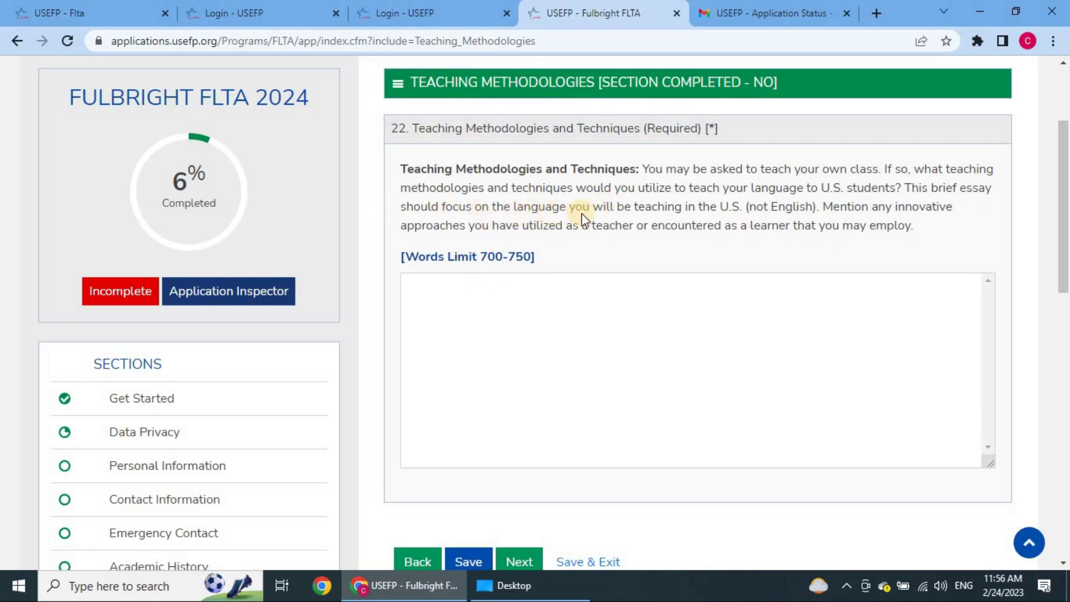
Step: Highlight the Teaching Methodologies instructions about the language to be taught, and place the cursor in the empty essay box
triple_click(777, 209)
click(760, 211)
click(616, 319)
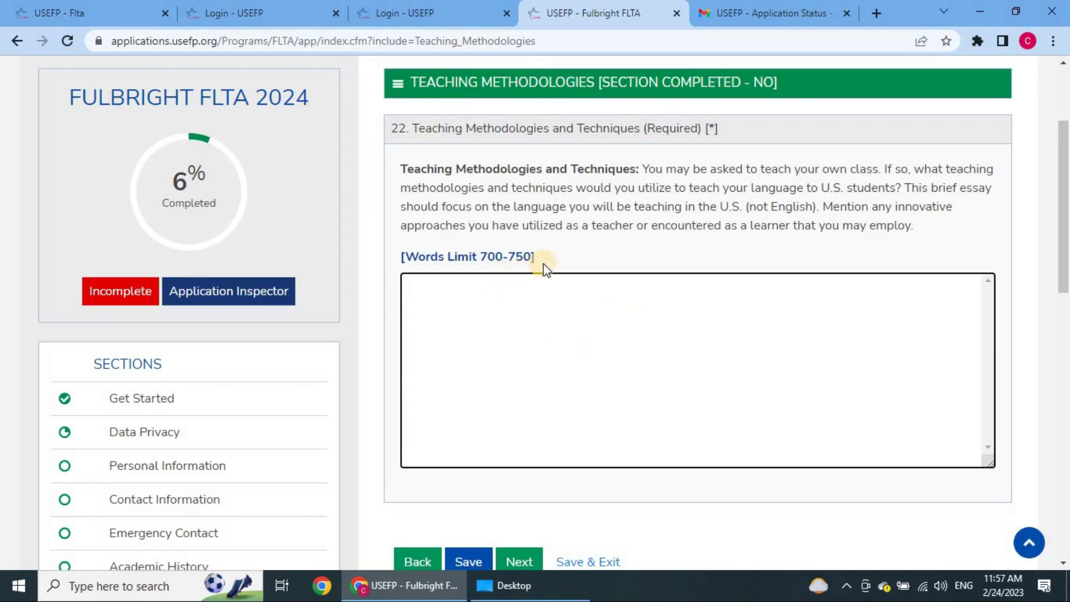
Step: Go to the Sharing Culture section and review the cultural ambassador prompt, its scenarios and the essay box
scroll(518, 282, down, 3)
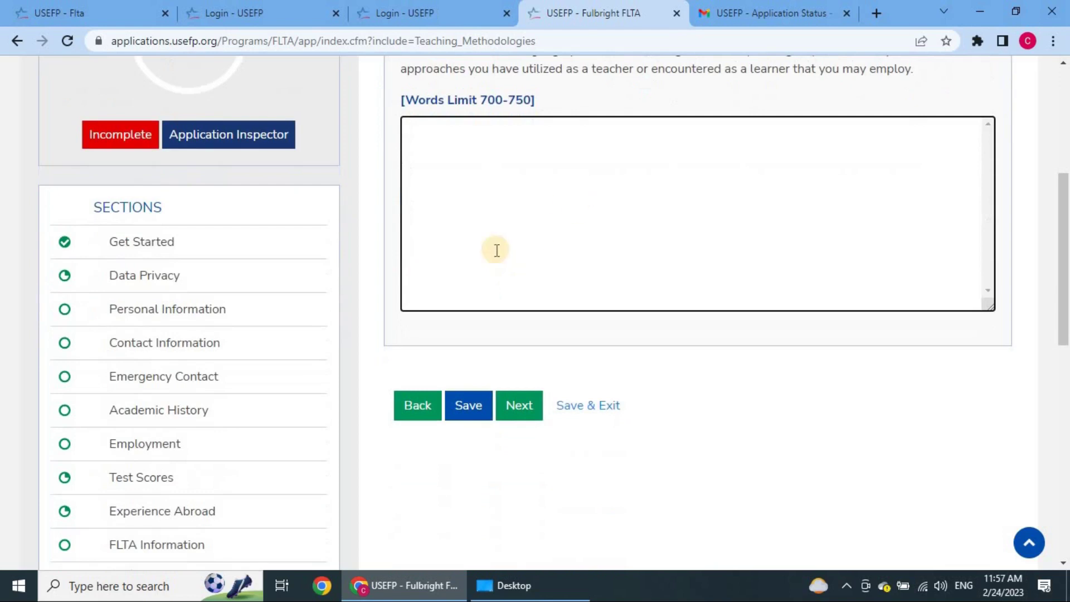
scroll(508, 250, down, 3)
scroll(520, 213, down, 3)
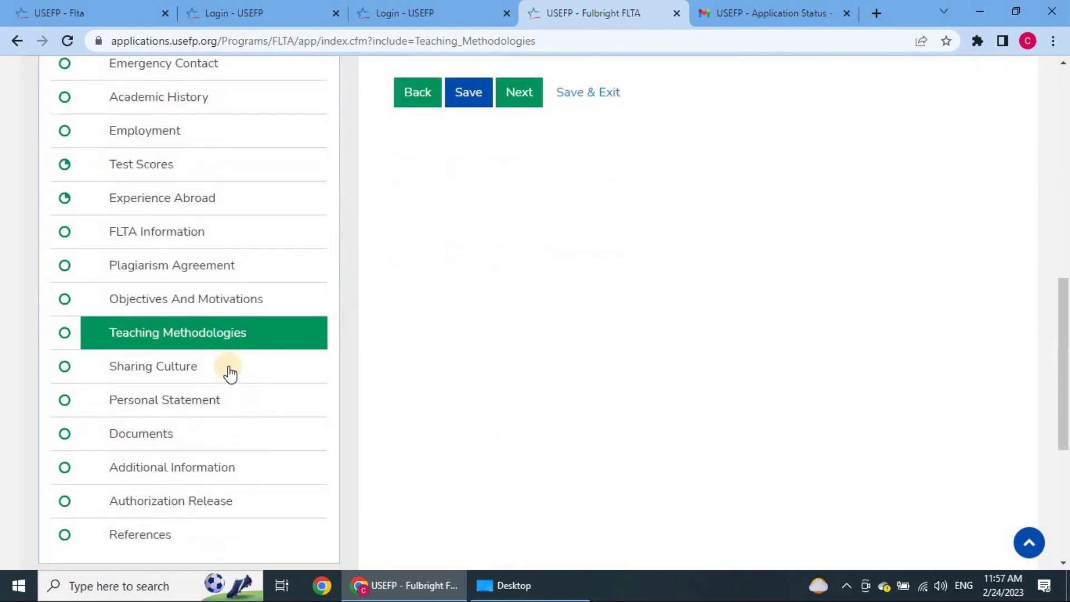
click(210, 367)
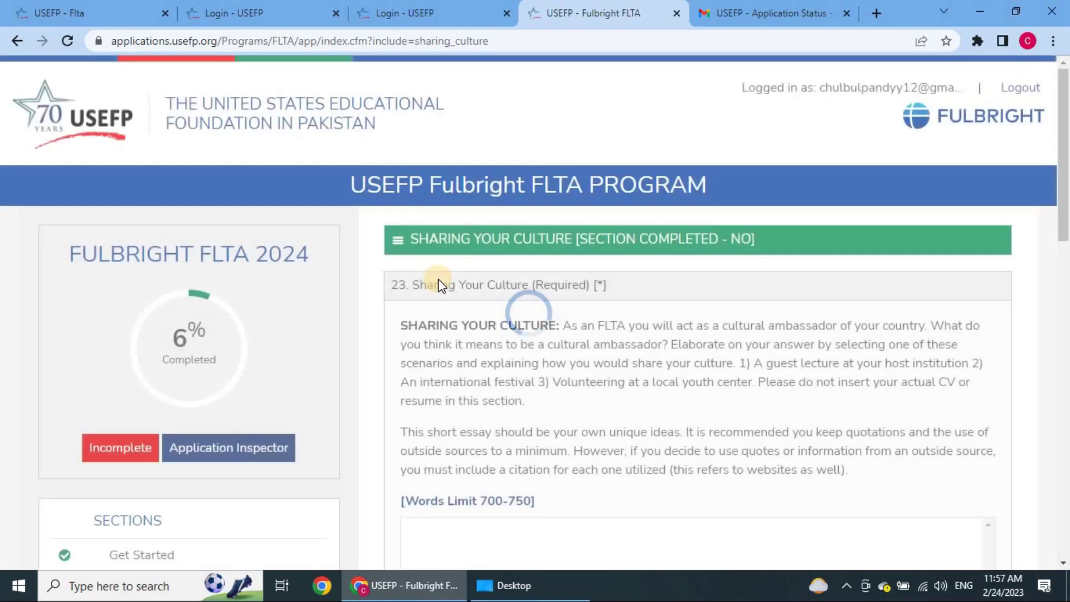
scroll(443, 273, down, 6)
scroll(446, 229, up, 4)
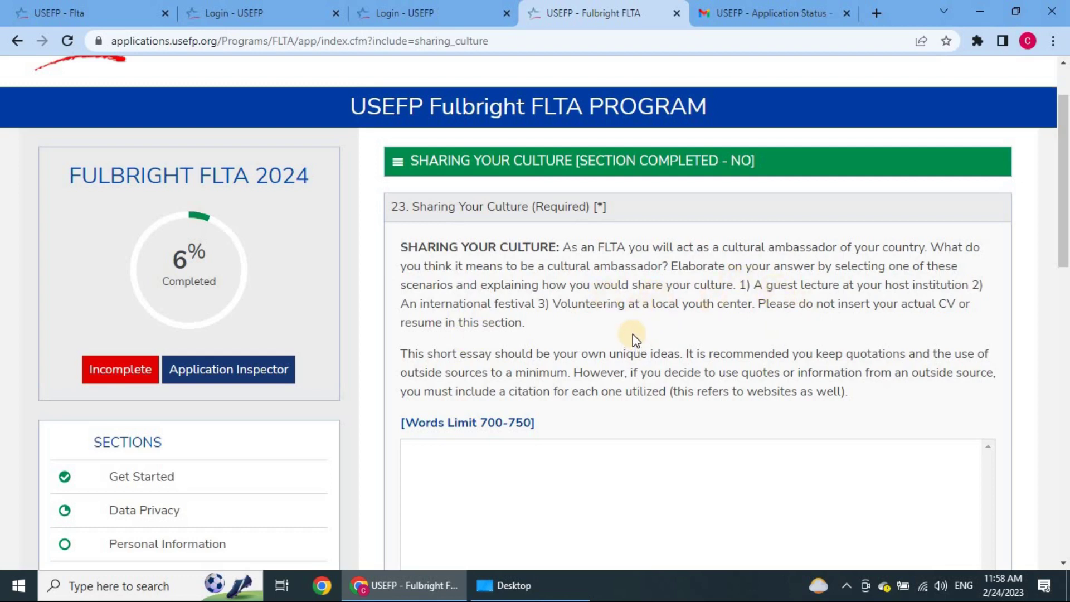
scroll(574, 484, down, 1)
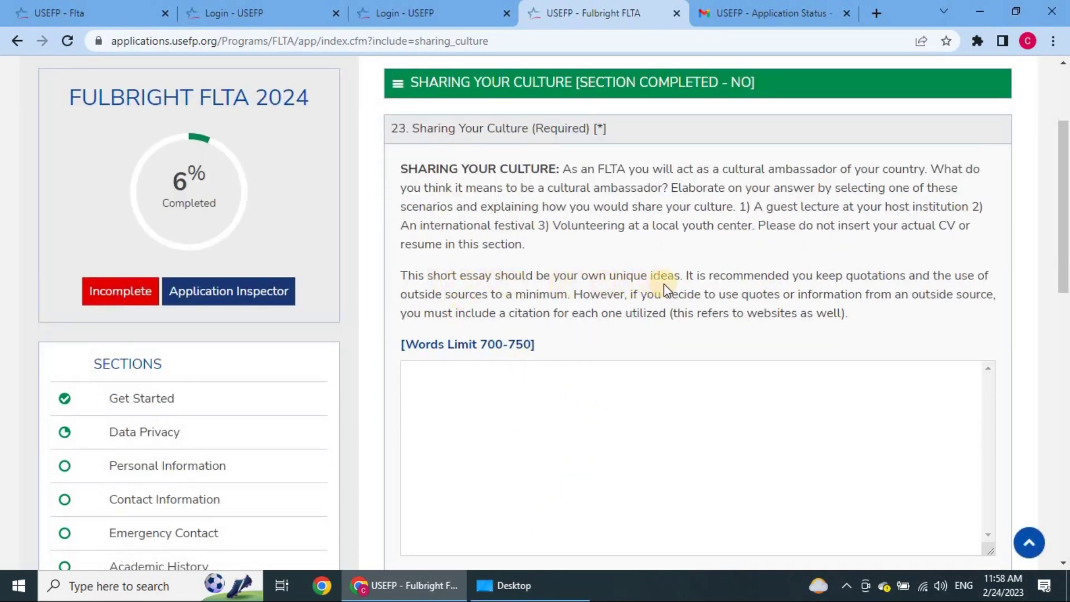
Step: Place the cursor in the Sharing Your Culture essay box without entering text and review the prompt and word limit
scroll(641, 466, down, 3)
click(576, 289)
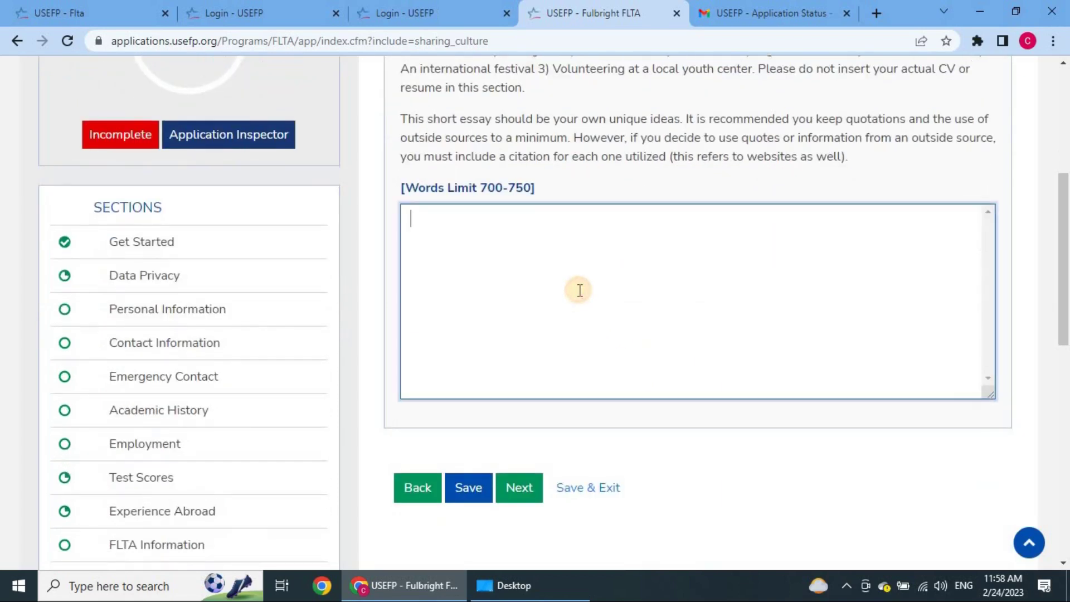
scroll(589, 285, up, 1)
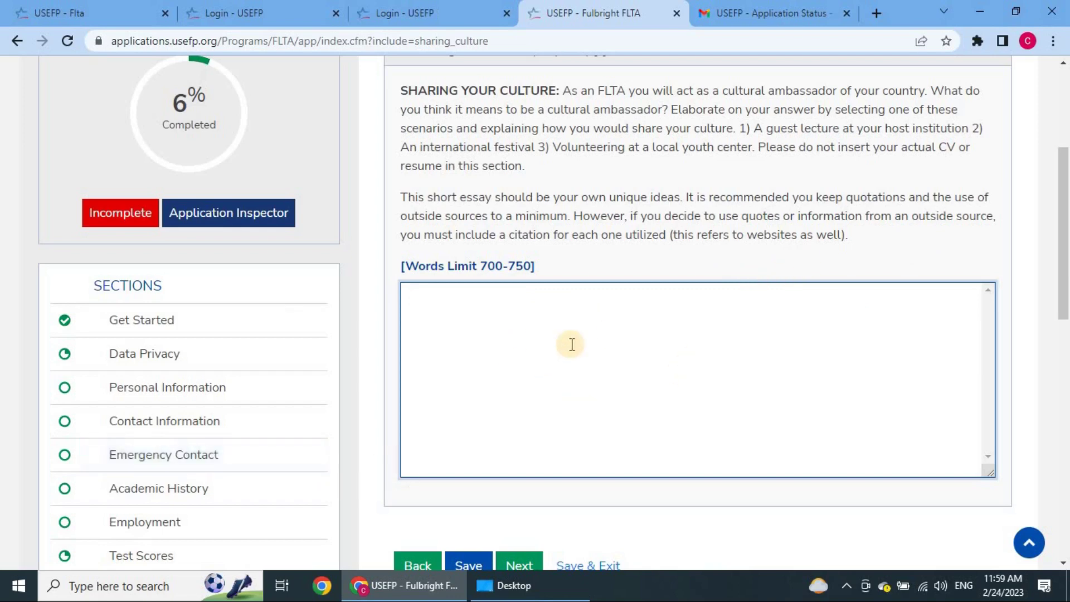
scroll(564, 345, down, 1)
scroll(564, 345, down, 3)
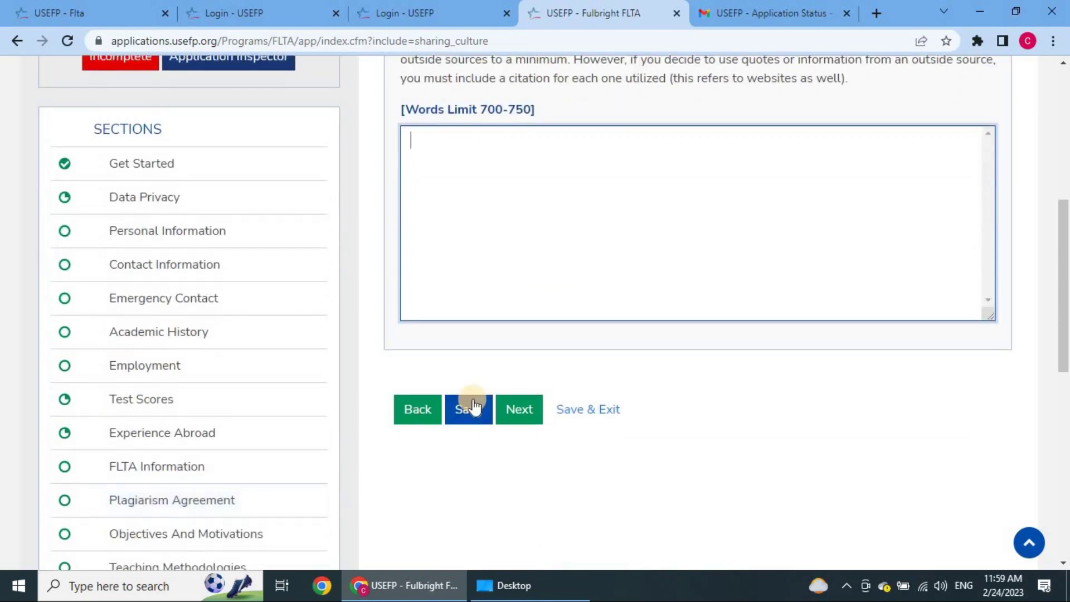
Step: Go to the Personal Statement section and view the essay instructions
scroll(492, 291, down, 7)
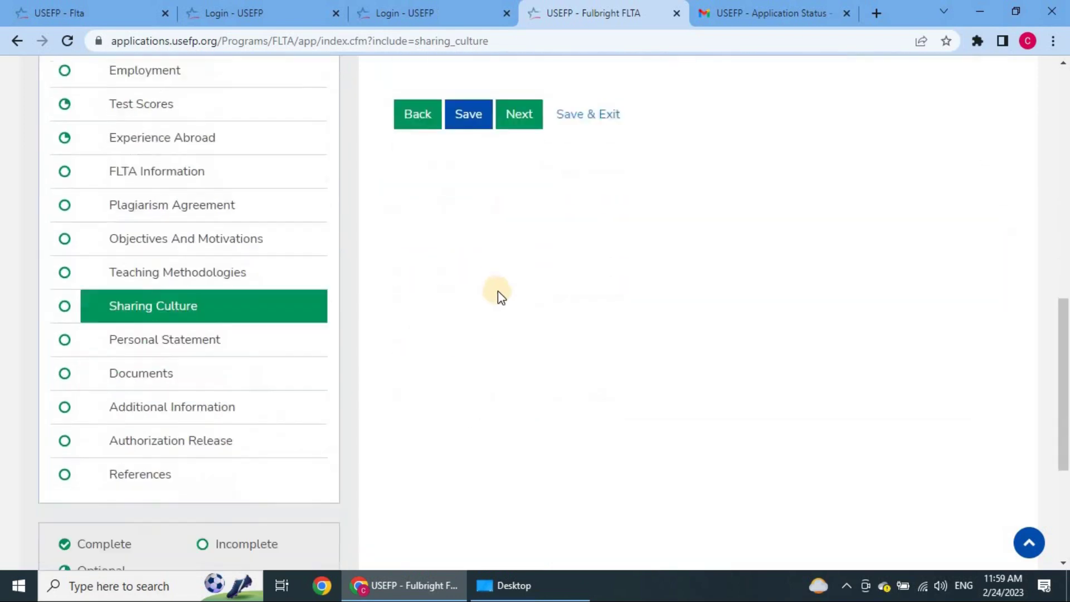
click(217, 245)
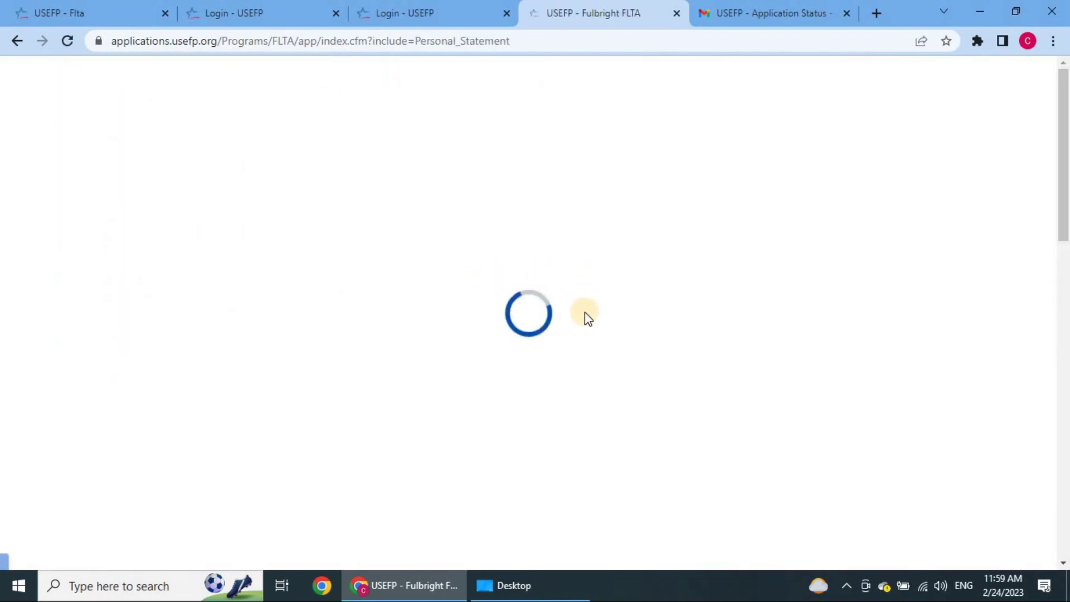
scroll(534, 278, down, 1)
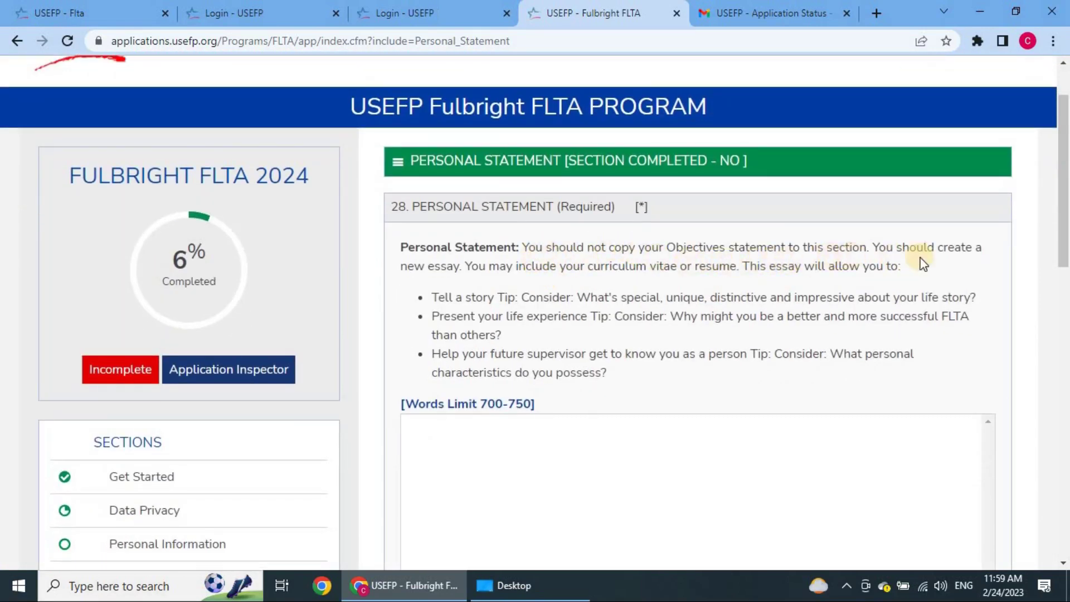
Step: Highlight "Objectives" in the Personal Statement instructions and locate the Objectives And Motivations entry in the section list
double_click(674, 249)
scroll(585, 281, down, 5)
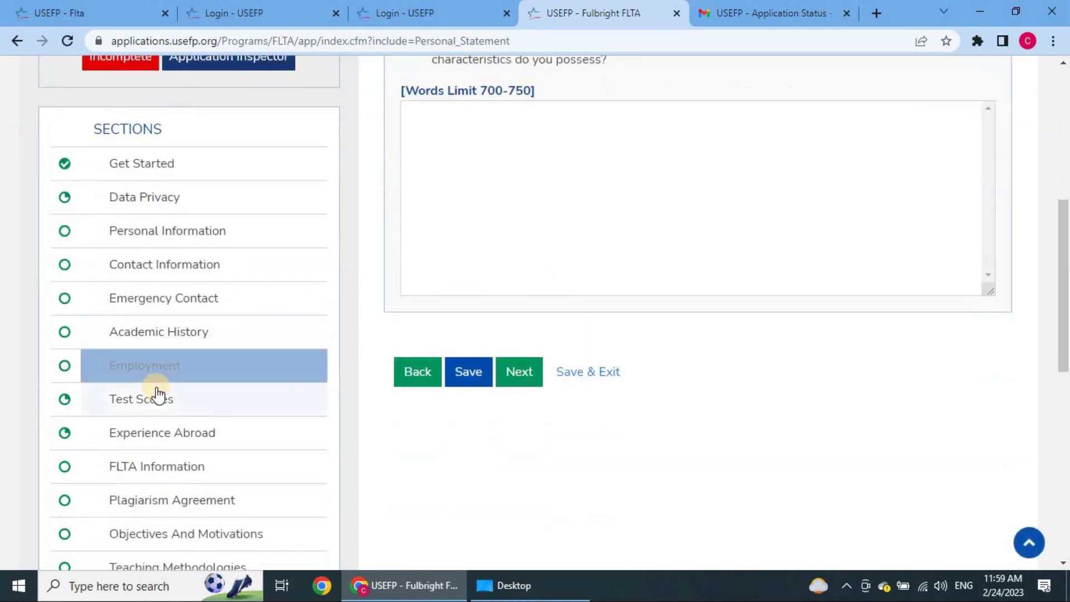
scroll(157, 394, down, 3)
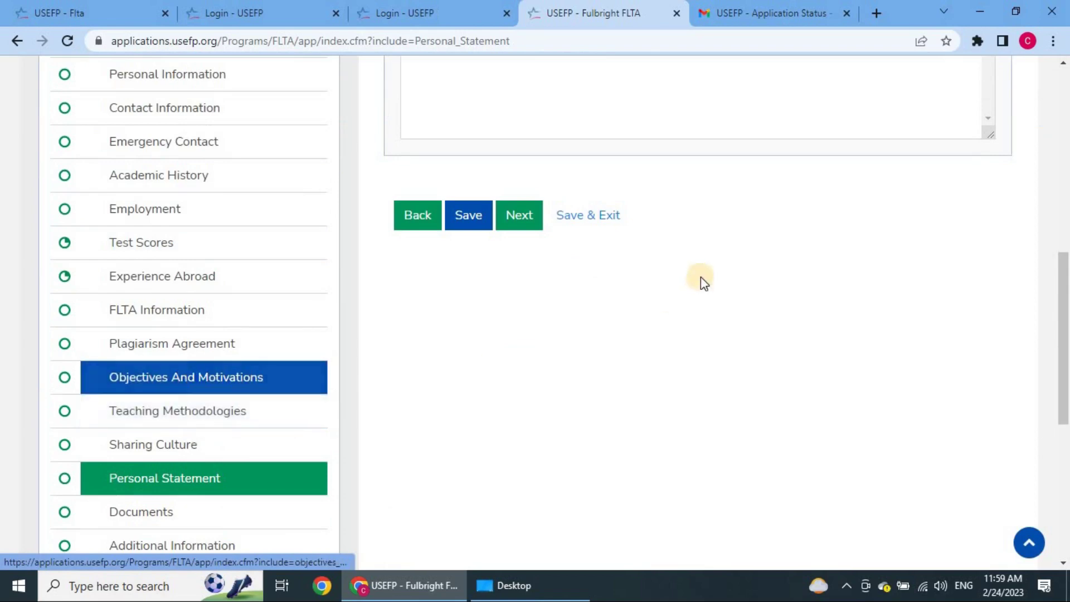
scroll(700, 276, up, 10)
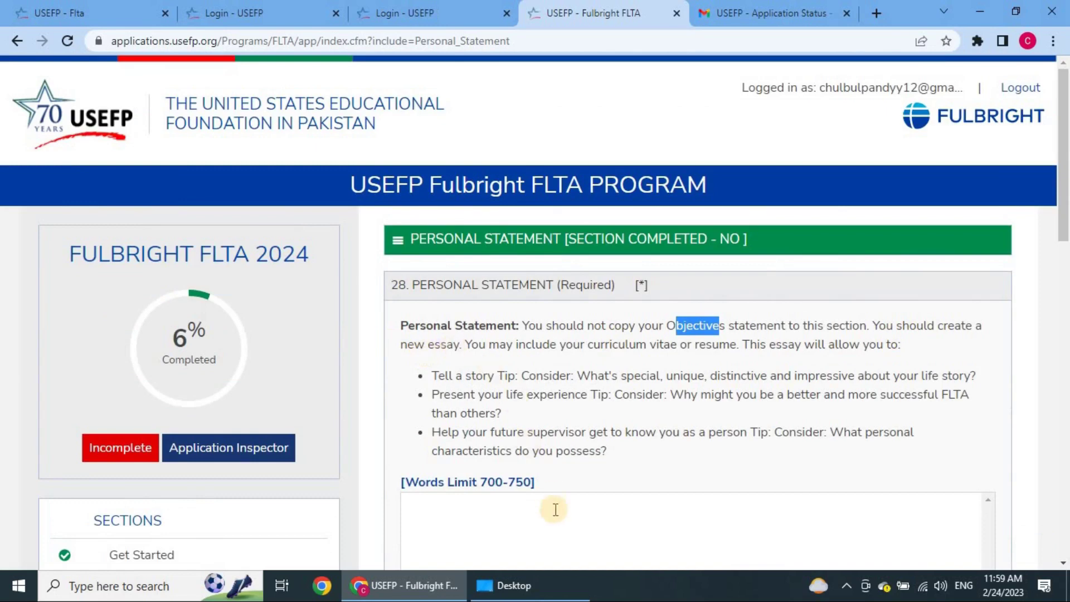
Step: Place the cursor in the Personal Statement essay box without entering text and review the tips and the section list
scroll(552, 529, down, 3)
click(525, 365)
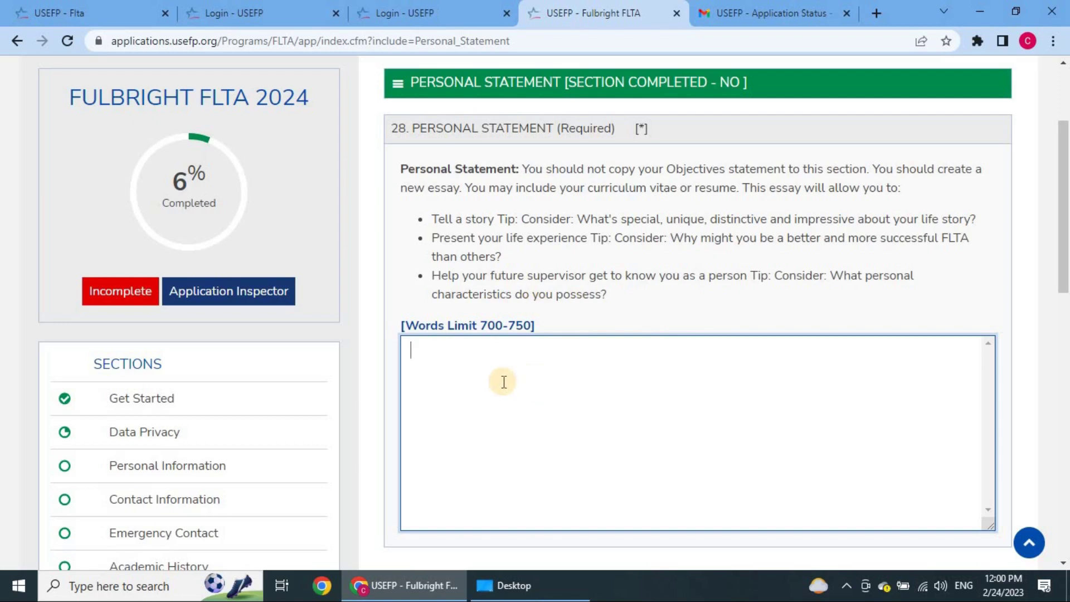
scroll(503, 382, down, 2)
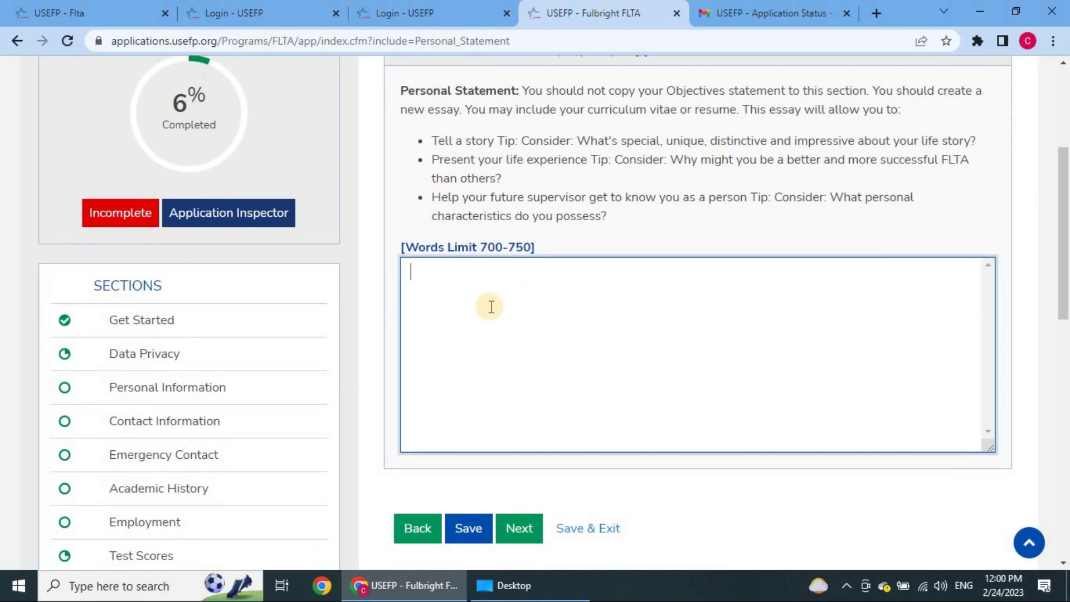
scroll(491, 307, up, 2)
scroll(490, 304, down, 10)
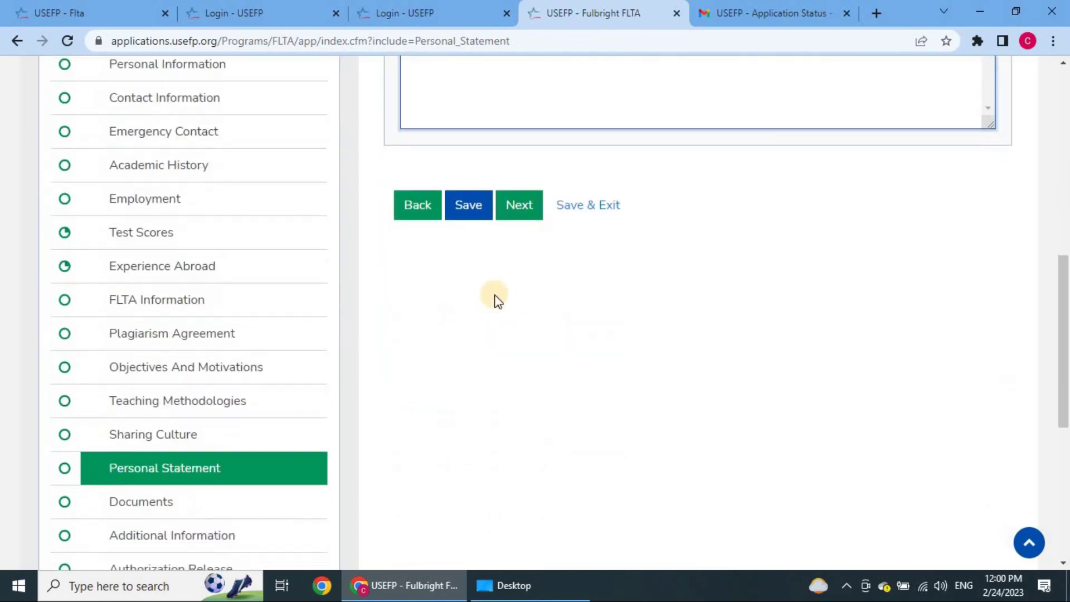
scroll(494, 298, down, 4)
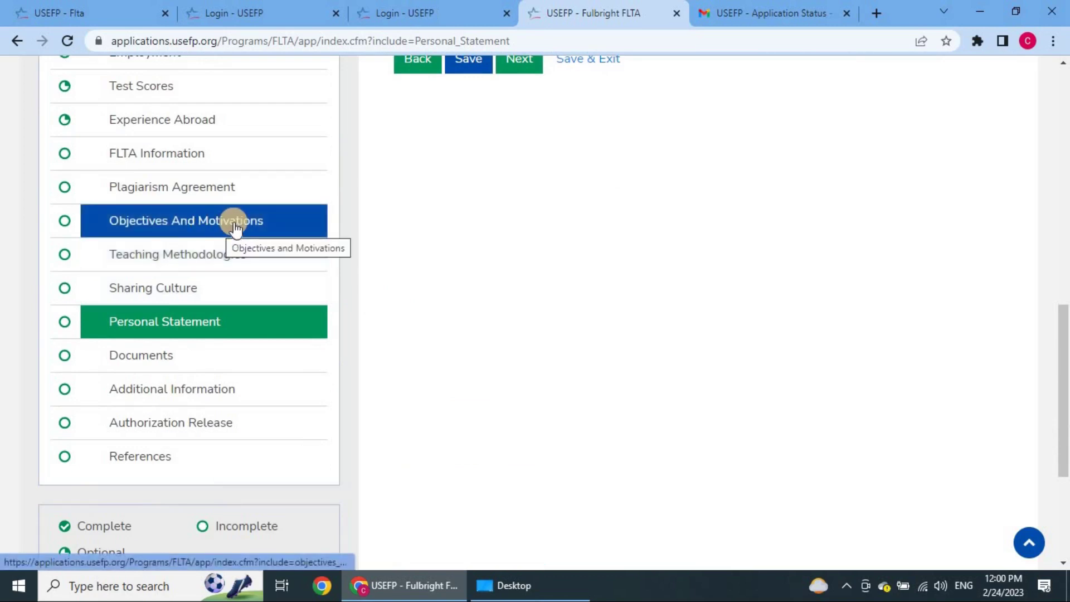
scroll(683, 227, up, 12)
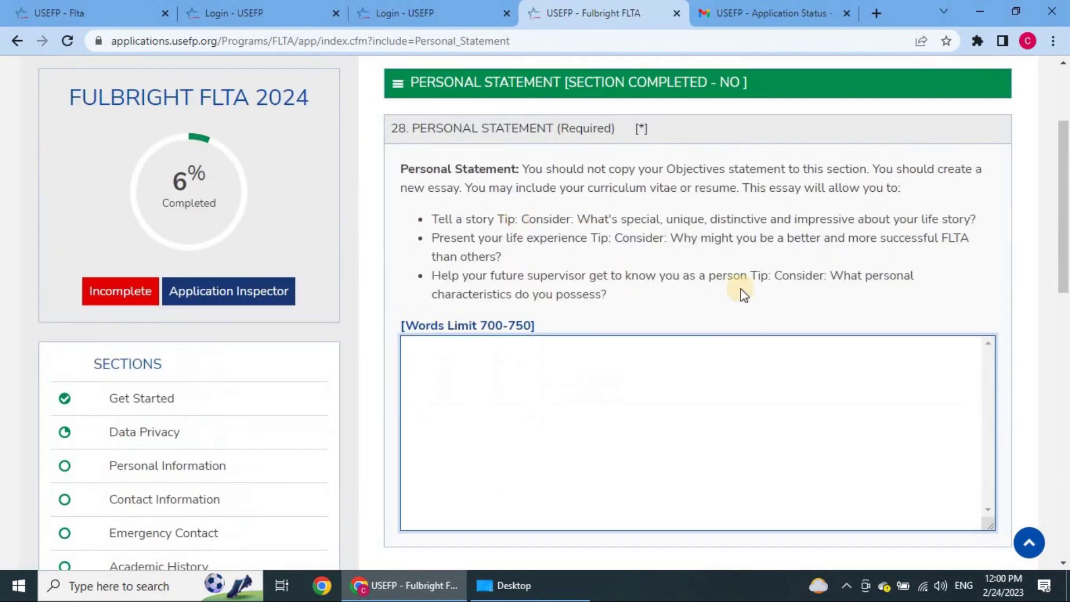
Step: Go to the Documents section and view the file format and size note and the resume upload field
scroll(520, 353, down, 11)
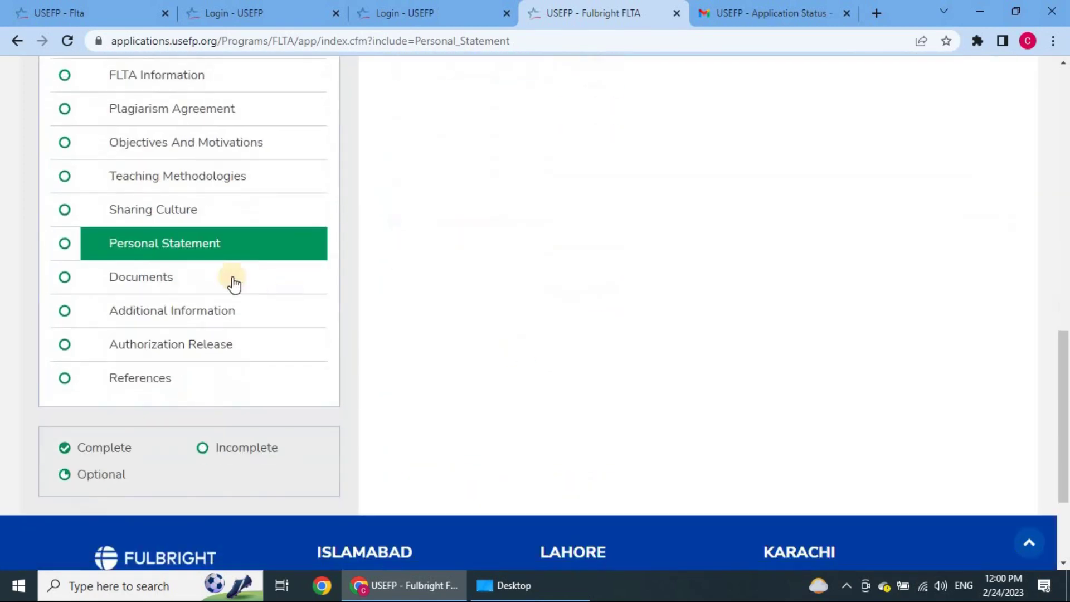
click(252, 281)
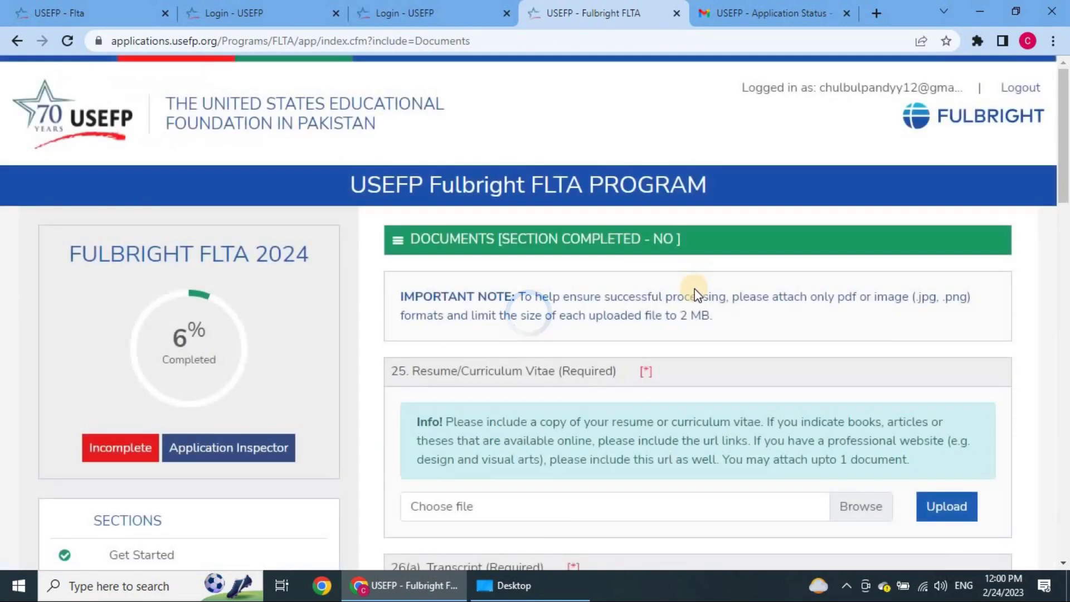
scroll(695, 289, down, 3)
scroll(695, 288, up, 3)
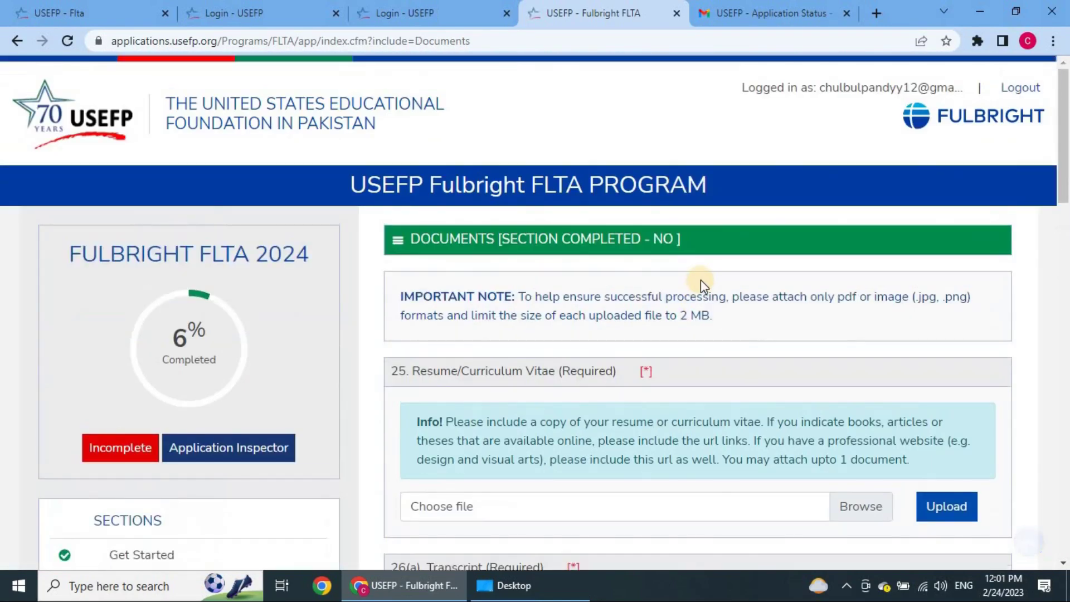
scroll(700, 280, down, 3)
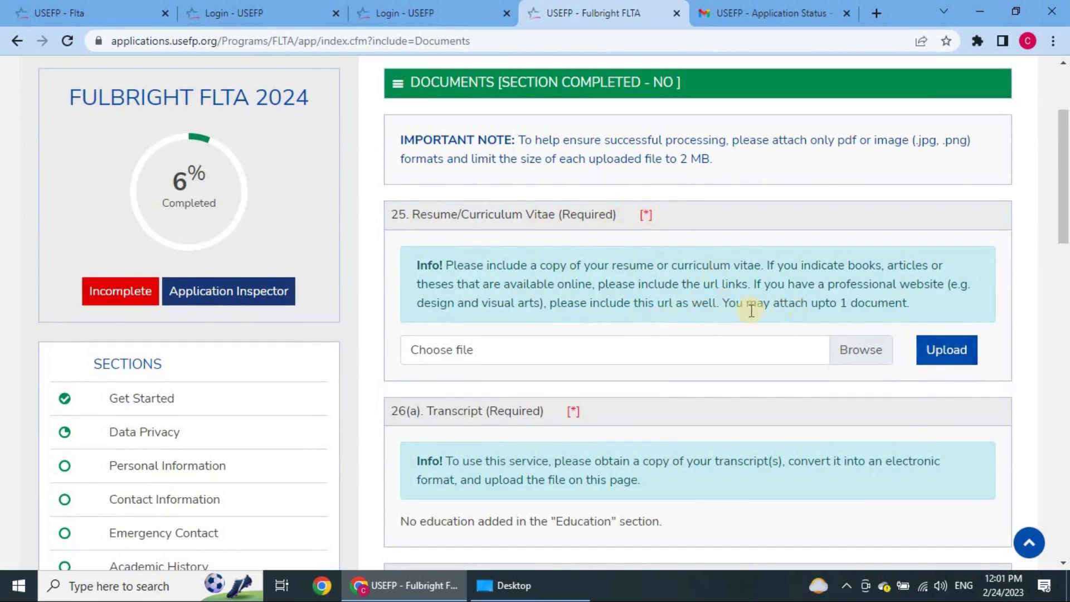
Step: Look through the required and optional document uploads, from the resume to the passport, and return to the resume field
scroll(713, 308, down, 12)
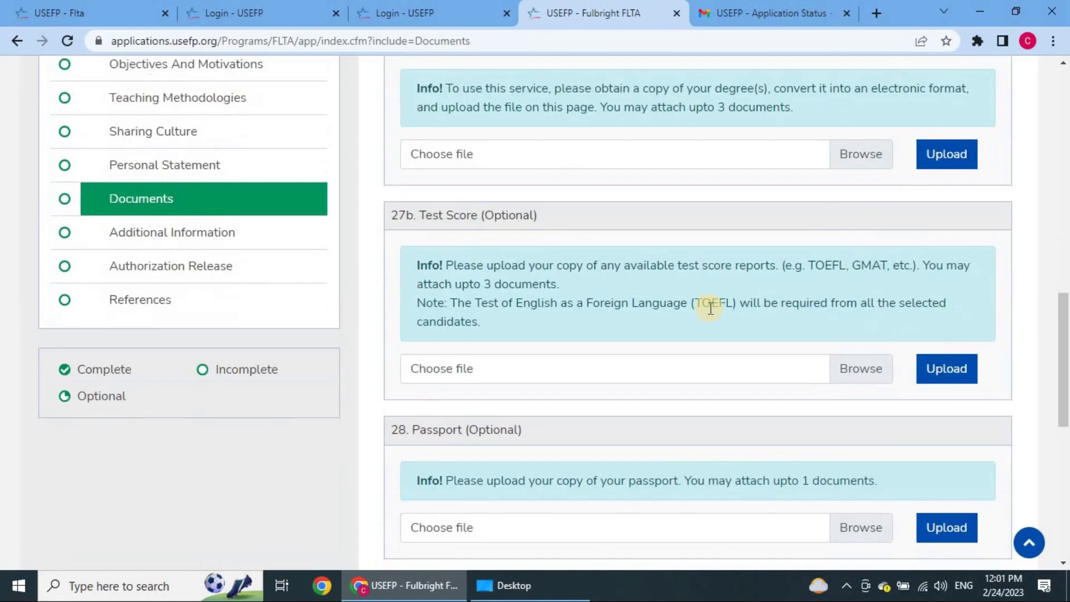
scroll(711, 308, up, 1)
scroll(710, 308, up, 3)
scroll(529, 290, down, 9)
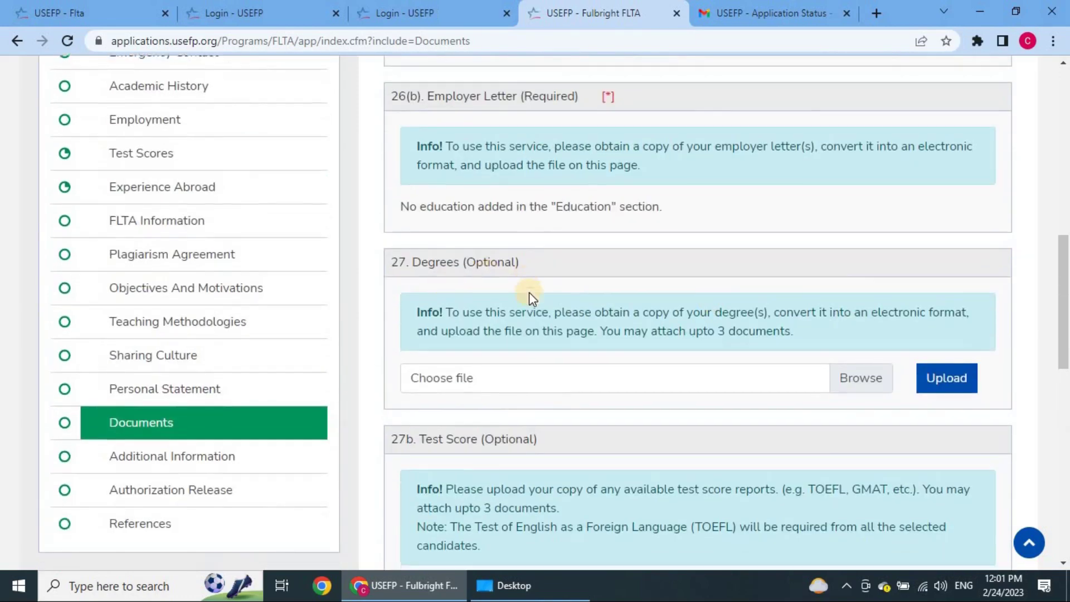
scroll(548, 288, up, 15)
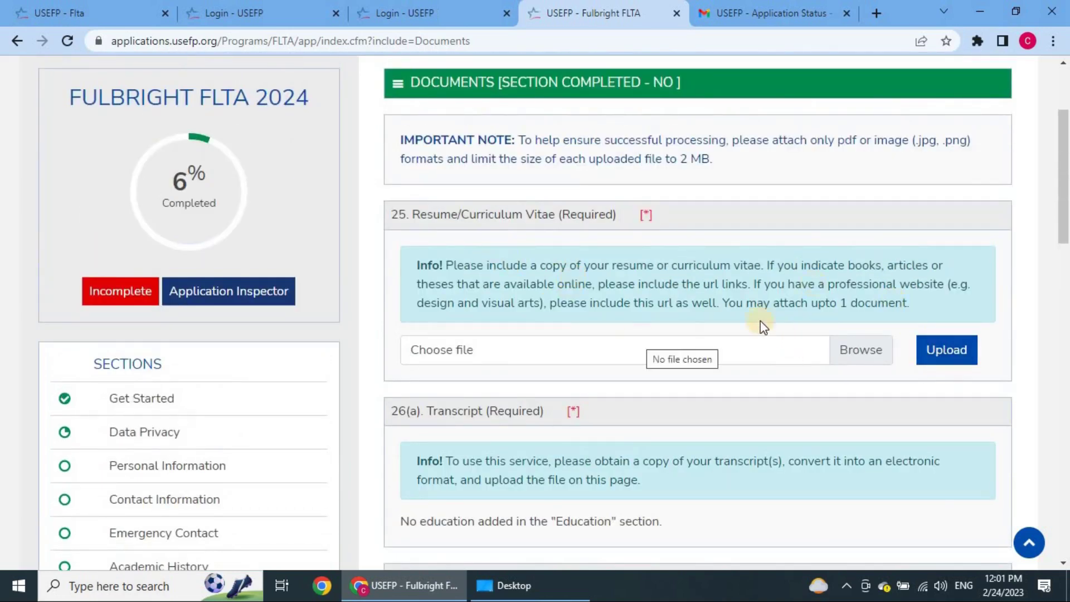
Step: Review the file format note and examine the resume, transcript, employer letter and degree upload requirements in order
scroll(550, 234, up, 2)
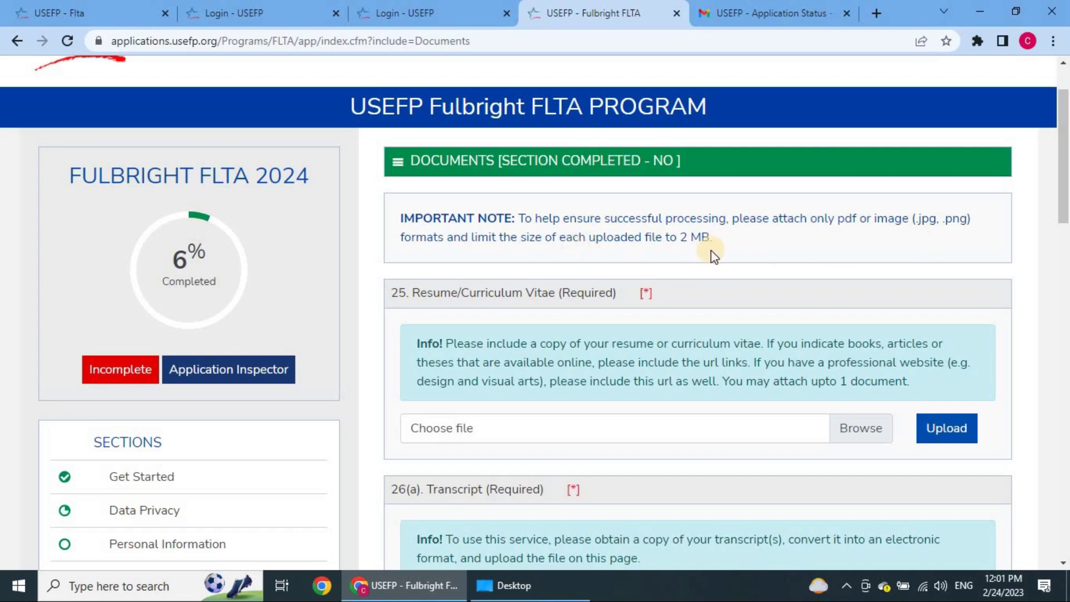
scroll(727, 269, down, 4)
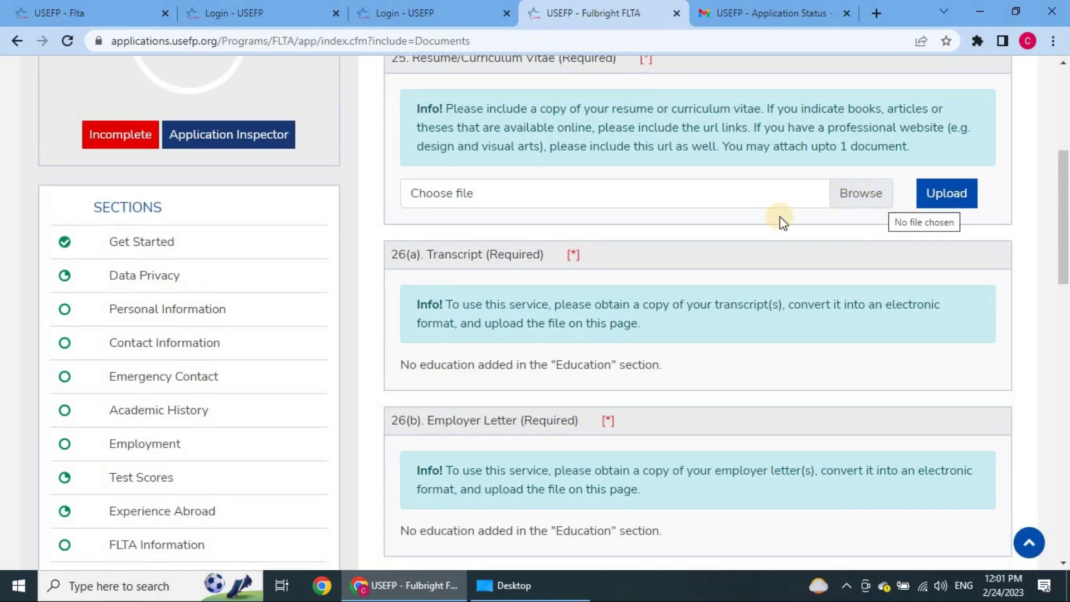
scroll(737, 239, down, 3)
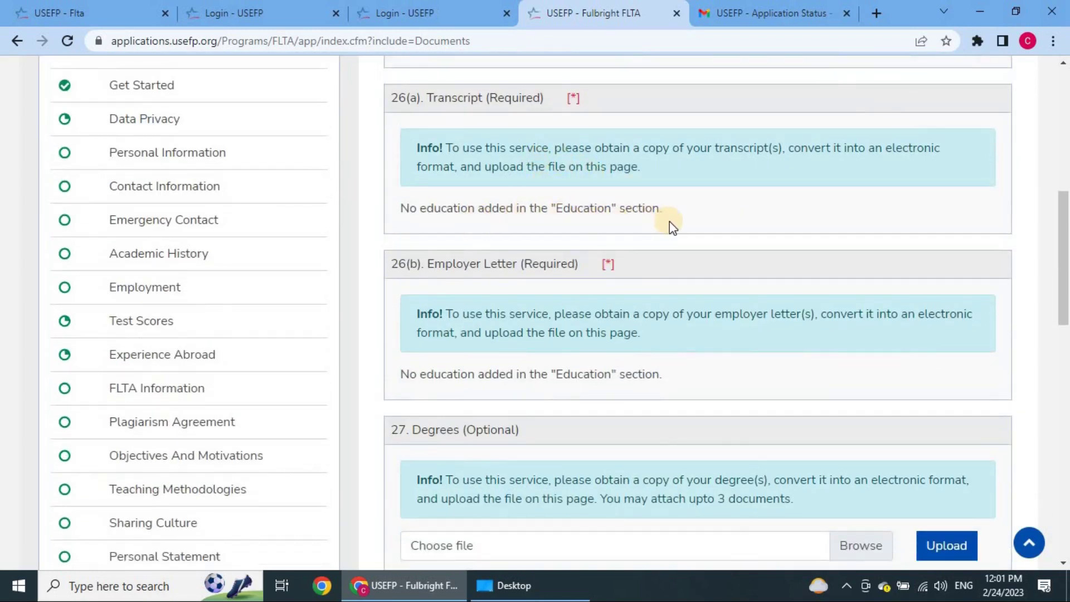
scroll(670, 221, up, 1)
scroll(641, 248, down, 1)
scroll(641, 246, down, 3)
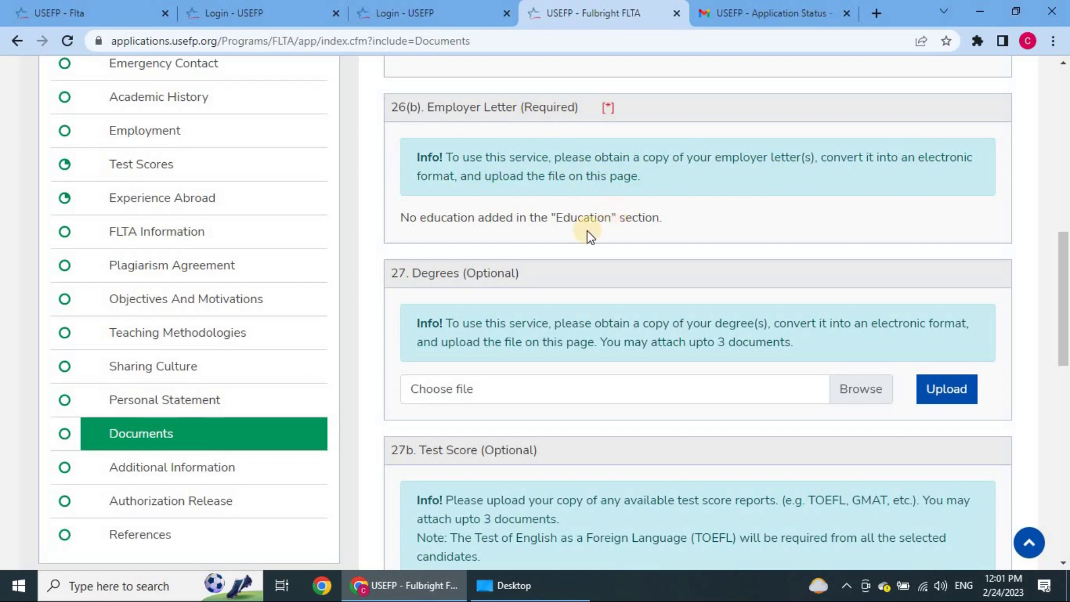
Step: Examine the optional upload requirements for test scores, passport and additional documents
scroll(484, 227, down, 1)
scroll(470, 225, down, 3)
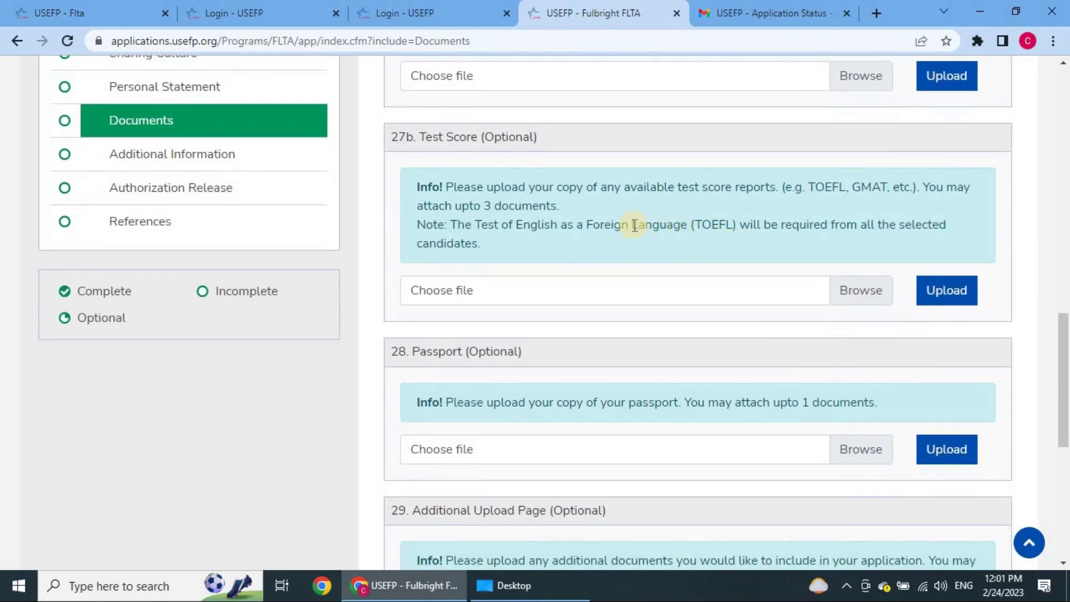
scroll(612, 234, down, 1)
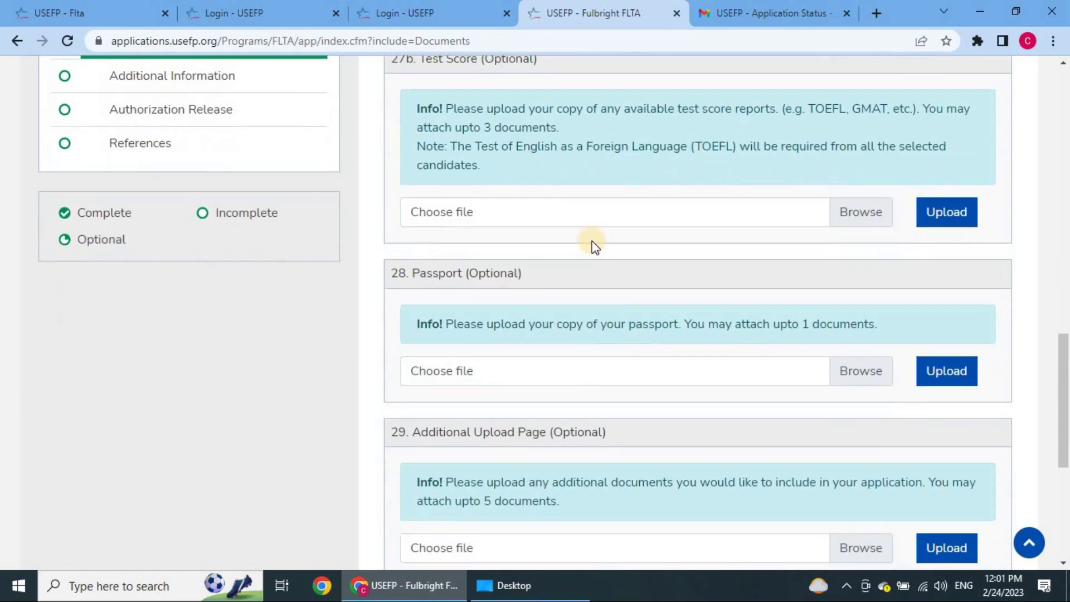
scroll(793, 312, down, 2)
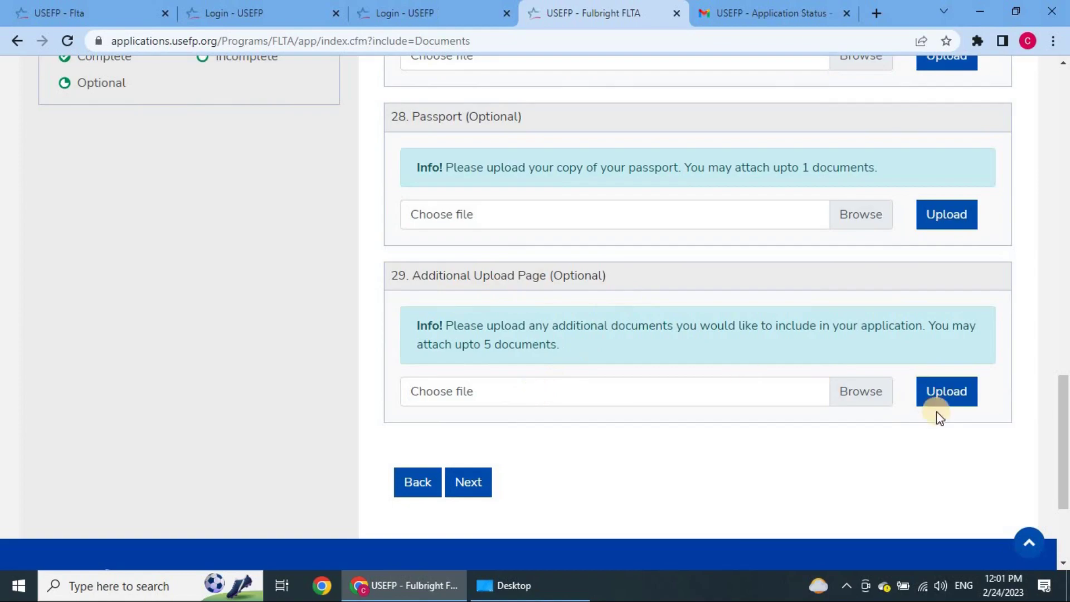
Step: Look back through the whole Documents section, from the resume field to the additional upload field, comparing required and optional uploads
scroll(922, 367, up, 1)
scroll(906, 337, up, 20)
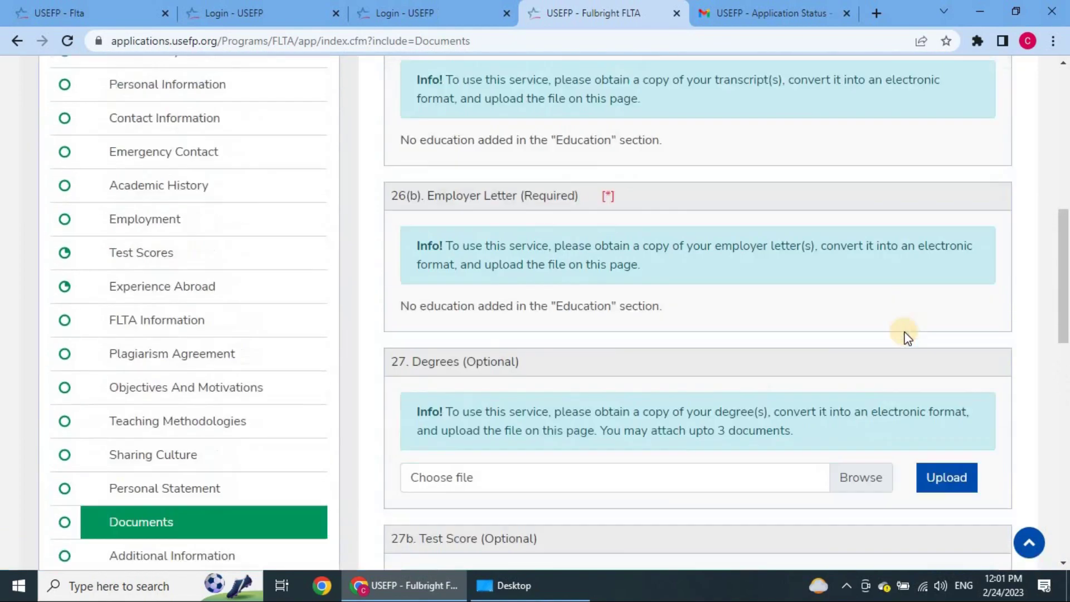
scroll(895, 342, down, 15)
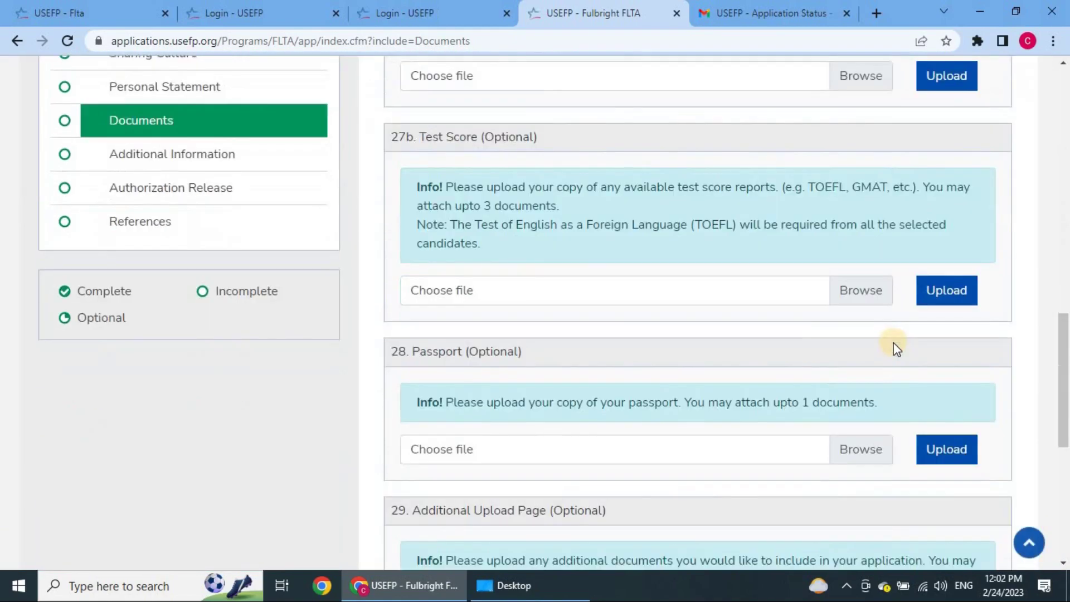
scroll(891, 342, up, 10)
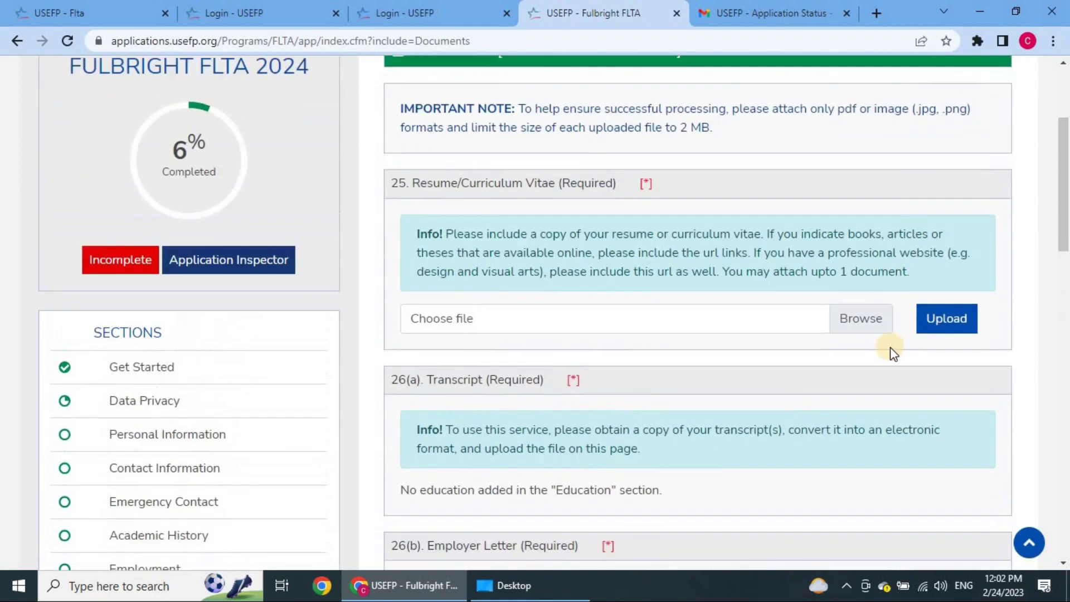
scroll(891, 347, down, 11)
scroll(890, 348, down, 5)
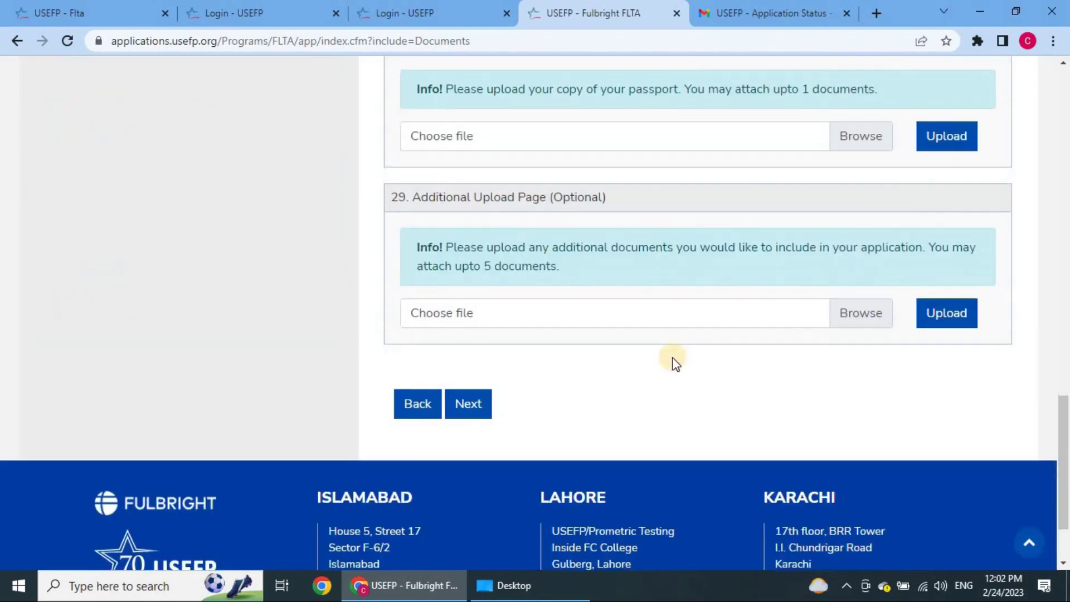
scroll(671, 363, up, 15)
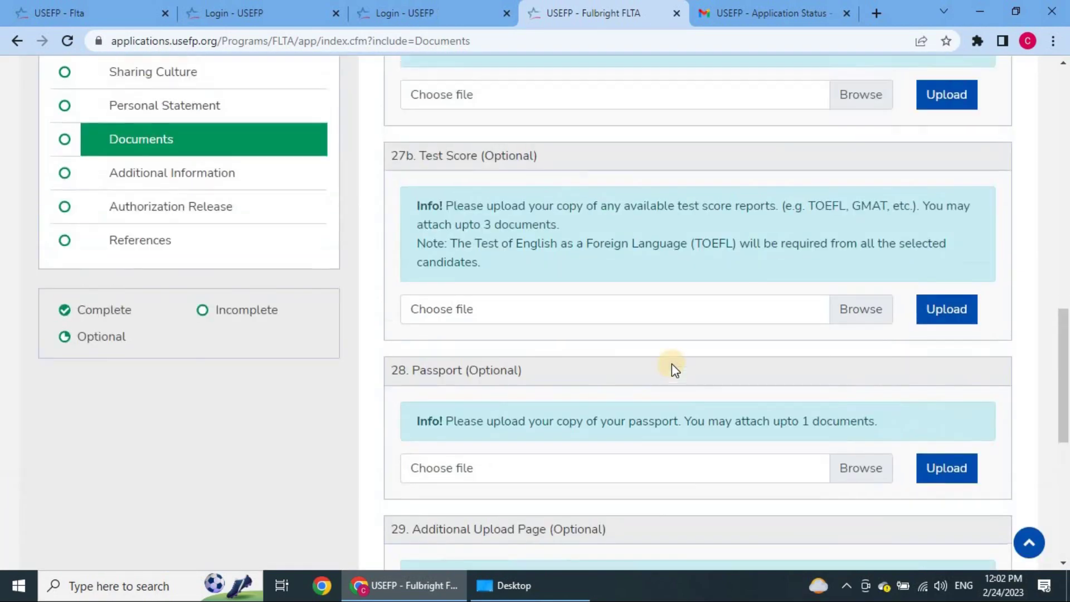
scroll(667, 337, down, 3)
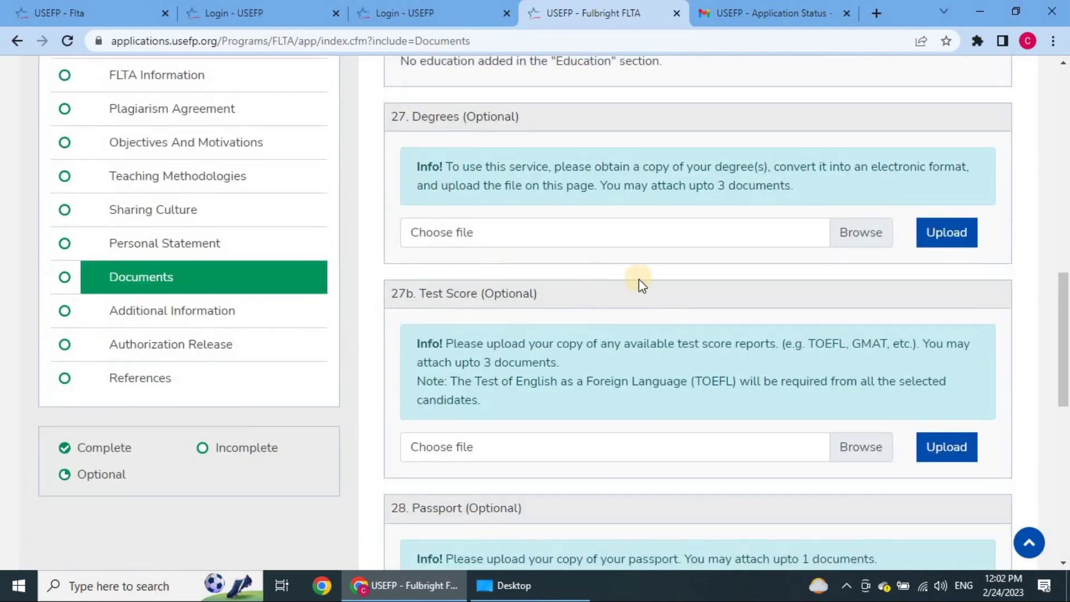
Step: Go to the Additional Information section and place the cursor in the Memberships box without entering text
click(188, 312)
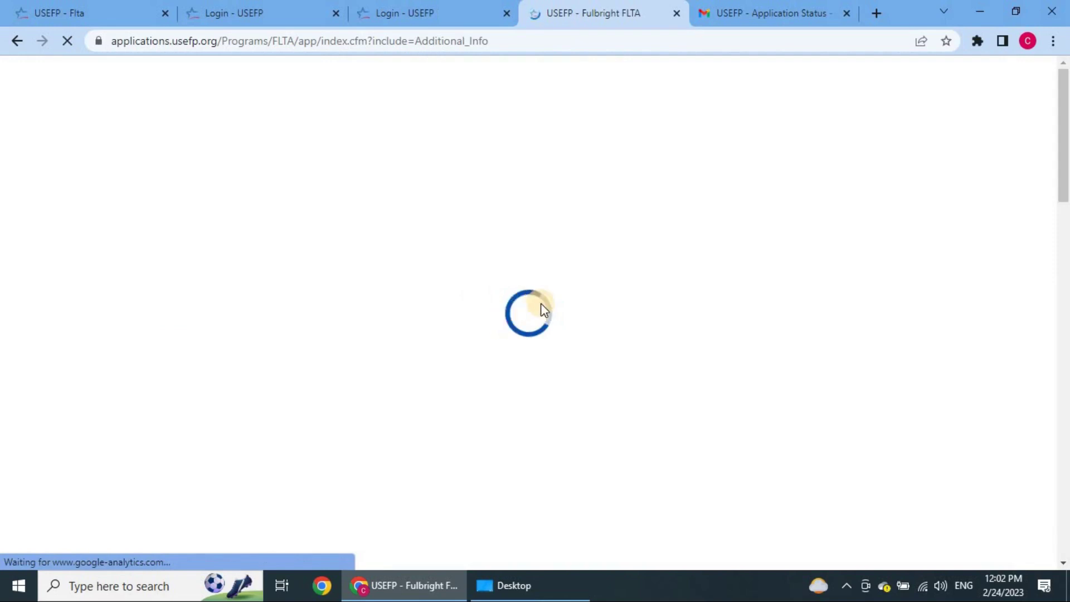
scroll(513, 292, down, 3)
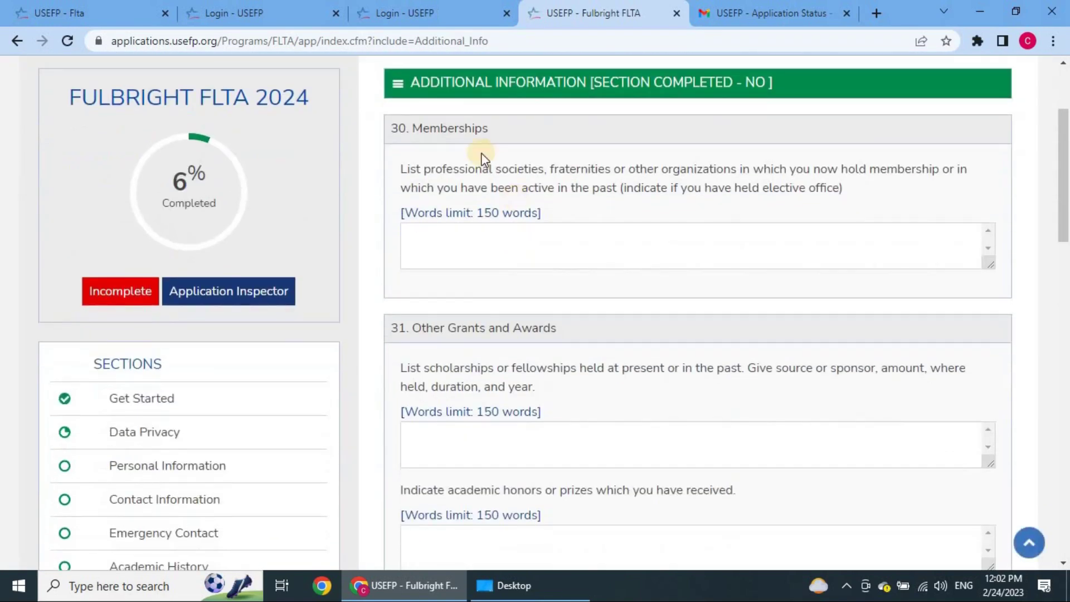
click(496, 239)
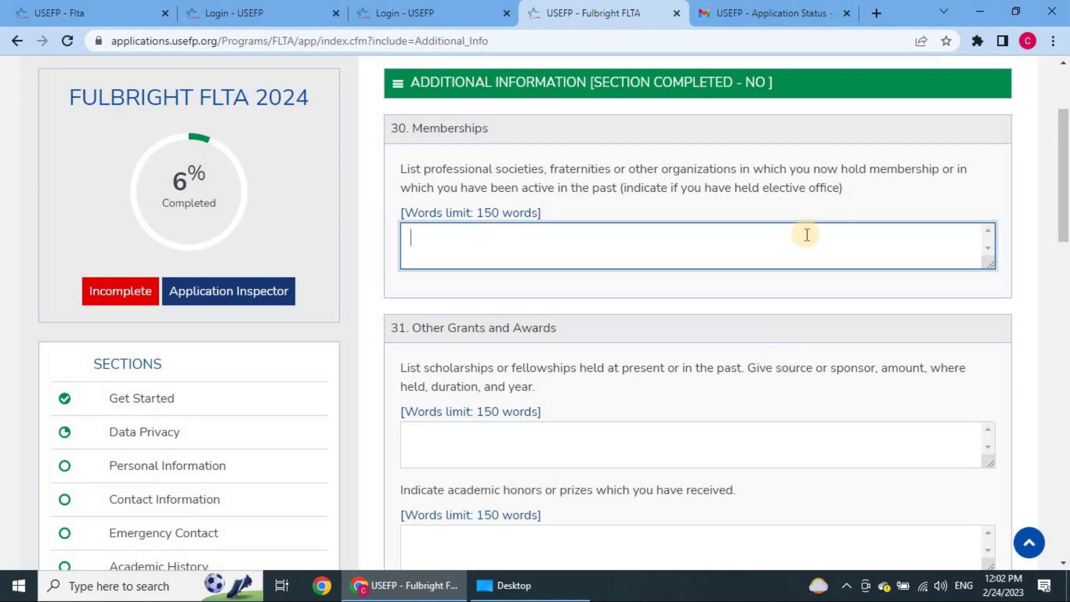
scroll(780, 256, up, 2)
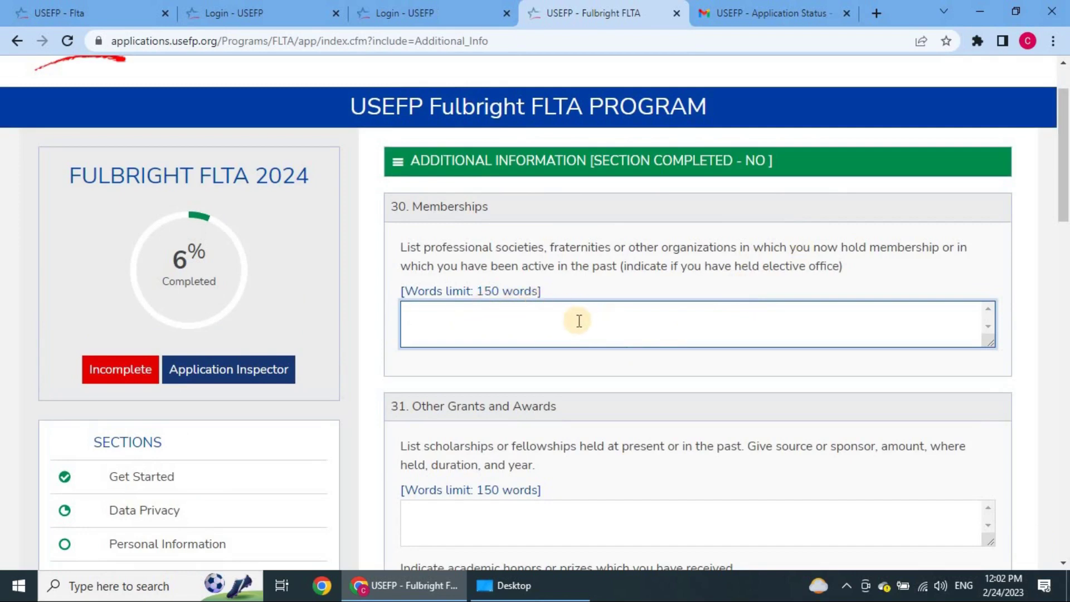
Step: Review the Other Grants and Awards questions, placing the cursor in the scholarships, academic honors and competing scholarship boxes without entering text
scroll(588, 321, down, 4)
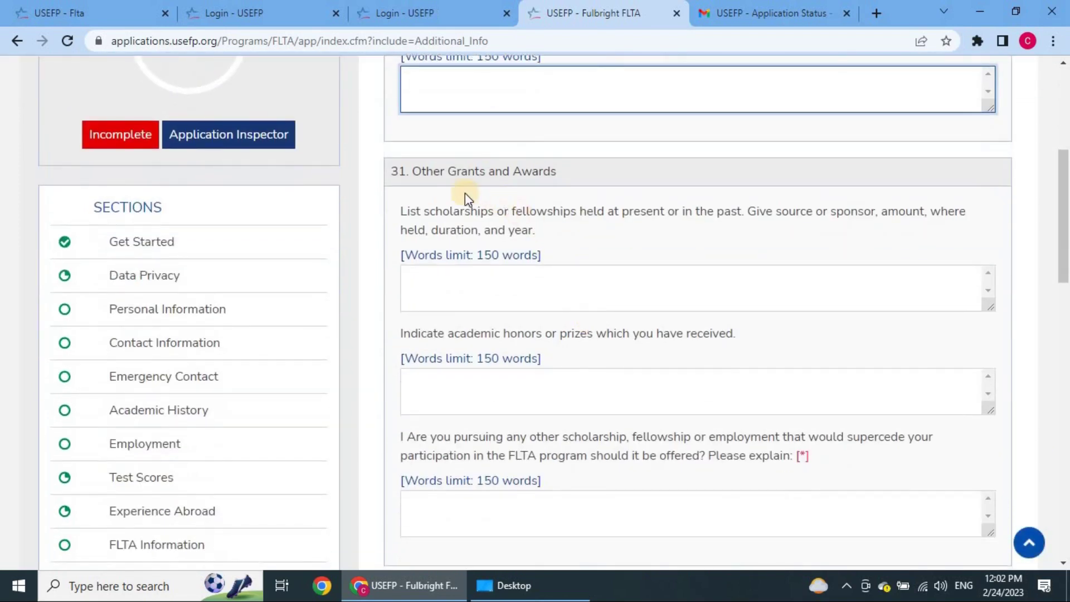
click(526, 279)
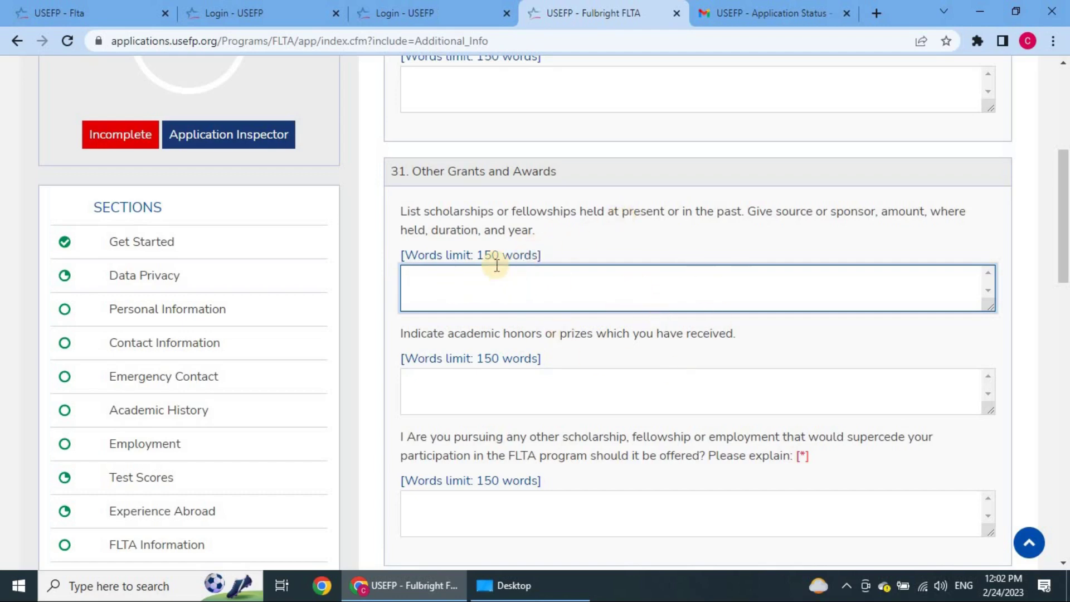
scroll(542, 287, down, 4)
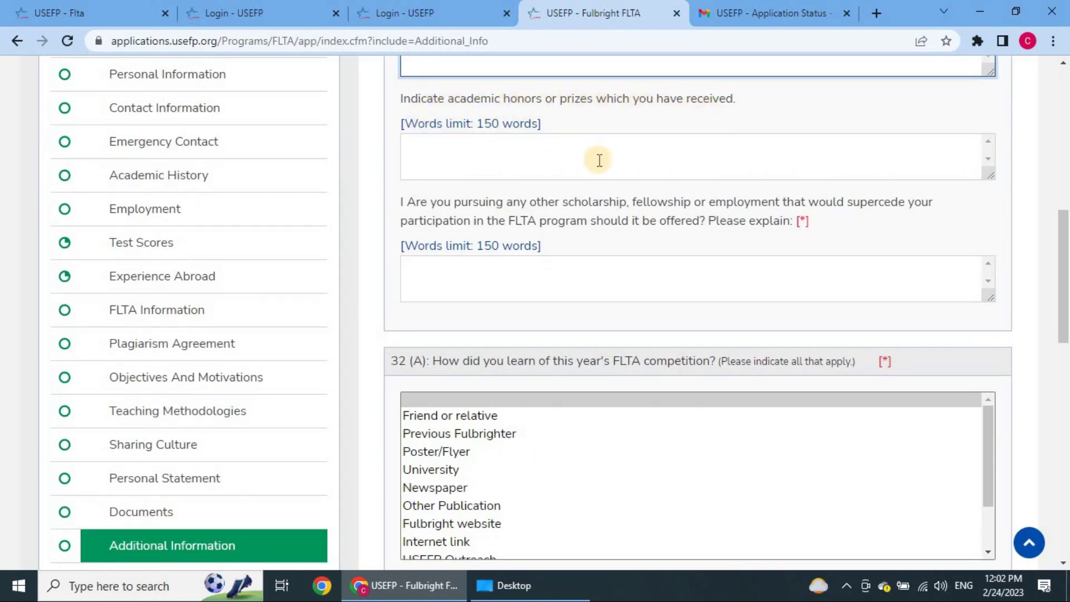
scroll(599, 166, up, 1)
click(548, 233)
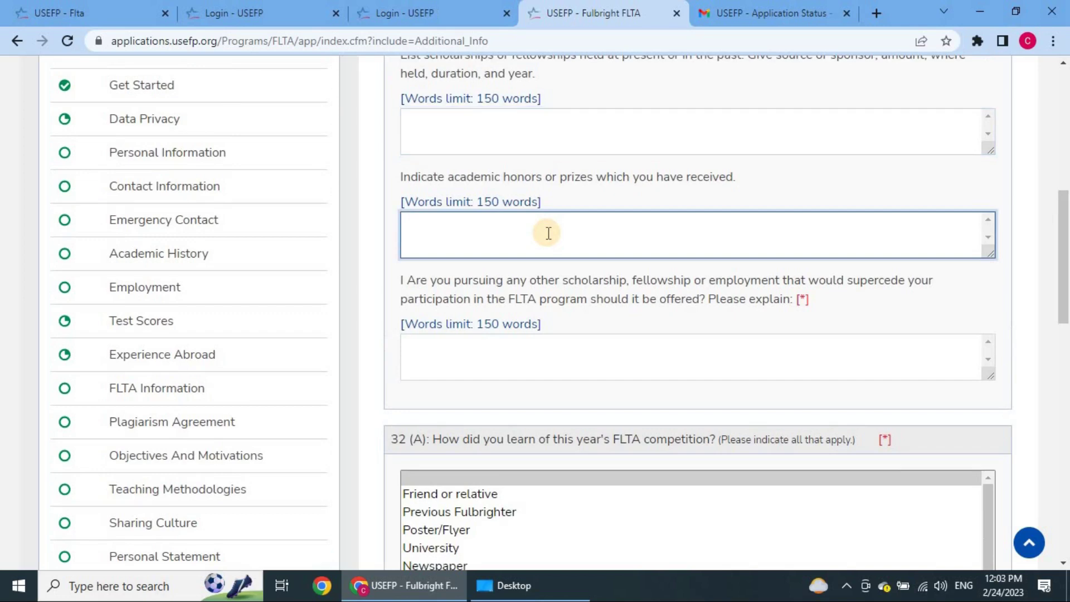
scroll(563, 232, down, 1)
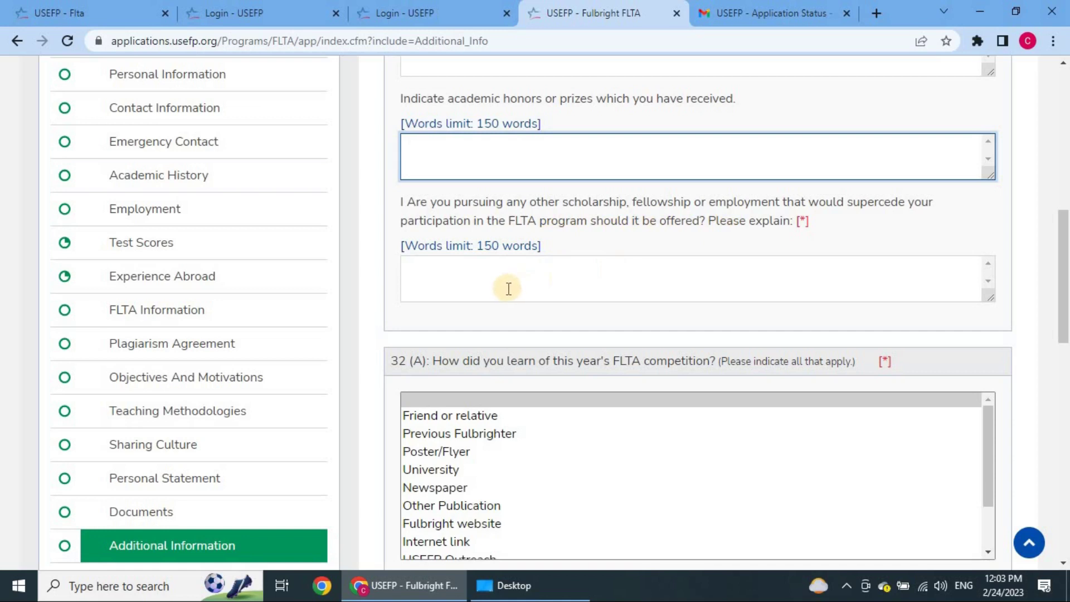
scroll(507, 287, up, 1)
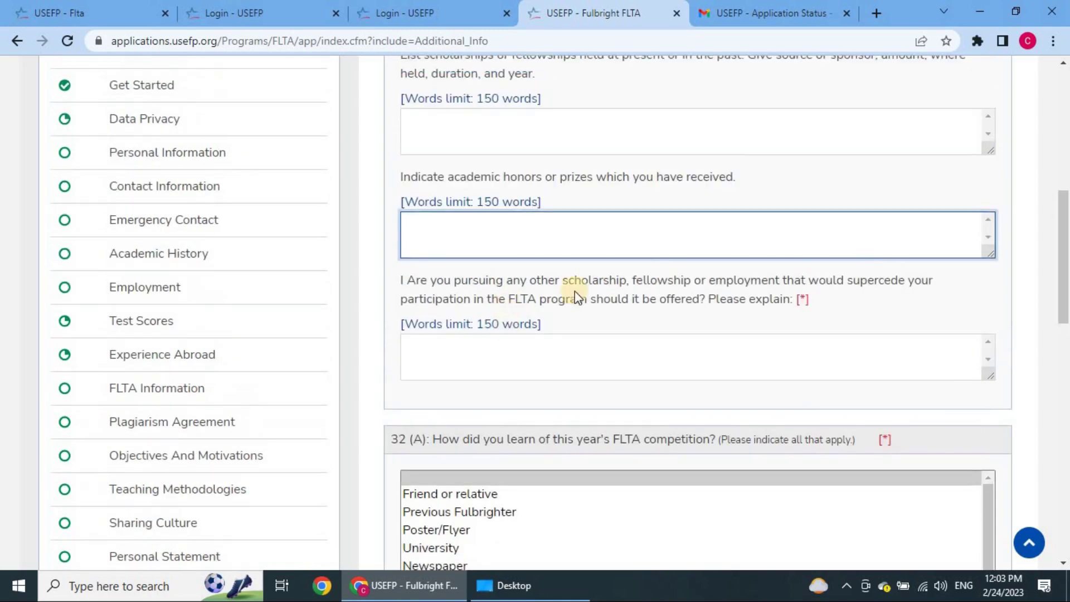
click(515, 355)
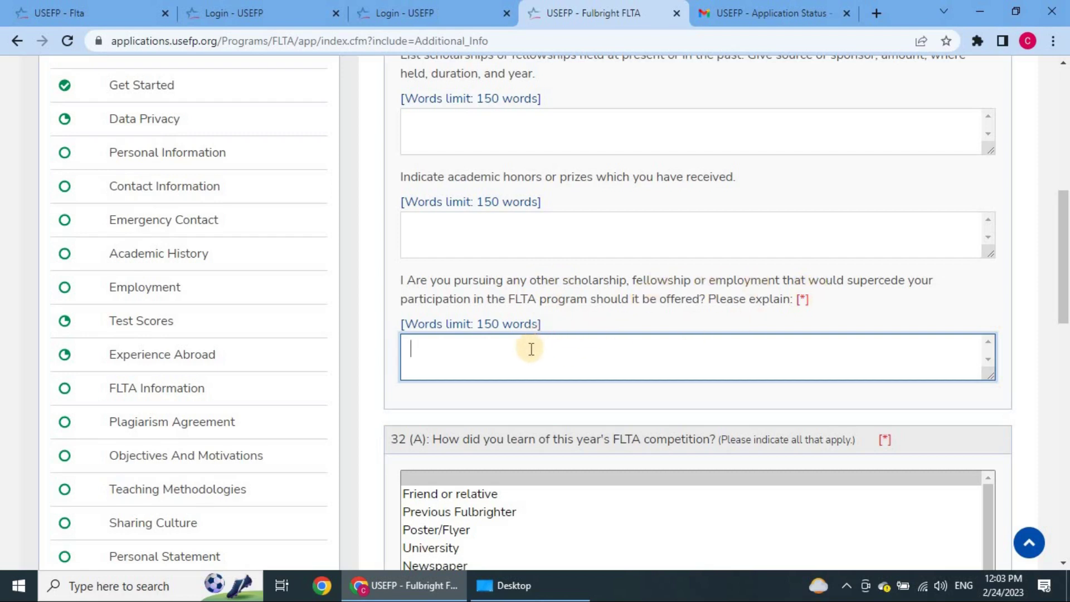
Step: Review the choices for how the applicant learned of this year's FLTA competition in question 32 (A)
scroll(531, 348, down, 3)
scroll(526, 349, down, 1)
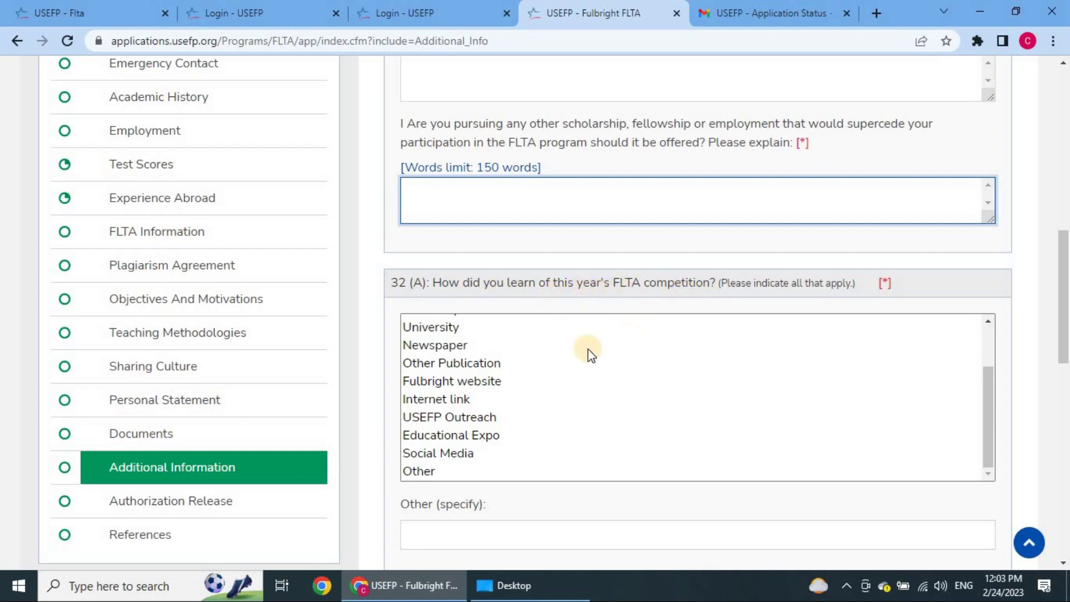
scroll(499, 396, up, 2)
scroll(498, 397, down, 2)
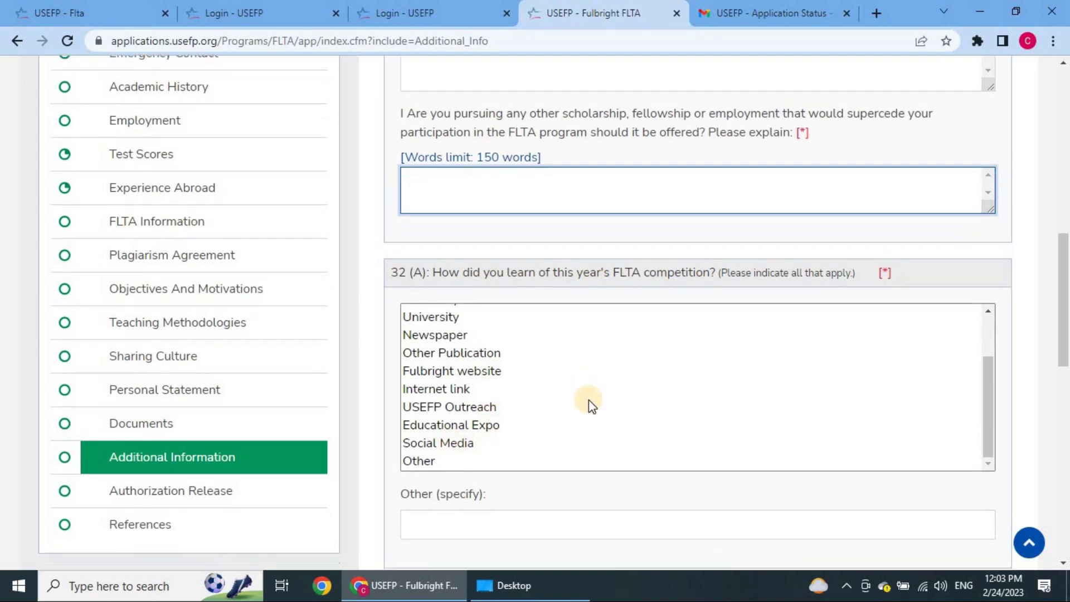
Step: Review the list of U.S. Government sponsored programs in question 32 (B), through to the Other and None choices
scroll(588, 400, down, 3)
scroll(585, 392, down, 3)
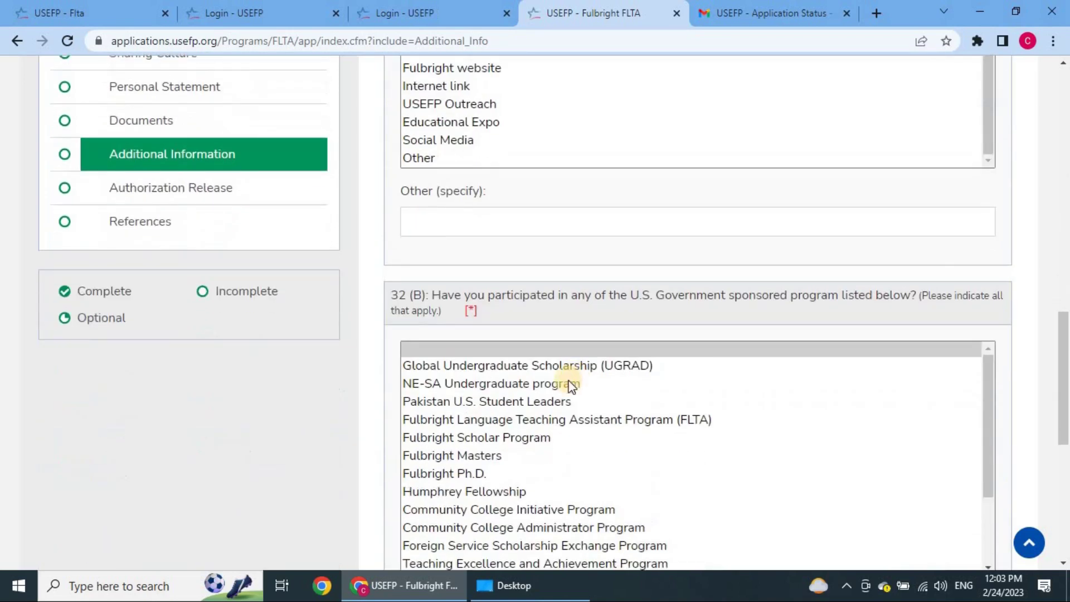
scroll(566, 382, down, 2)
scroll(530, 362, down, 2)
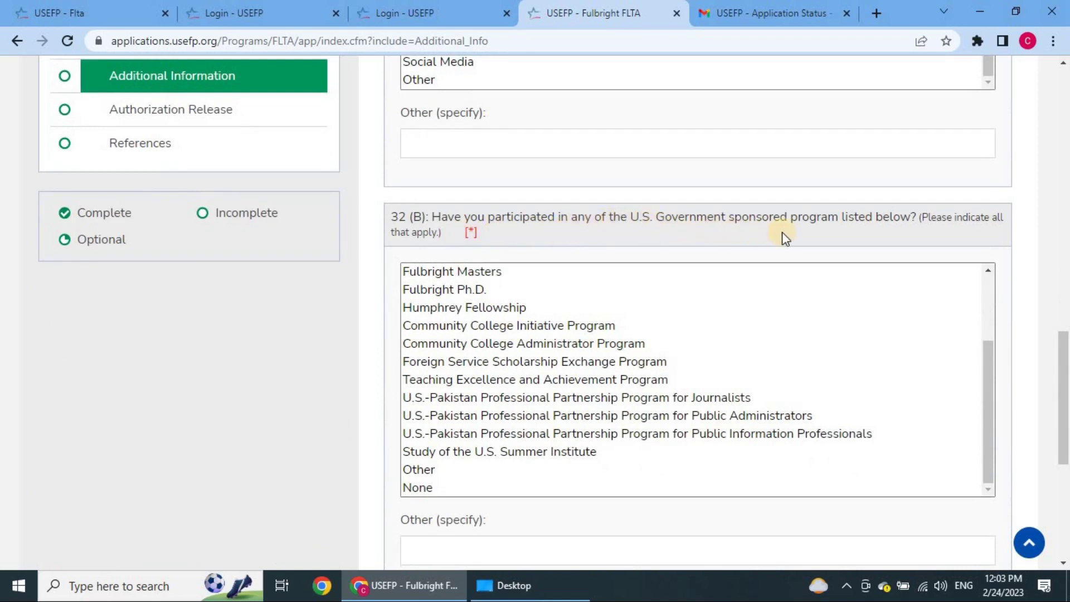
scroll(576, 361, up, 1)
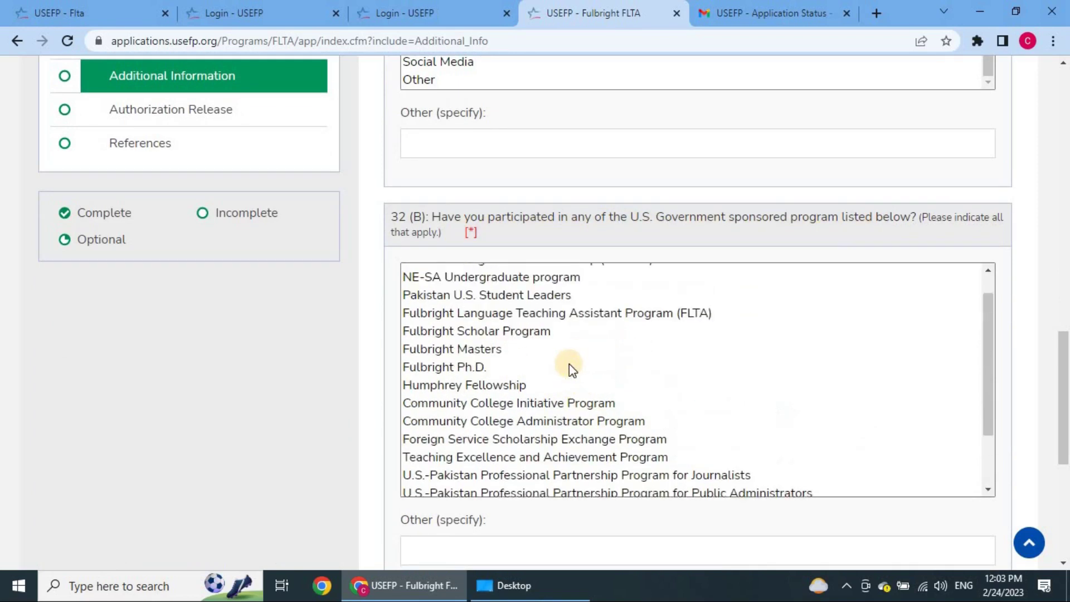
scroll(569, 363, down, 2)
scroll(474, 329, up, 1)
scroll(473, 324, down, 3)
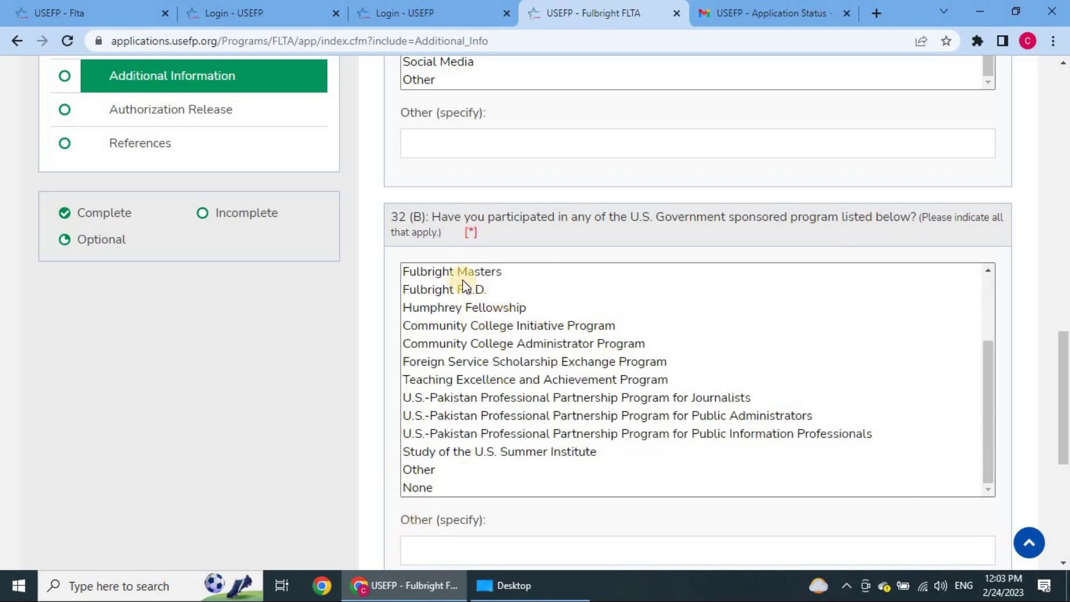
Step: Go to the Authorization Release section and answer Yes to authorizing the Fulbright Program Office or its administrative agency
scroll(580, 398, down, 6)
scroll(576, 375, up, 9)
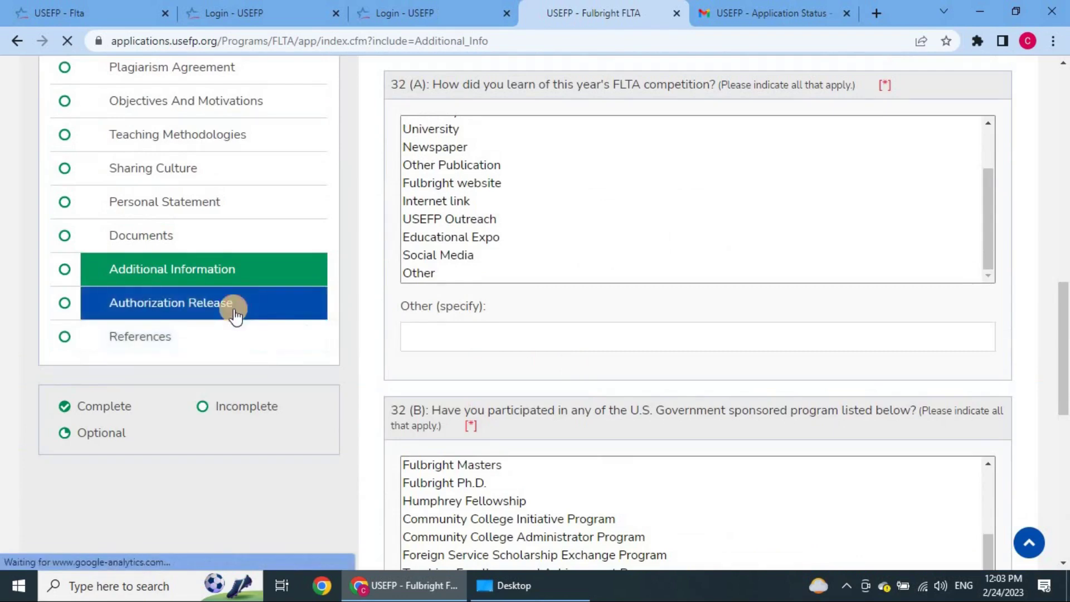
click(231, 310)
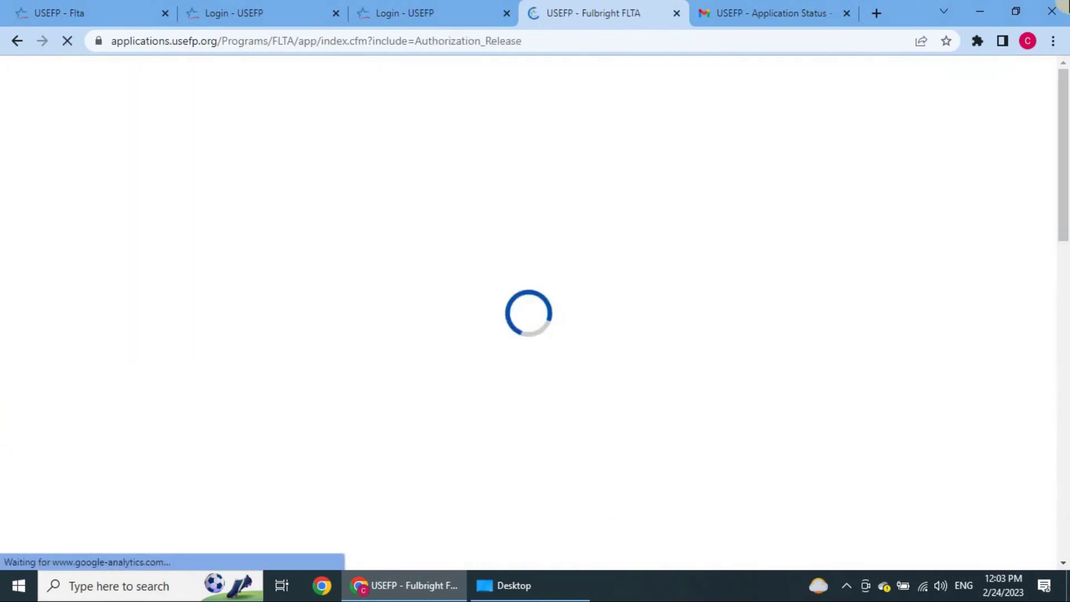
scroll(530, 423, down, 2)
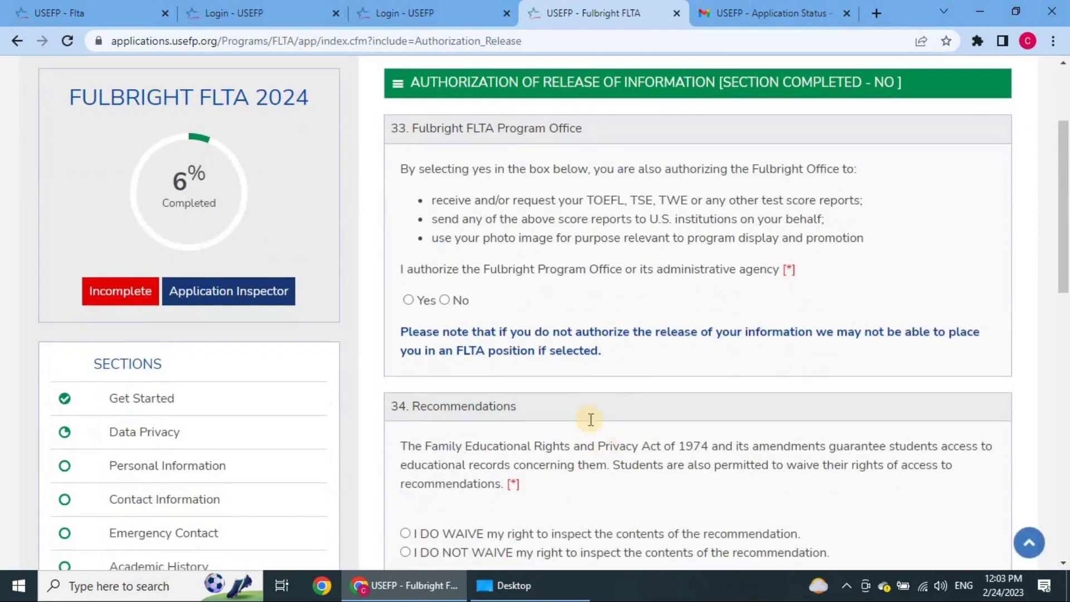
scroll(421, 392, up, 1)
click(404, 378)
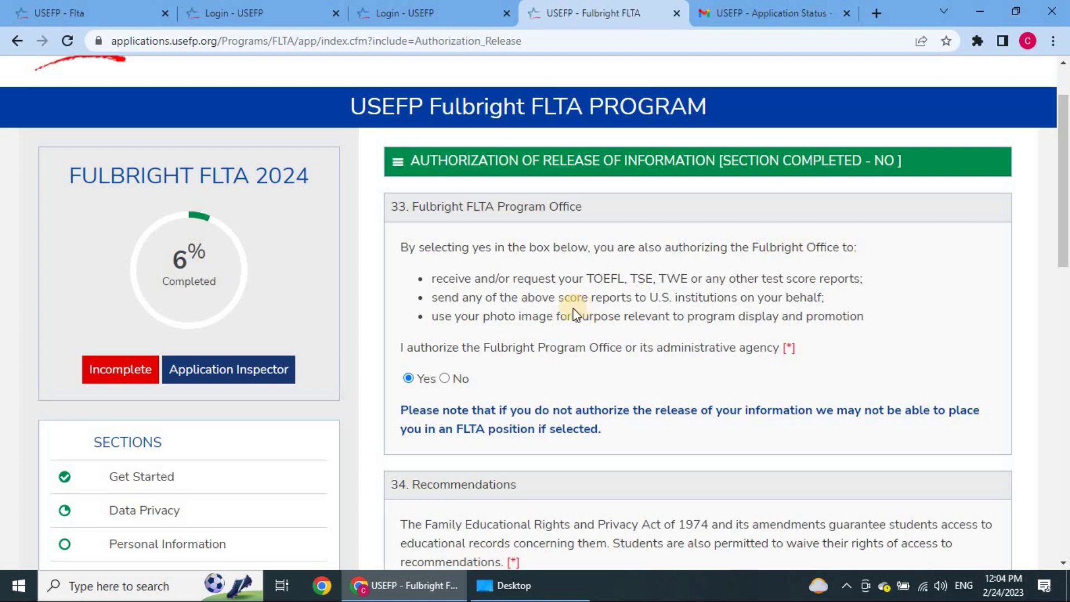
Step: Under Recommendations, choose to waive the right to inspect the contents of the recommendation and save the section
scroll(564, 312, down, 1)
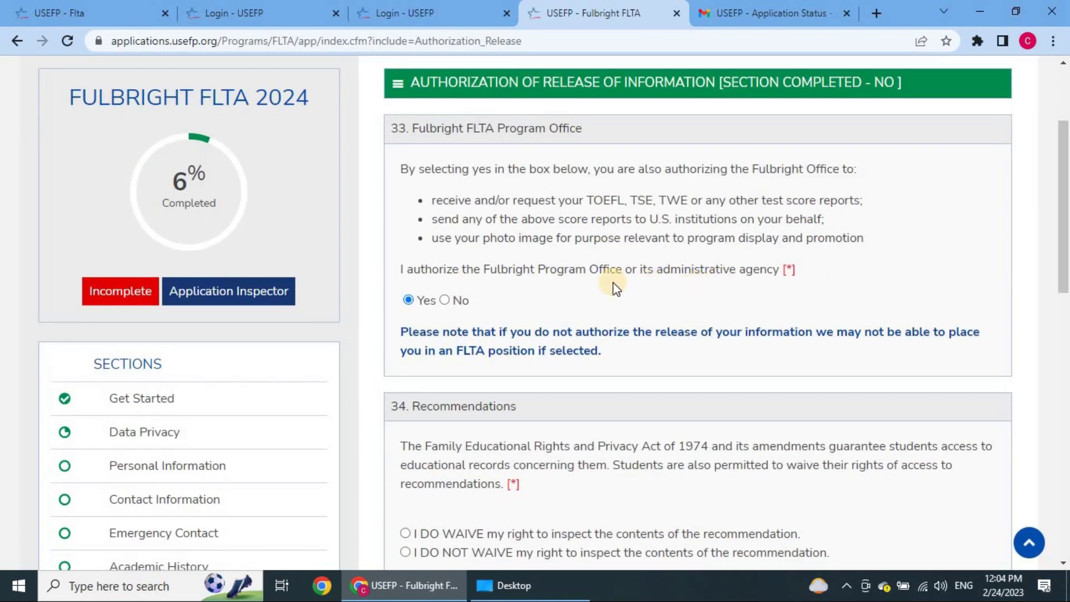
scroll(618, 289, down, 2)
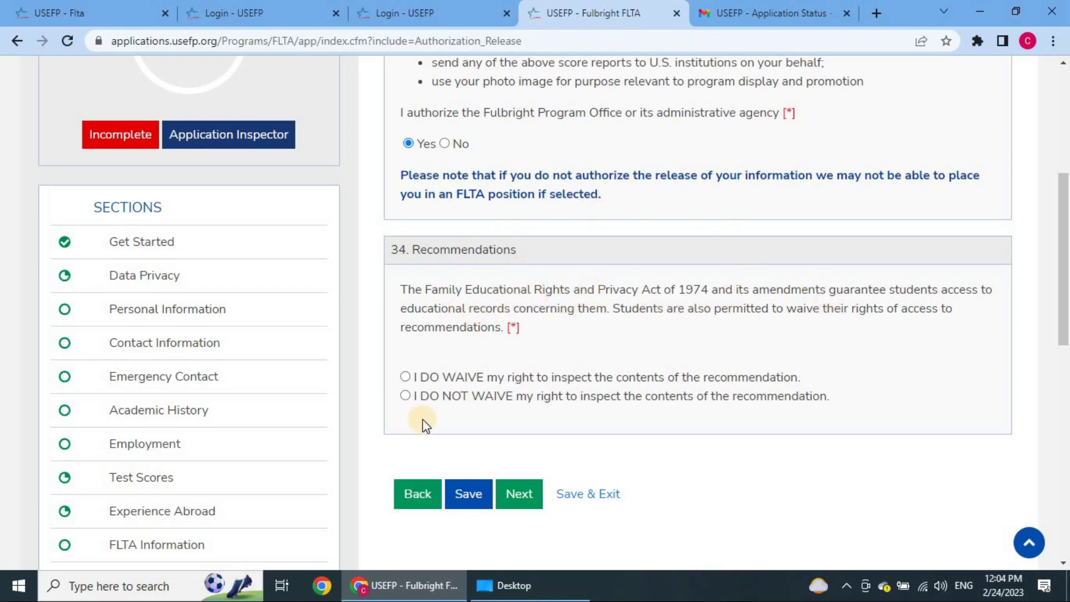
click(405, 378)
click(481, 491)
Step: Go to the References section and view the reference list and the recommendation submission note
scroll(466, 502, down, 8)
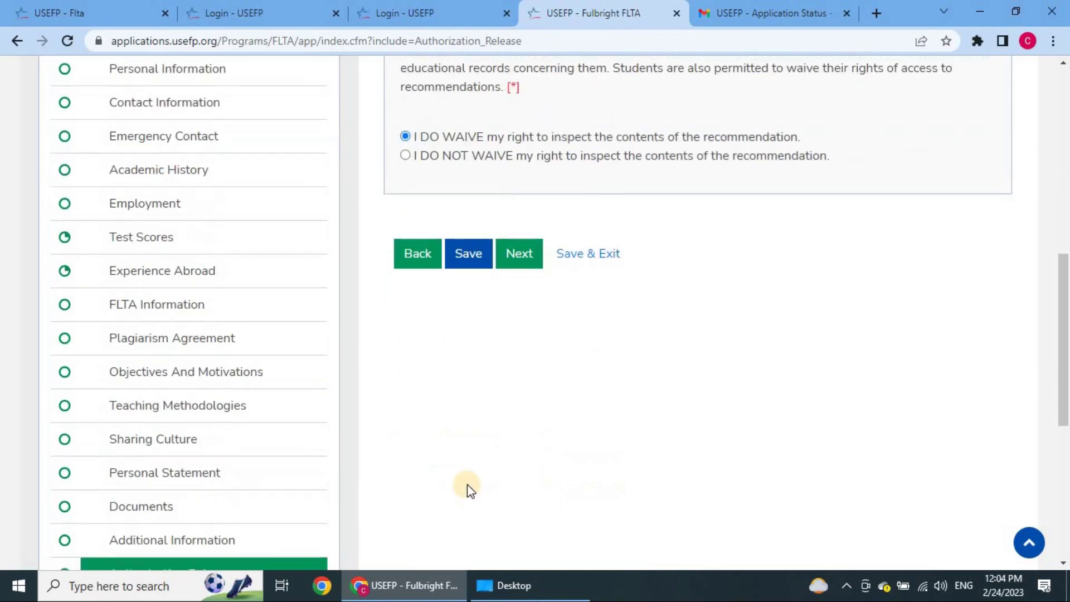
click(237, 389)
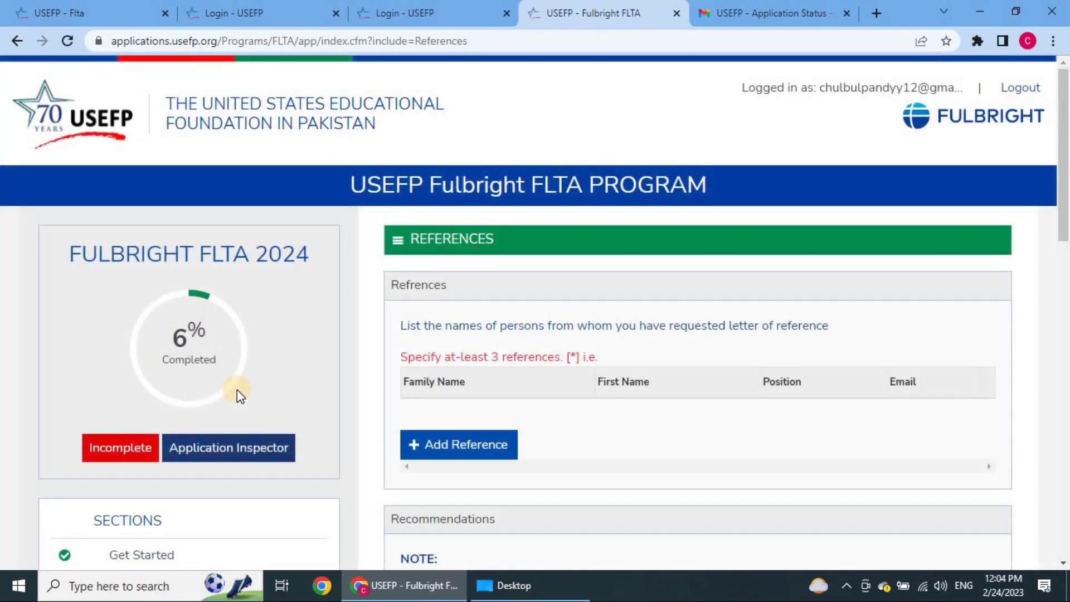
scroll(573, 434, down, 3)
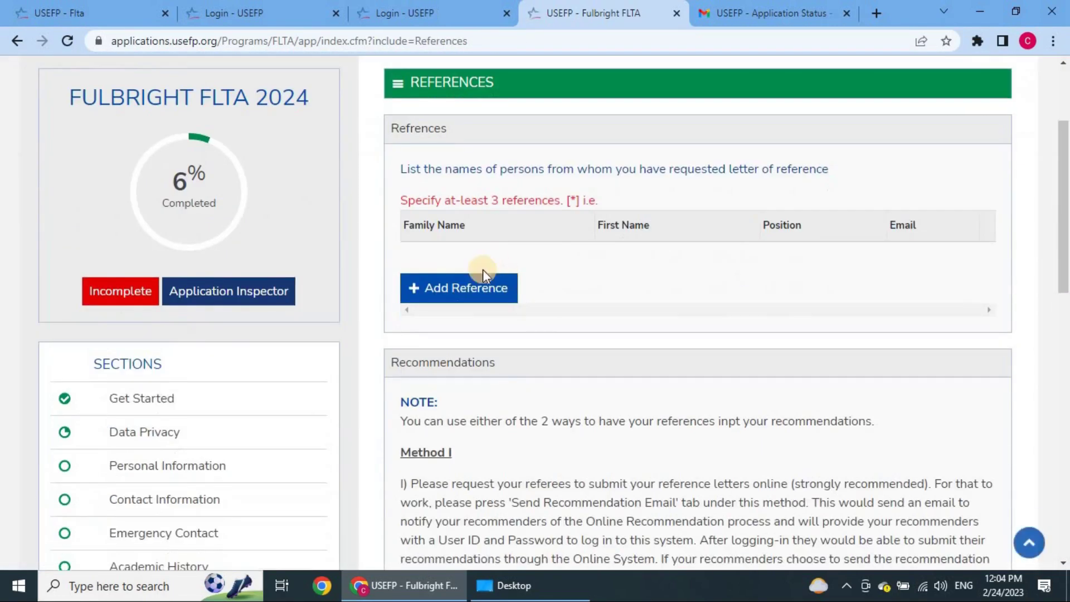
Step: Open a blank form for adding a reference, go through its fields from Family Name to Email, and close it without saving
click(477, 288)
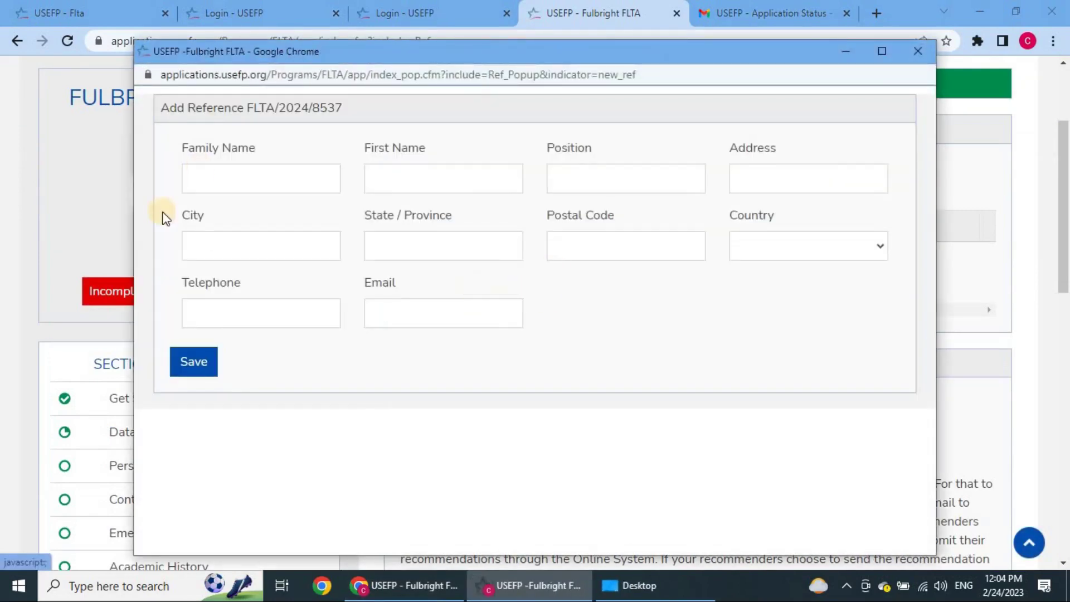
click(252, 171)
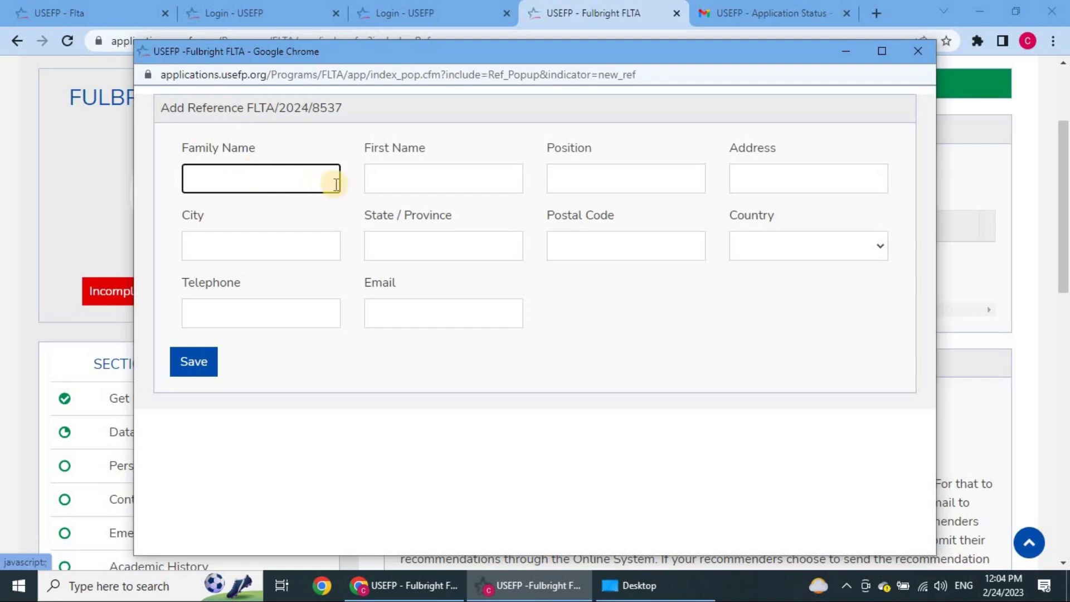
click(725, 182)
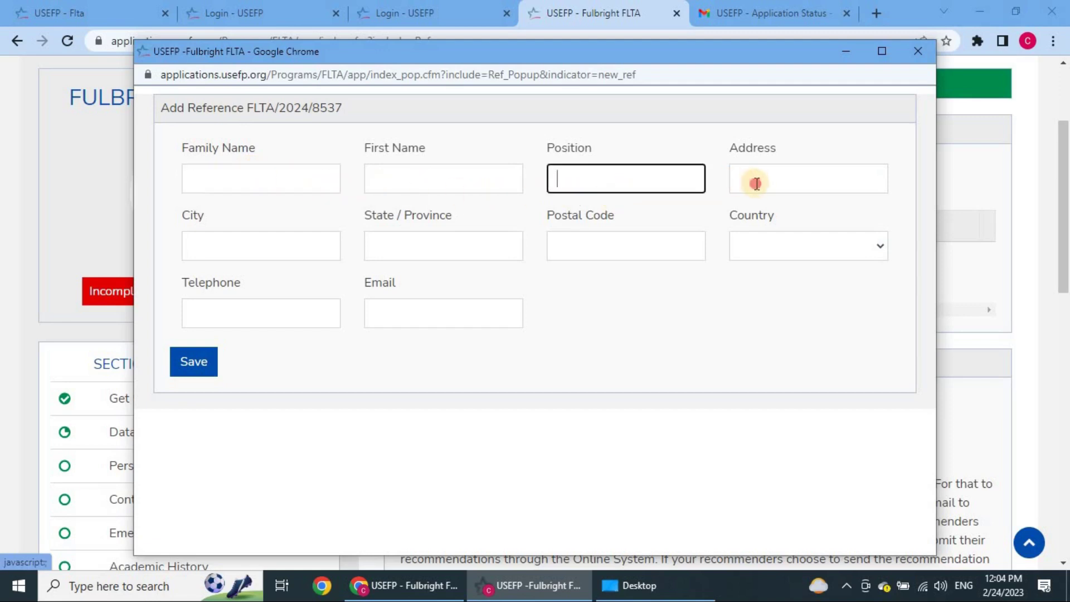
click(754, 179)
click(248, 255)
click(399, 249)
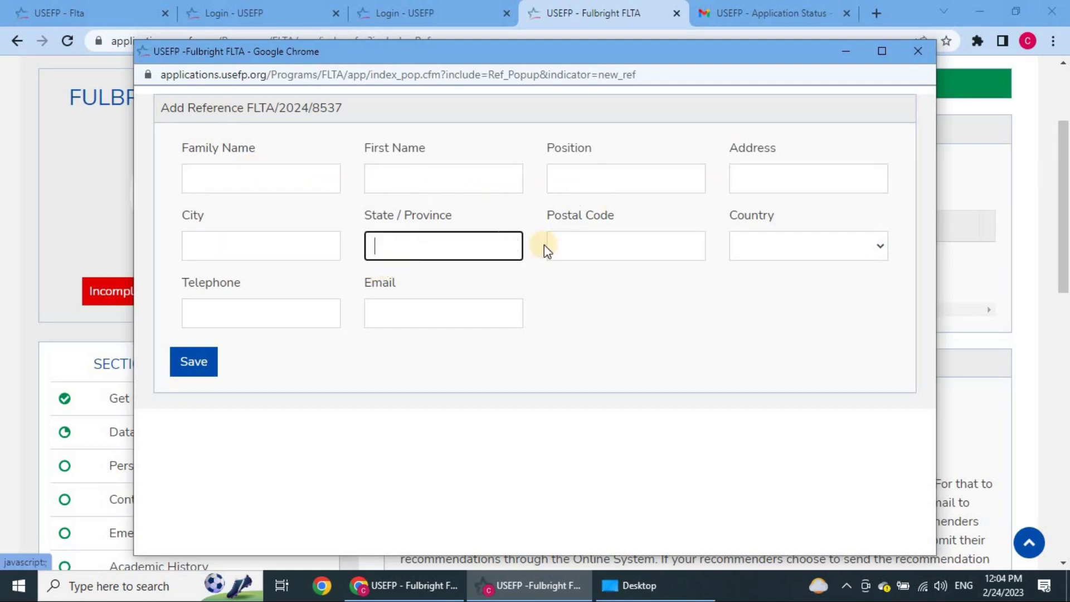
click(569, 246)
click(769, 255)
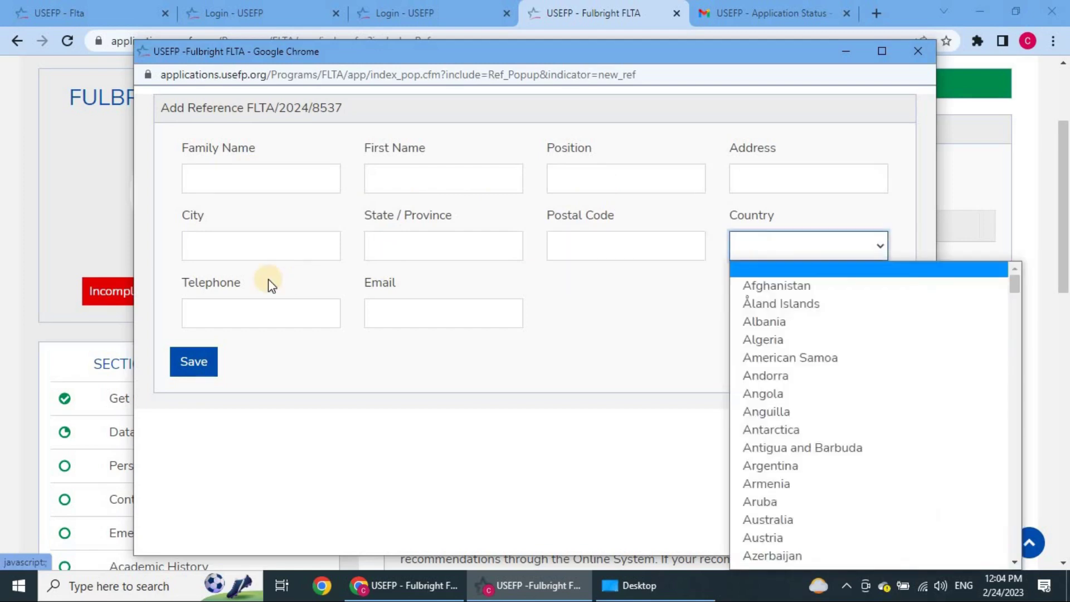
click(318, 306)
click(394, 305)
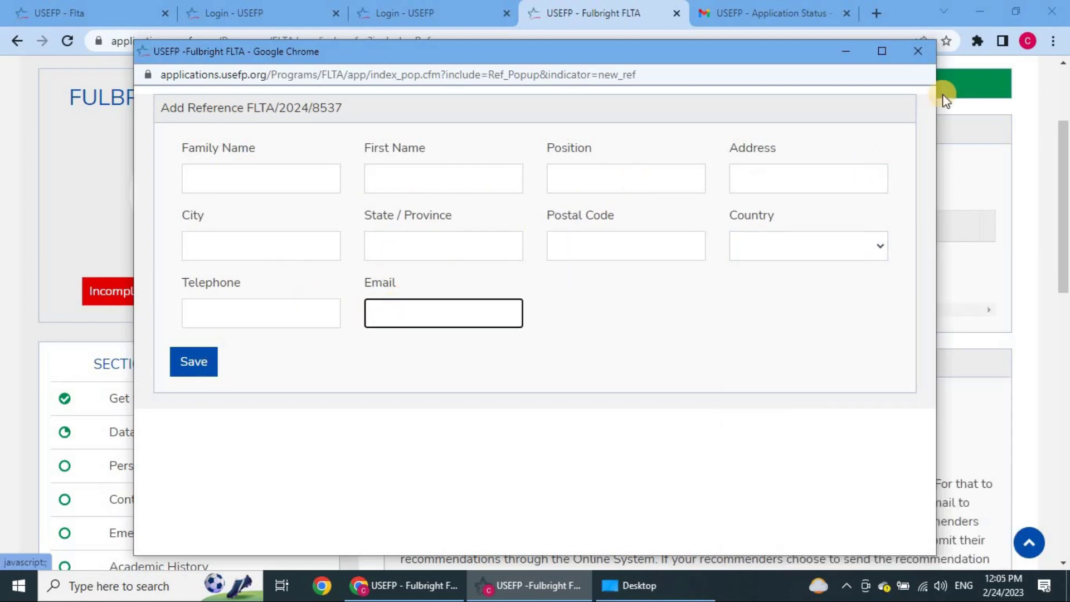
click(917, 52)
Step: Read the Recommendations note and the Method I instructions for having referees submit their letters online
scroll(432, 337, down, 3)
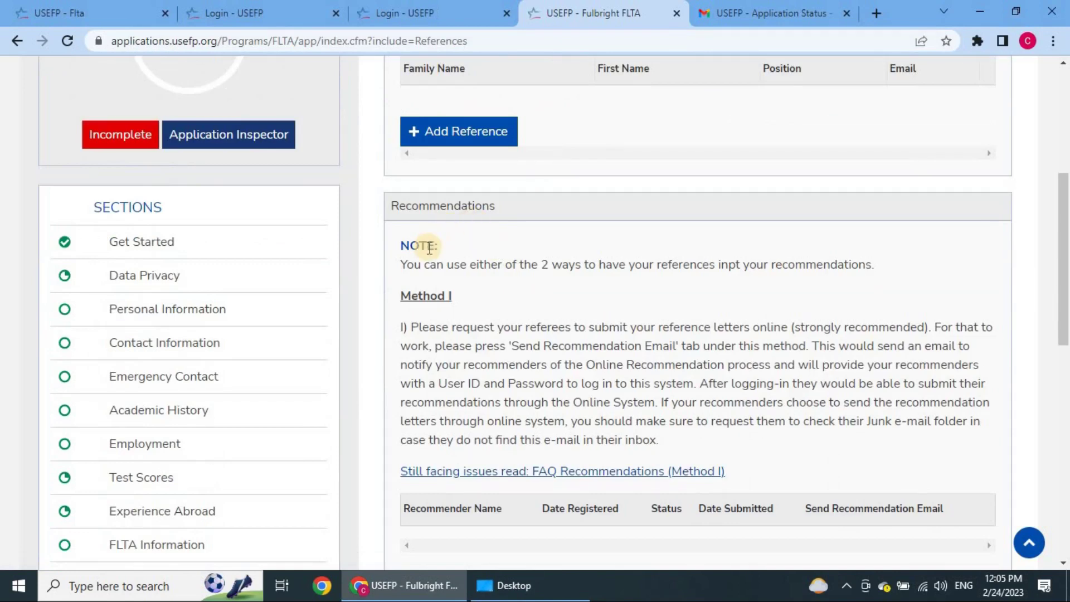
scroll(470, 310, down, 2)
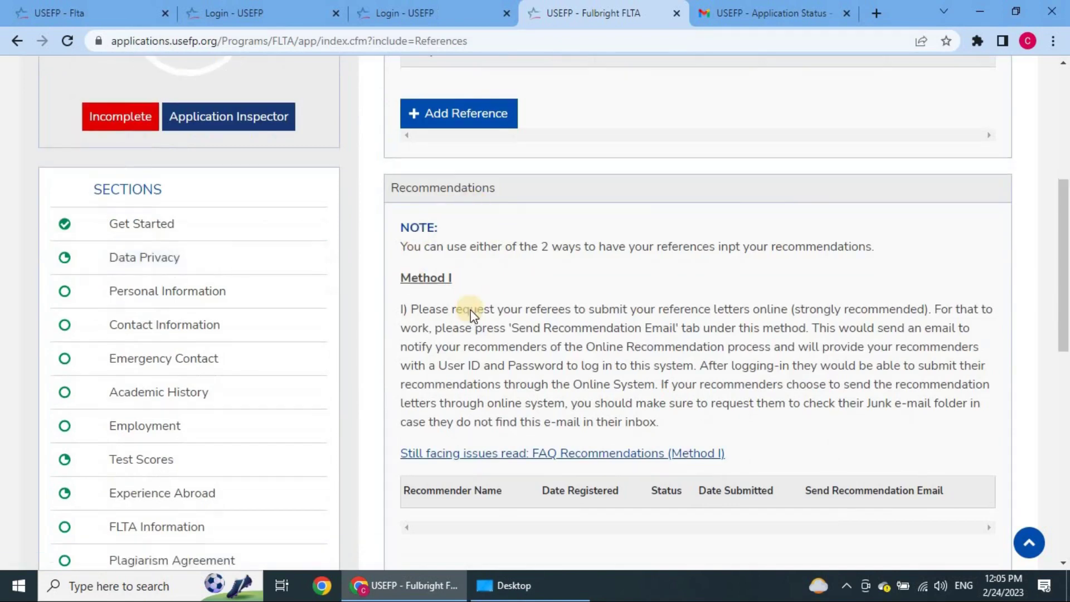
scroll(470, 301, down, 2)
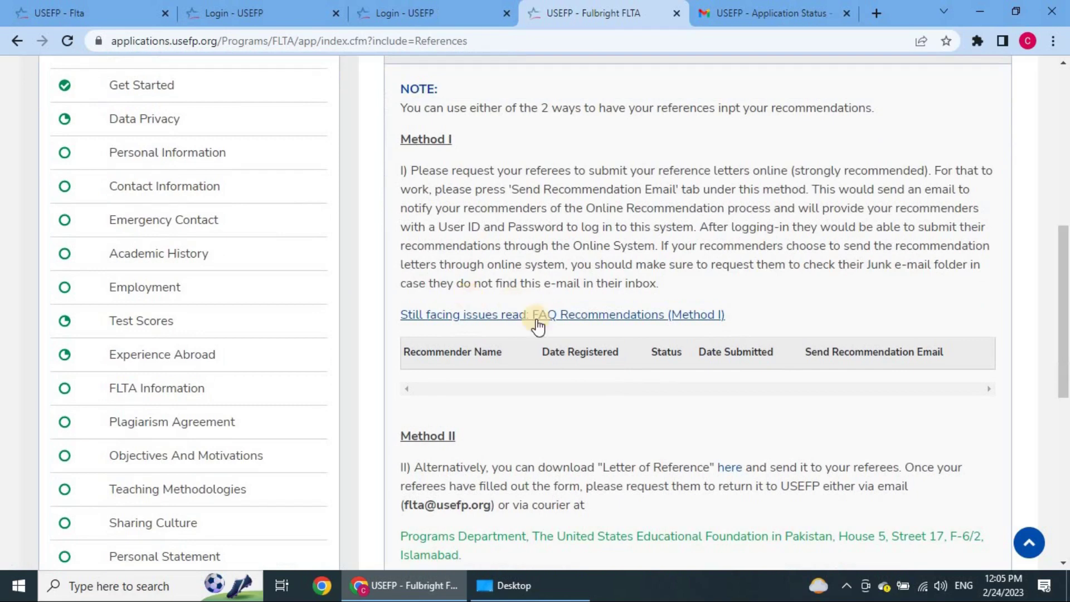
scroll(537, 320, up, 3)
scroll(536, 321, down, 3)
scroll(535, 322, up, 2)
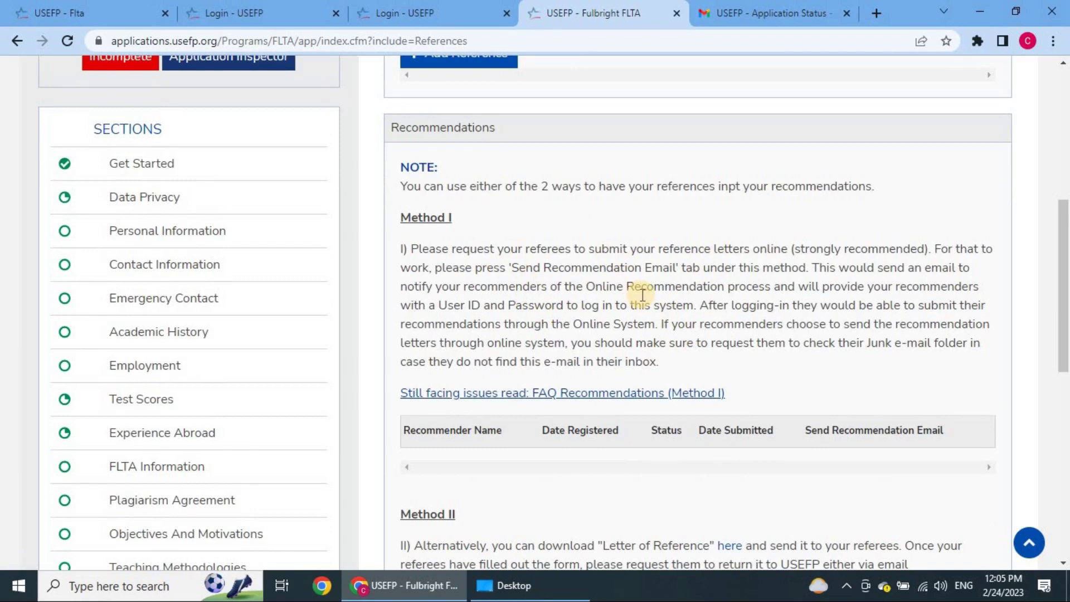
Step: Download the Letter of Reference form offered under Method II and open it maximized in Word, dismissing the activation wizard
scroll(641, 312, down, 5)
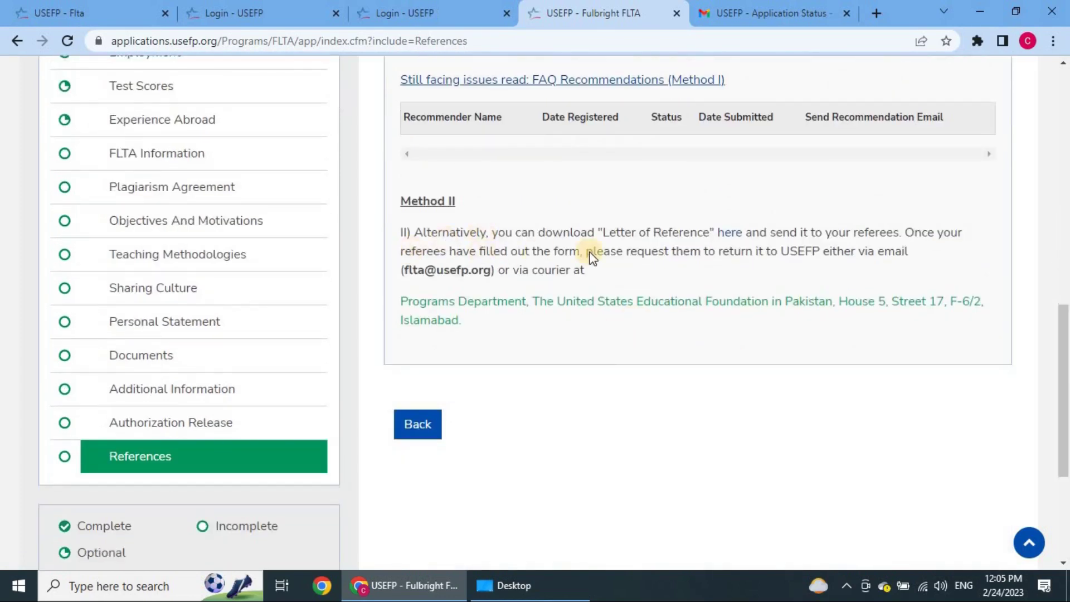
right_click(733, 233)
click(727, 237)
click(727, 237)
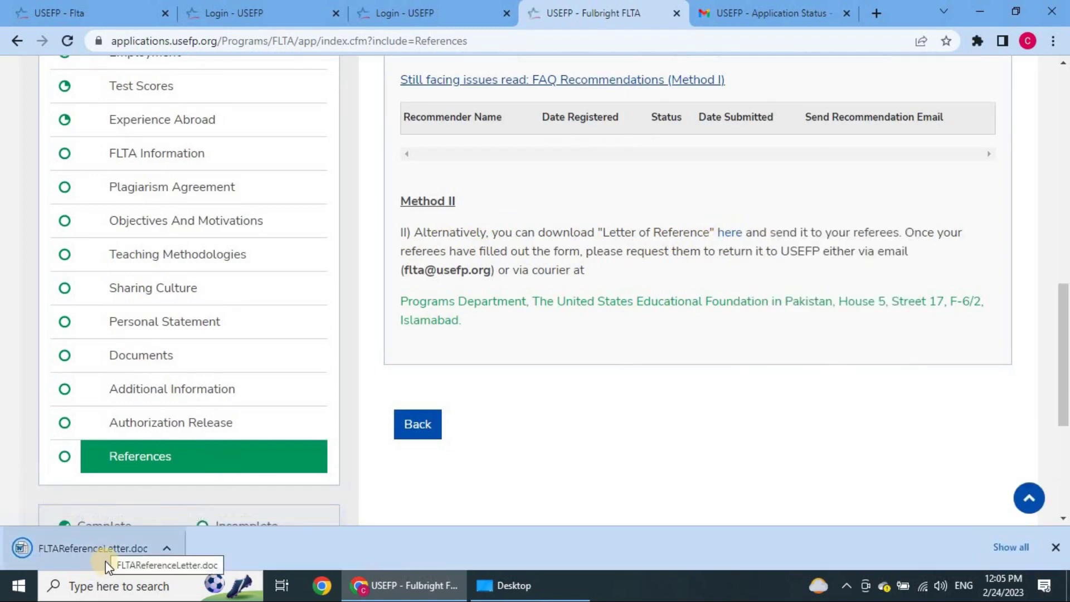
click(118, 552)
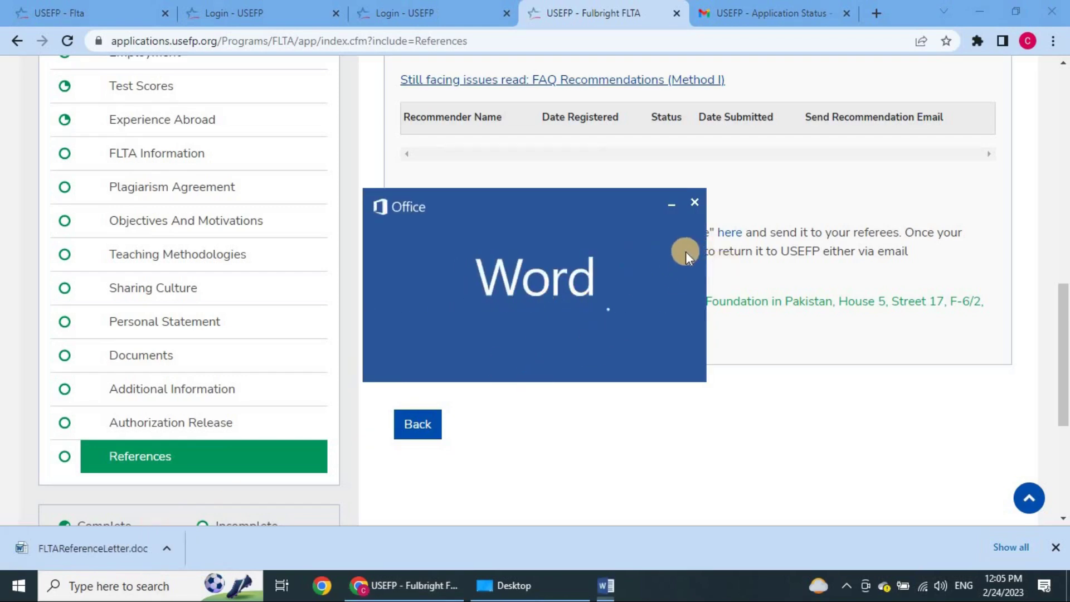
click(616, 187)
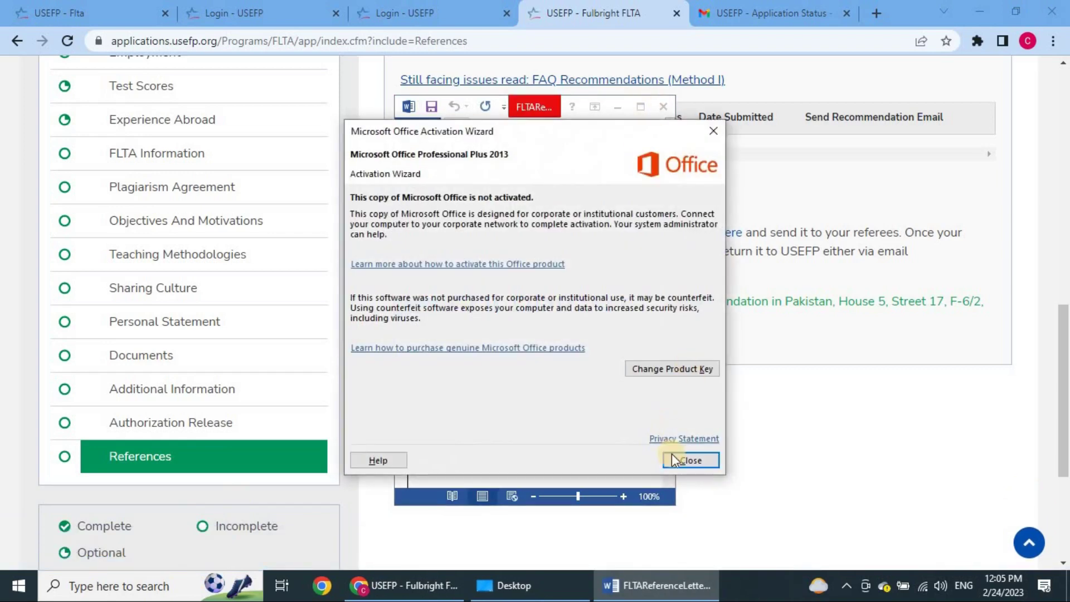
click(676, 460)
click(640, 106)
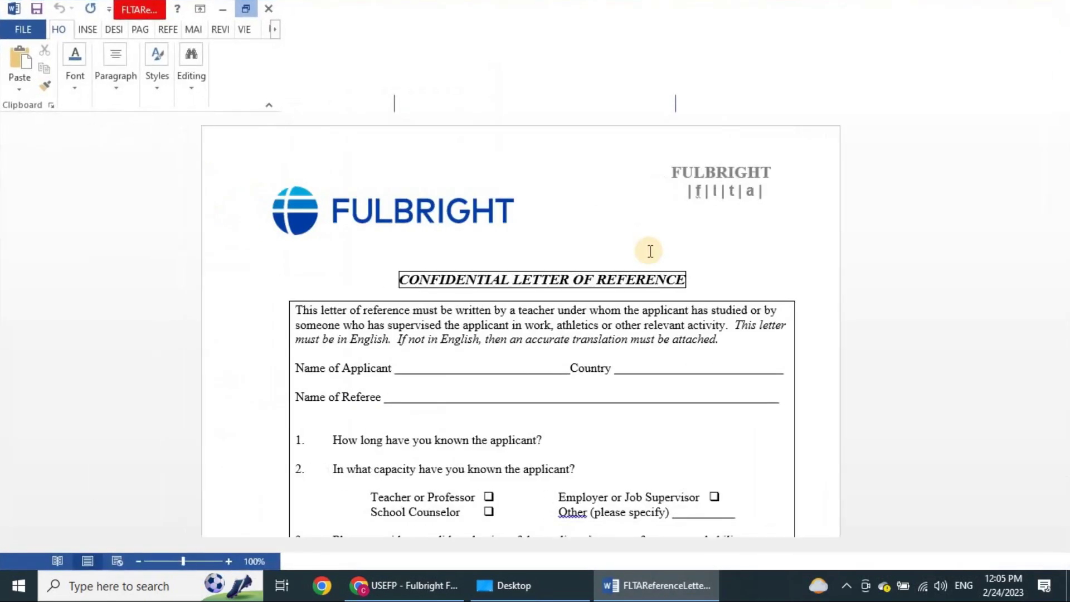
Step: Review the Confidential Letter of Reference from the applicant fields through the rating chart to the signature lines, and minimize the document
scroll(648, 264, down, 8)
scroll(461, 270, up, 6)
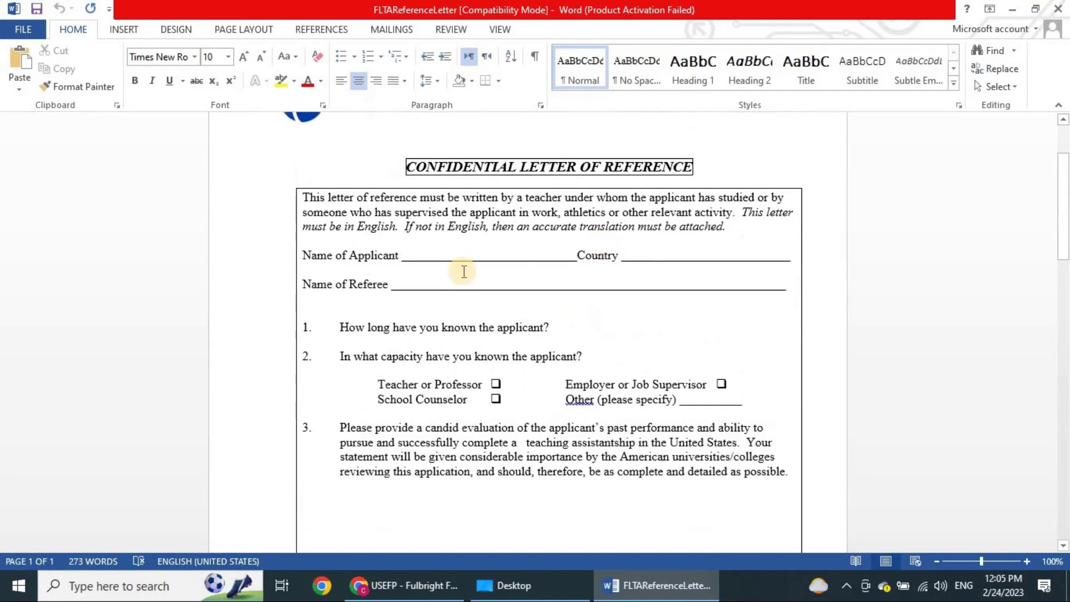
click(654, 243)
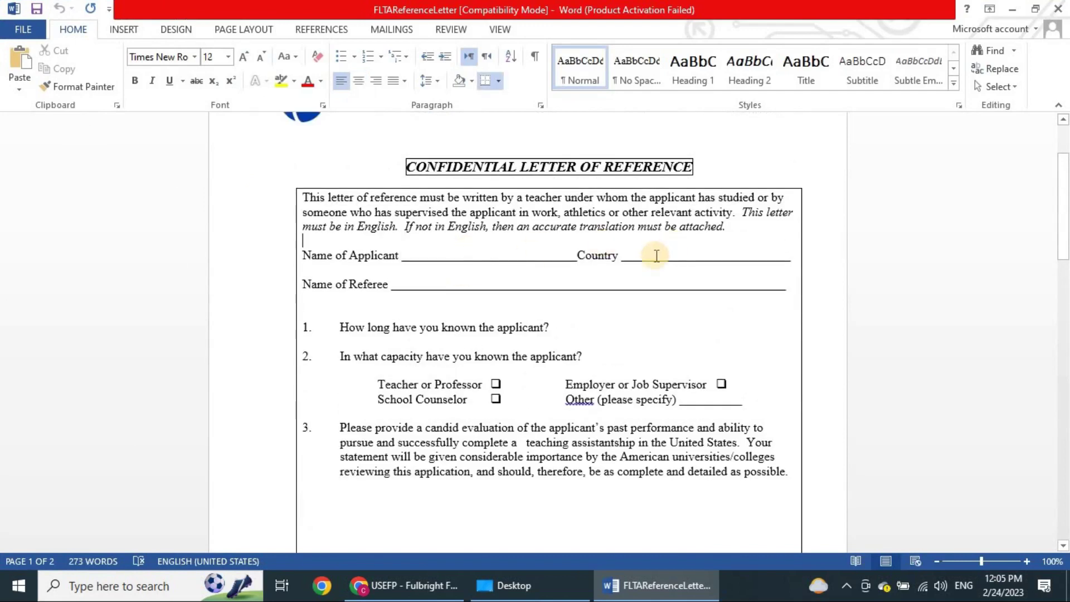
click(490, 285)
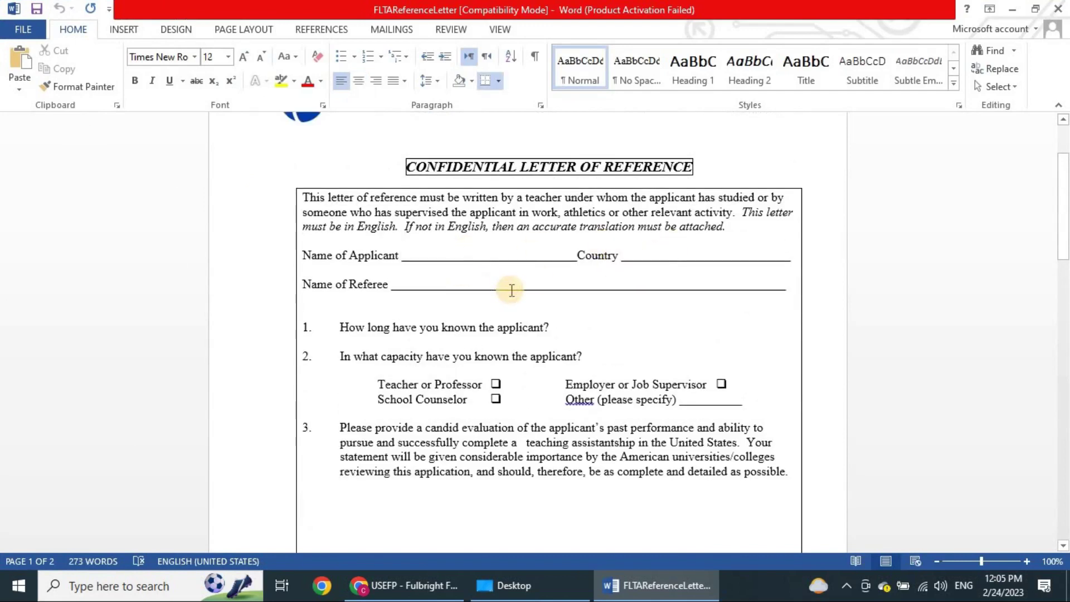
scroll(516, 285, down, 1)
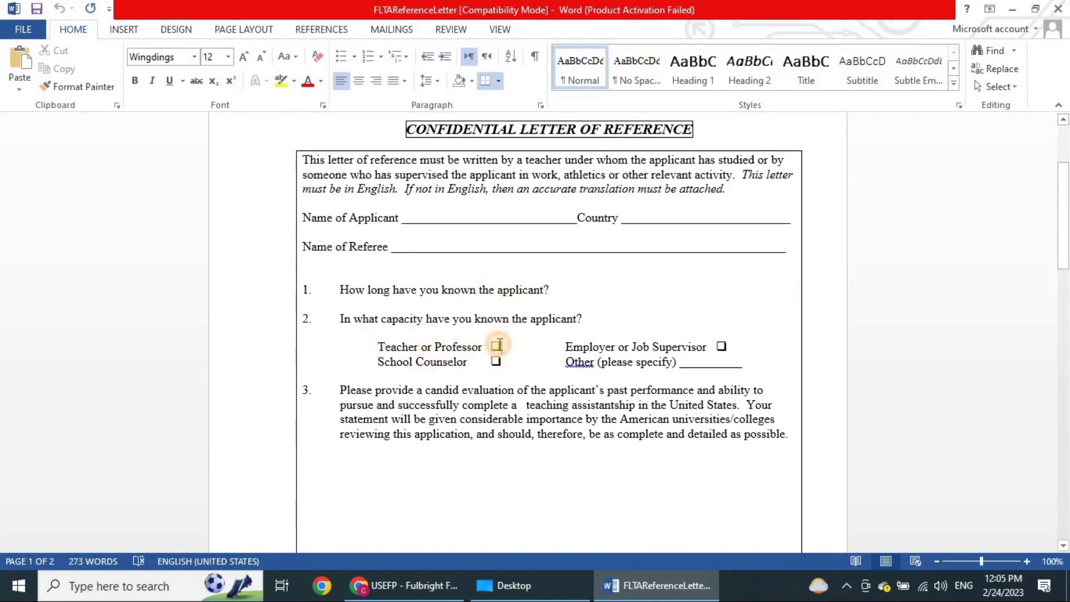
key(ctrl+z)
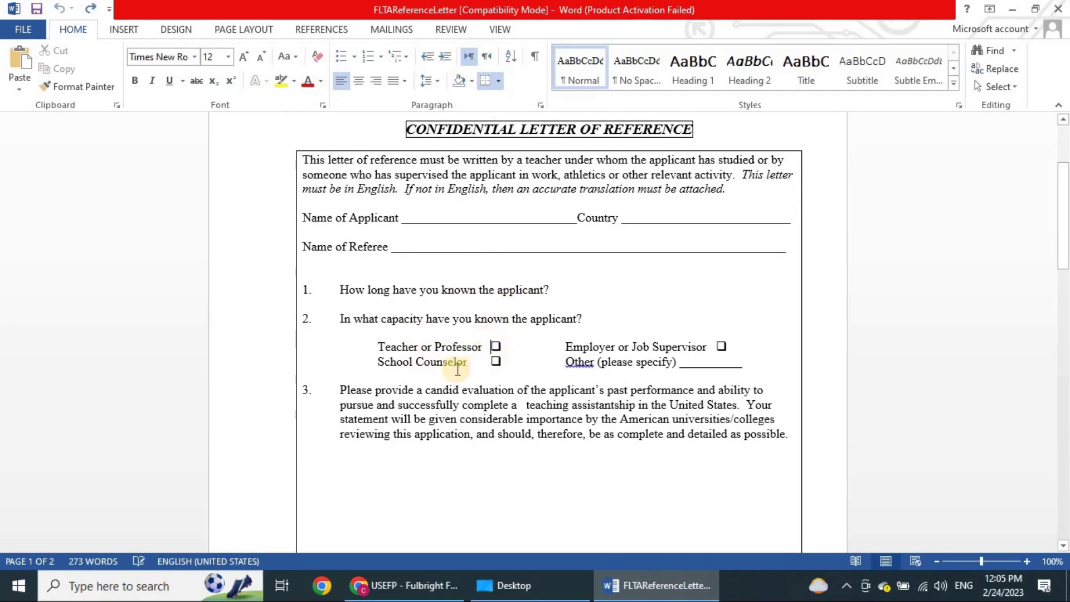
scroll(580, 367, down, 9)
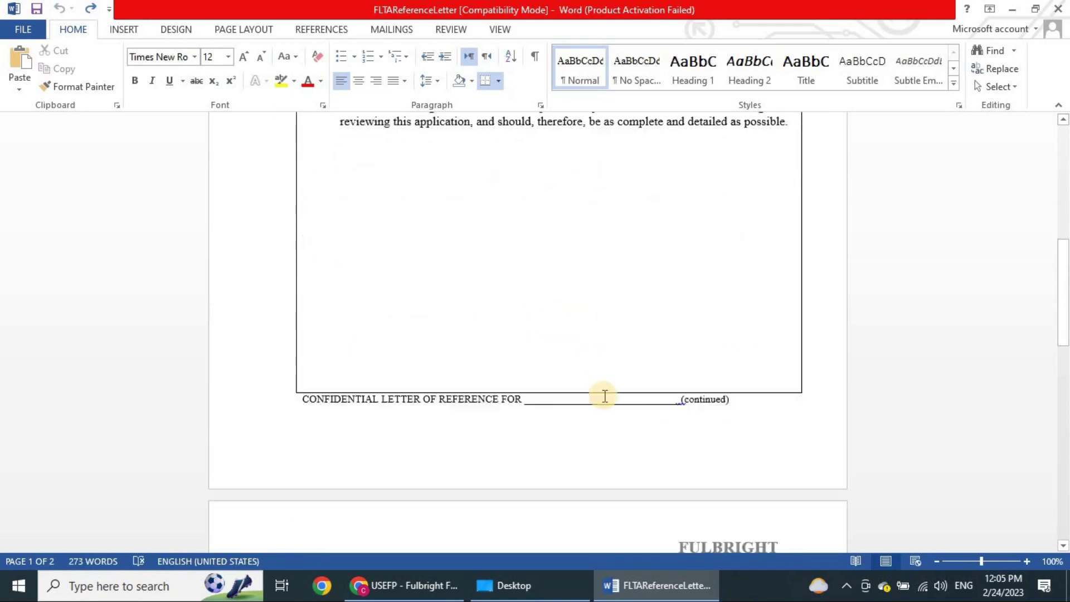
scroll(670, 384, down, 9)
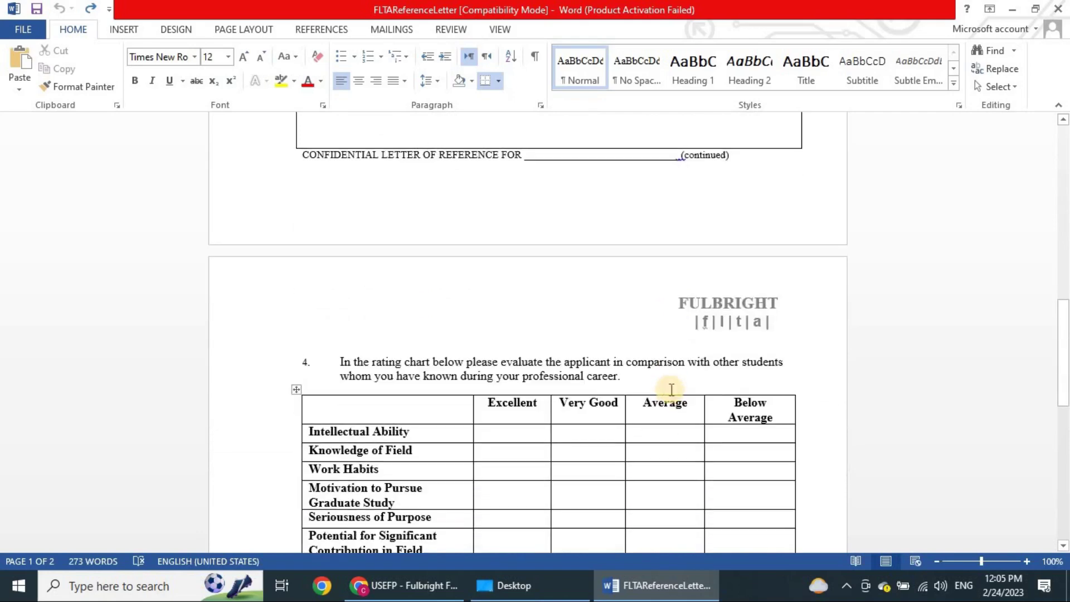
scroll(671, 384, down, 12)
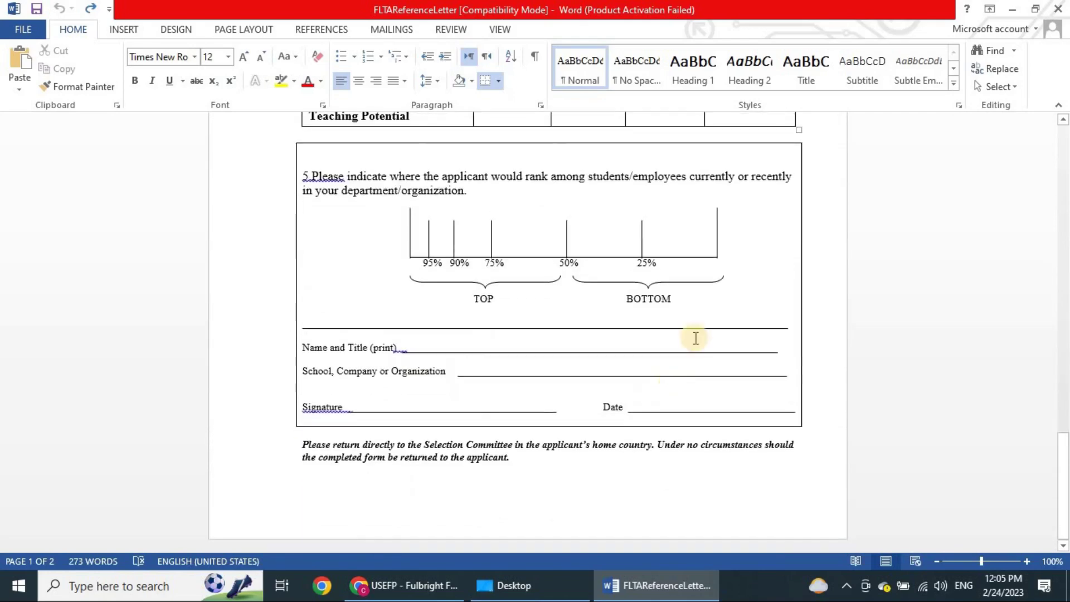
scroll(694, 337, up, 5)
click(1017, 11)
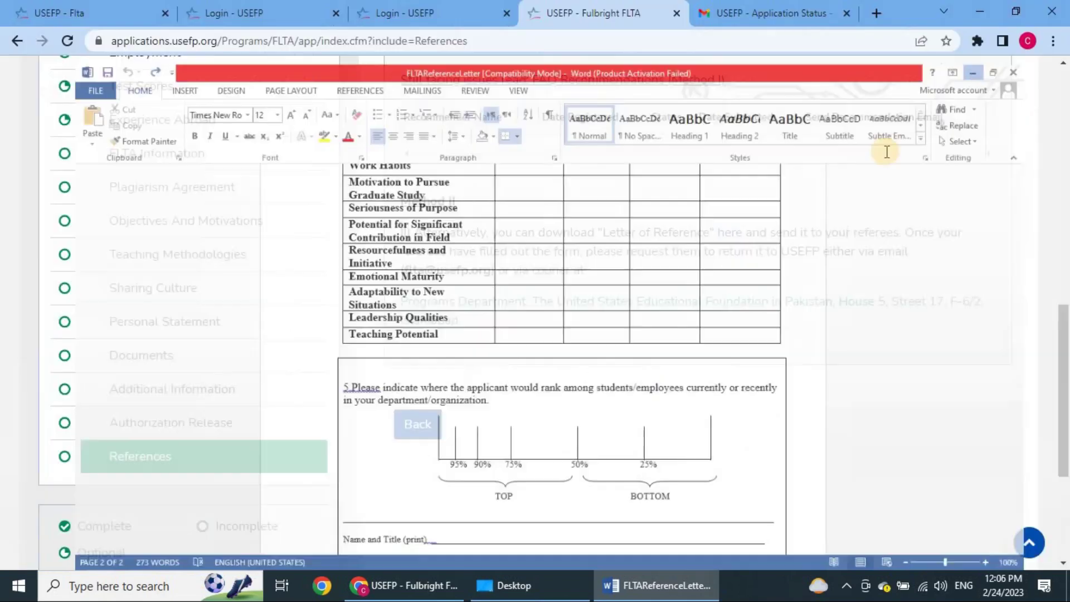
Step: Reread Method I and Method II on the References page, including the options for returning the form by email or courier
scroll(596, 432, up, 2)
scroll(595, 432, down, 1)
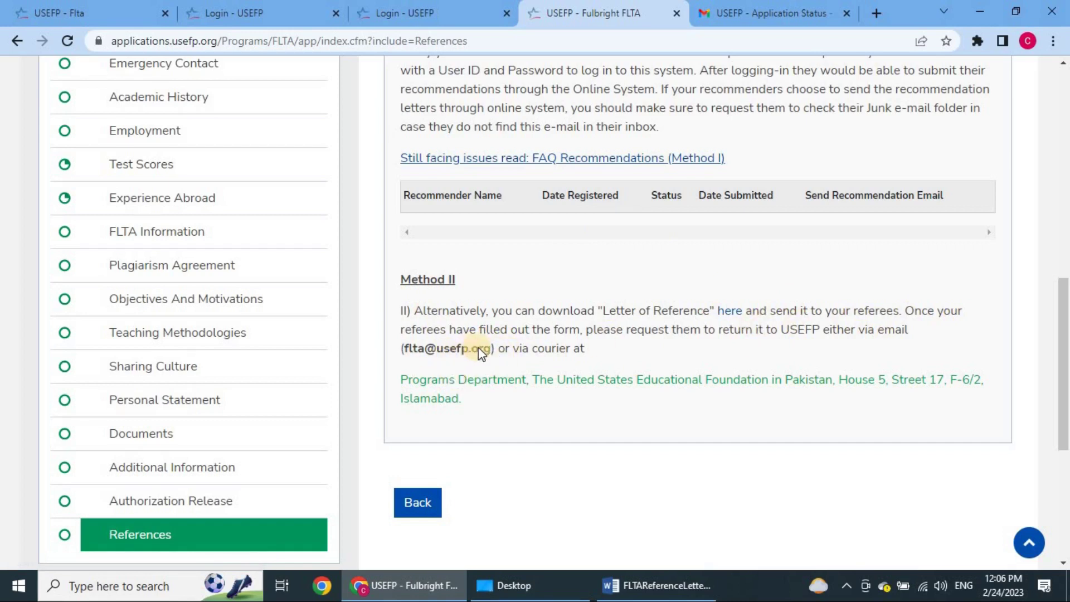
scroll(500, 365, up, 5)
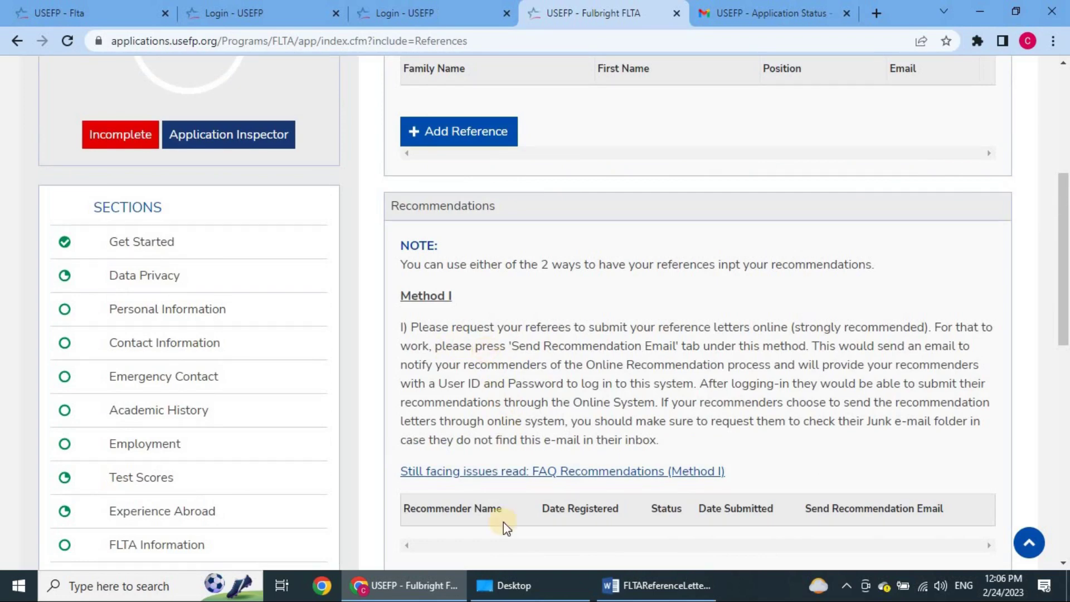
scroll(513, 440, down, 1)
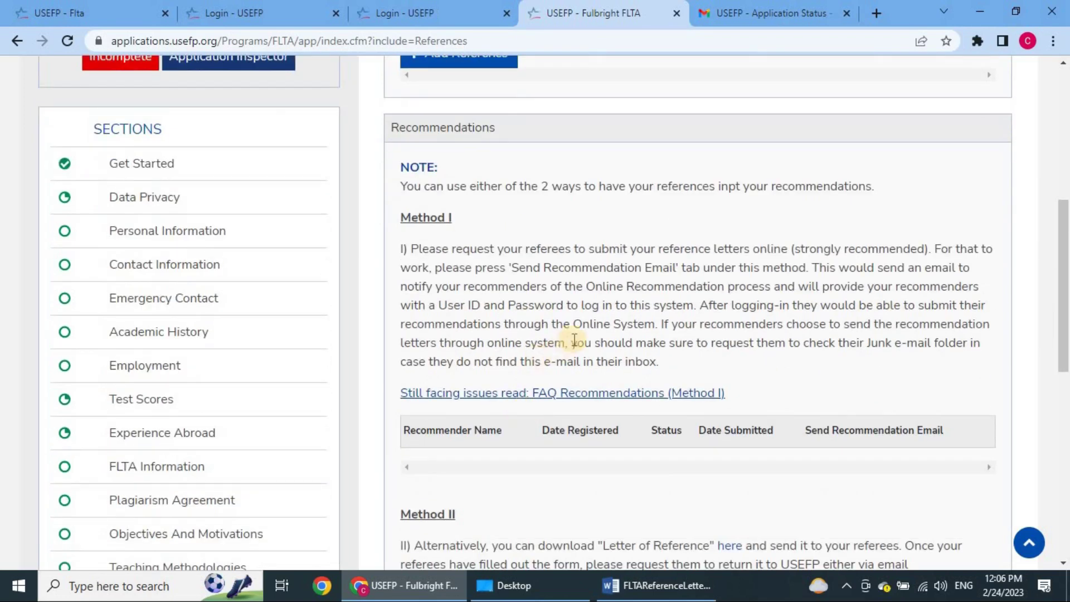
scroll(576, 337, down, 3)
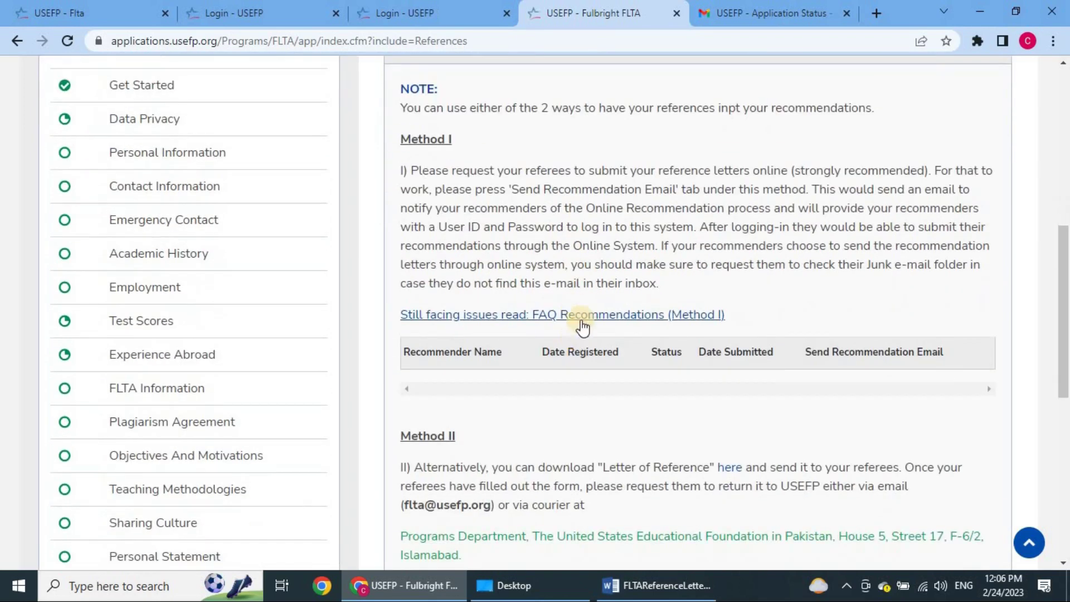
scroll(567, 289, down, 3)
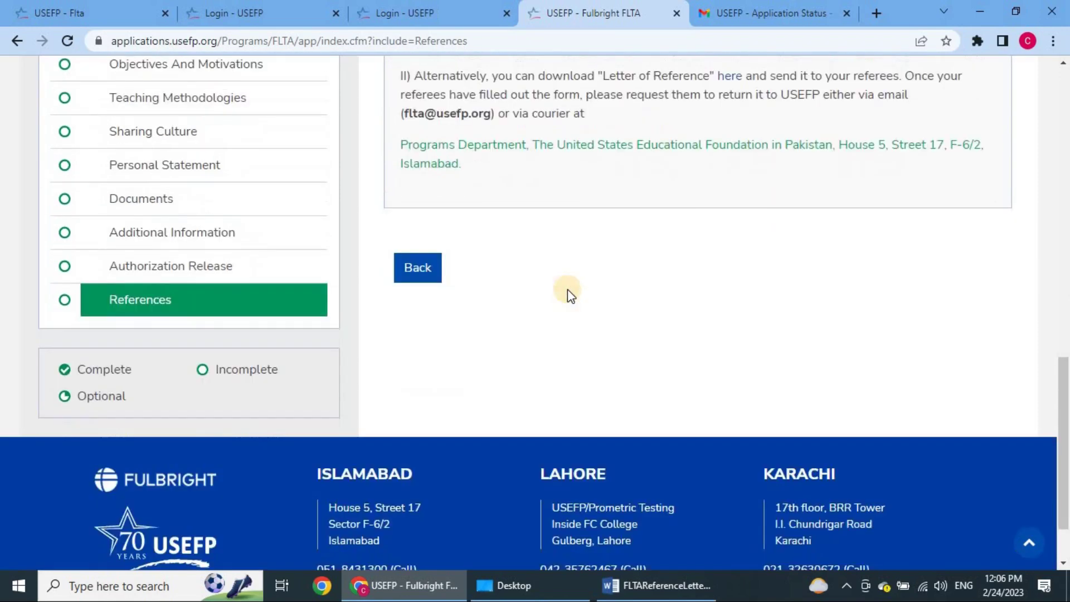
Step: Look over the whole References page and the application's section list from Get Started to References
scroll(567, 289, up, 5)
scroll(568, 290, up, 6)
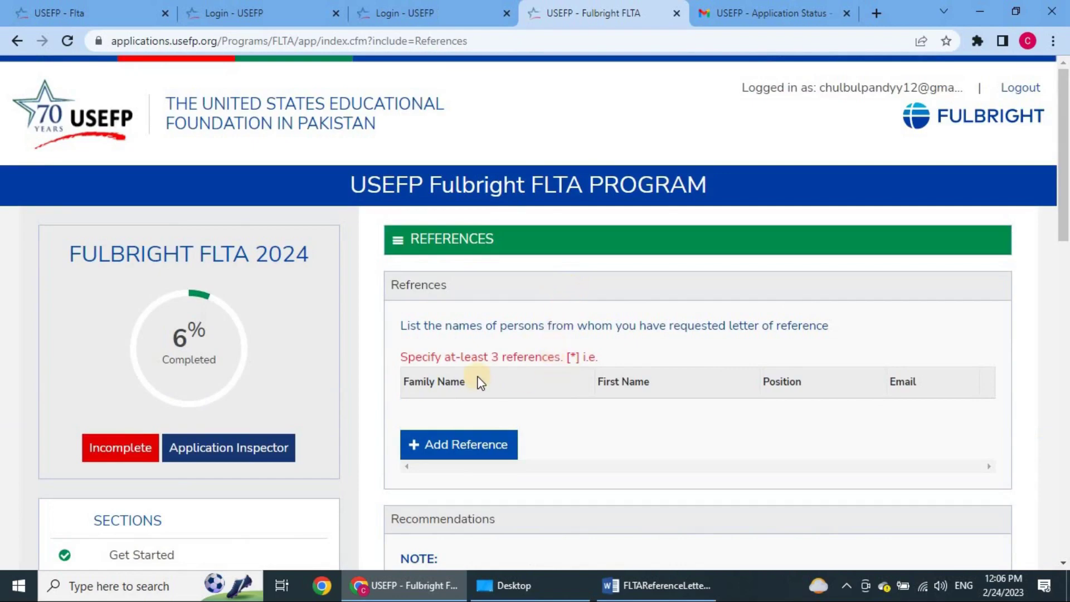
scroll(479, 377, down, 10)
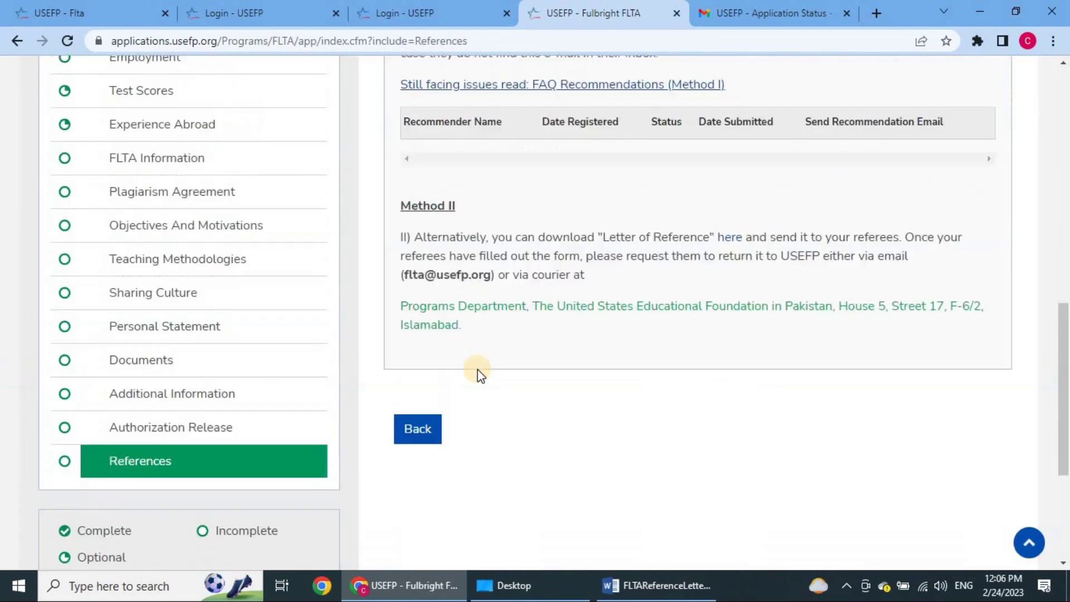
scroll(479, 376, up, 5)
scroll(478, 375, up, 5)
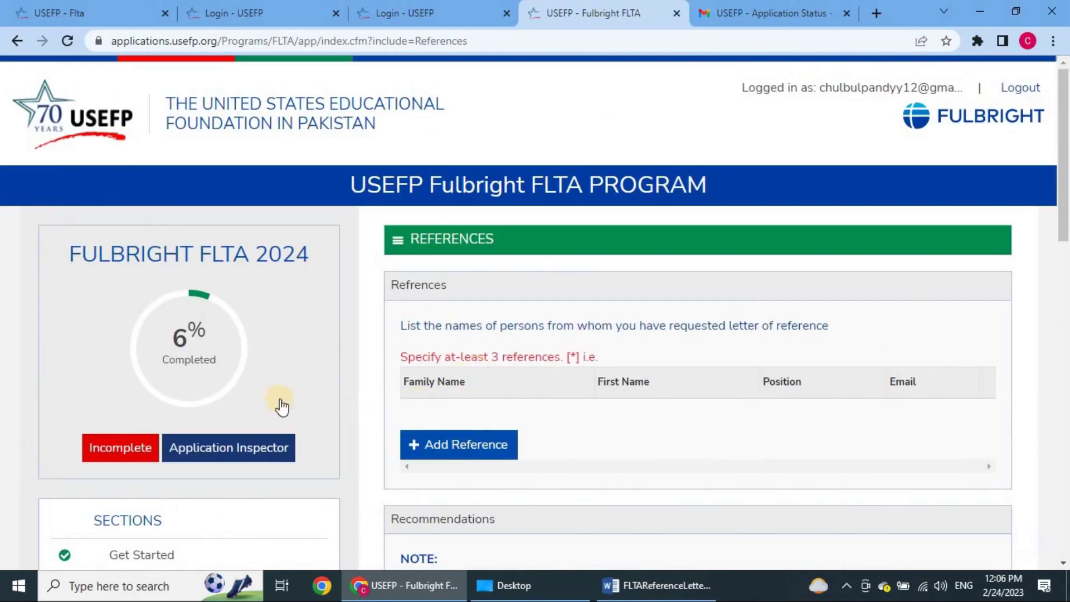
scroll(279, 406, down, 7)
scroll(279, 406, down, 7)
scroll(282, 399, up, 8)
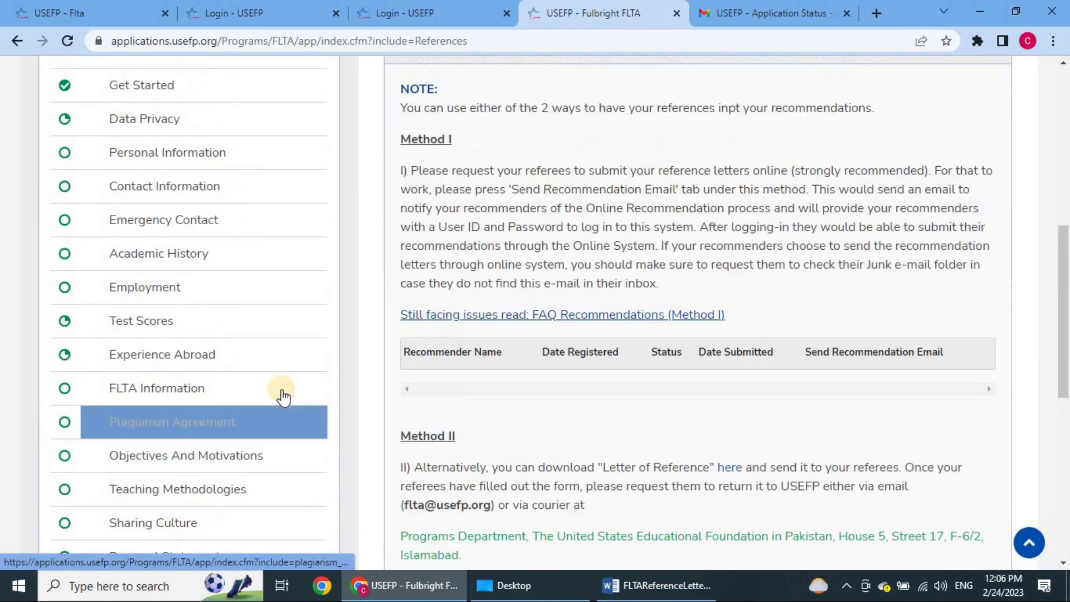
scroll(248, 351, down, 10)
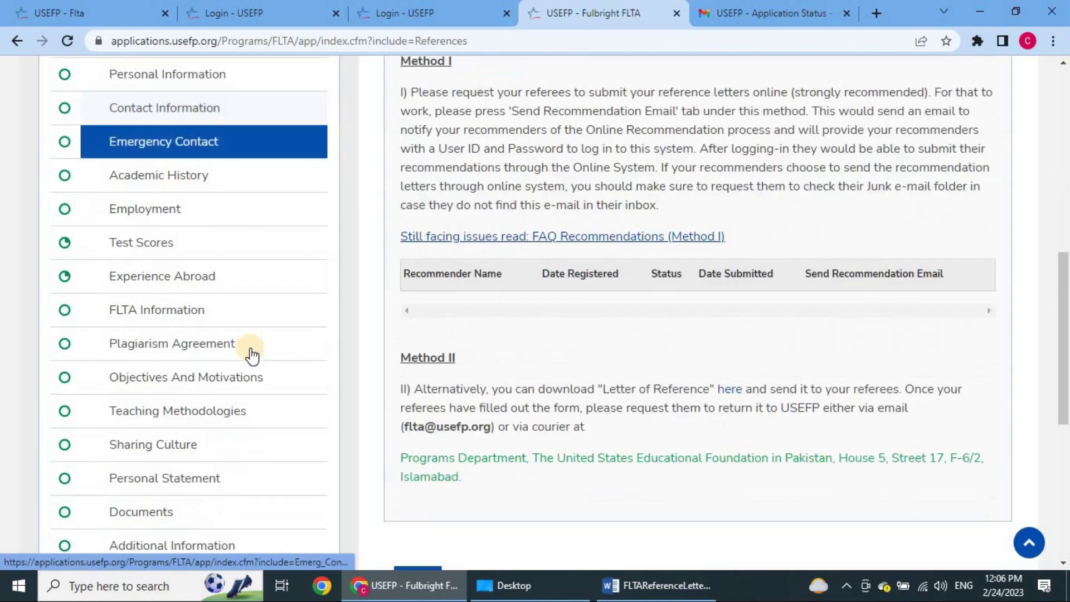
scroll(253, 349, up, 10)
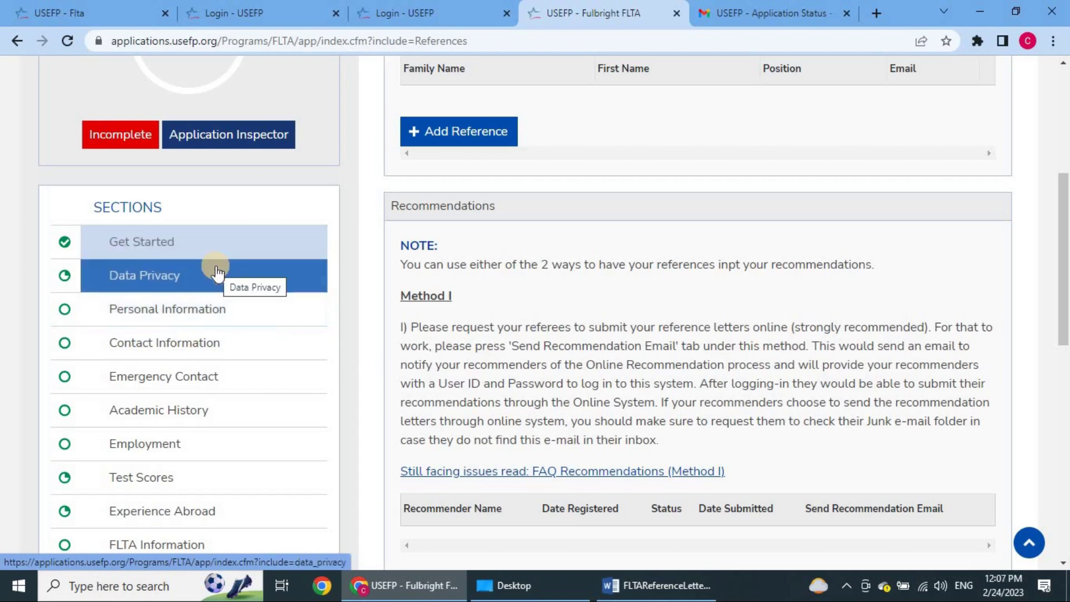
Step: Review the Fulbright FLTA 2024 completion indicator and the status mark beside each application section down to References
scroll(217, 273, up, 5)
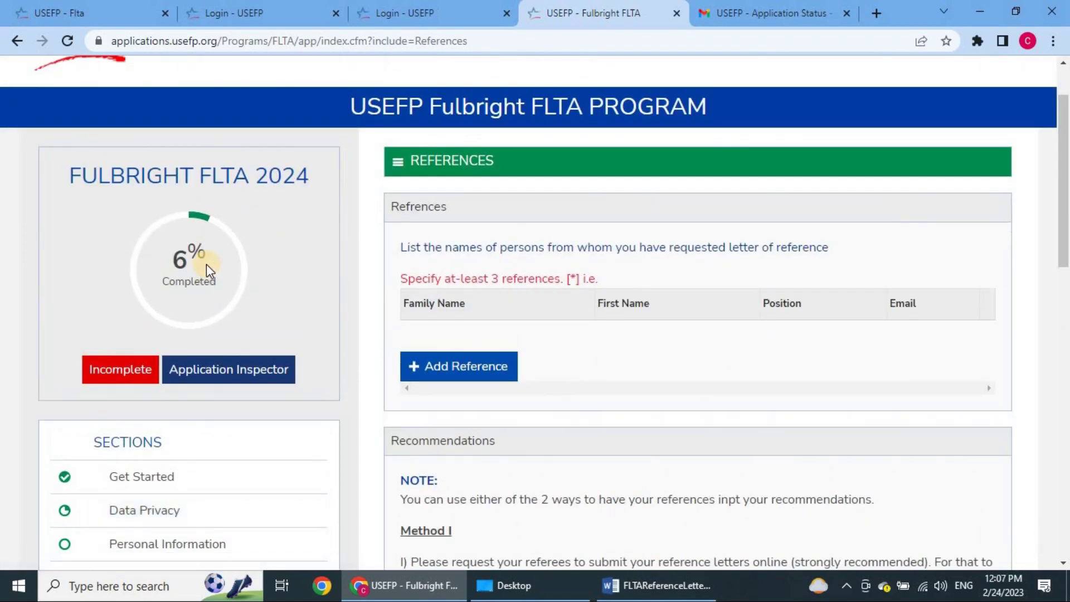
scroll(206, 268, up, 2)
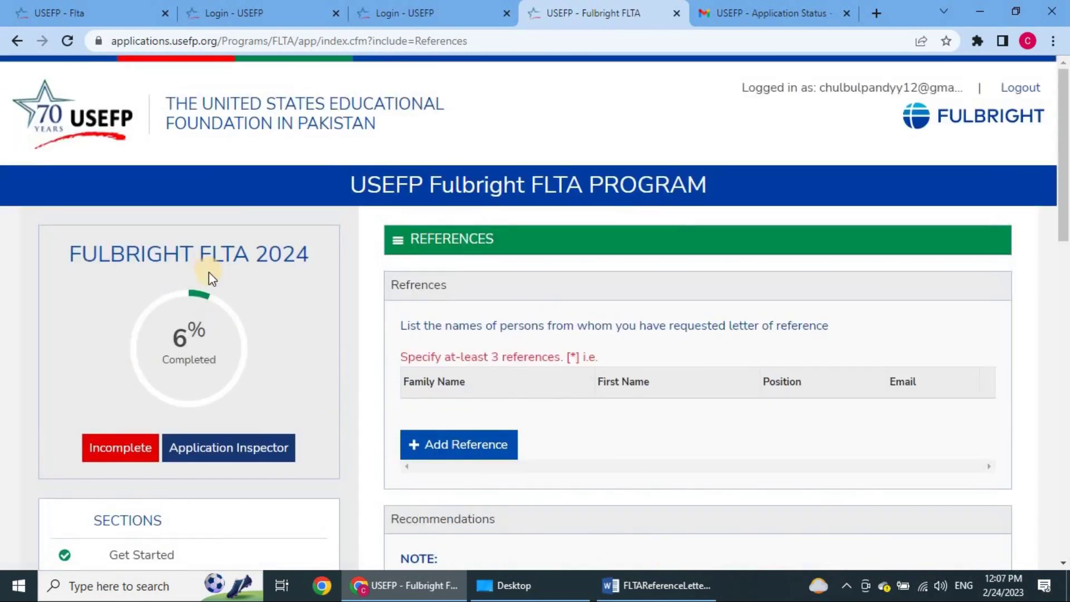
scroll(212, 277, down, 5)
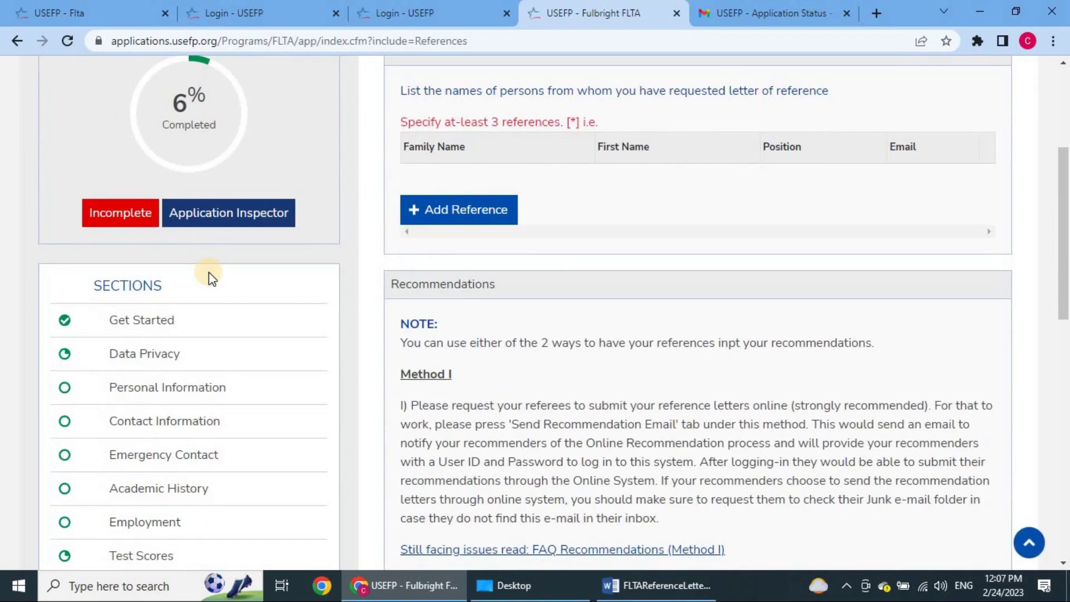
scroll(211, 276, down, 3)
scroll(211, 276, up, 4)
scroll(210, 276, down, 9)
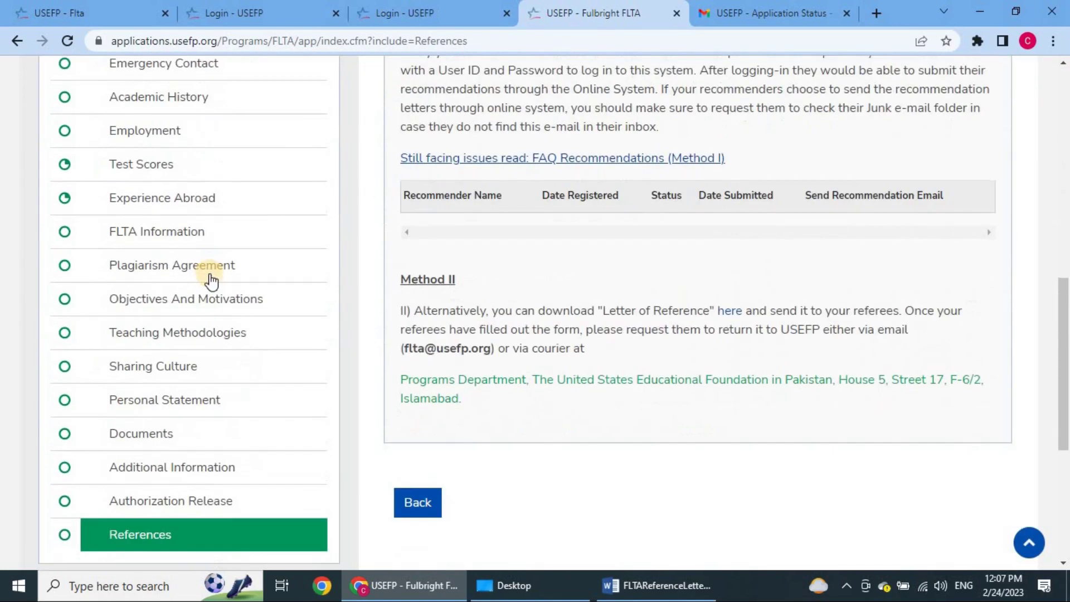
scroll(210, 277, down, 5)
scroll(211, 277, up, 12)
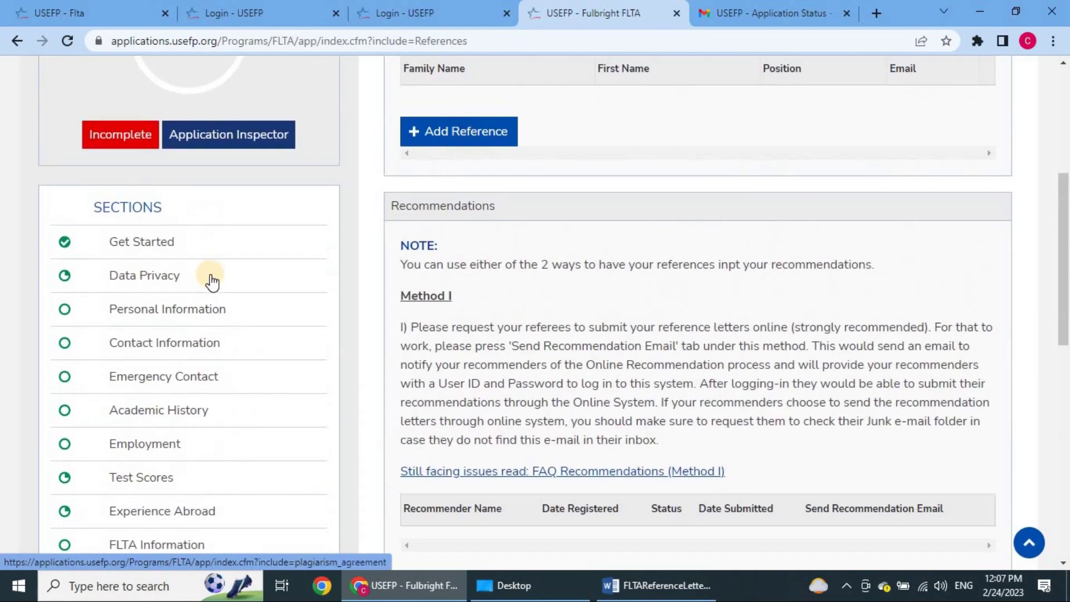
scroll(211, 280, up, 5)
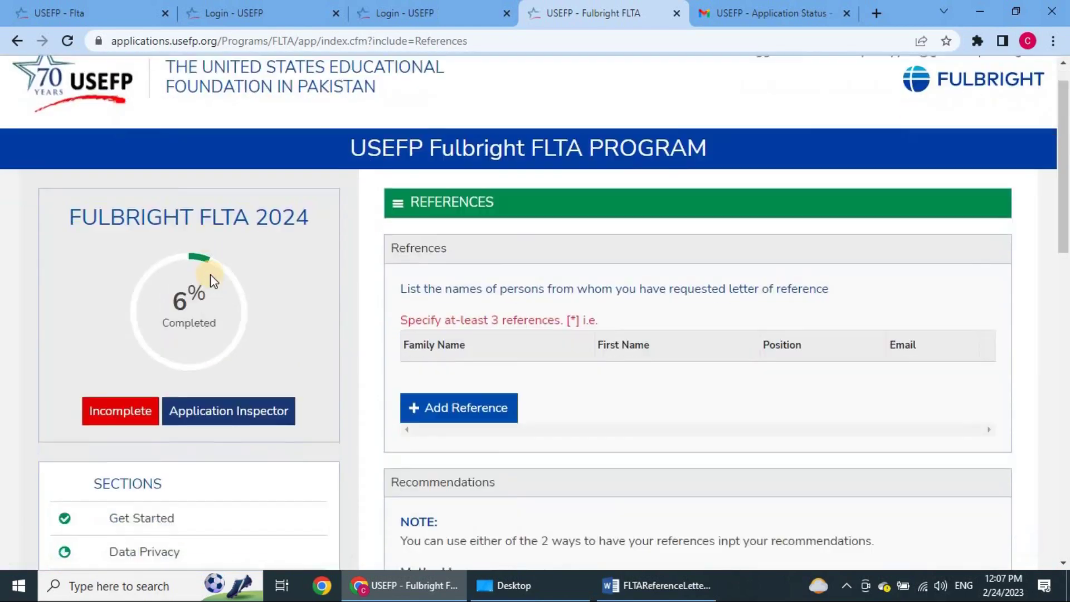
scroll(209, 274, down, 5)
scroll(210, 274, up, 4)
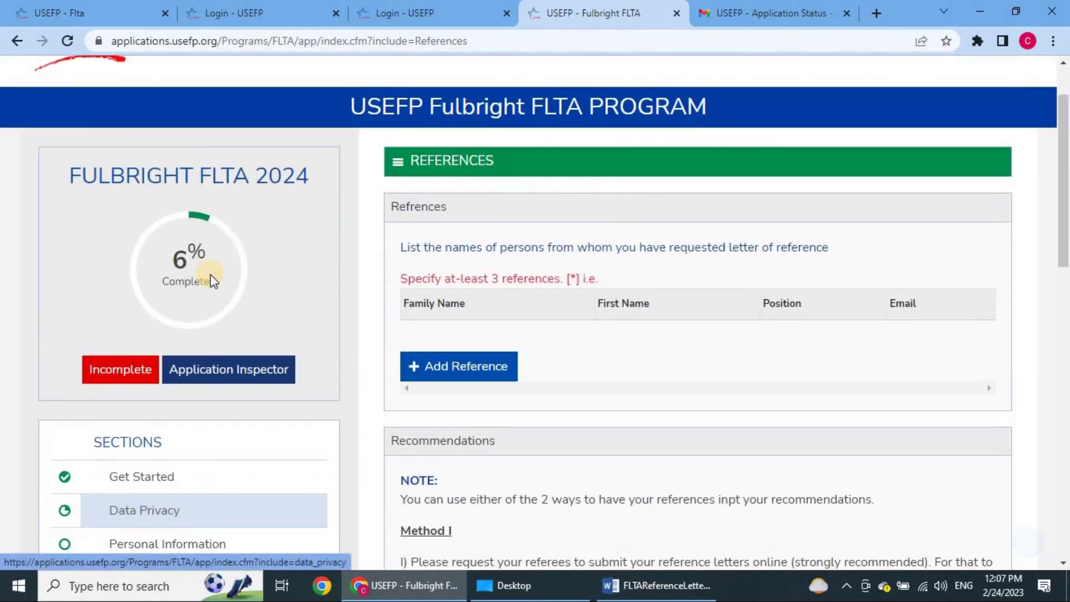